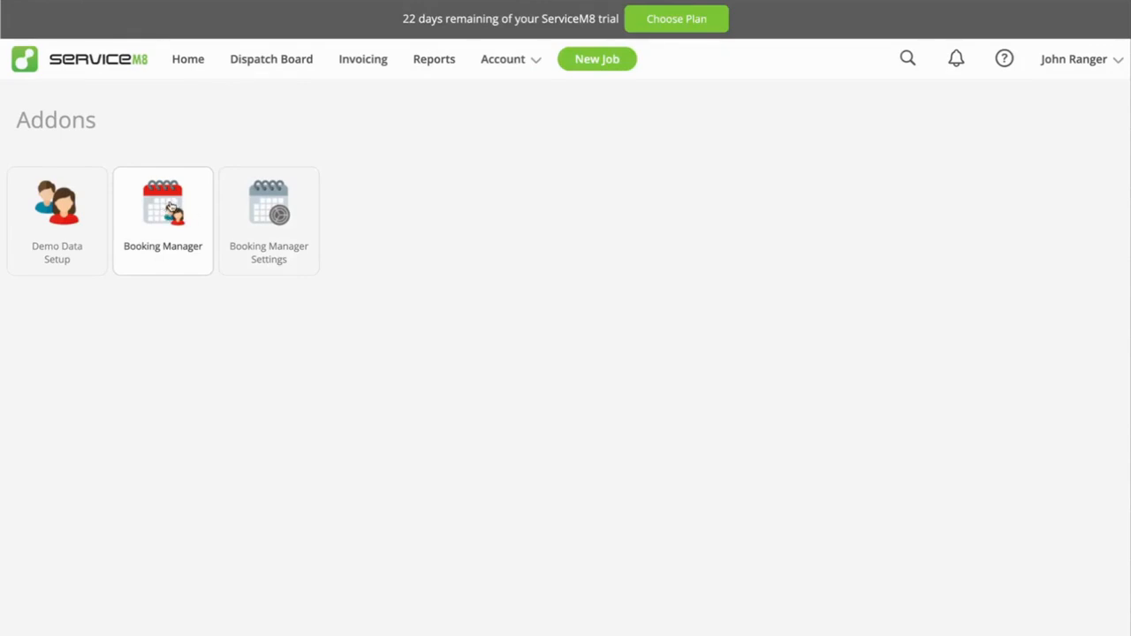
Open the Booking Manager add-on and move its dashboard date one day forward and back to today, twice.
left_click(167, 210)
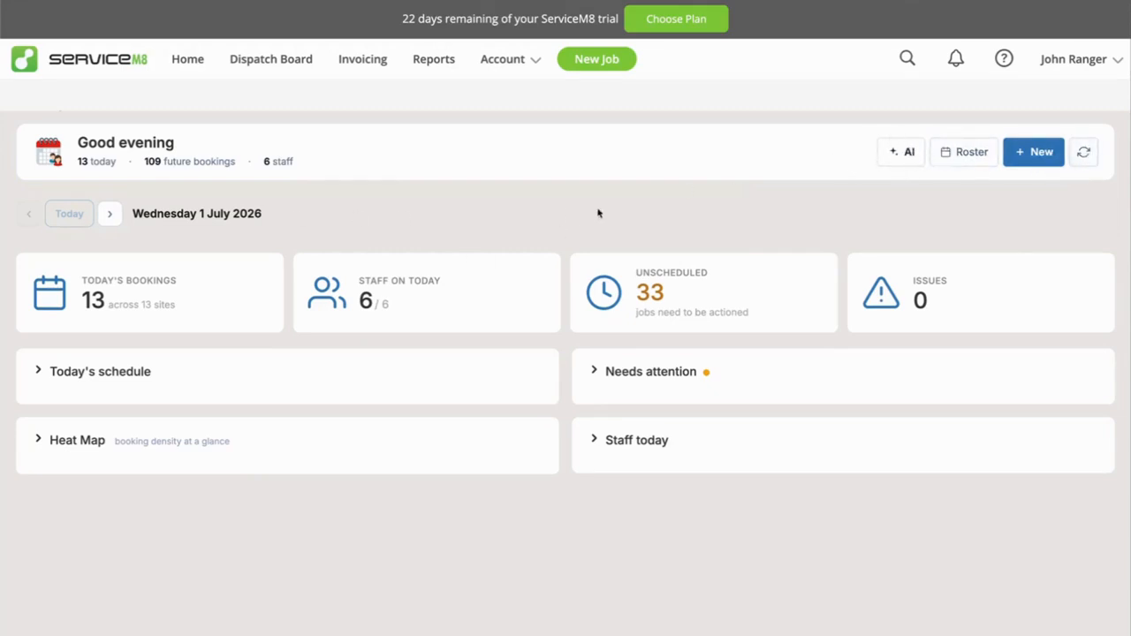
left_click(111, 214)
left_click(29, 217)
left_click(110, 214)
left_click(27, 214)
Expand and collapse the Today's schedule and Needs attention sections of the dashboard.
left_click(60, 376)
left_click(59, 375)
left_click(661, 380)
left_click(663, 383)
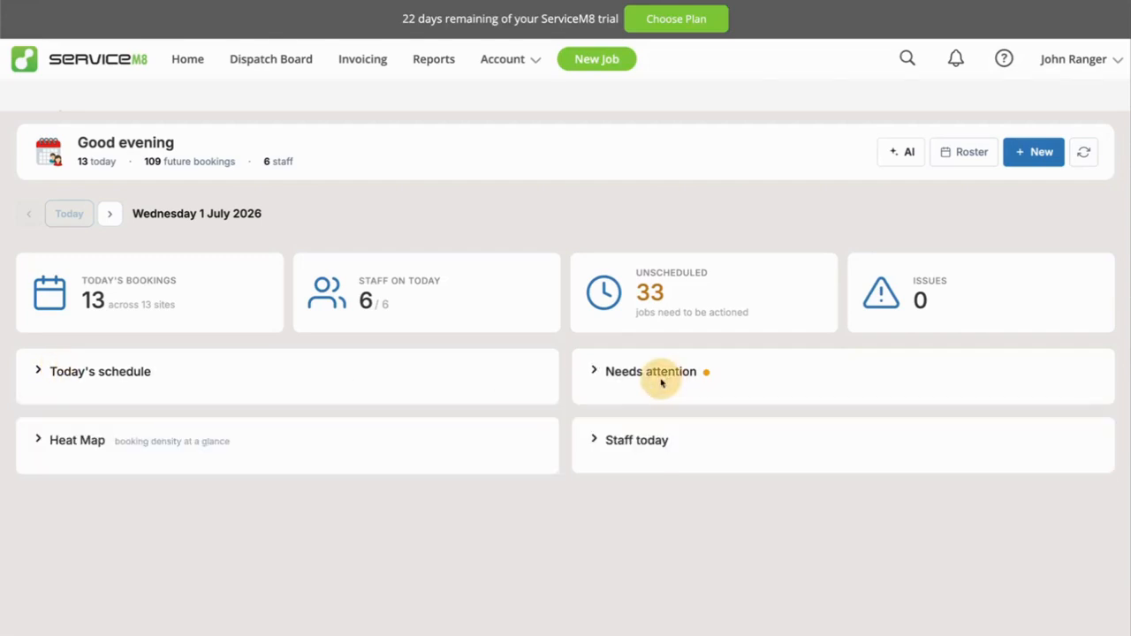
Open today's bookings from the dashboard summary, look through the schedule, and collapse it.
left_click(150, 289)
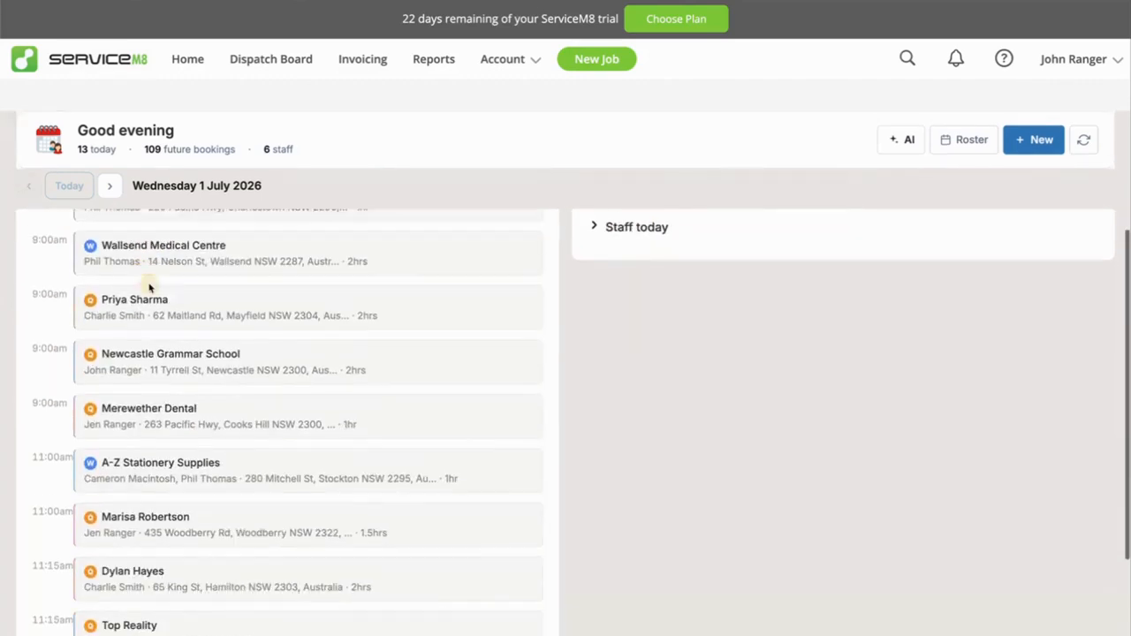
scroll(223, 367, "up", 1)
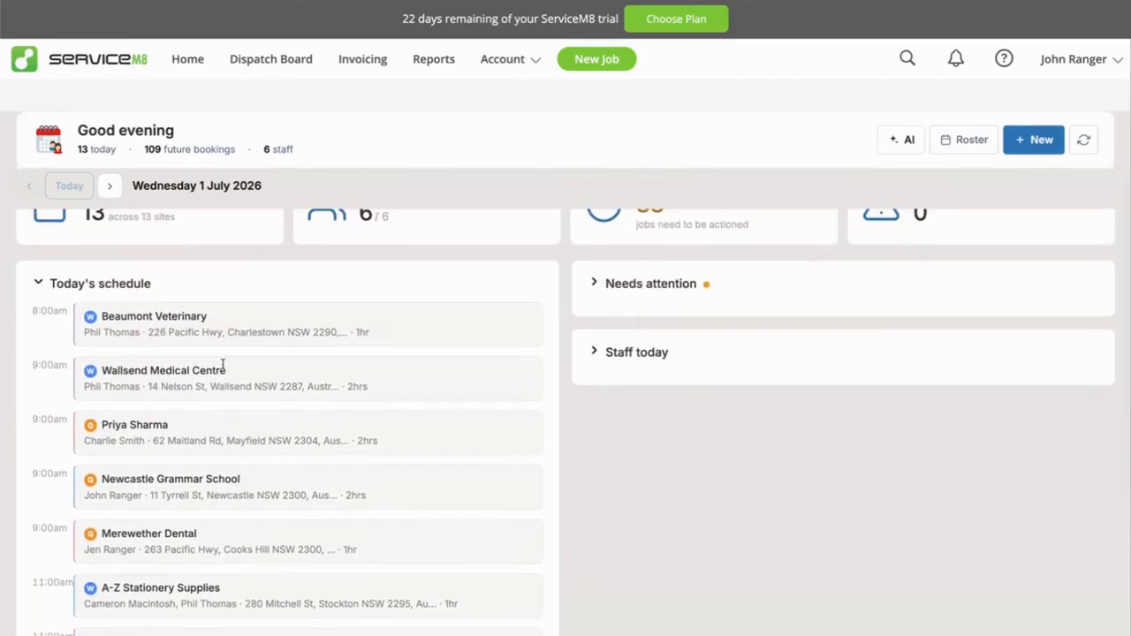
scroll(116, 362, "down", 1)
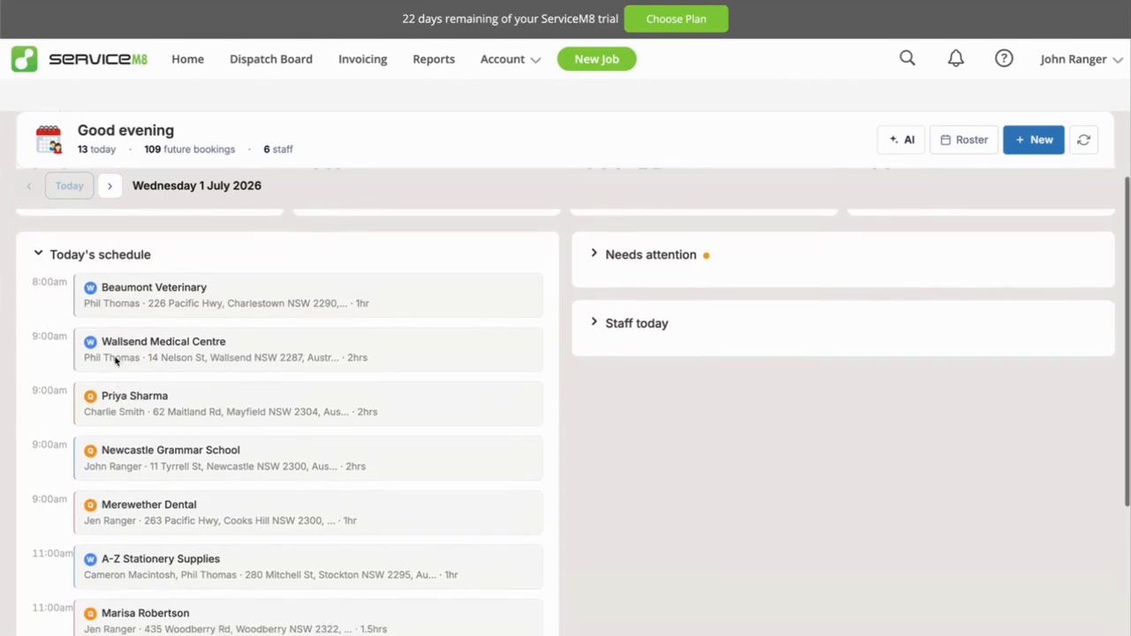
scroll(158, 384, "down", 5)
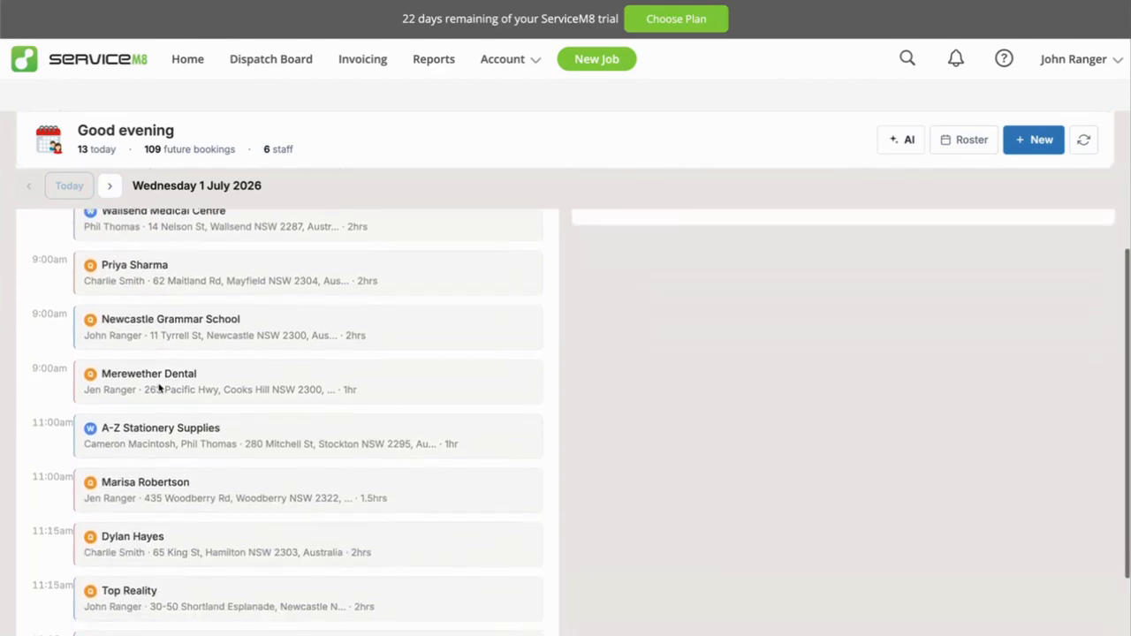
scroll(157, 383, "up", 6)
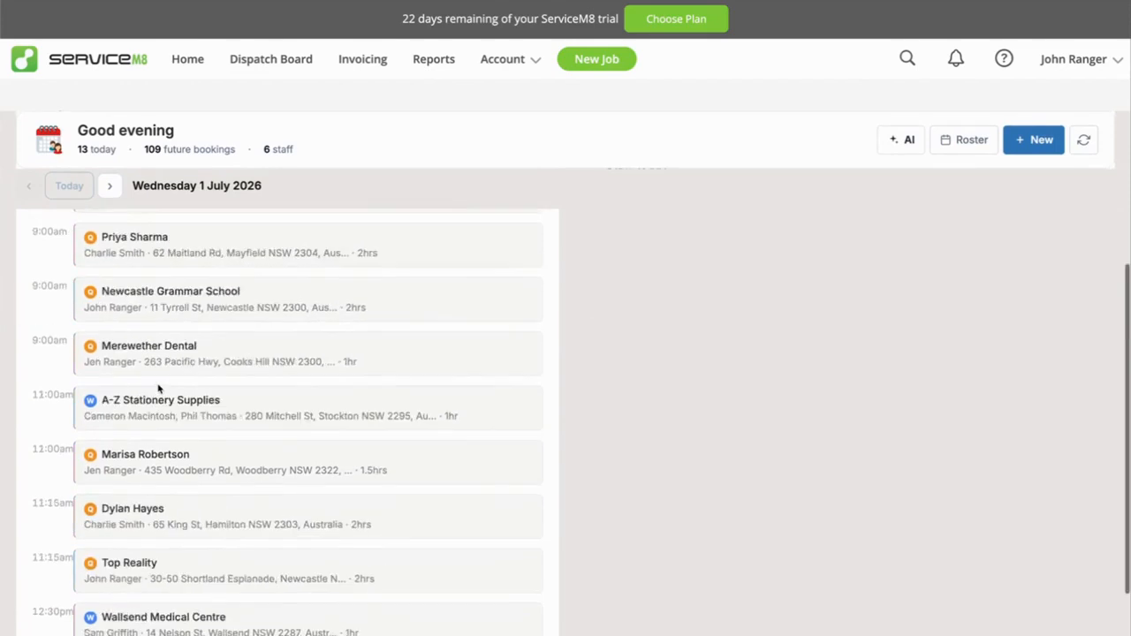
left_click(92, 373)
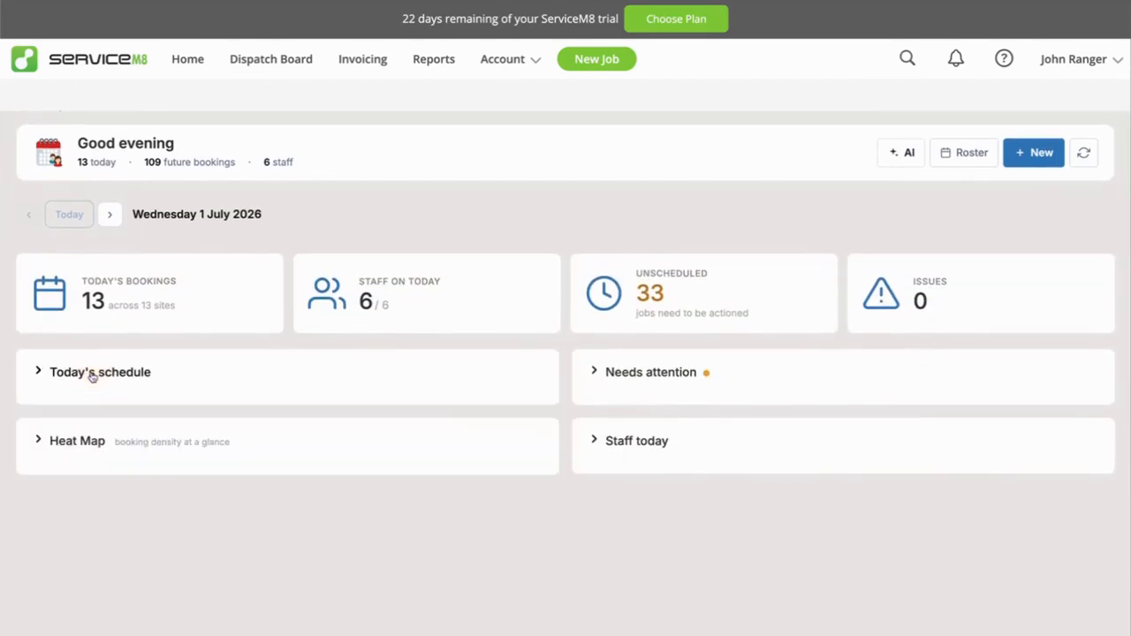
View the staff working today with their bookings and status, and collapse the Staff today section.
left_click(363, 298)
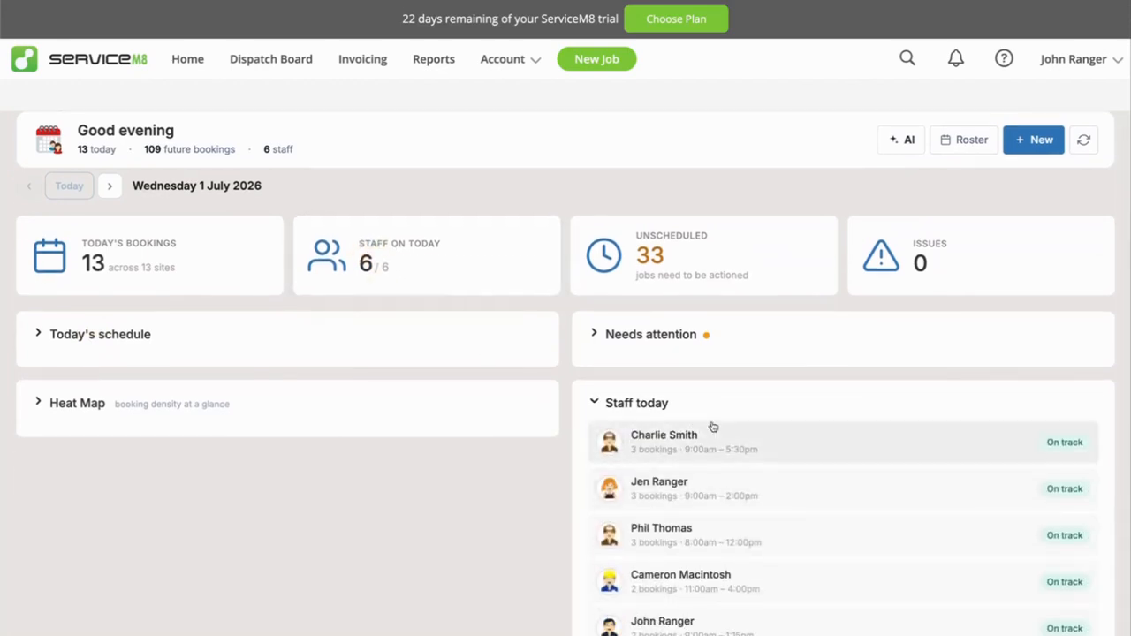
scroll(753, 510, "down", 1)
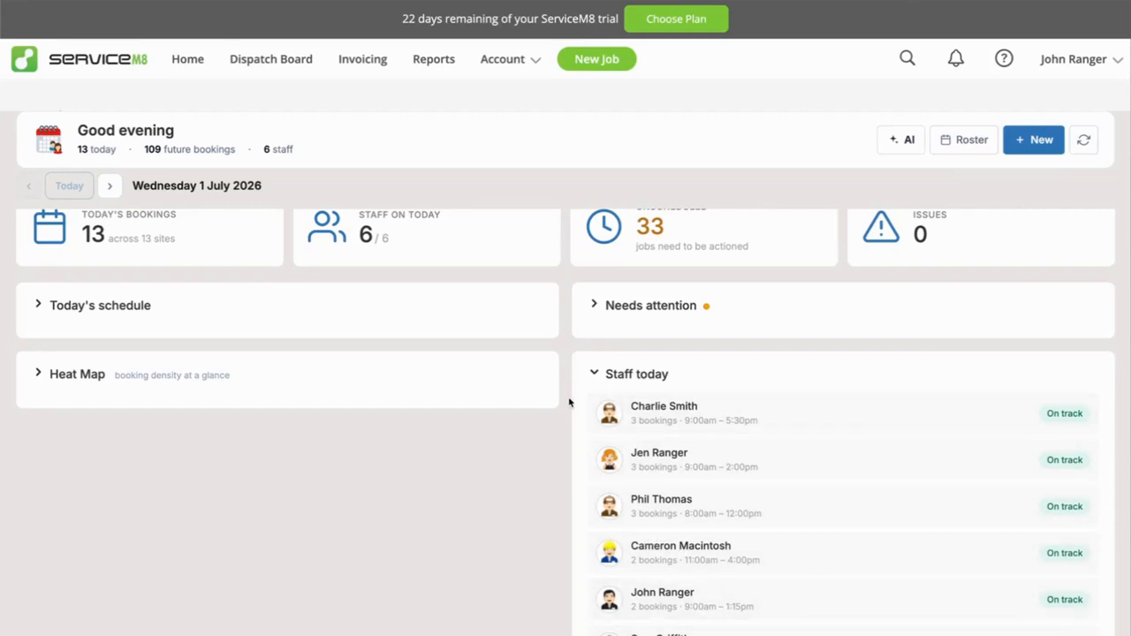
left_click(634, 382)
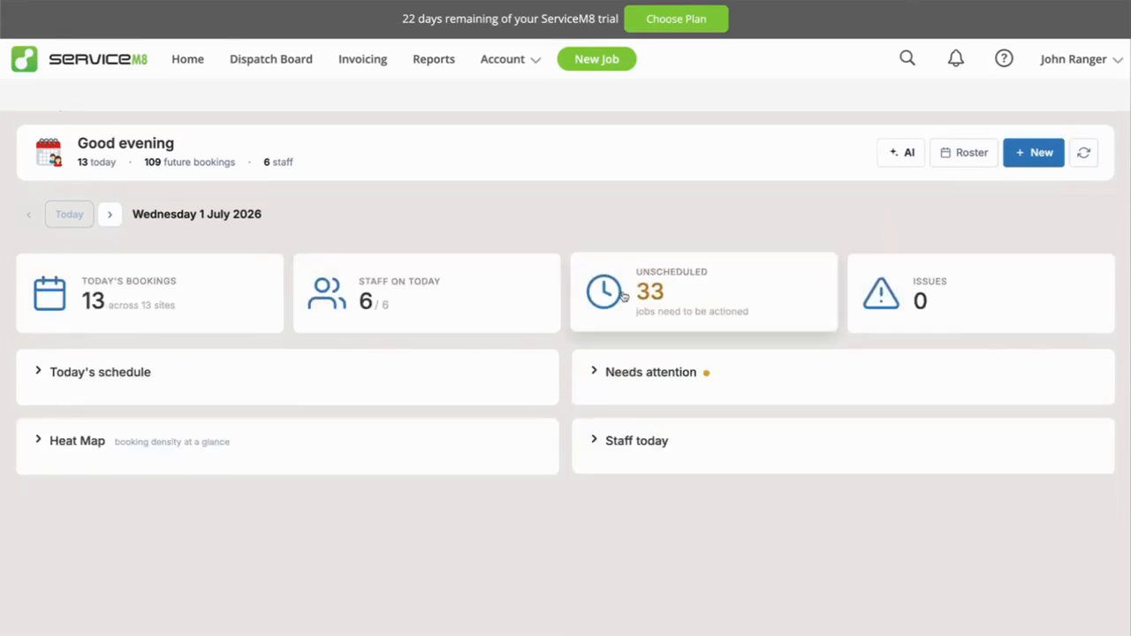
Open the unscheduled jobs from the dashboard summary and look through the job list.
left_click(694, 284)
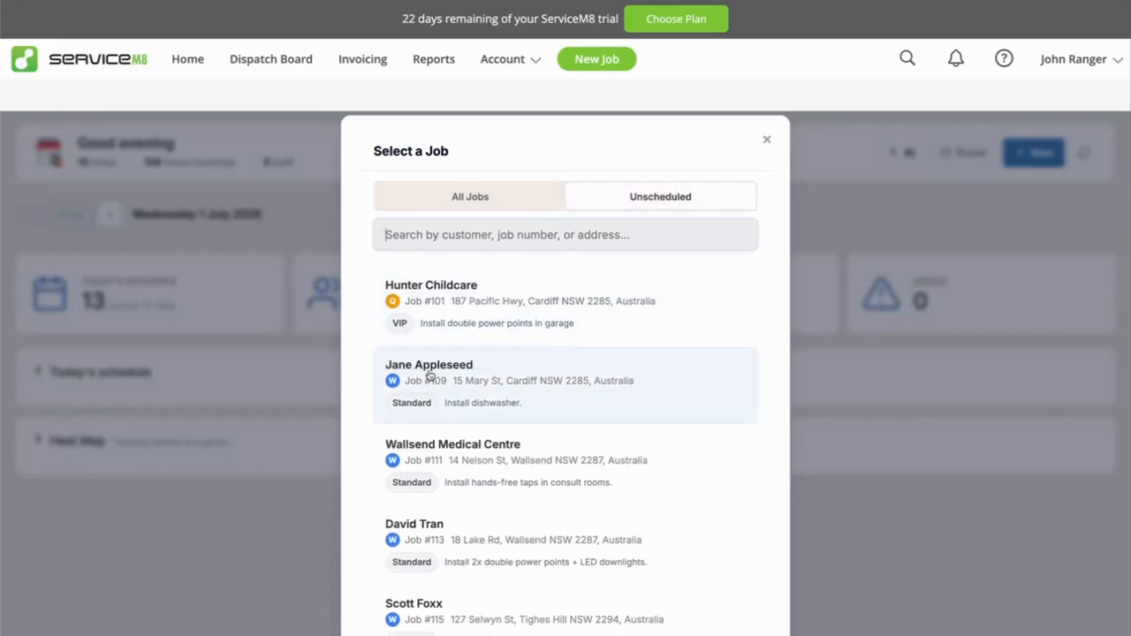
scroll(512, 451, "down", 5)
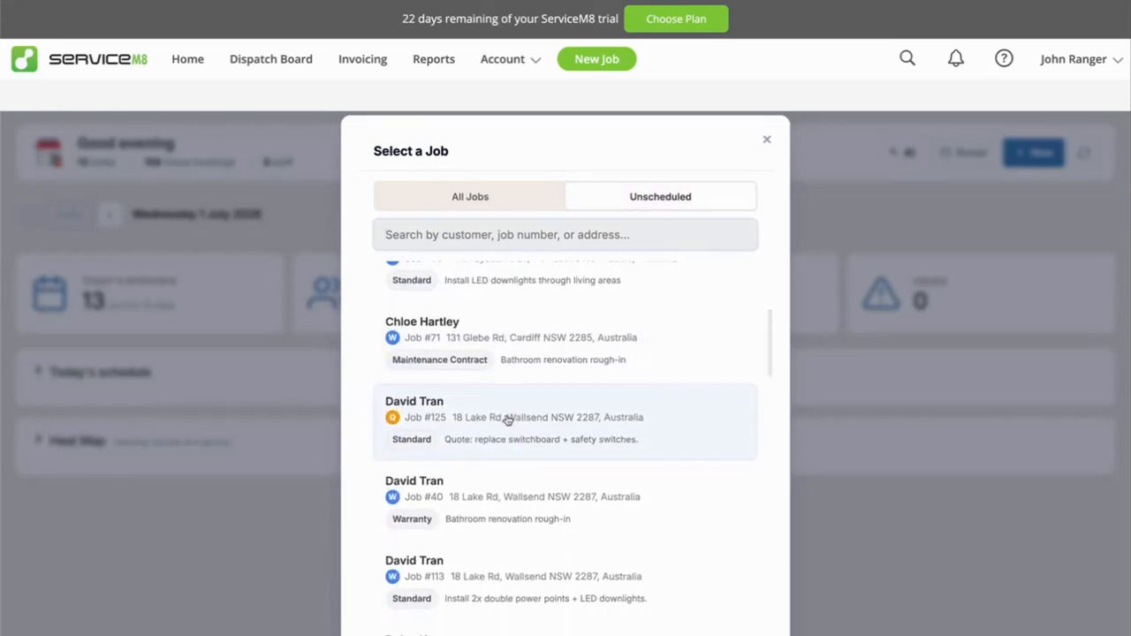
scroll(508, 421, "down", 9)
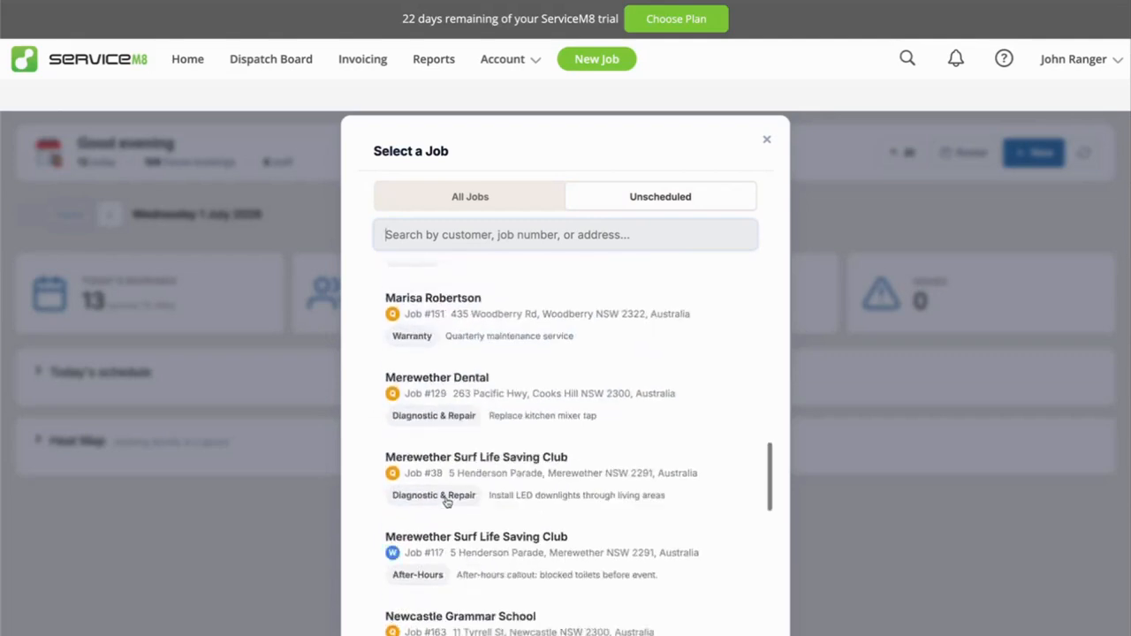
scroll(447, 501, "down", 9)
scroll(448, 504, "up", 4)
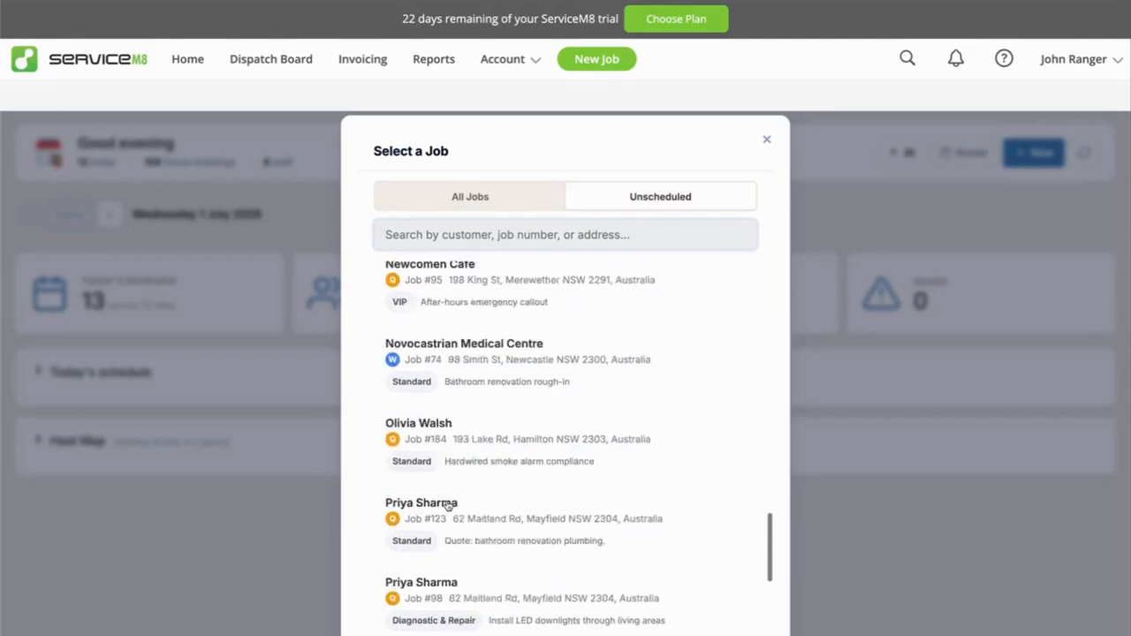
scroll(447, 506, "up", 15)
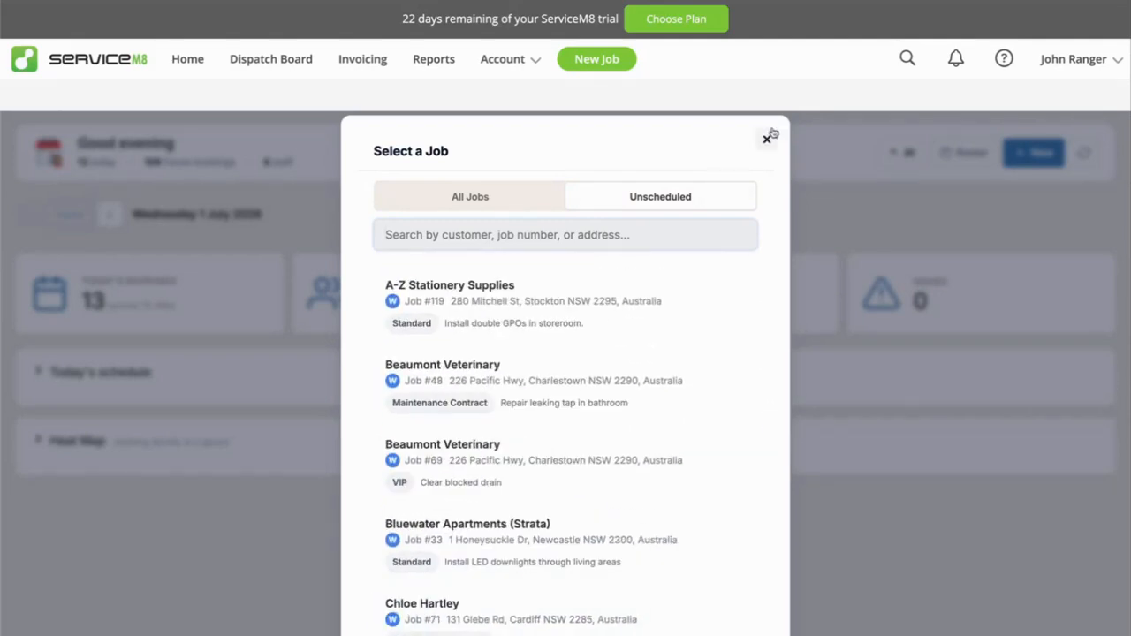
Browse all jobs in the job selector, switch back to the unscheduled ones, and close the selector.
left_click(457, 198)
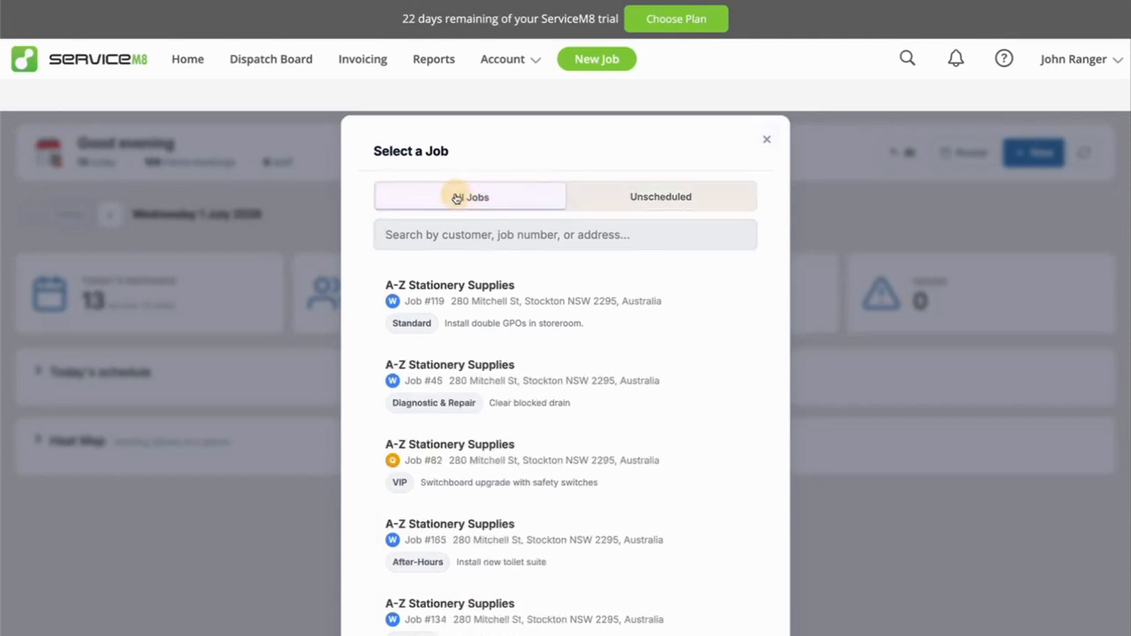
scroll(513, 344, "down", 4)
scroll(515, 345, "up", 4)
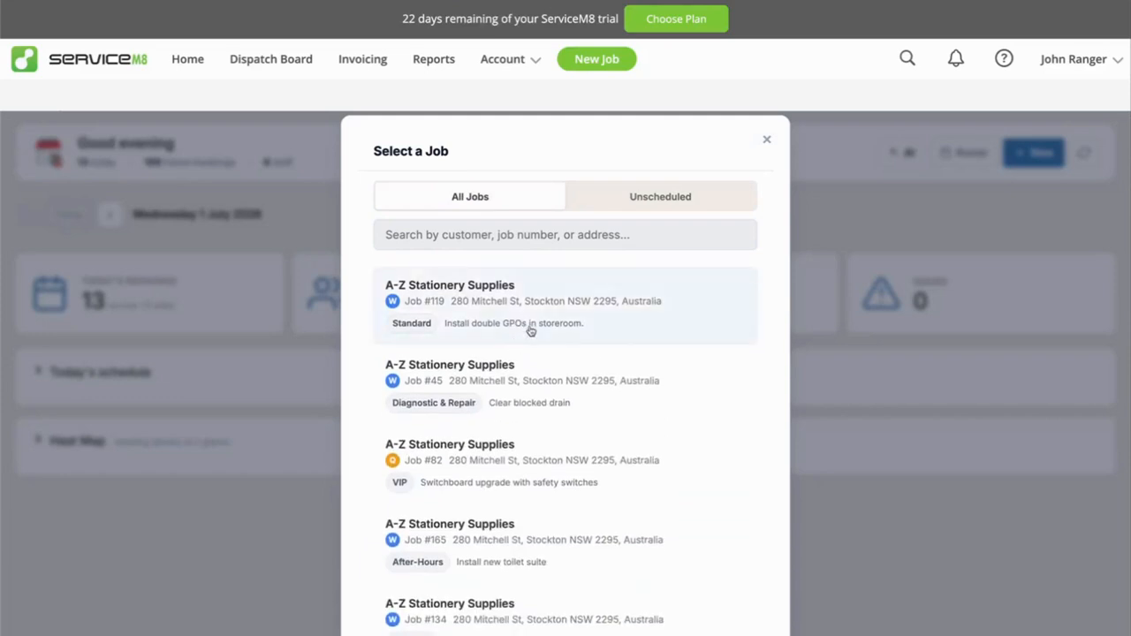
left_click(590, 196)
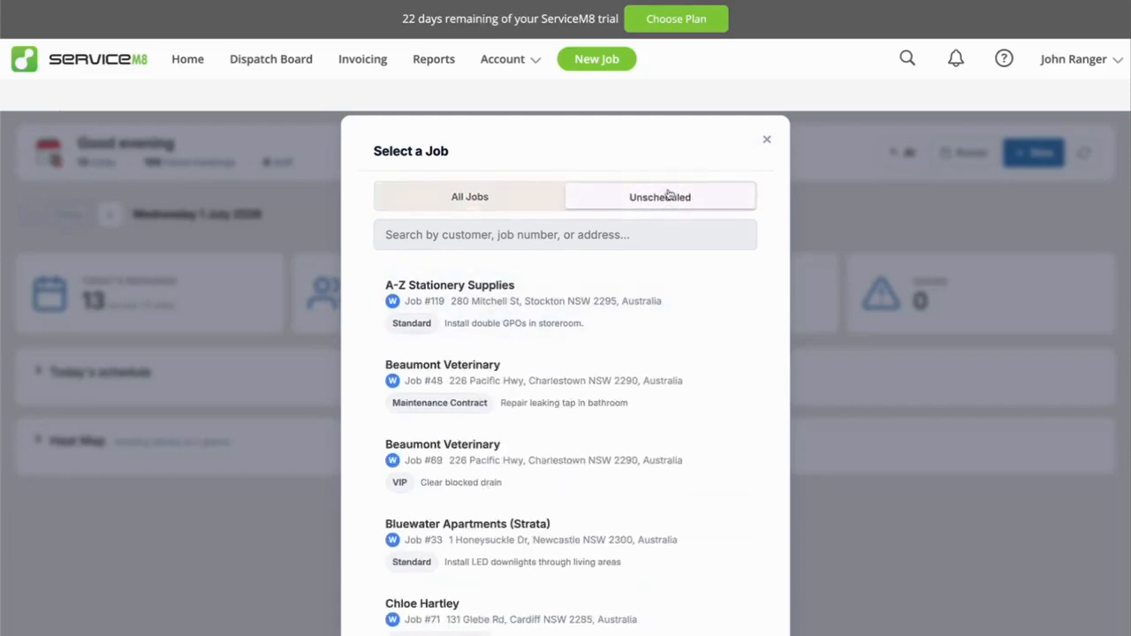
left_click(766, 140)
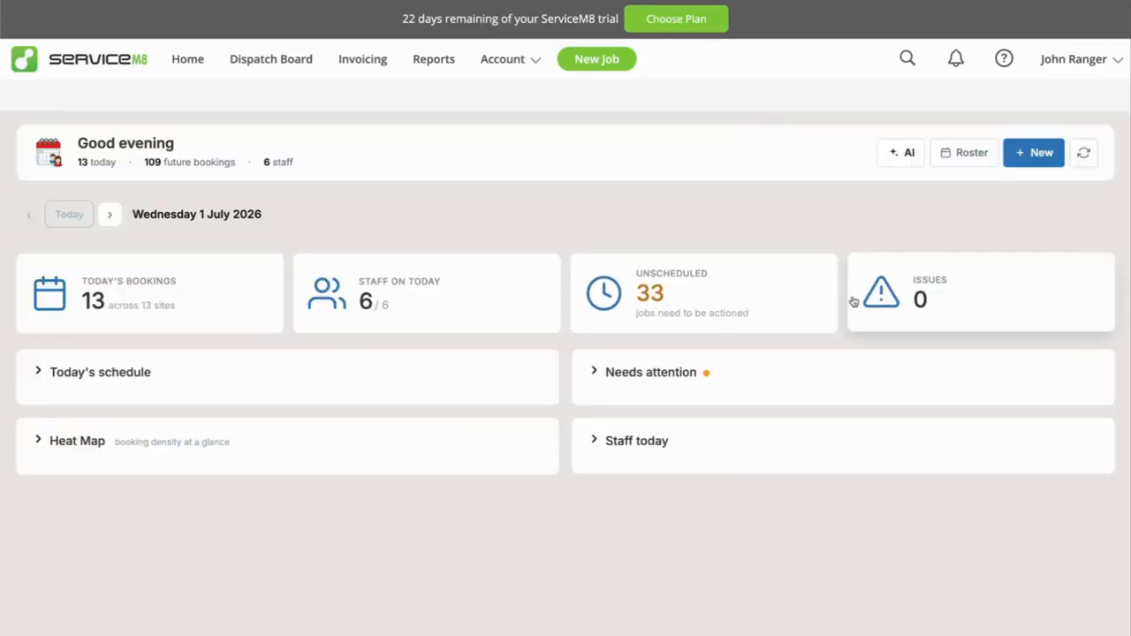
Open the dashboard's issues summary to check what needs attention, and collapse that section.
left_click(921, 283)
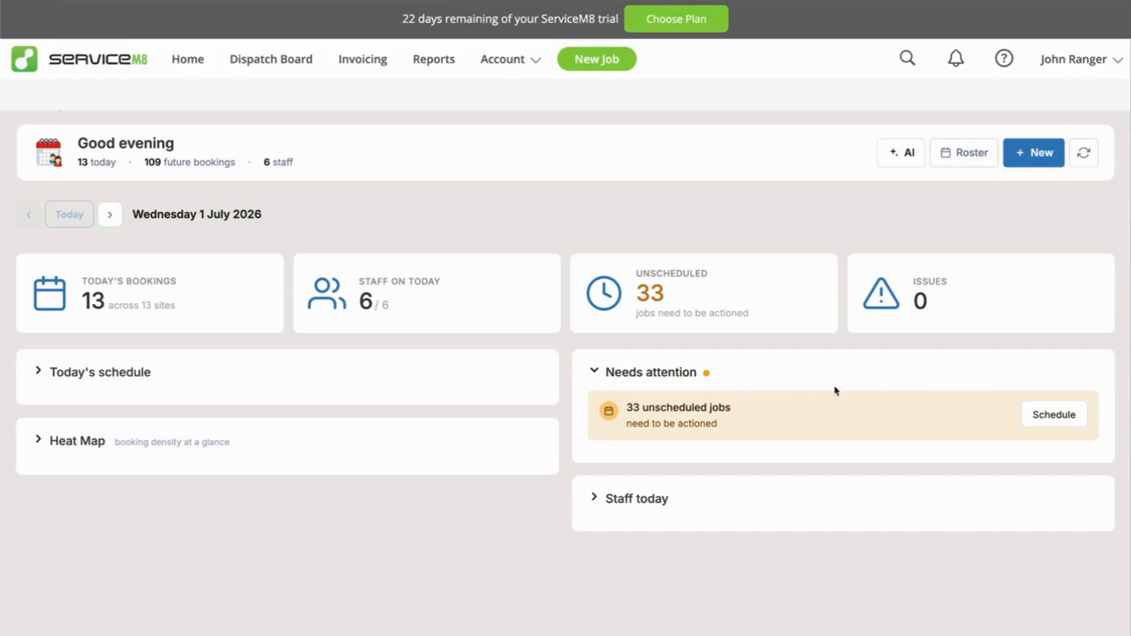
left_click(629, 374)
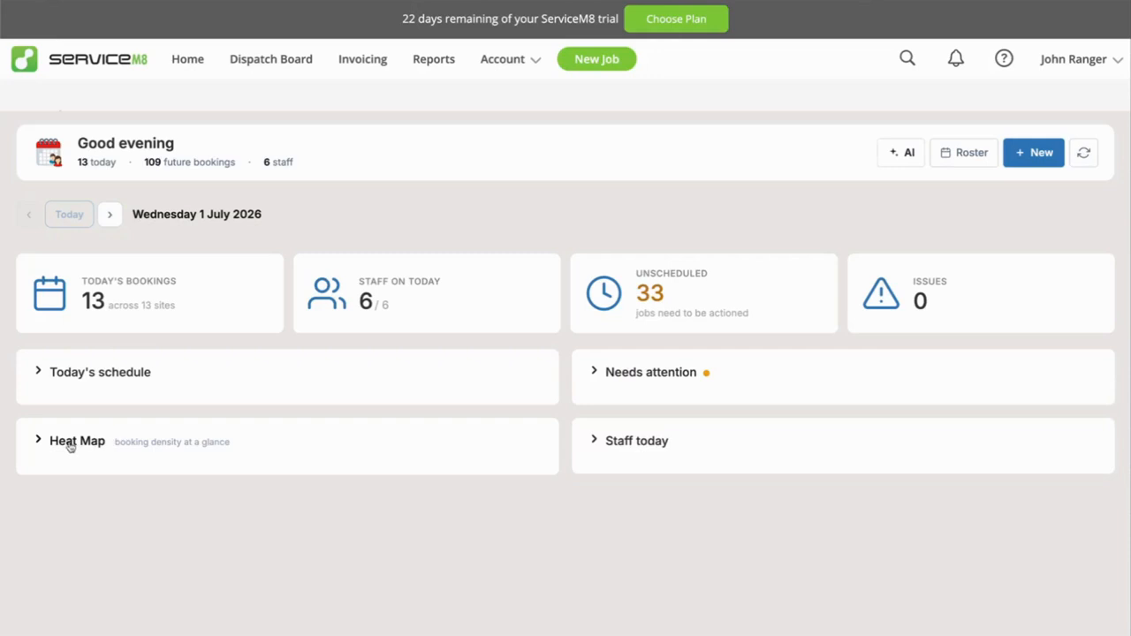
Expand the Heat Map, view booking density by week and by month, and show July 2026 as a calendar grid.
left_click(73, 448)
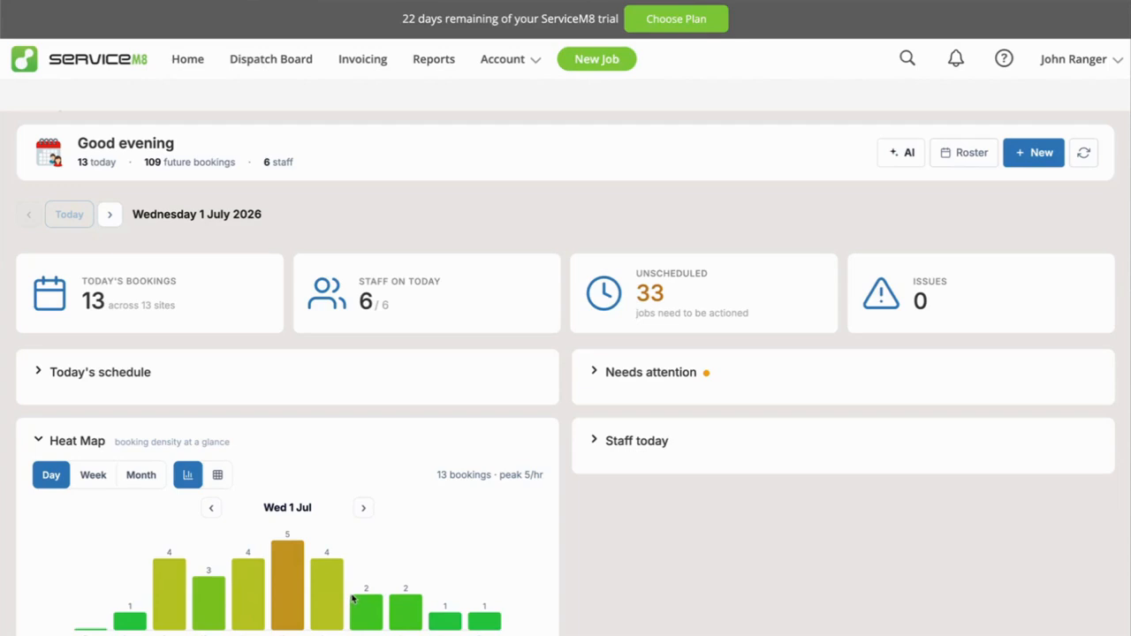
left_click(89, 478)
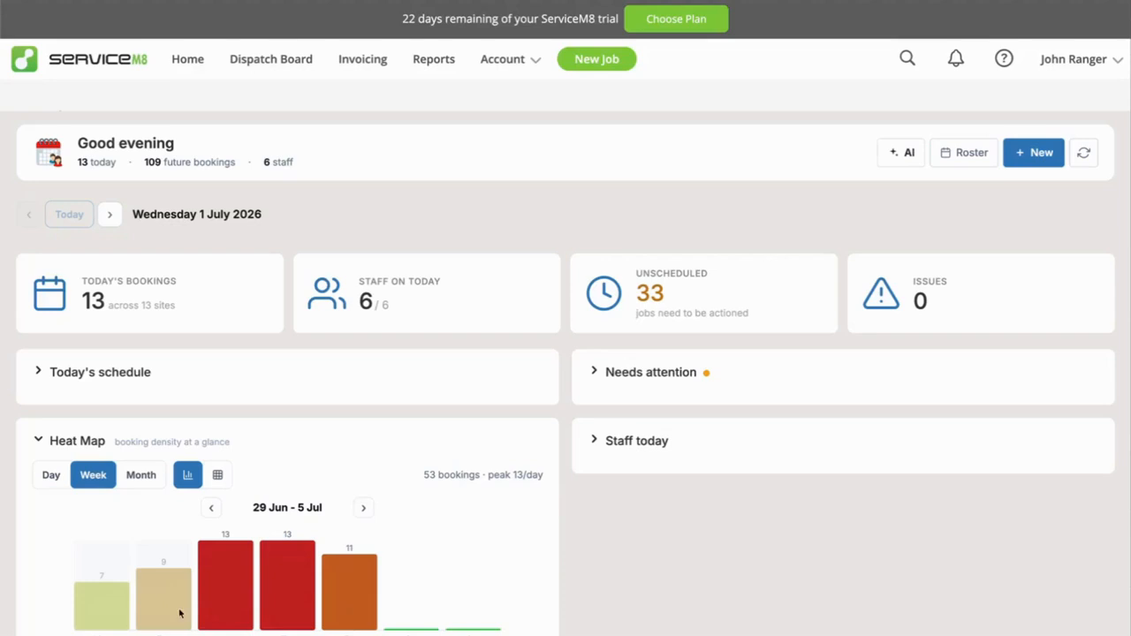
left_click(141, 477)
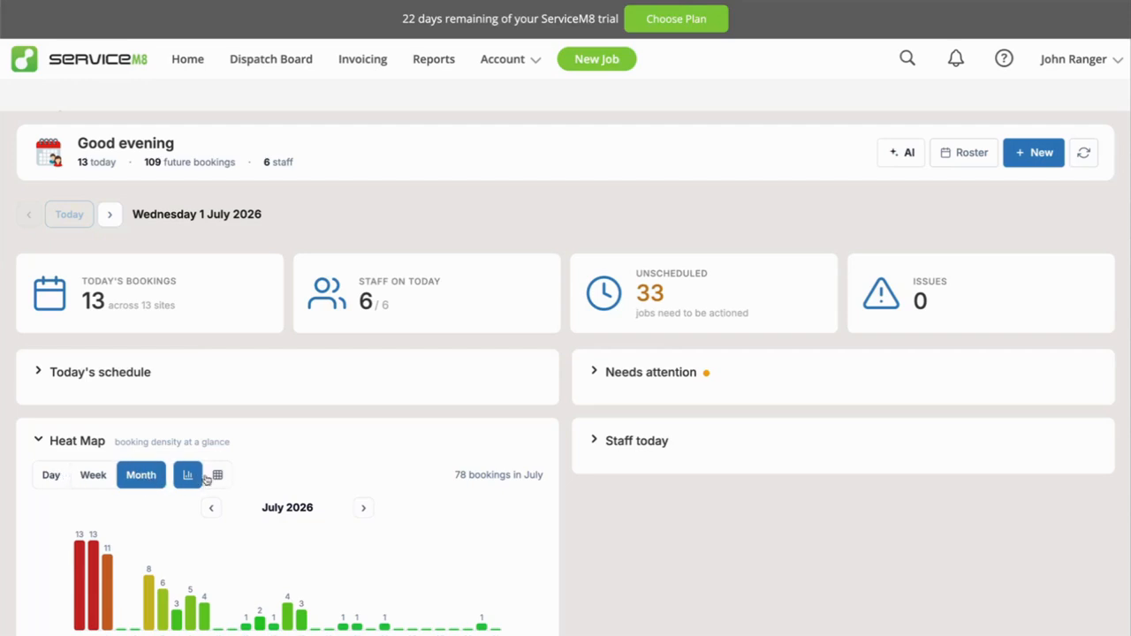
left_click(220, 476)
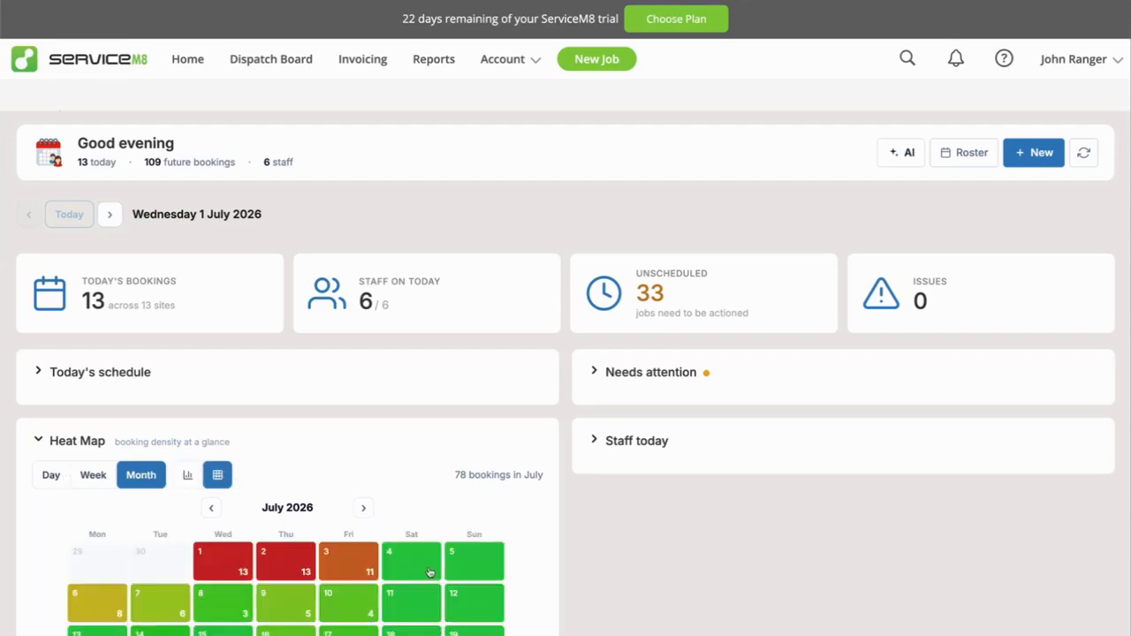
scroll(428, 566, "down", 2)
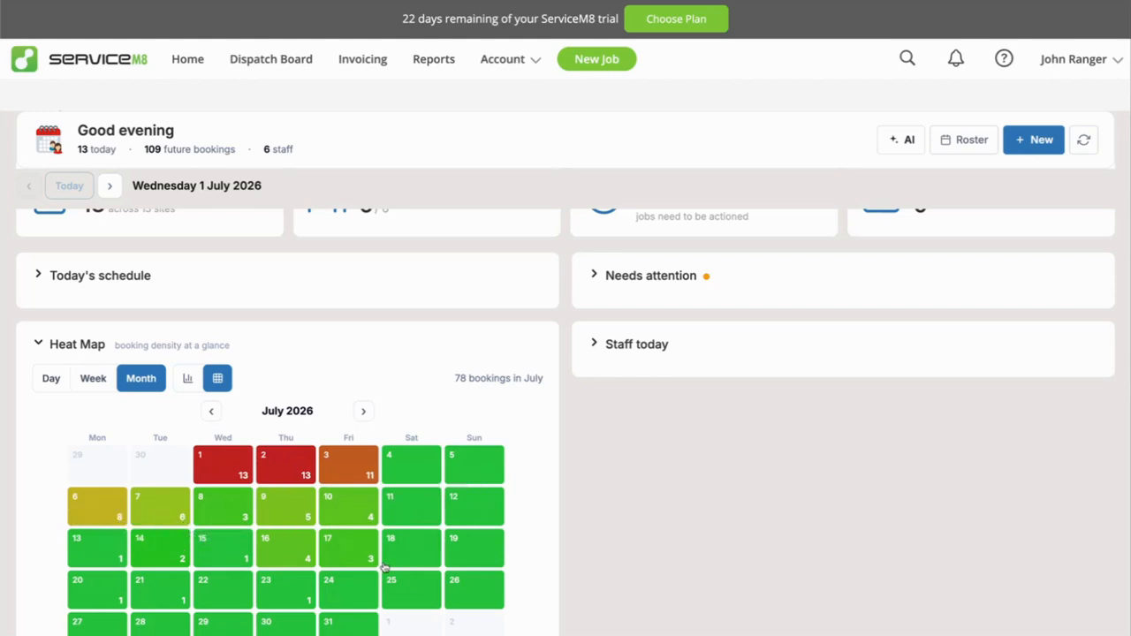
scroll(370, 559, "up", 1)
scroll(368, 558, "down", 1)
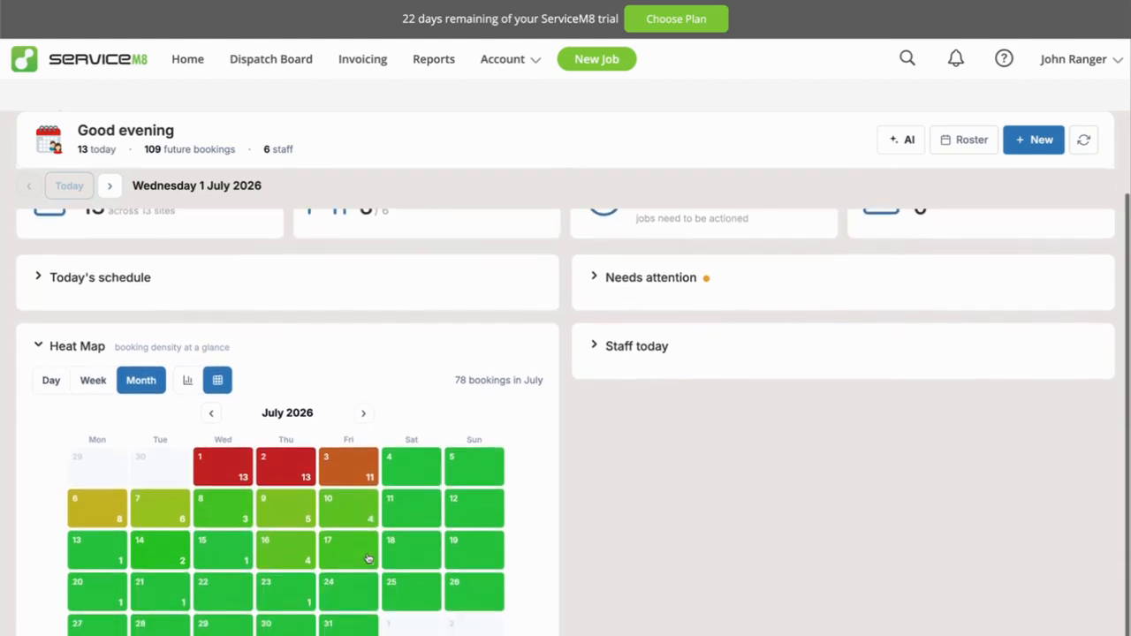
scroll(368, 559, "up", 1)
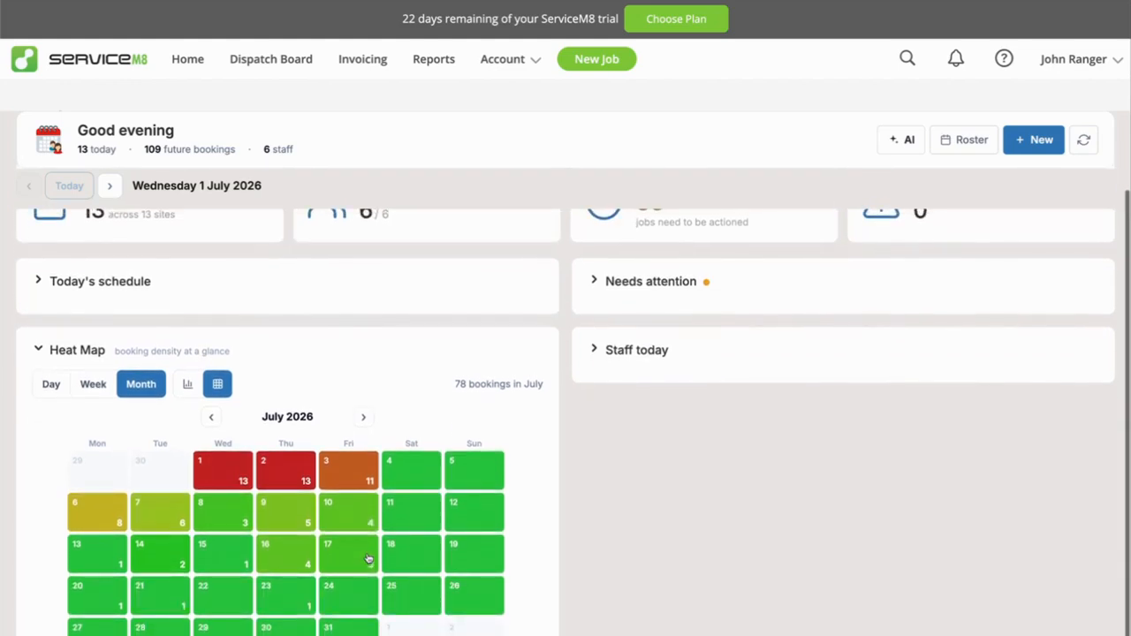
View June 2026 in the monthly heat map and return to July 2026.
left_click(213, 419)
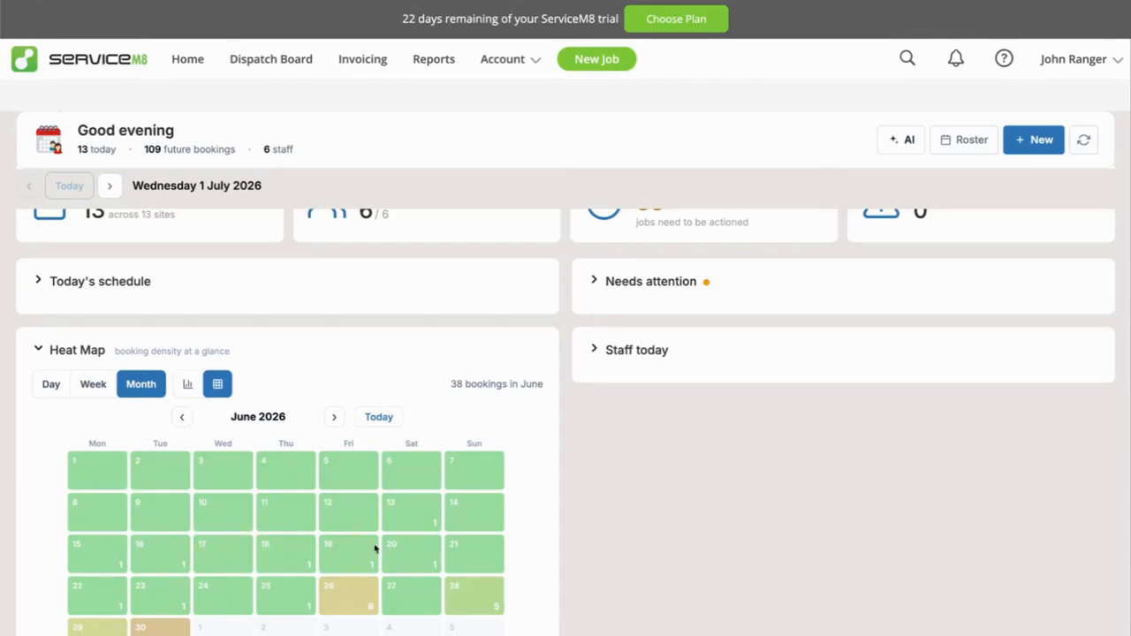
left_click(334, 419)
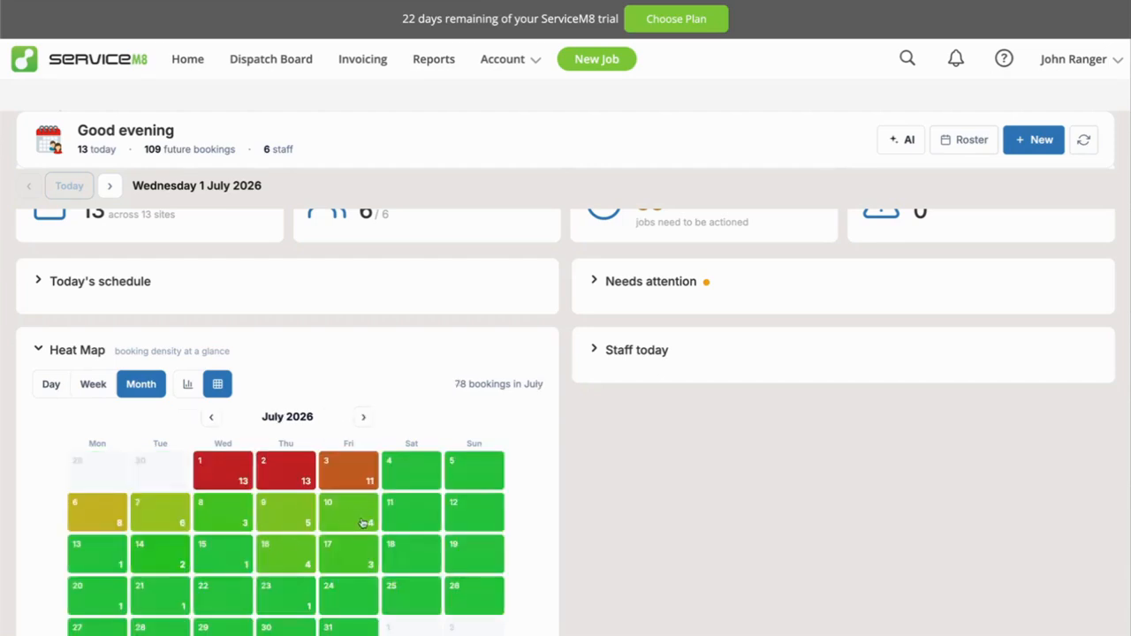
scroll(356, 544, "up", 1)
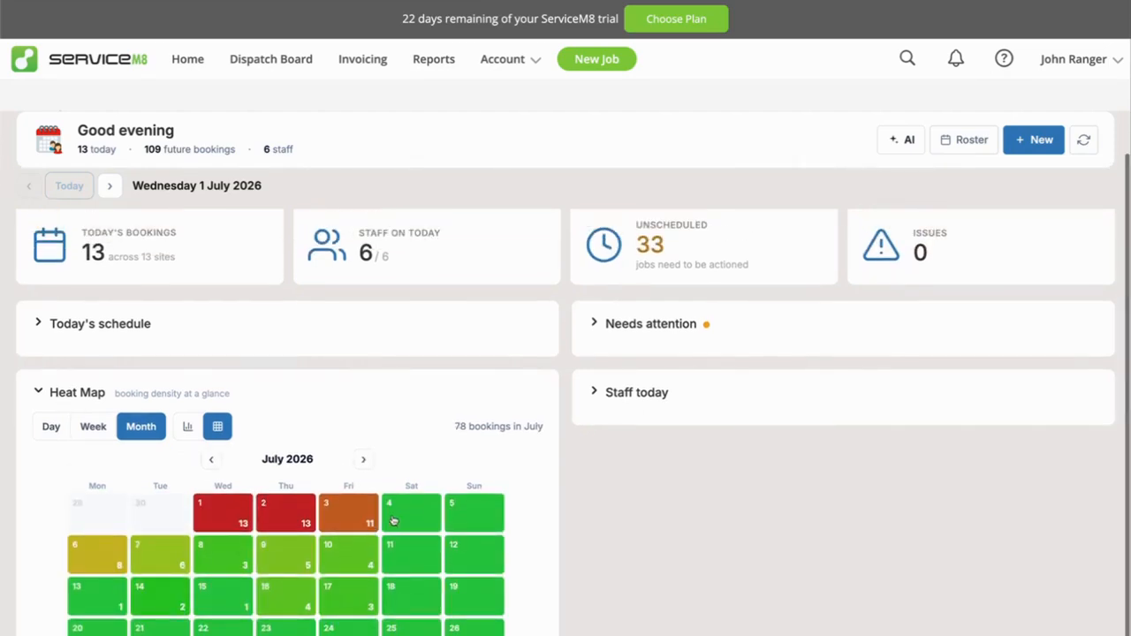
scroll(350, 517, "up", 1)
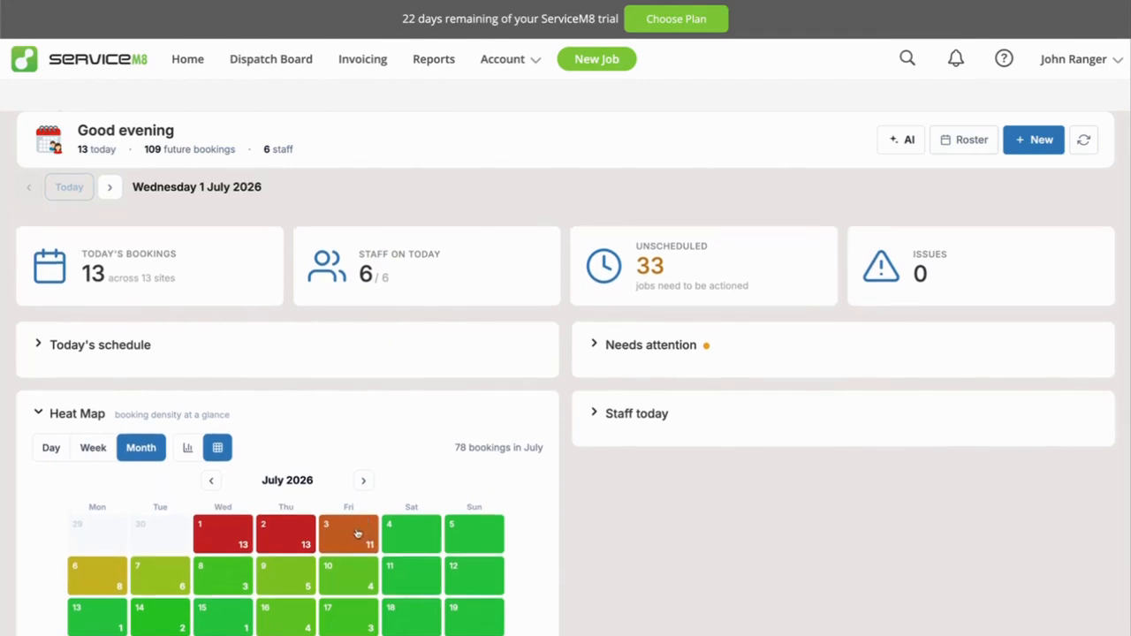
scroll(120, 192, "up", 1)
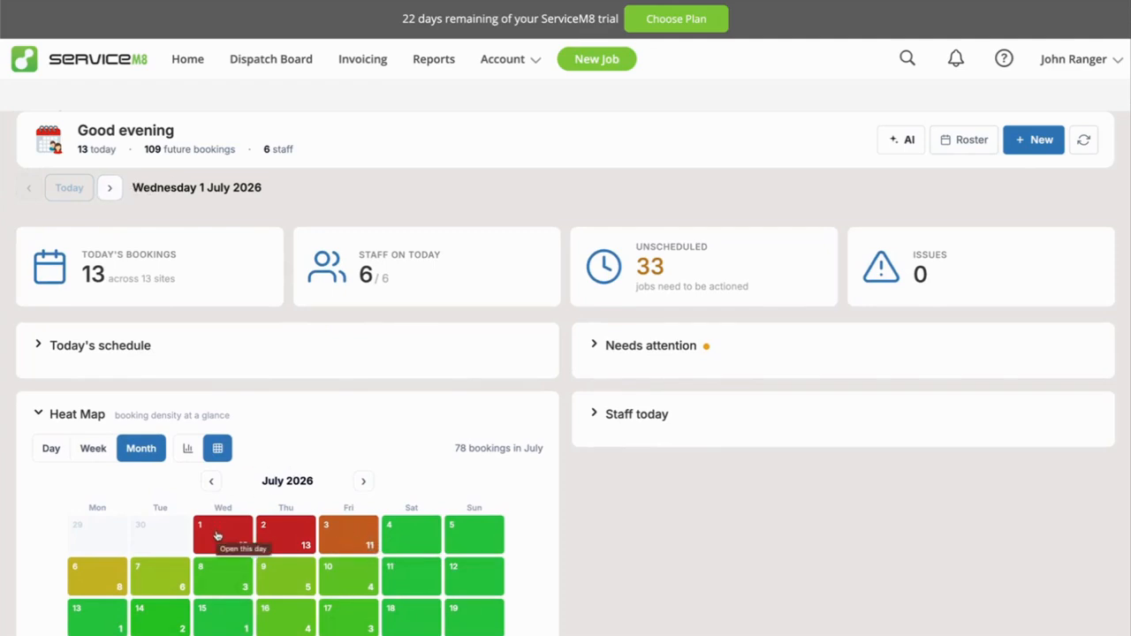
Open Friday 3 July 2026 from the heat map and expand Needs attention to examine that day's scheduling conflict.
left_click(344, 536)
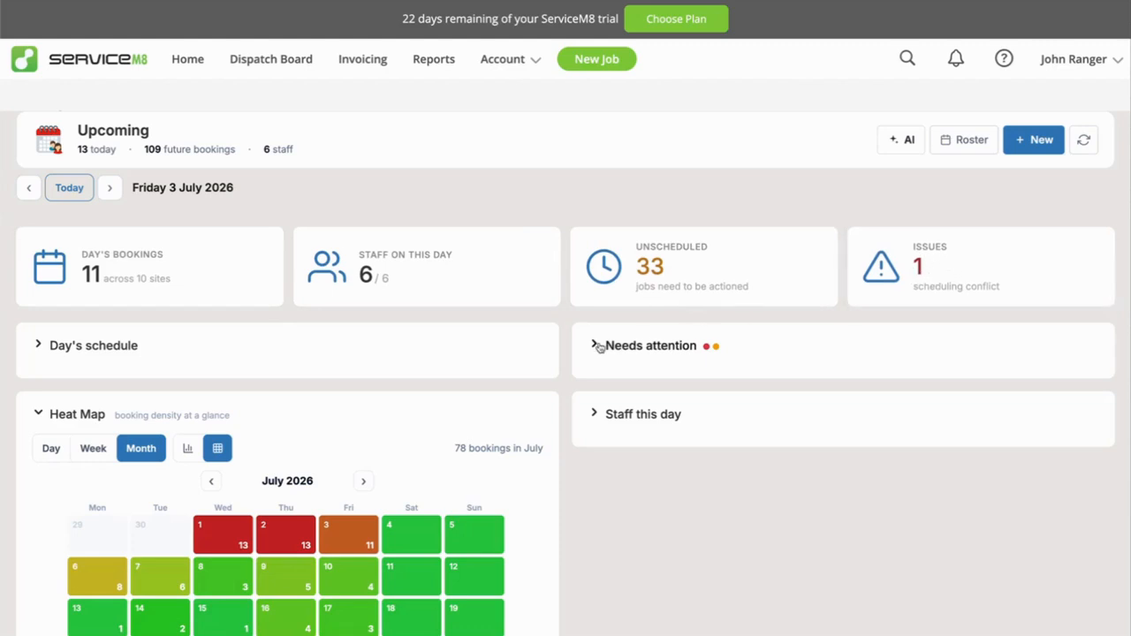
left_click(935, 270)
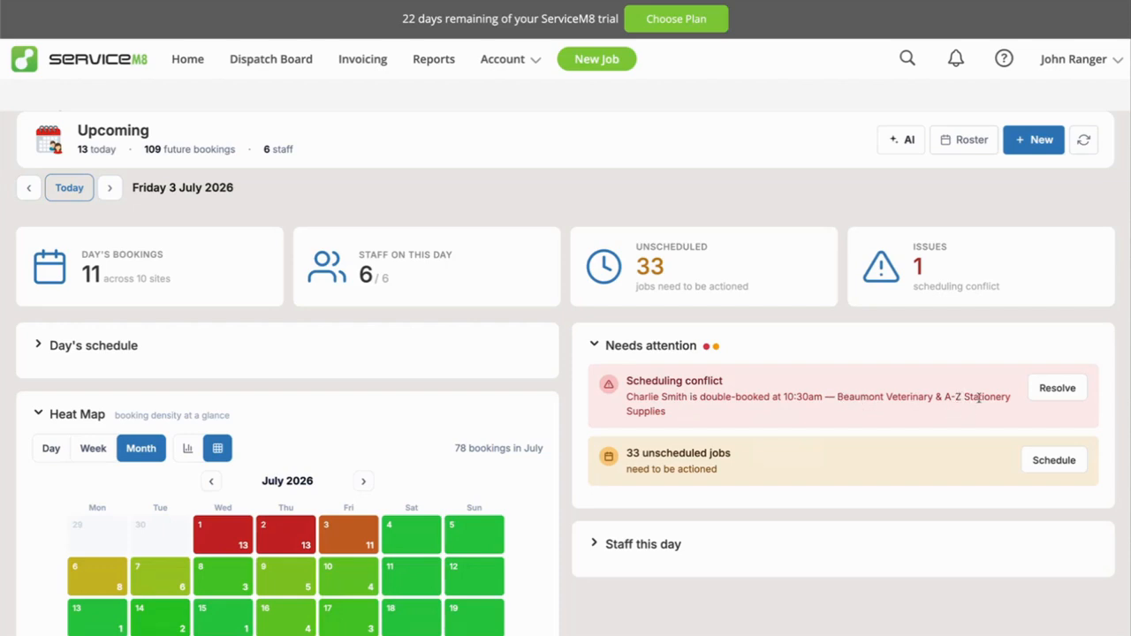
left_click(665, 346)
left_click(652, 345)
left_click(645, 348)
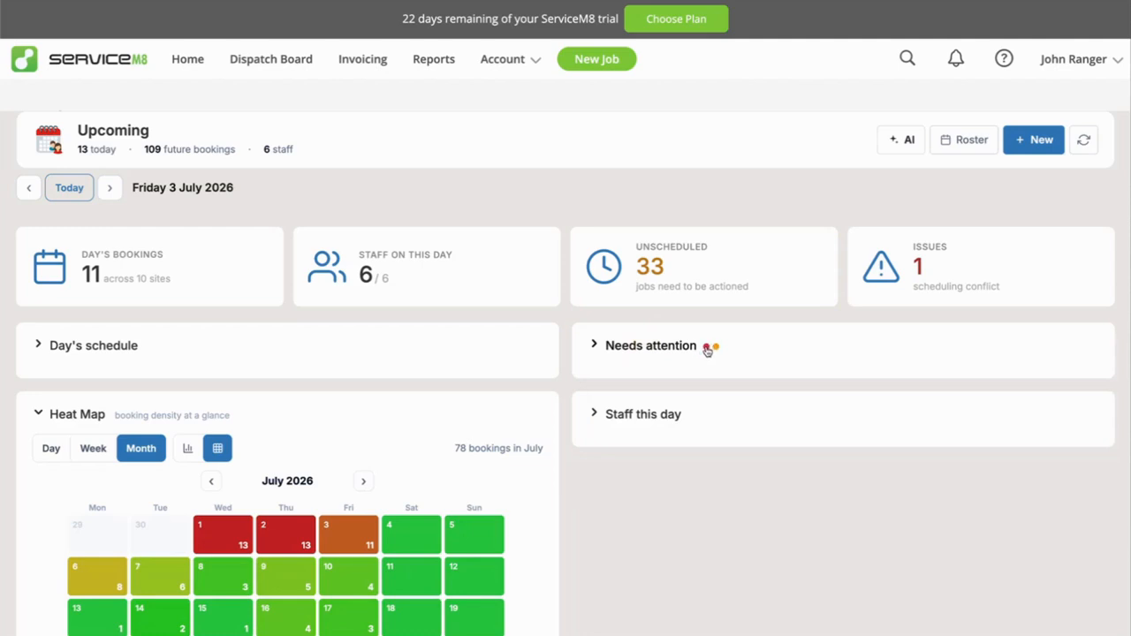
mouse_move(707, 352)
left_click(657, 346)
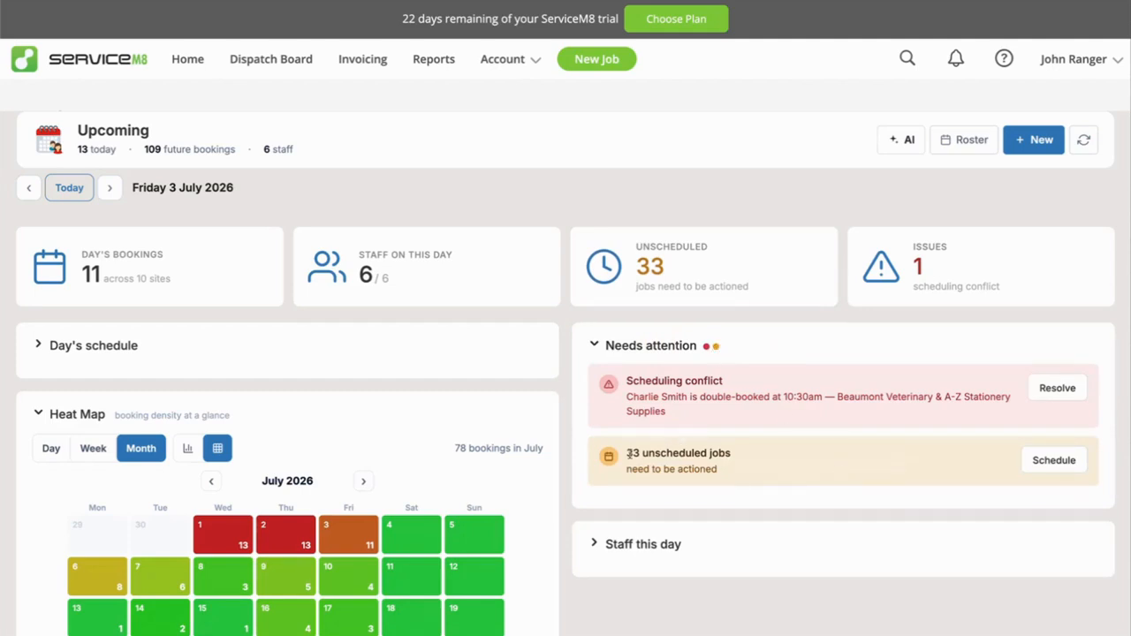
Browse the unscheduled jobs offered for scheduling under Needs attention, close the job selector and collapse the section.
left_click(1055, 461)
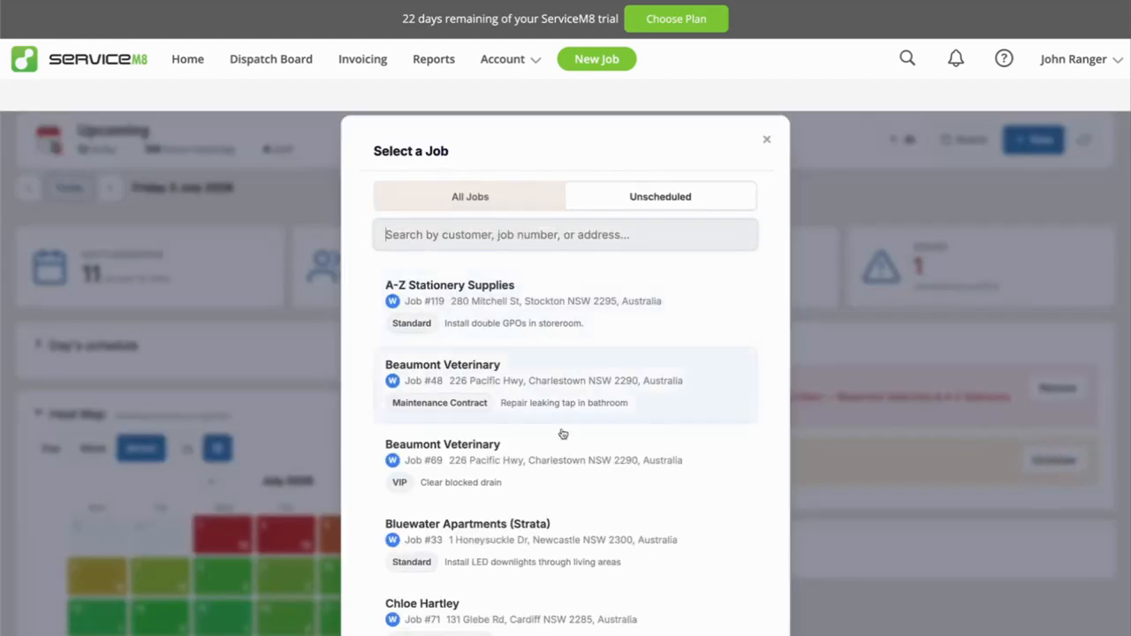
scroll(542, 513, "down", 2)
scroll(627, 490, "up", 2)
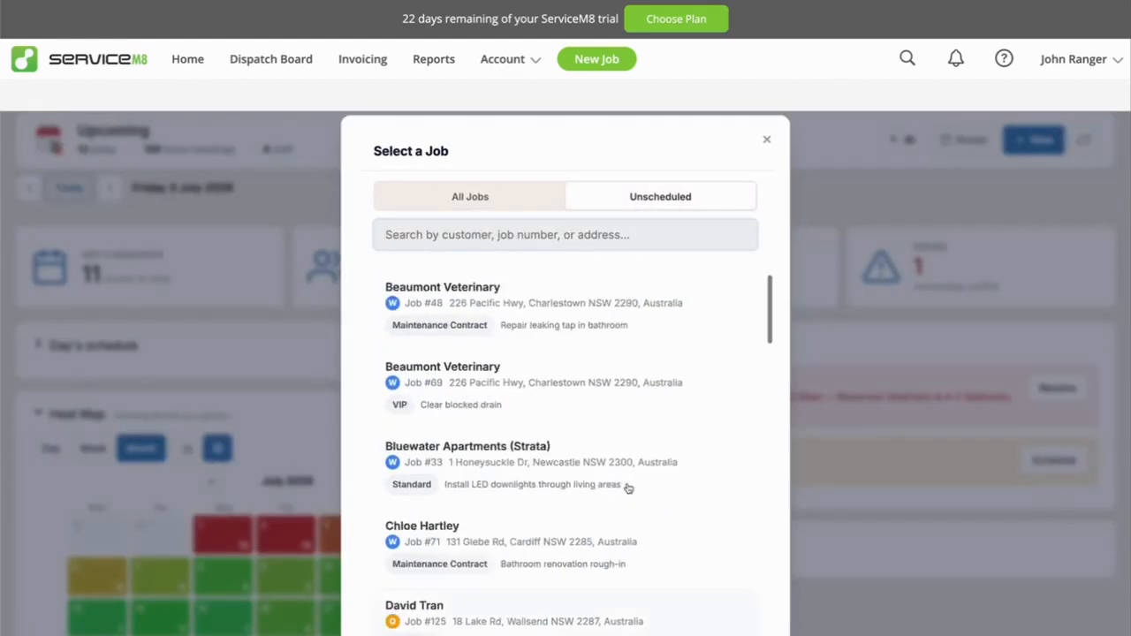
left_click(767, 139)
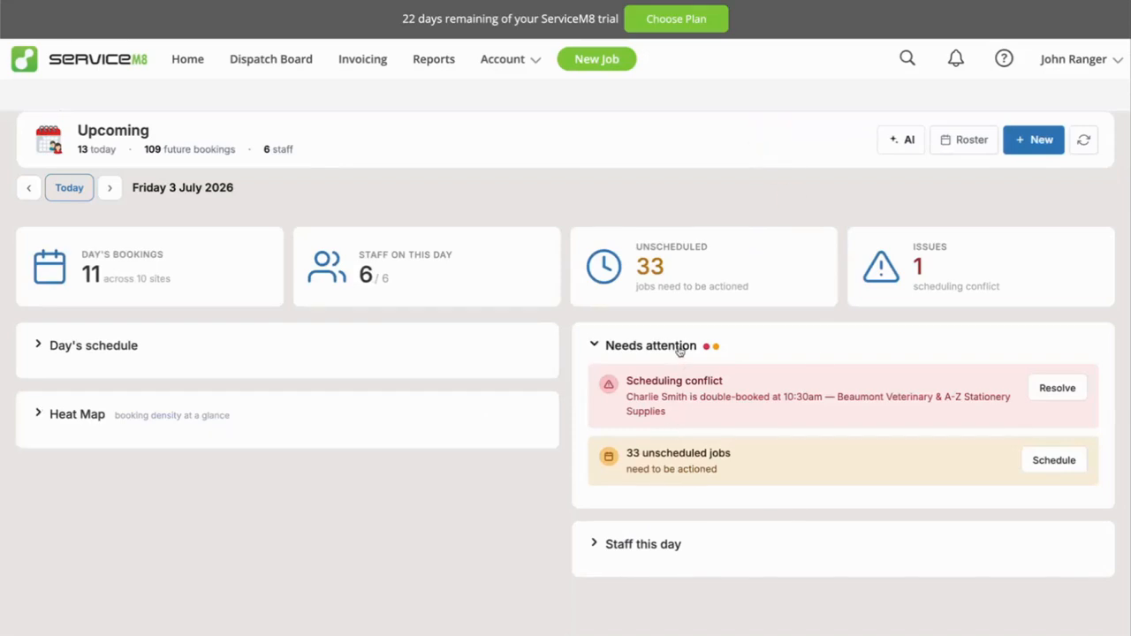
left_click(681, 348)
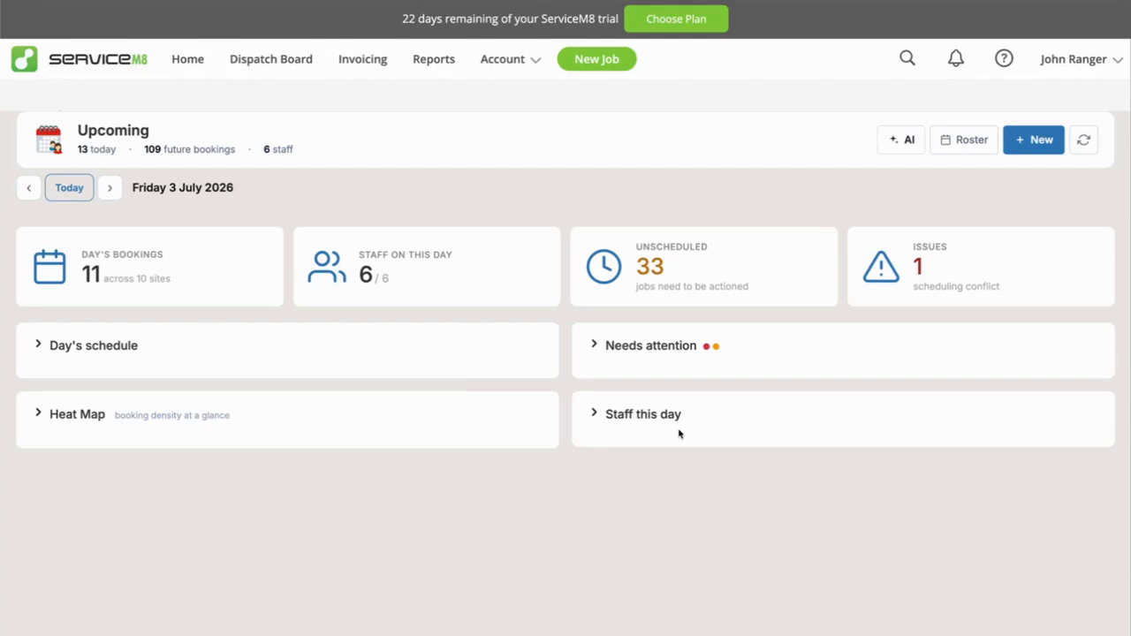
Return the dashboard to today and briefly view the Heat Map section before collapsing it.
left_click(71, 187)
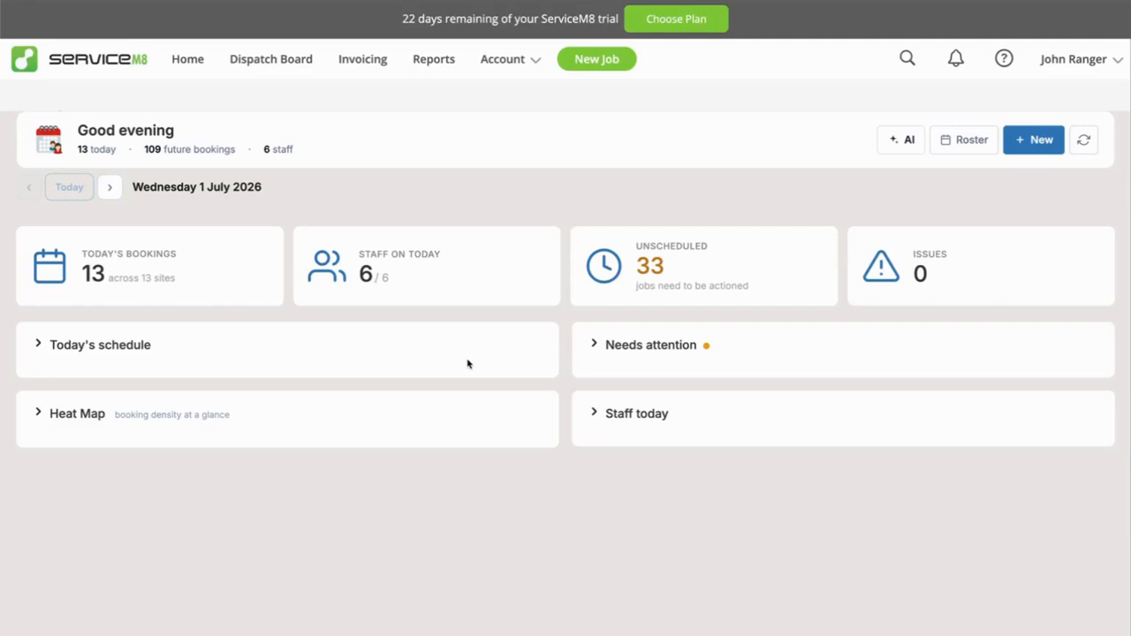
left_click(94, 440)
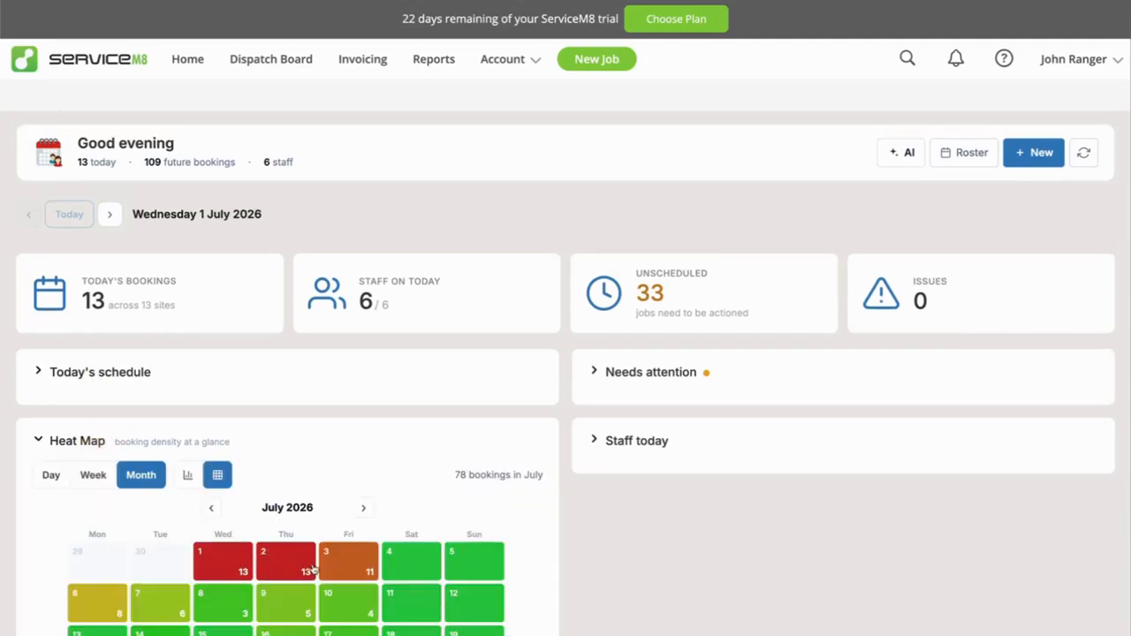
left_click(88, 441)
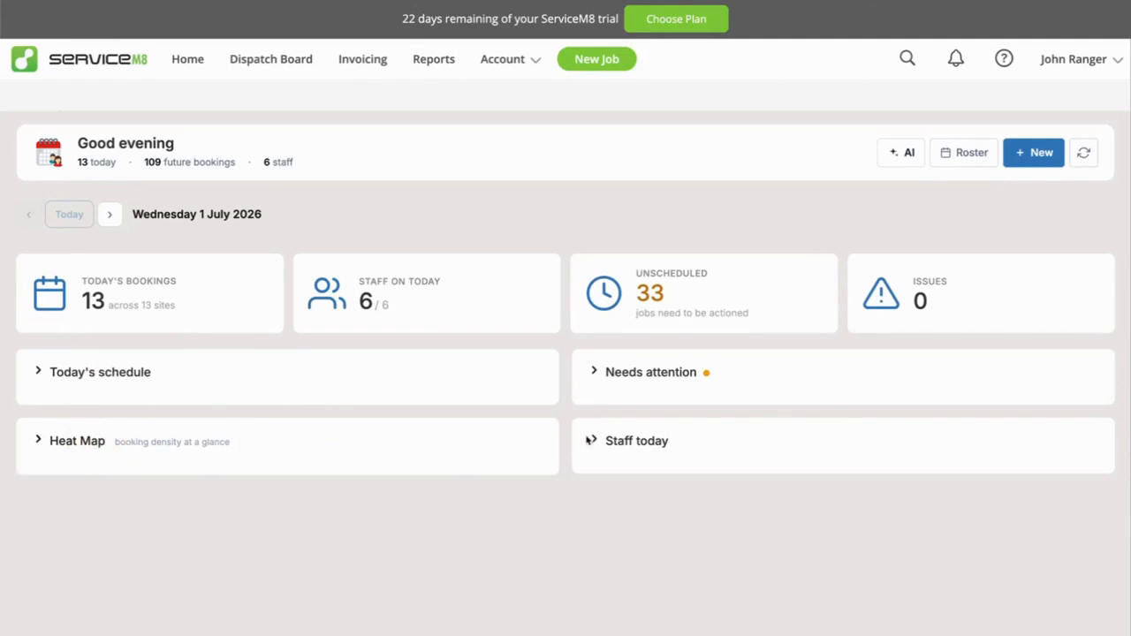
Review the Staff today and Needs attention sections for today, collapsing each one after viewing.
left_click(632, 440)
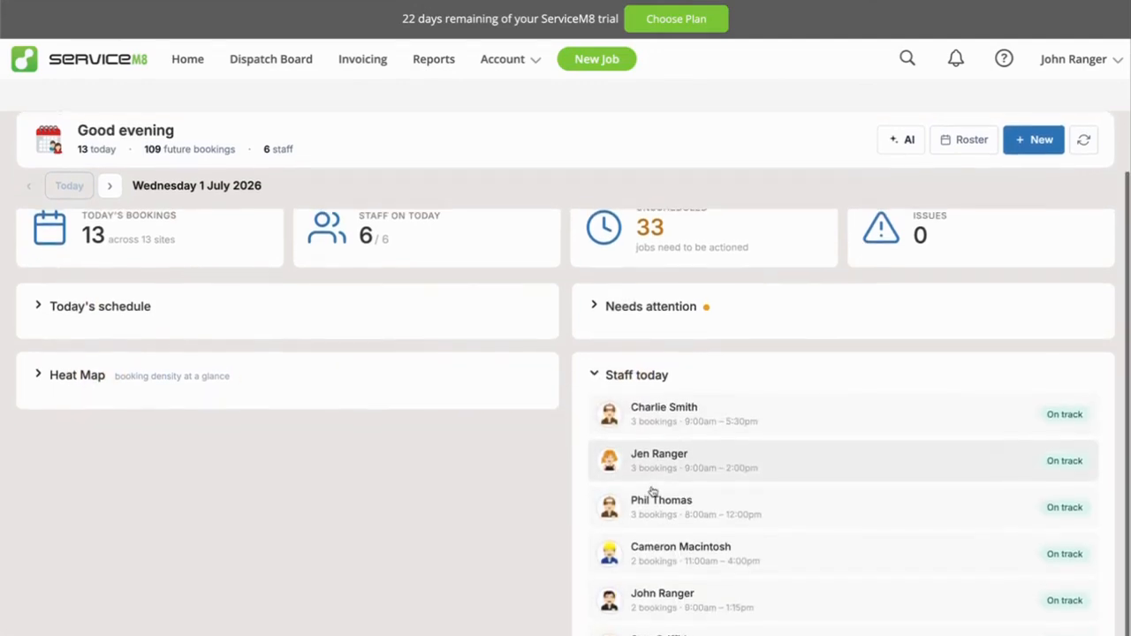
left_click(617, 440)
left_click(633, 383)
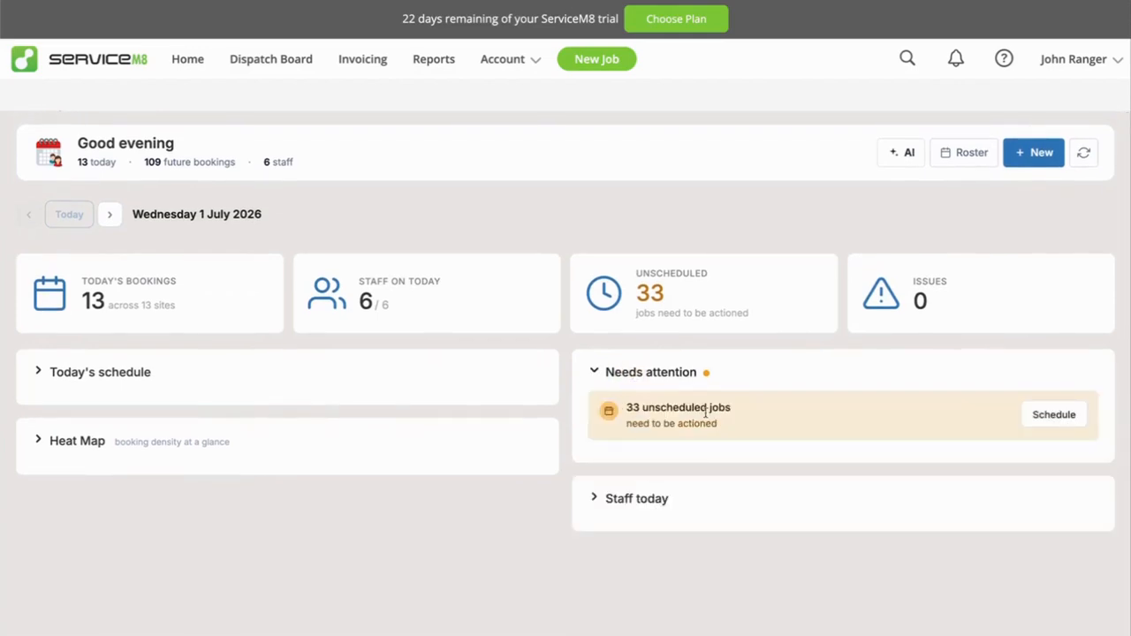
left_click(656, 375)
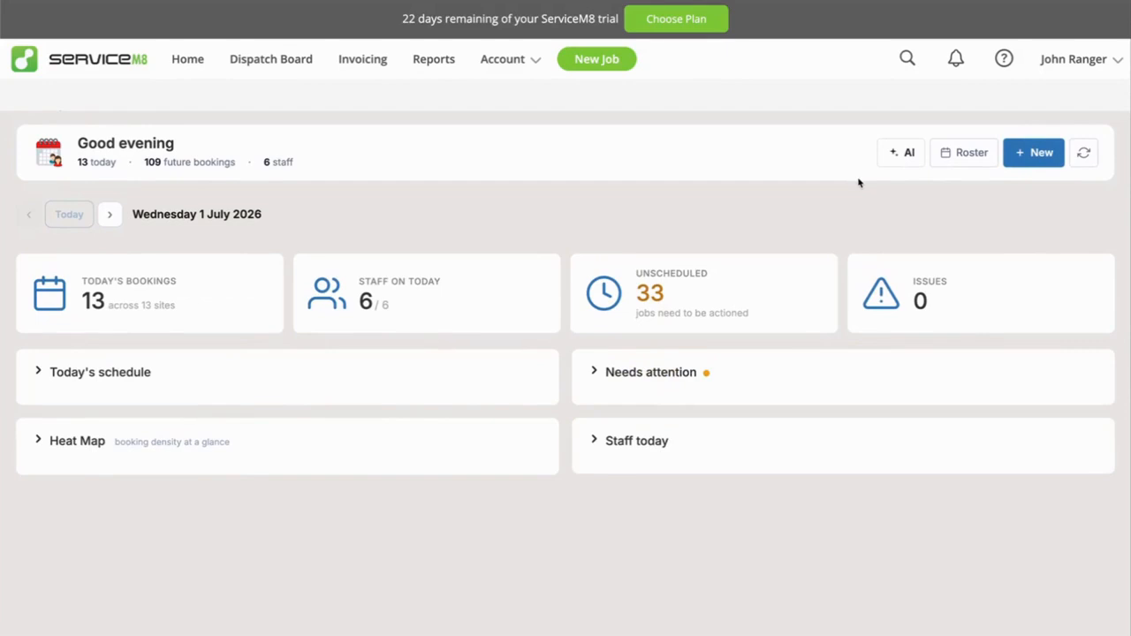
Open the Roster and look through each staff member's bookings for the week of 29 June to 5 July 2026.
left_click(974, 157)
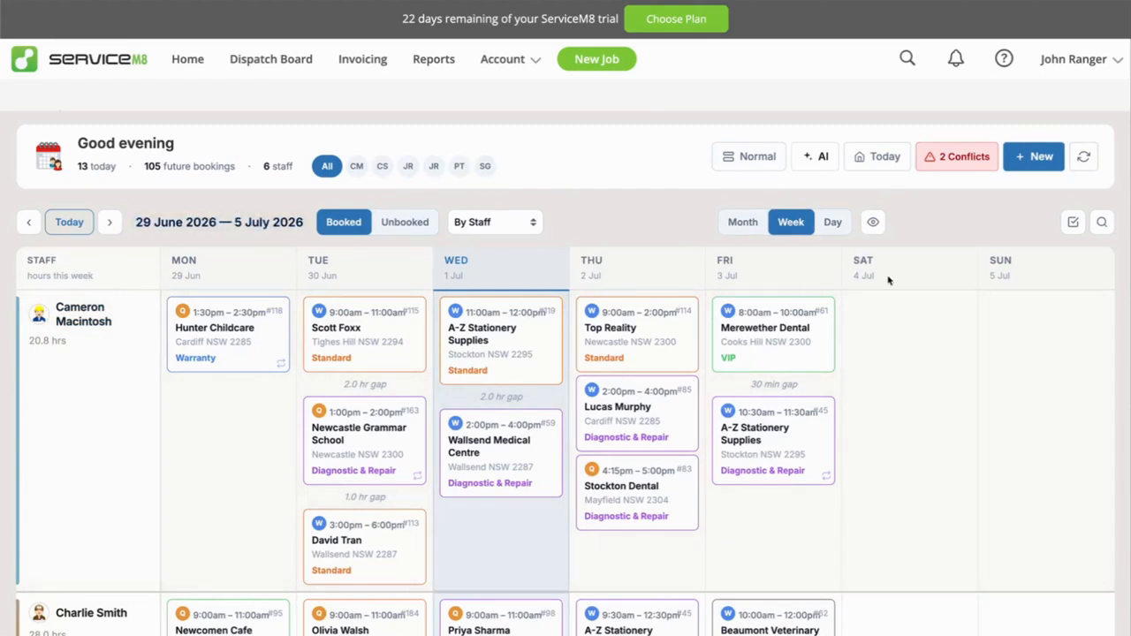
scroll(75, 549, "down", 1)
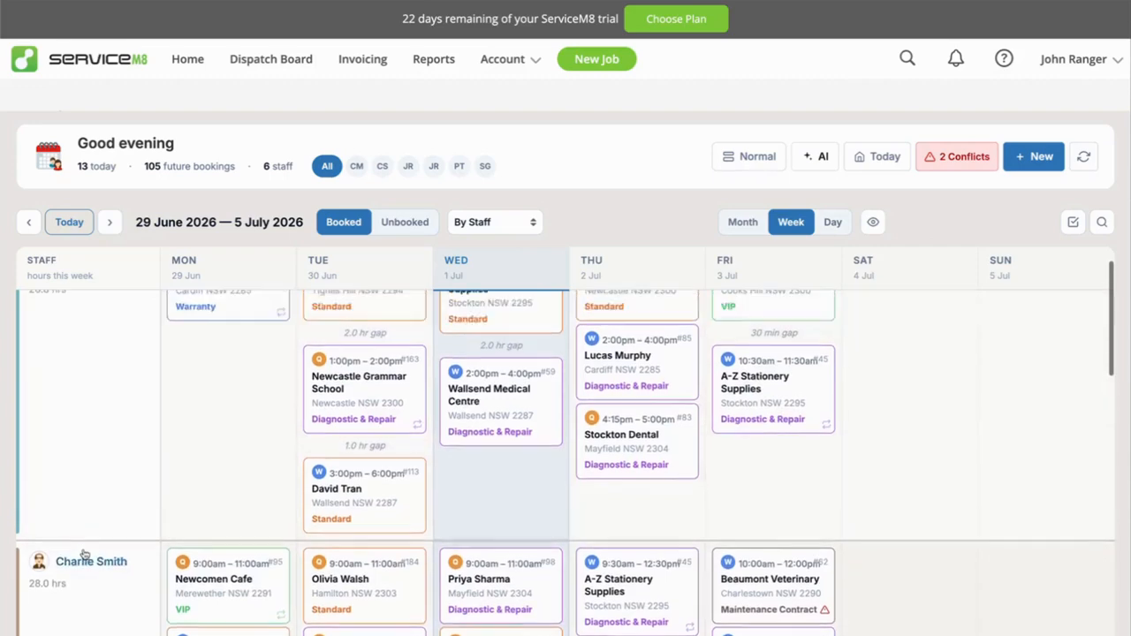
scroll(89, 460, "up", 1)
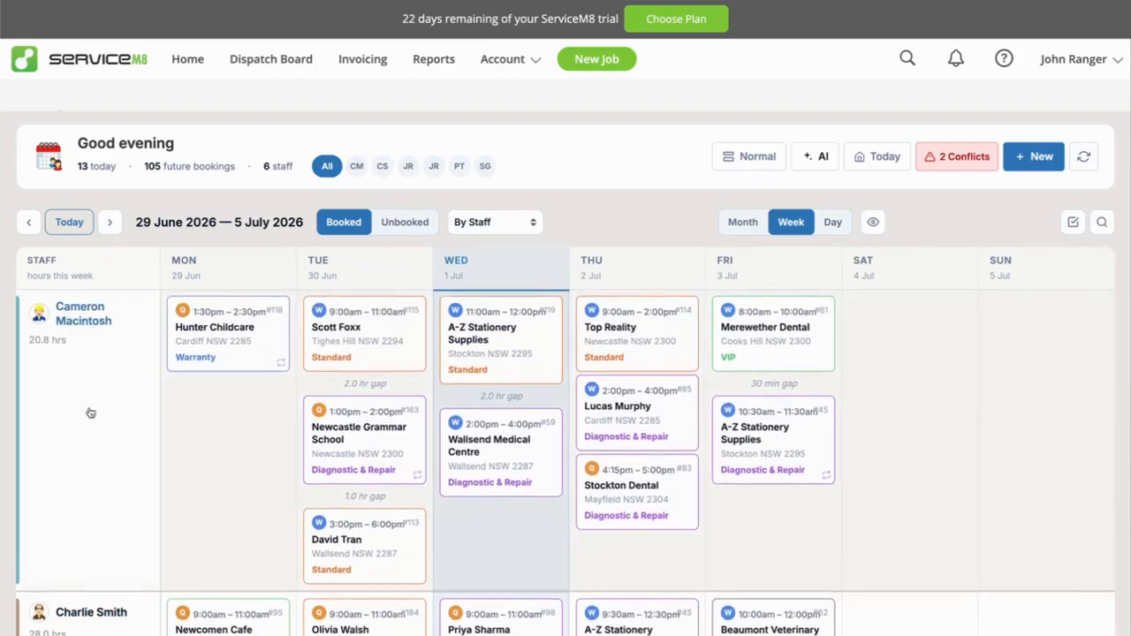
scroll(89, 412, "down", 6)
scroll(88, 414, "down", 2)
scroll(88, 397, "up", 10)
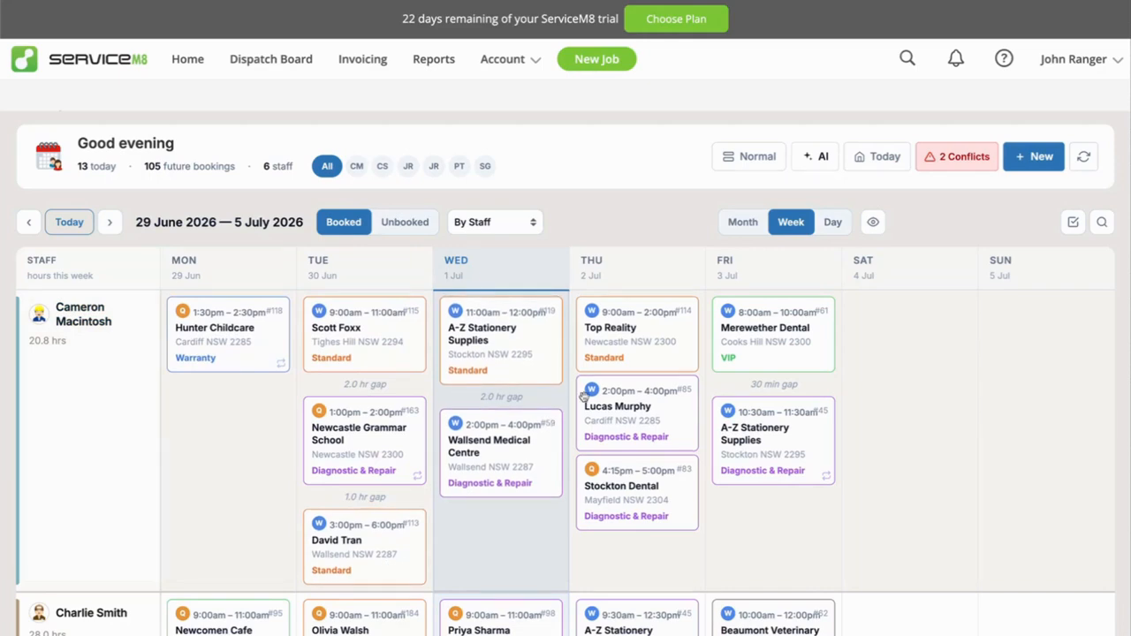
scroll(587, 403, "down", 3)
scroll(592, 414, "up", 3)
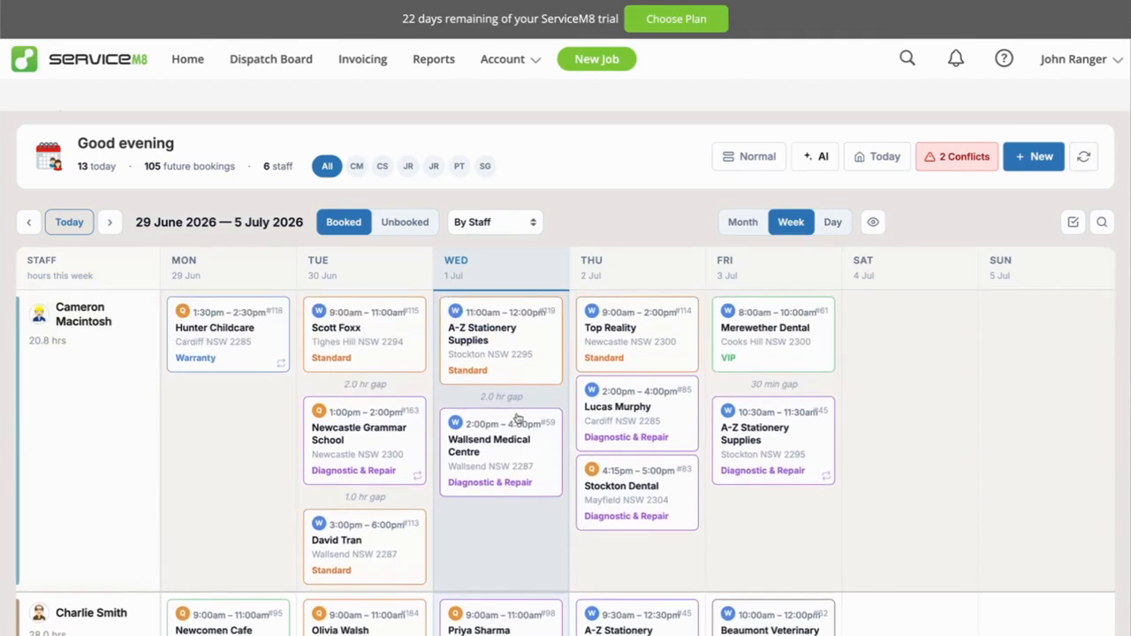
View the roster by month and by week, and switch it to the day view.
left_click(739, 222)
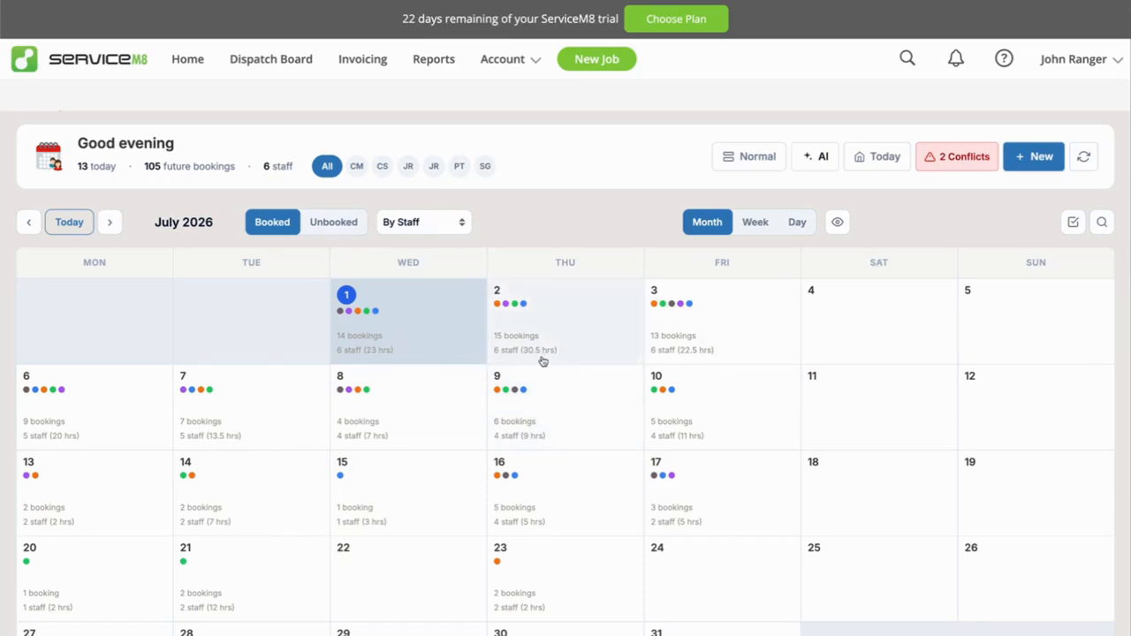
left_click(758, 222)
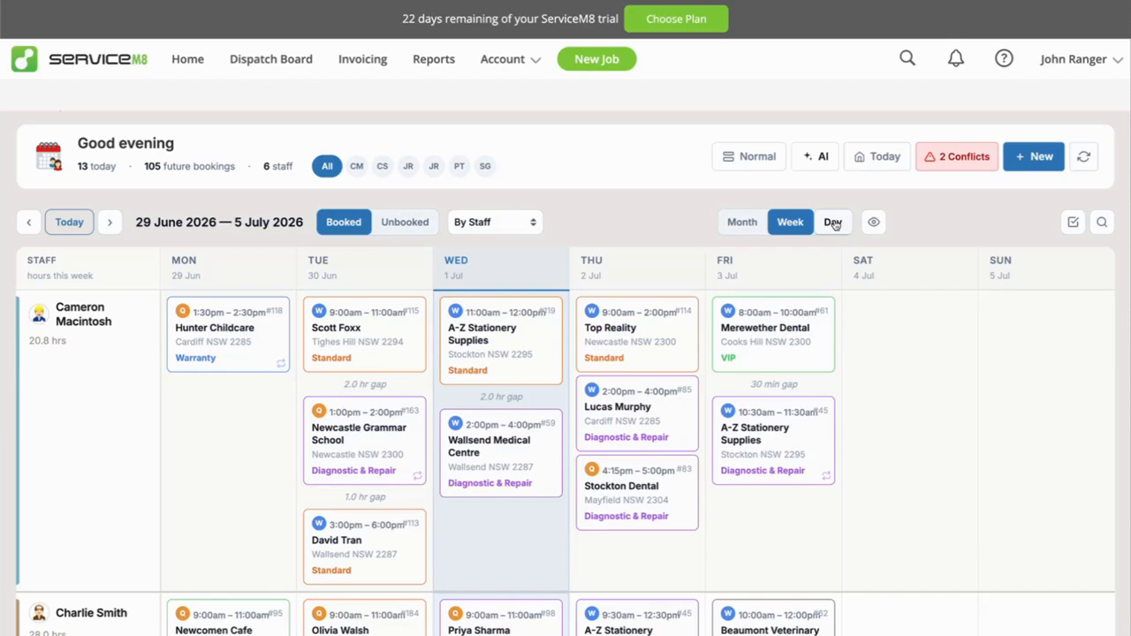
left_click(834, 222)
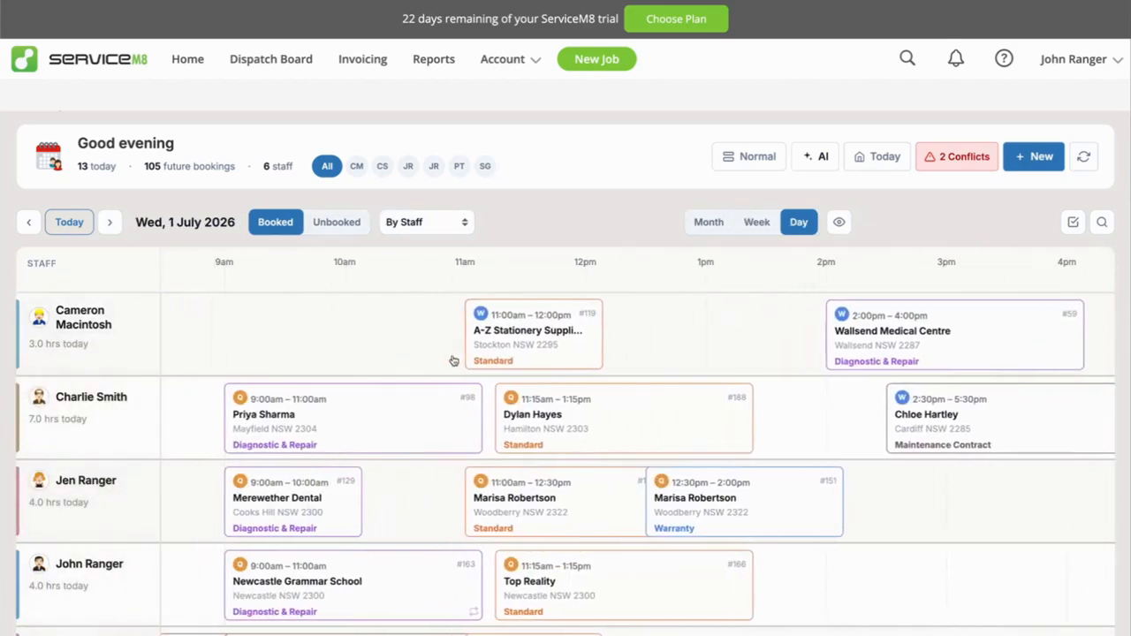
Examine the staff booking timelines for Wednesday 1 July 2026 across the hours of the day.
scroll(454, 361, "left", 2)
scroll(453, 360, "down", 1)
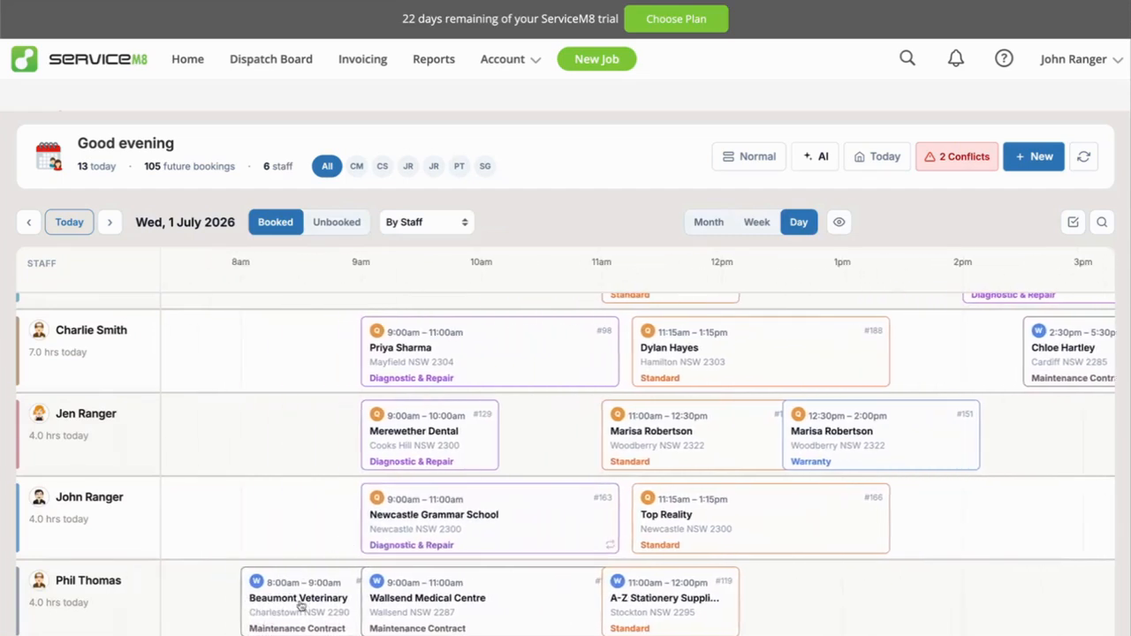
scroll(301, 607, "left", 1)
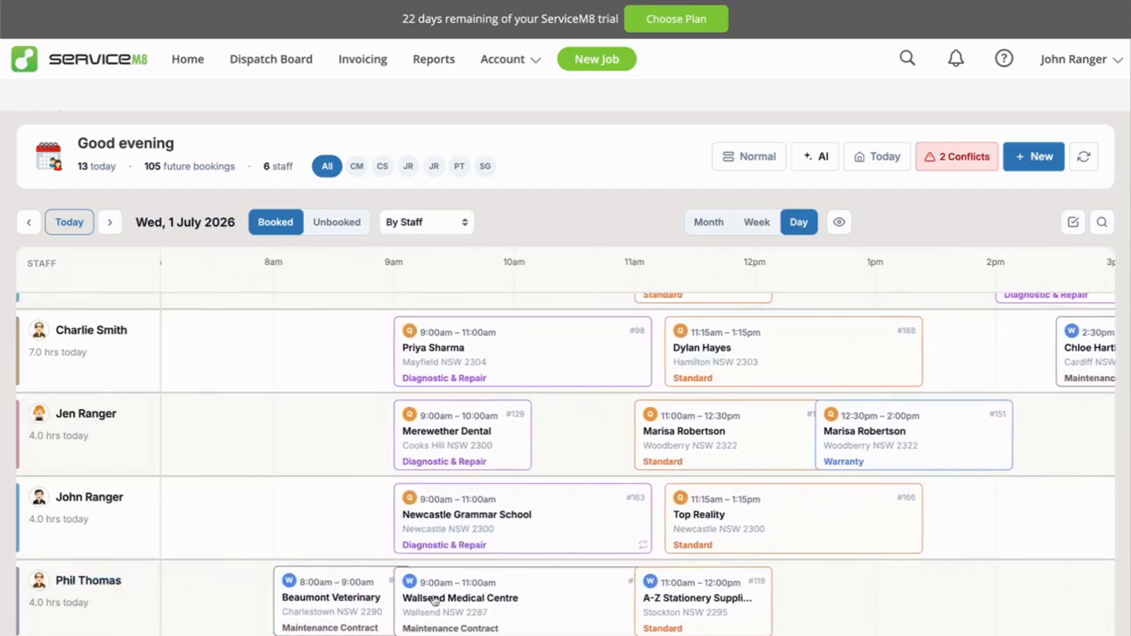
scroll(473, 601, "right", 3)
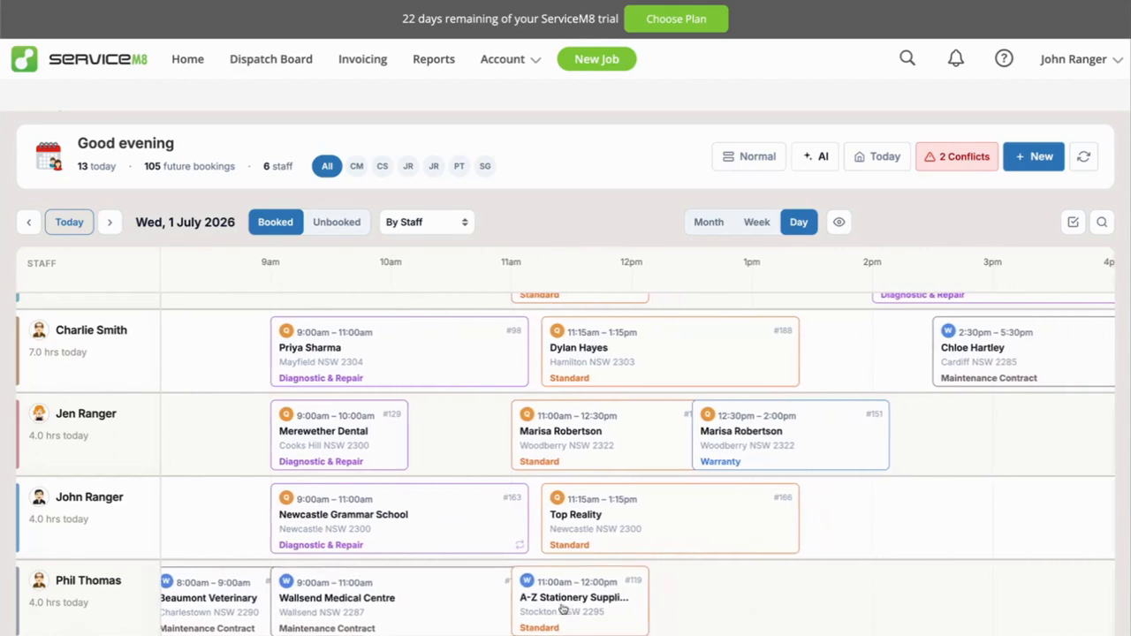
scroll(389, 590, "left", 6)
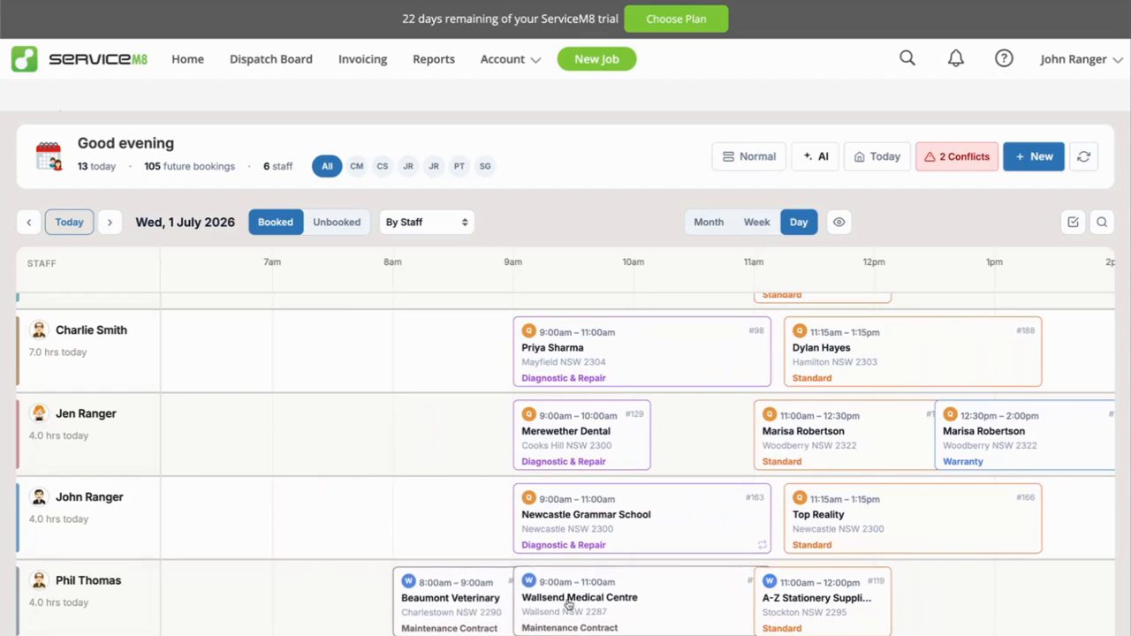
scroll(570, 604, "right", 2)
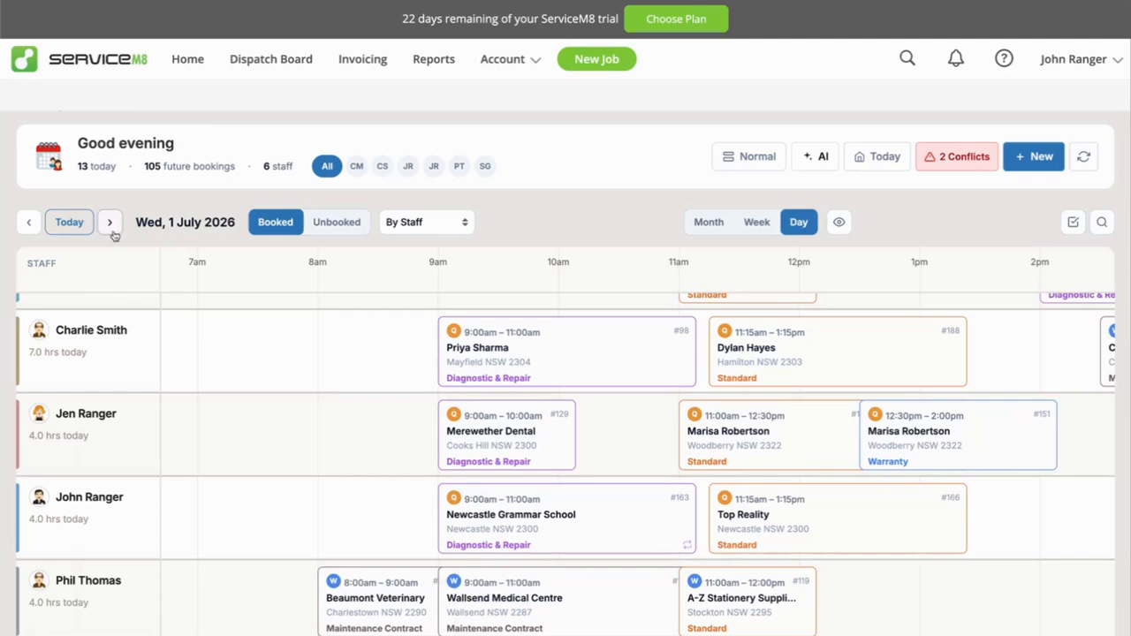
Move the day roster to Friday 3 July 2026 and check the overlapping bookings in the second staff row.
left_click(208, 223)
left_click(323, 295)
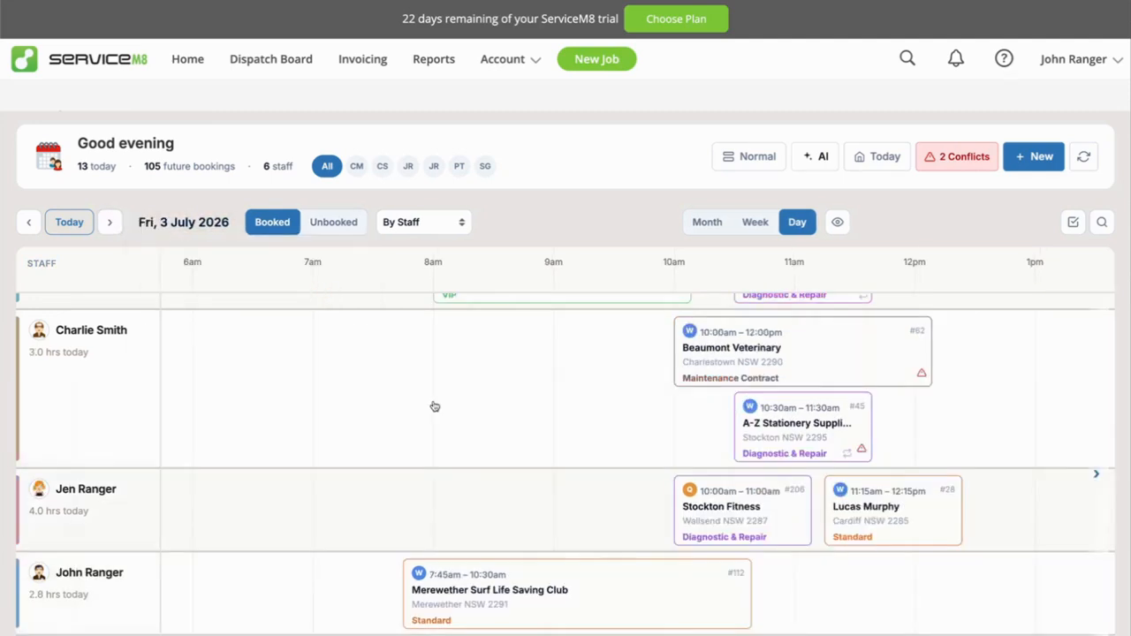
scroll(672, 474, "up", 1)
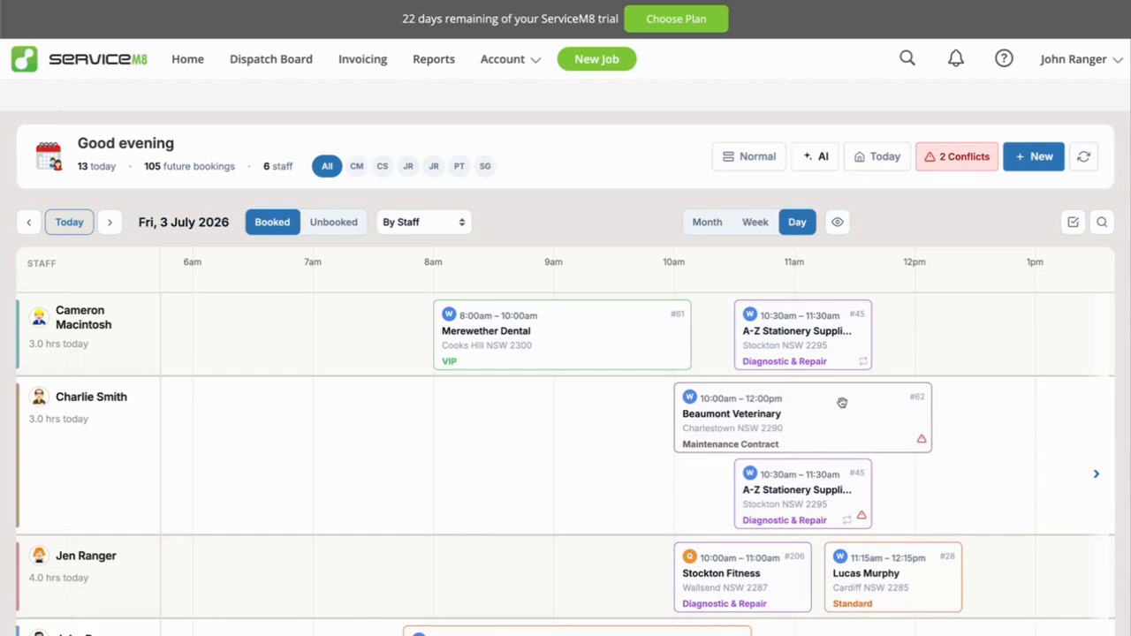
Return the roster to the week view and change its display density to Compact, then to Minimal.
left_click(756, 222)
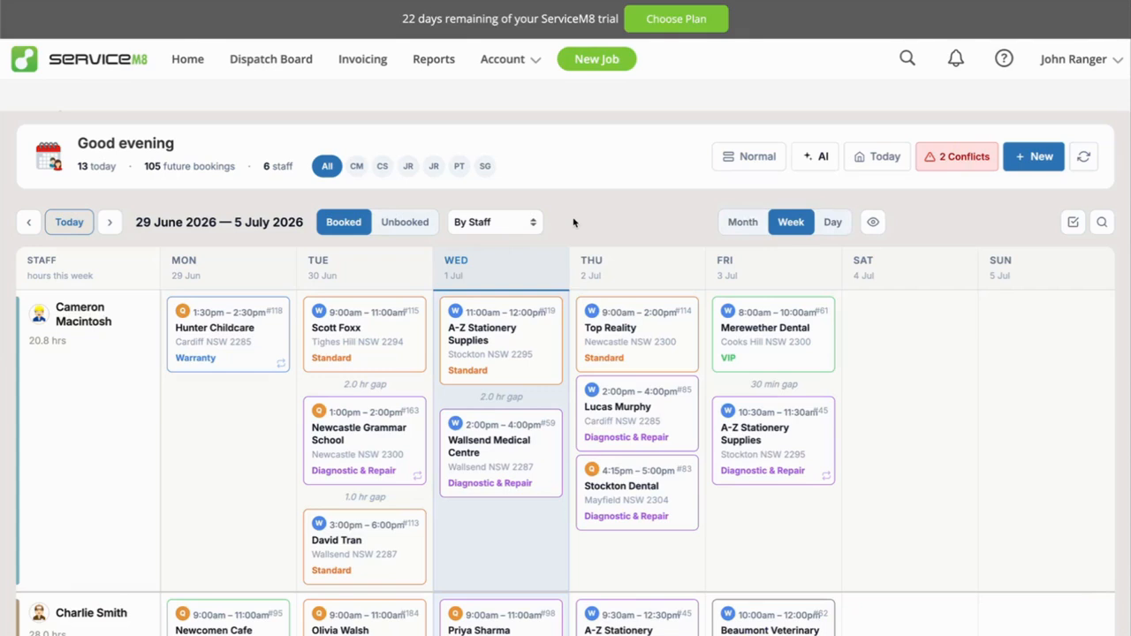
left_click(749, 156)
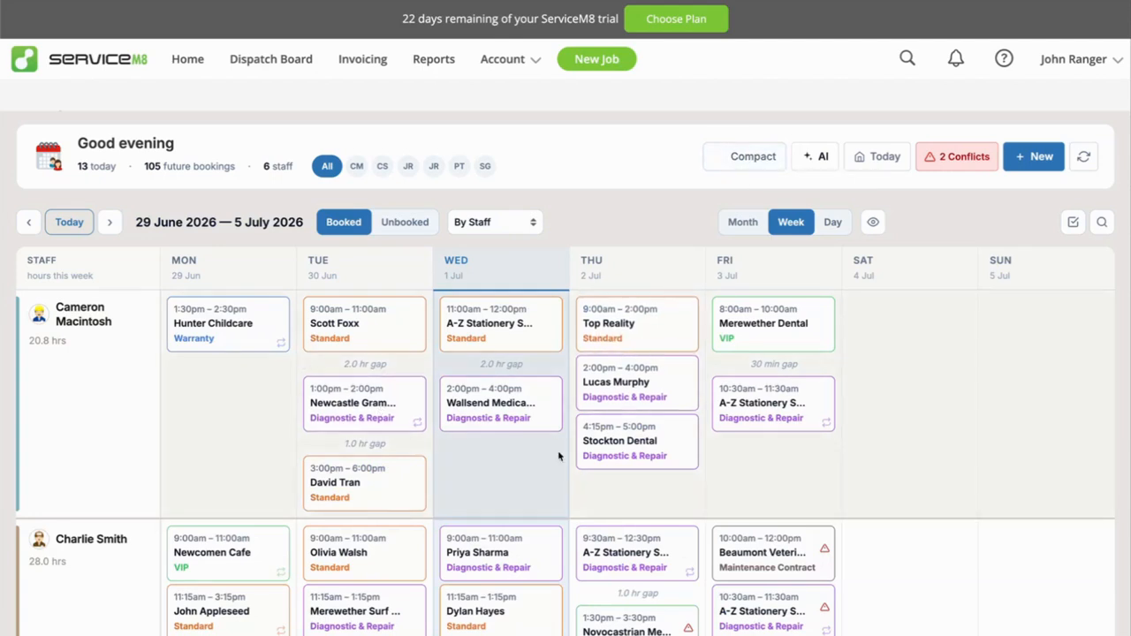
scroll(558, 454, "down", 1)
scroll(558, 454, "up", 1)
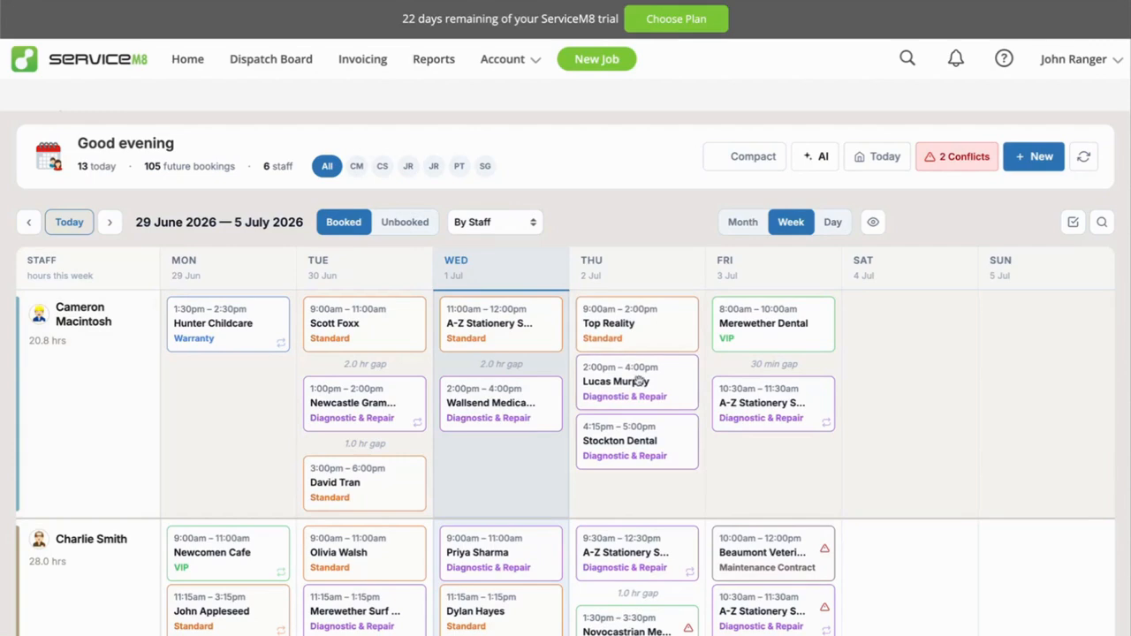
left_click(752, 158)
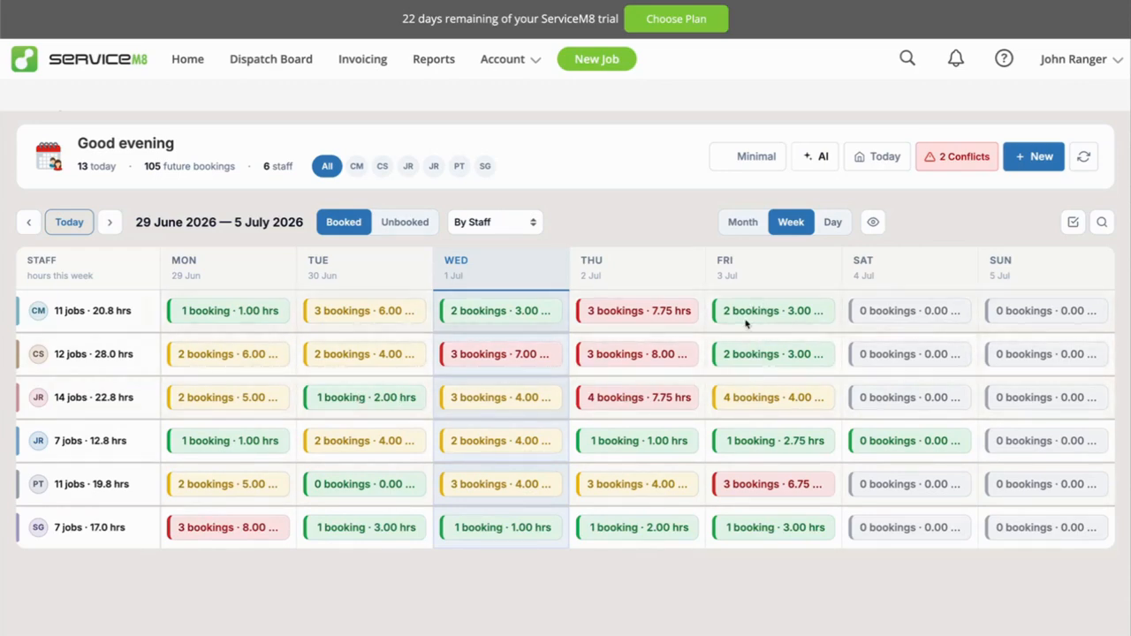
View the unbooked hours available per staff member for the week and switch back to booked time.
left_click(403, 223)
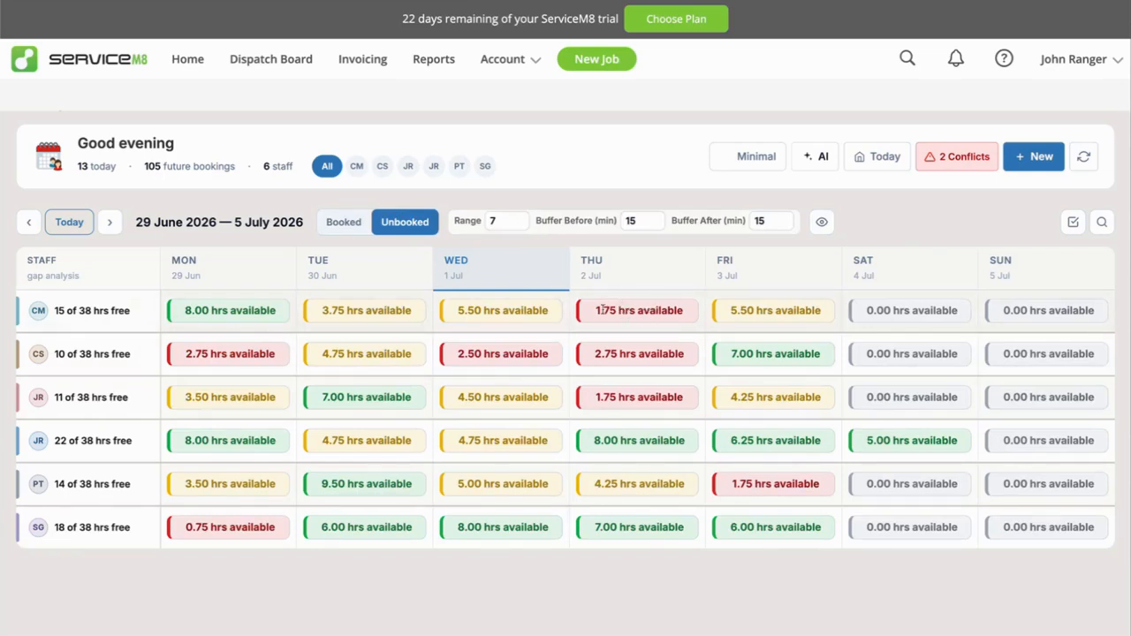
left_click(348, 224)
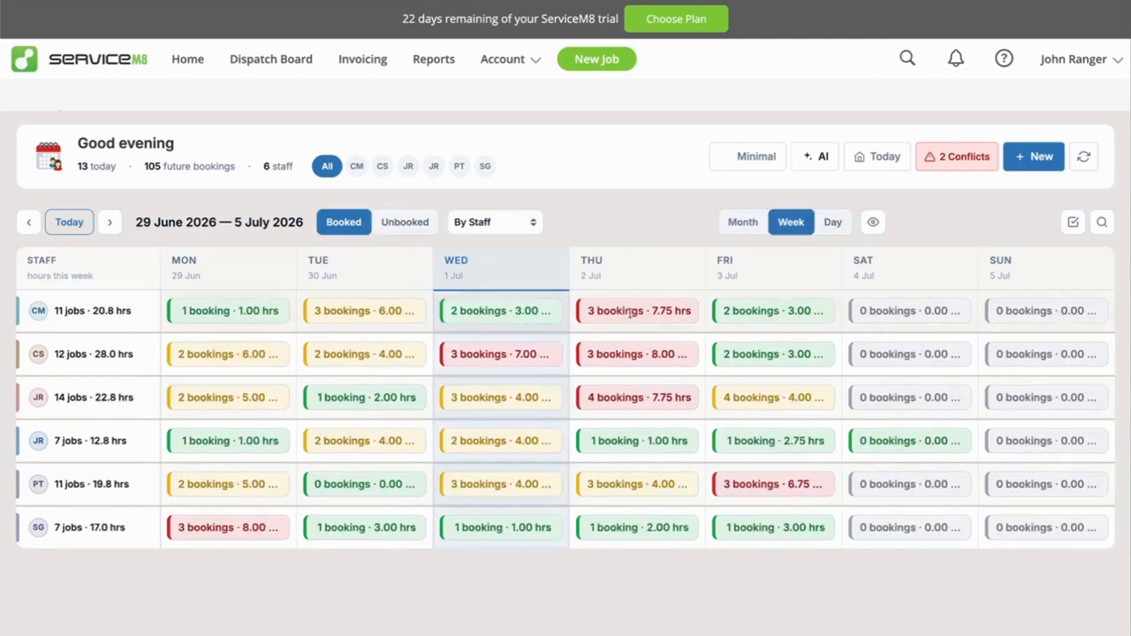
Check the week's unbooked hours once more, then return to booked time and set the roster's display density to Normal.
left_click(409, 222)
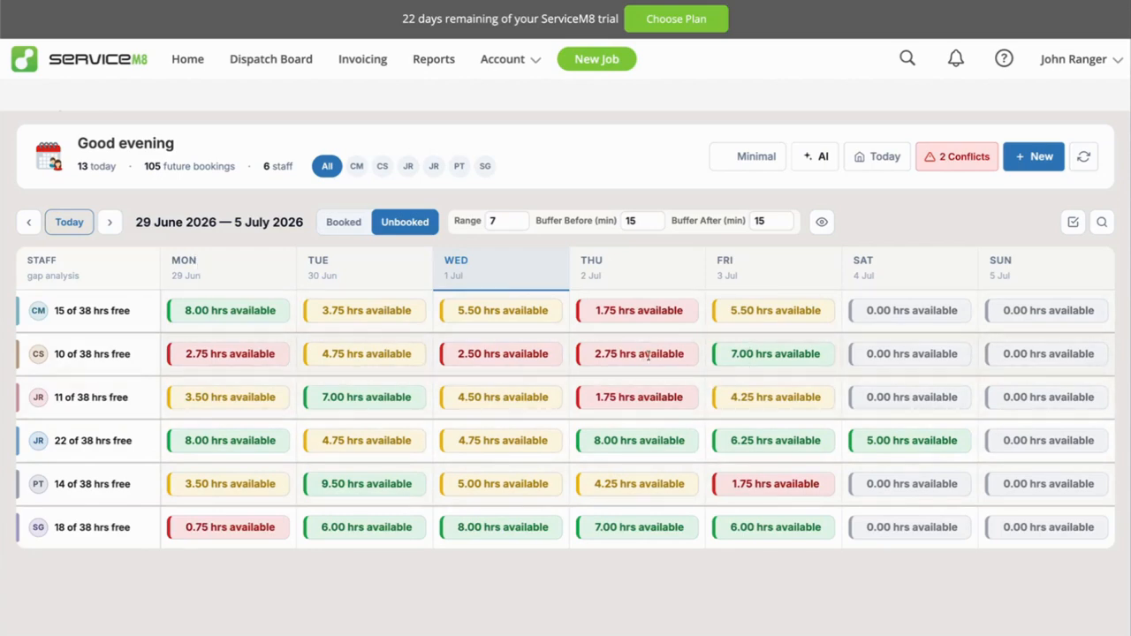
left_click(341, 226)
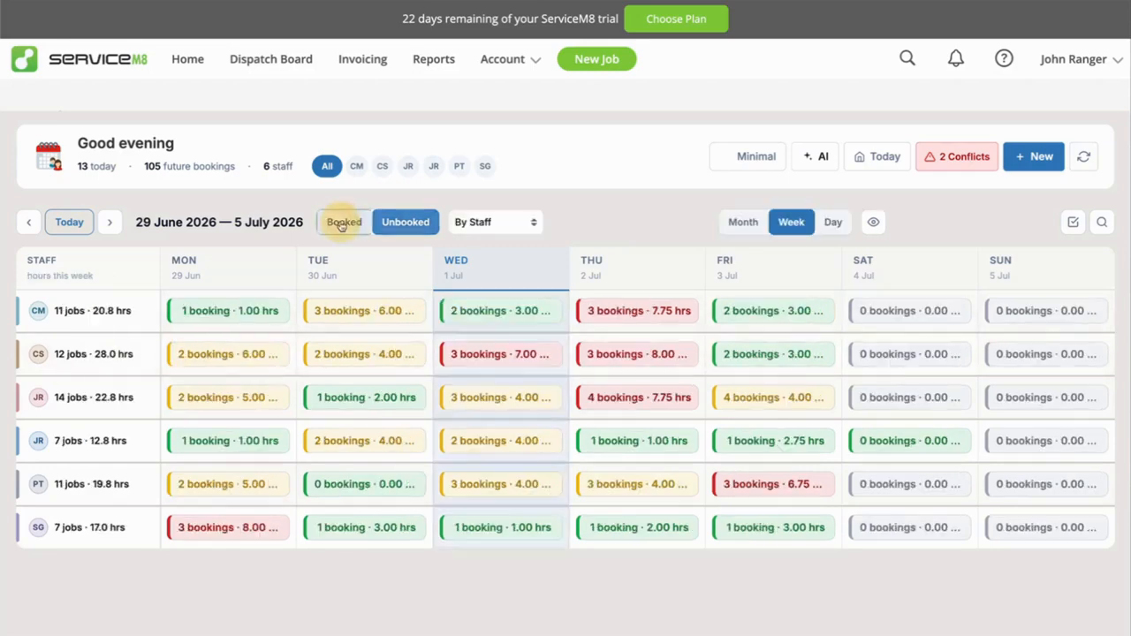
left_click(754, 159)
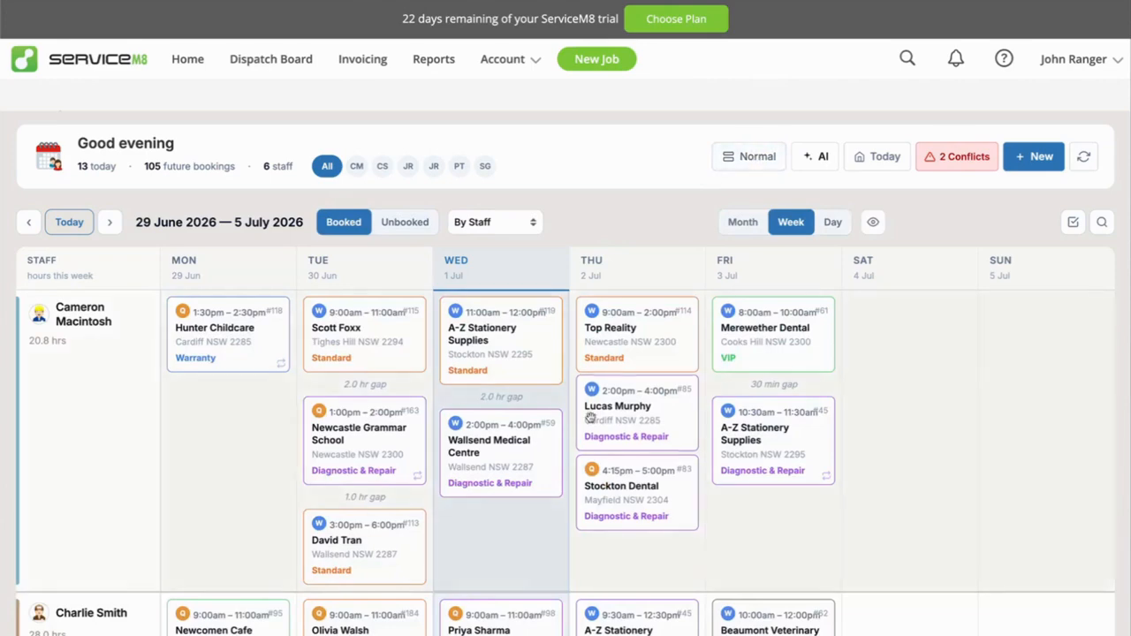
scroll(592, 422, "down", 3)
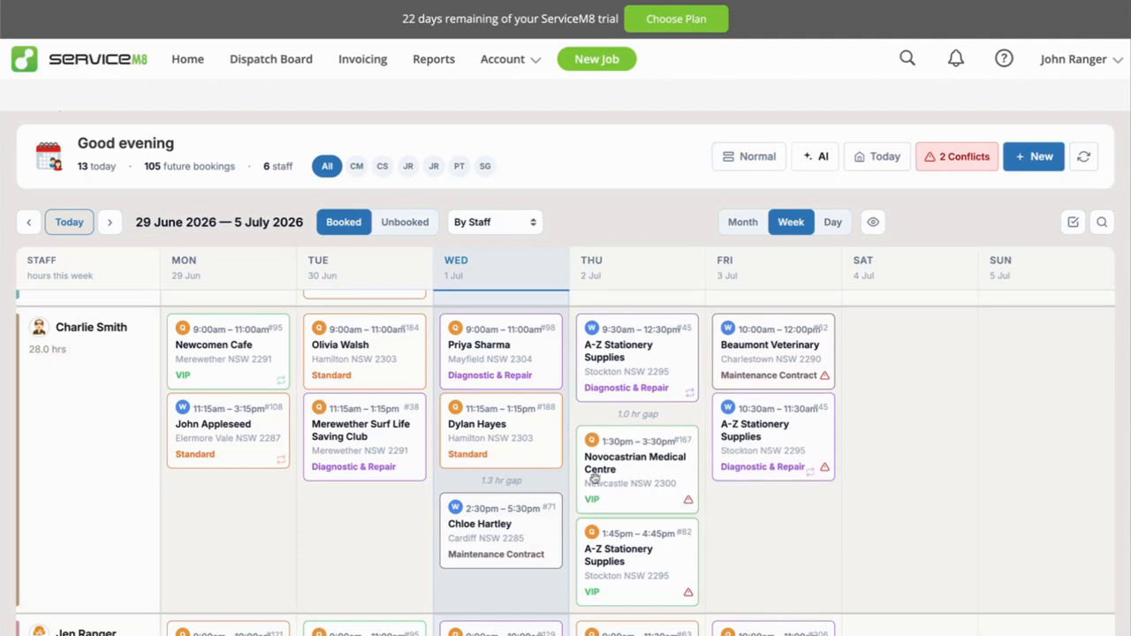
scroll(615, 481, "up", 1)
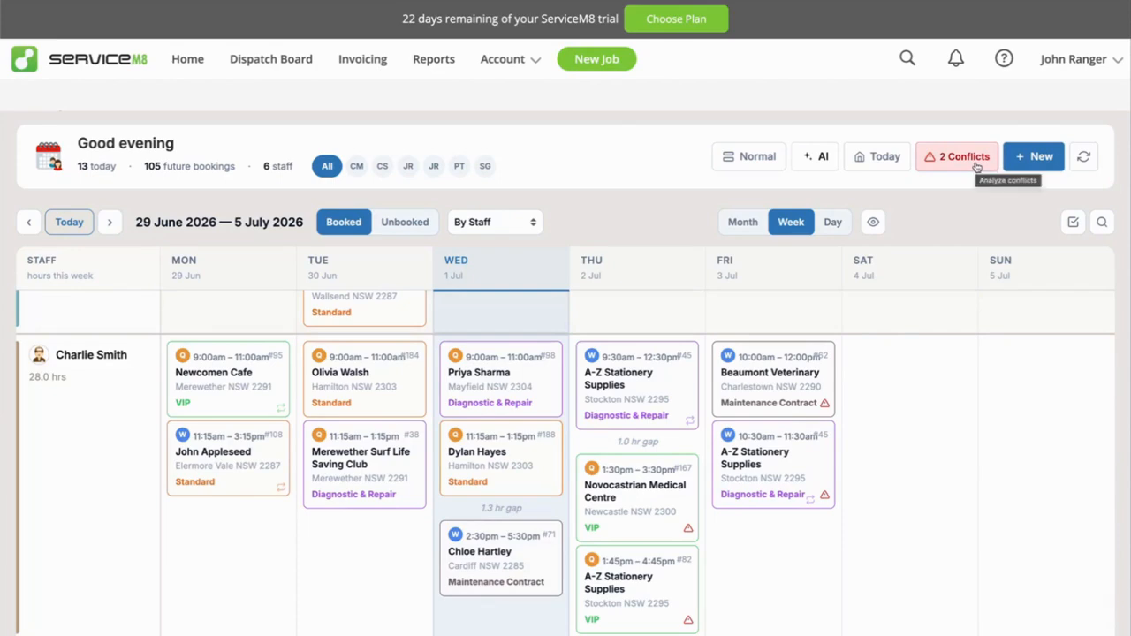
Open the booking conflicts from the warning on Friday's Beaumont Veterinary booking and expand the affected staff member's conflicts.
left_click(824, 405)
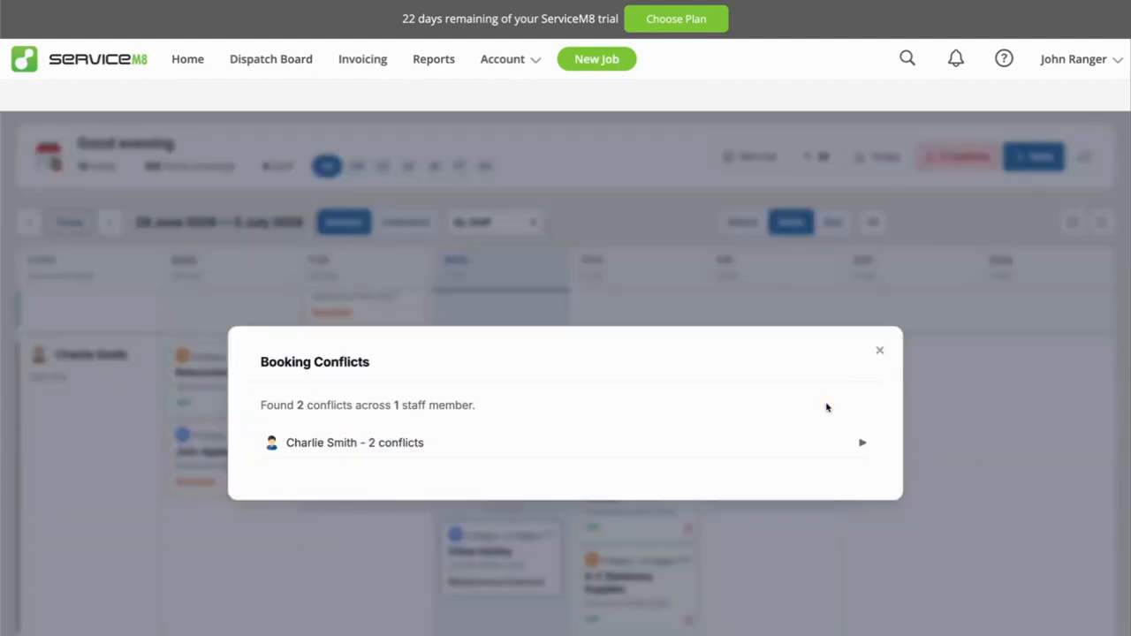
left_click(346, 446)
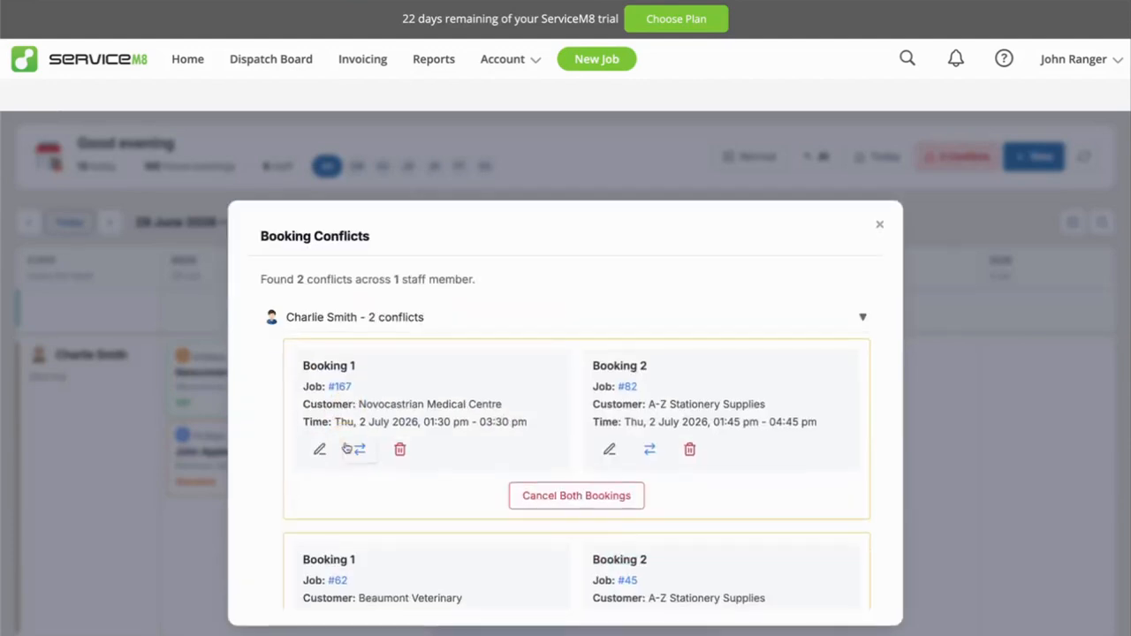
scroll(360, 450, "down", 2)
scroll(360, 450, "up", 3)
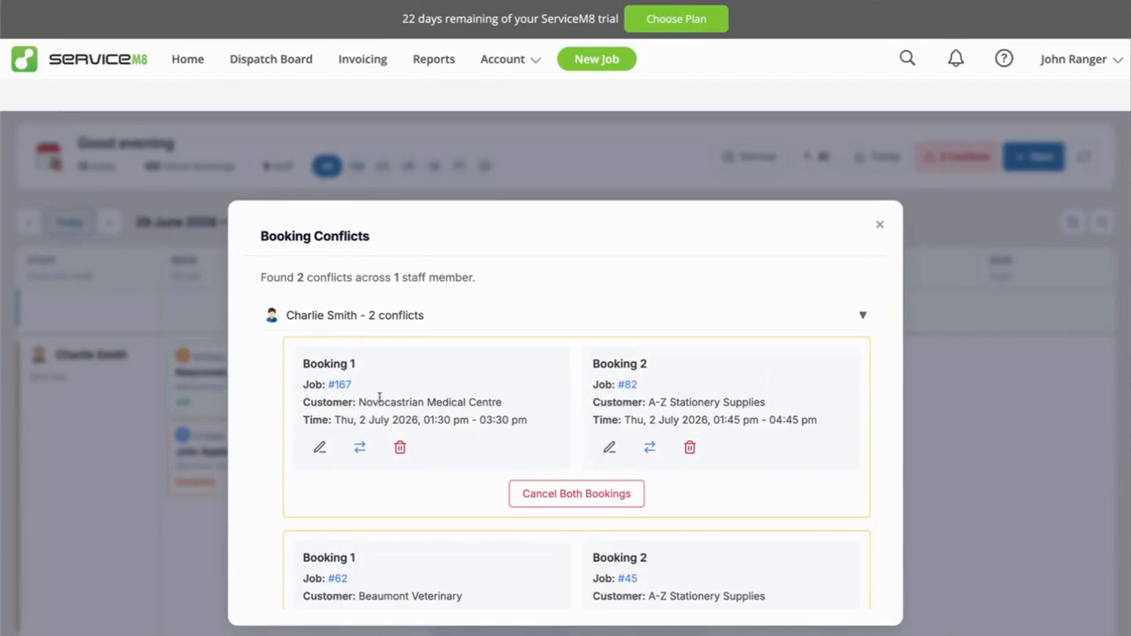
Compare the times of the conflicting Novocastrian Medical Centre and A-Z Stationery Supplies bookings on Thursday 2 July 2026.
left_click_drag(336, 420, 527, 421)
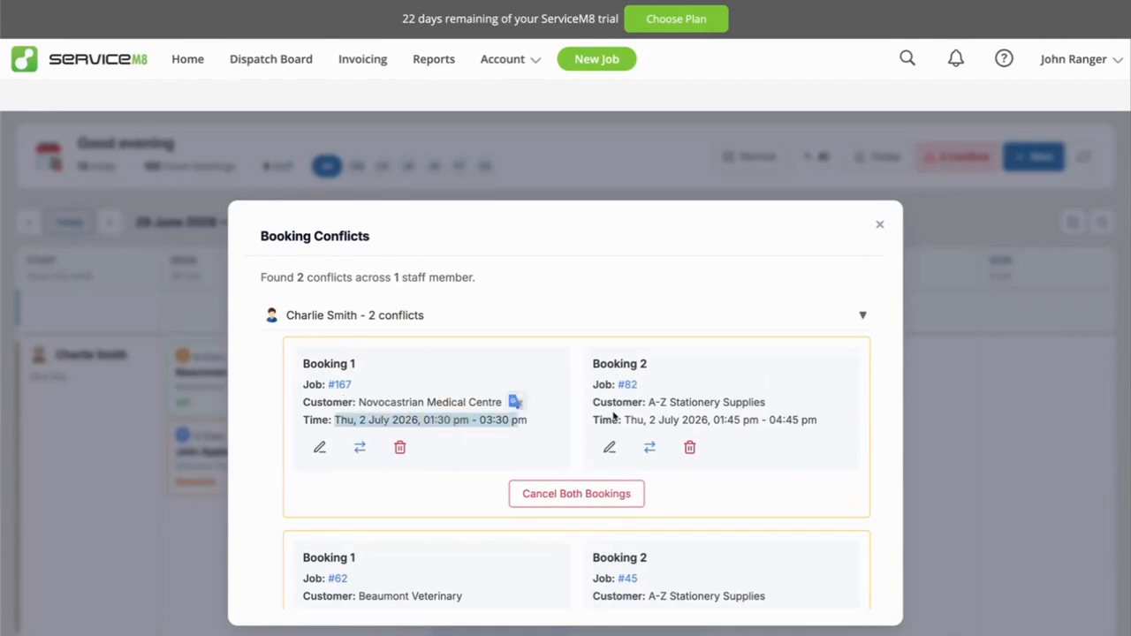
scroll(566, 425, "down", 2)
scroll(428, 463, "up", 2)
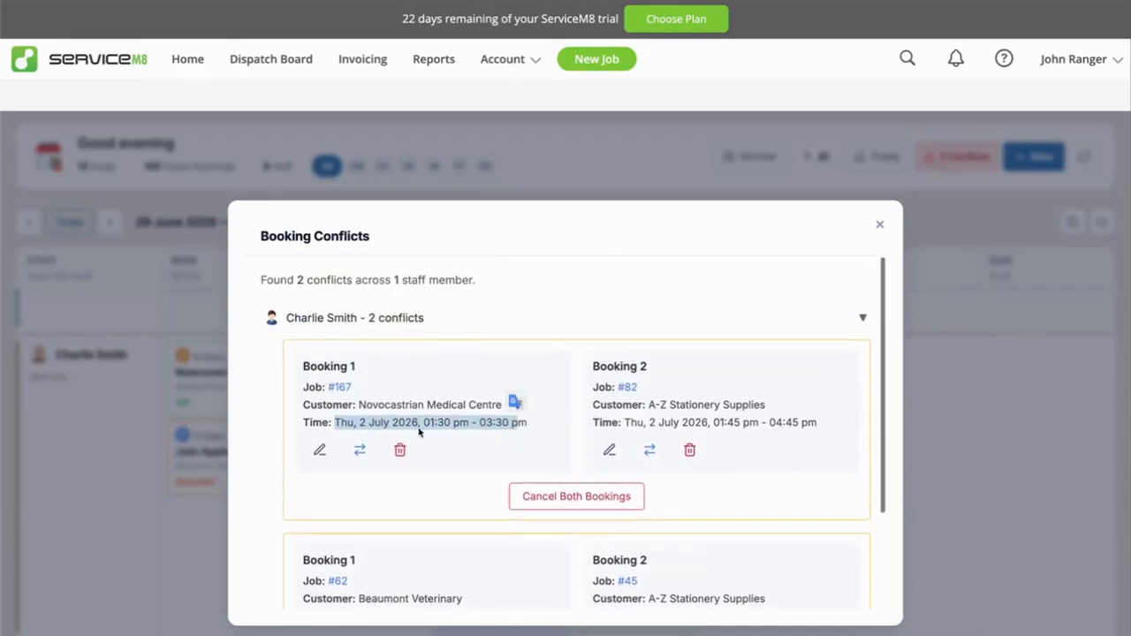
left_click(425, 373)
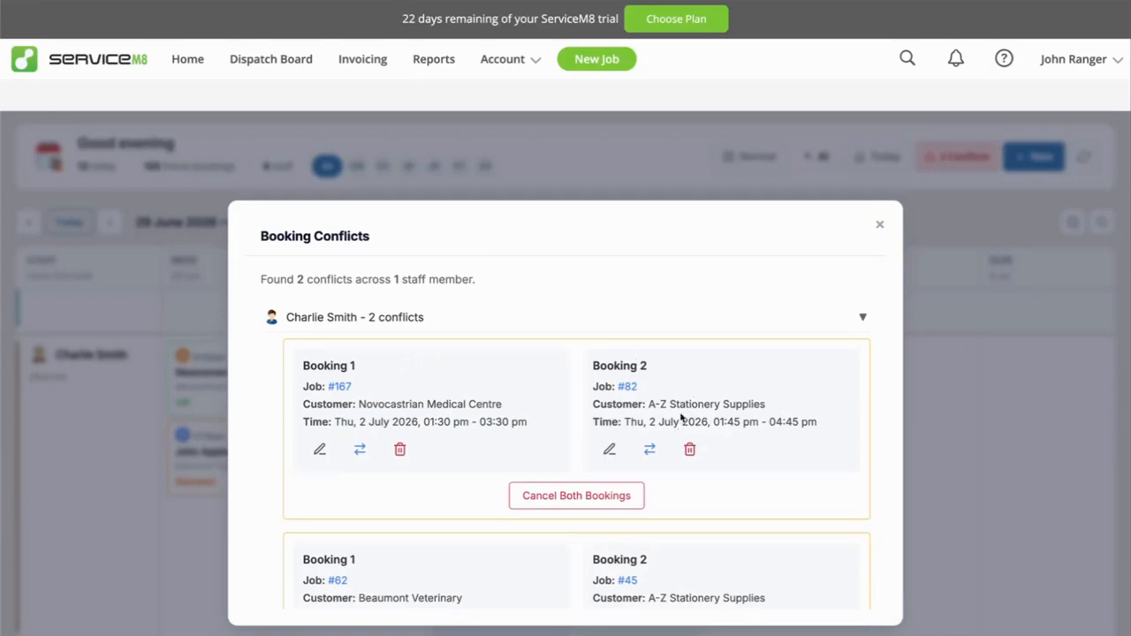
left_click_drag(720, 423, 804, 422)
left_click(747, 418)
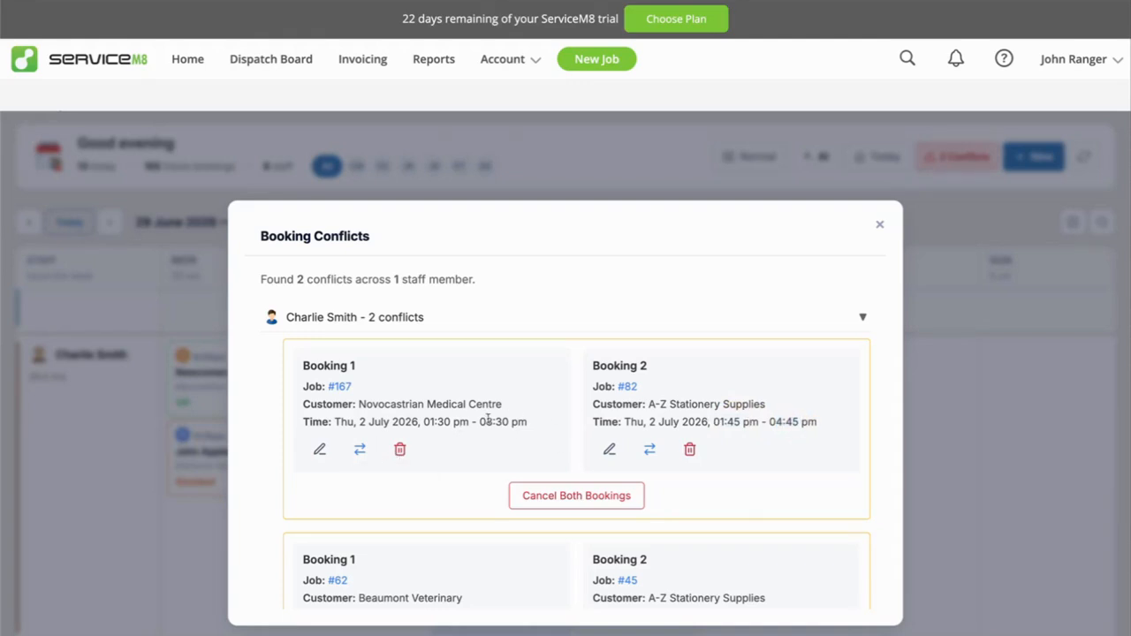
Open the conflicting Novocastrian Medical Centre booking for modification and set its time to 11:00 AM.
left_click(322, 450)
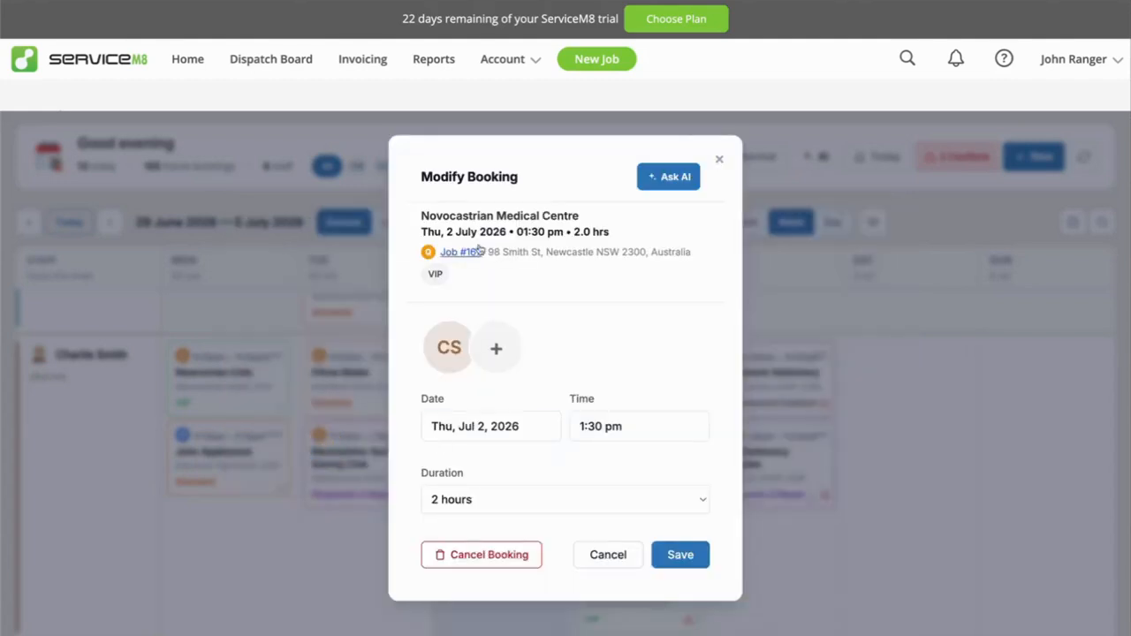
left_click(609, 427)
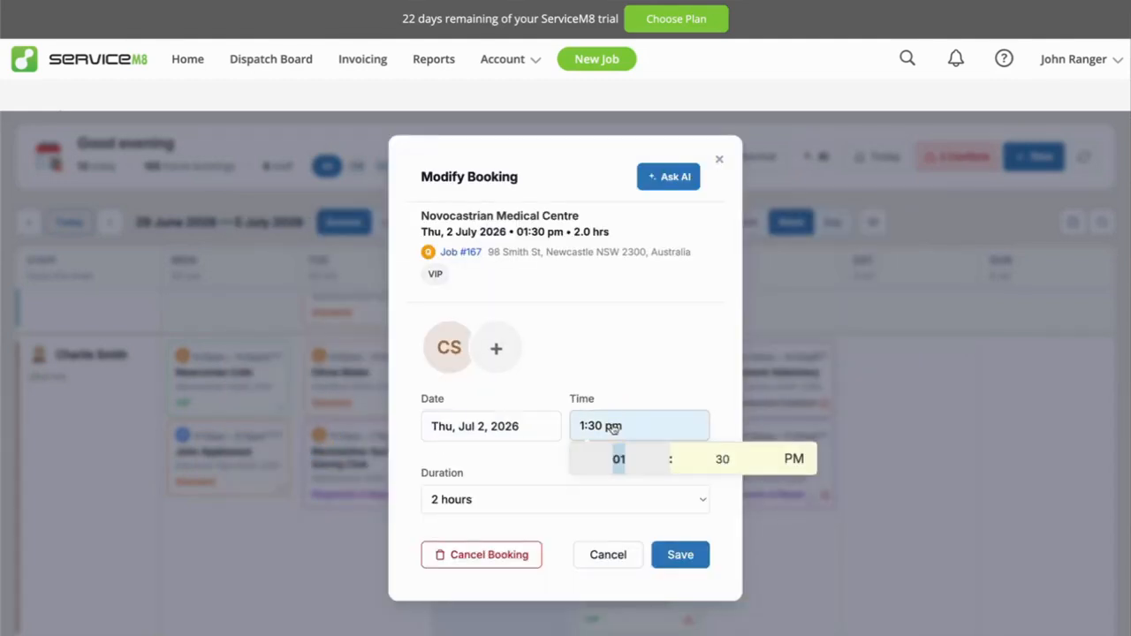
left_click(663, 466)
left_click(663, 467)
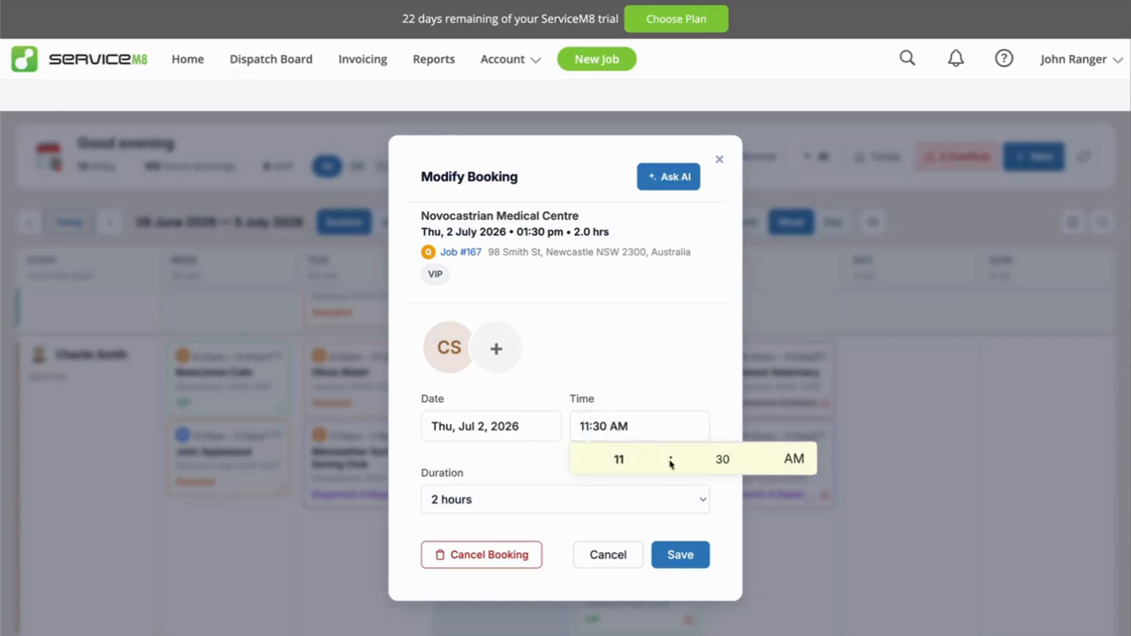
left_click(767, 466)
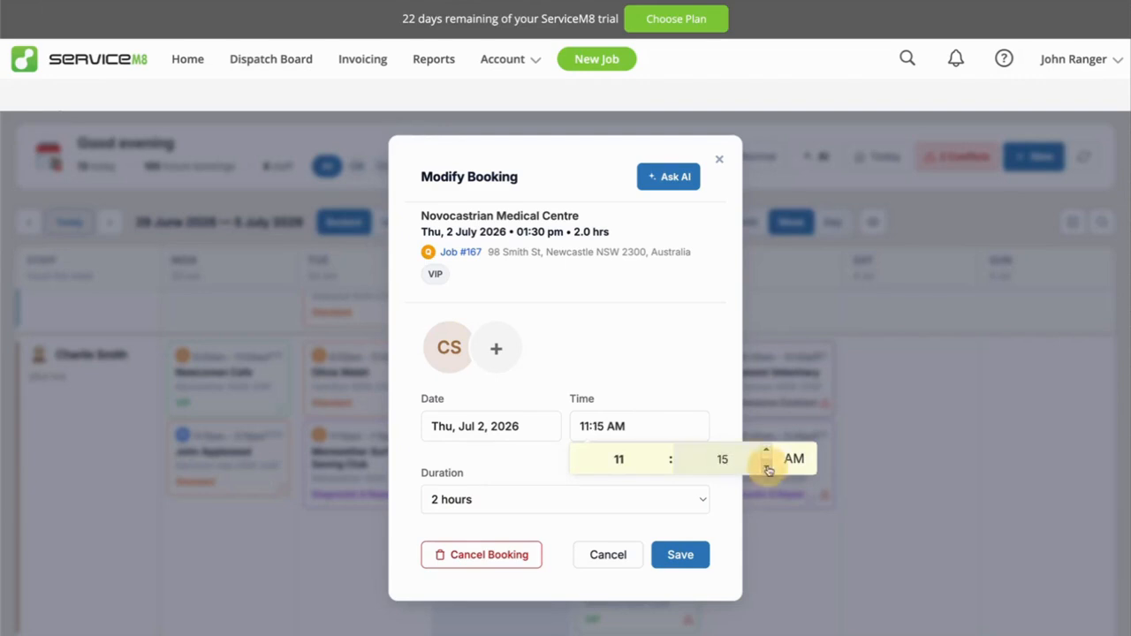
left_click(767, 467)
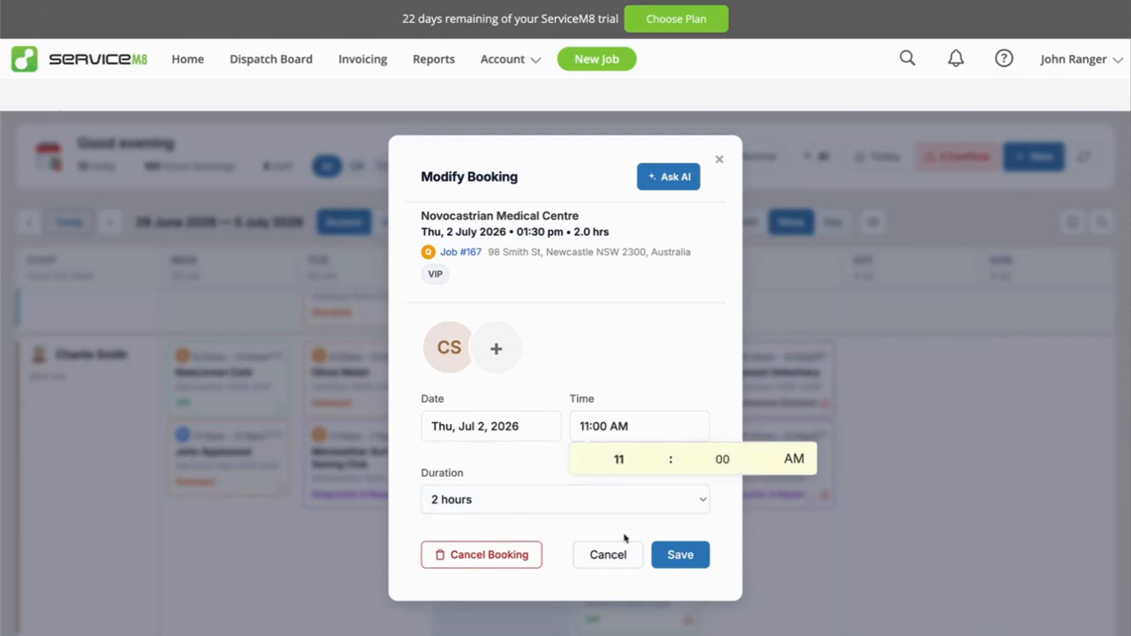
left_click(512, 478)
Try to save the rescheduled booking, read the conflict notice, then go back and decline applying the change to the series.
left_click(681, 555)
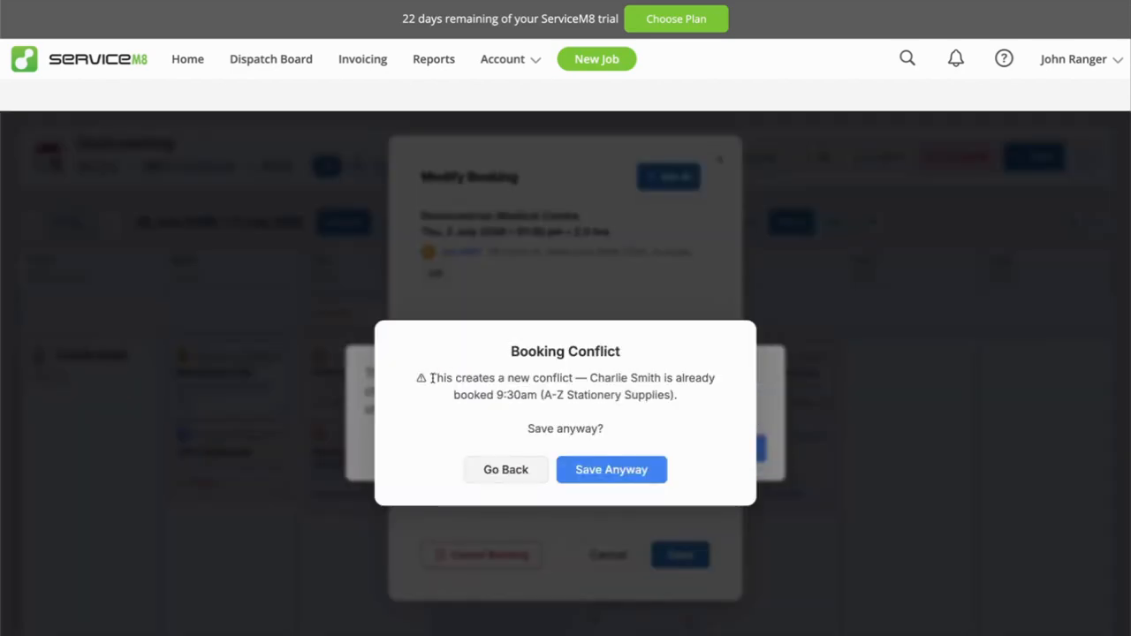
left_click_drag(431, 378, 683, 404)
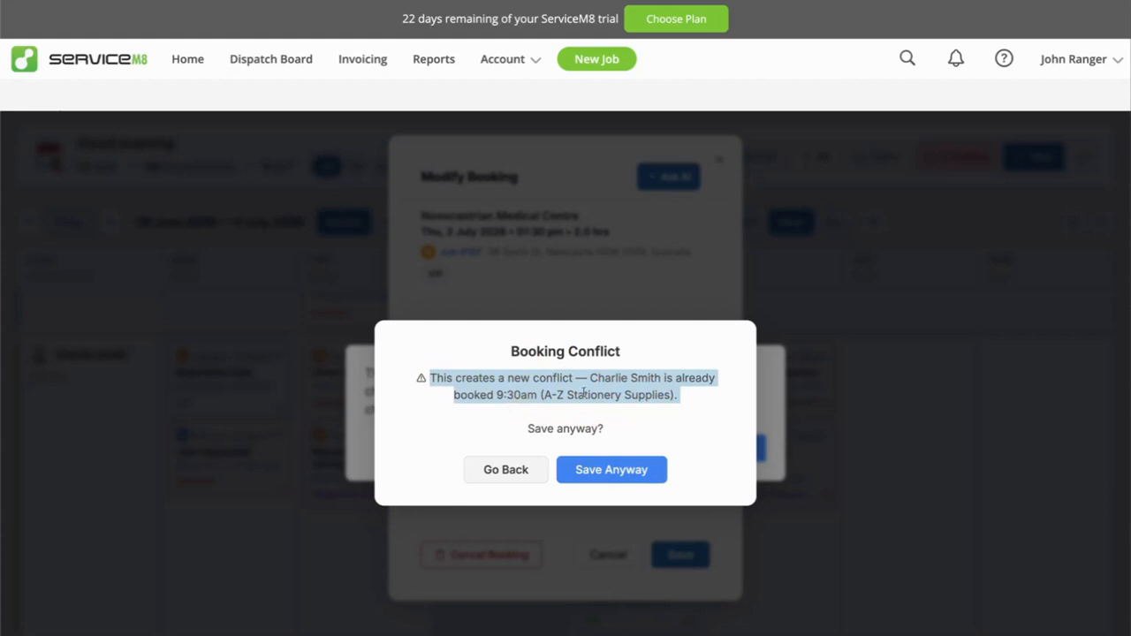
left_click(520, 478)
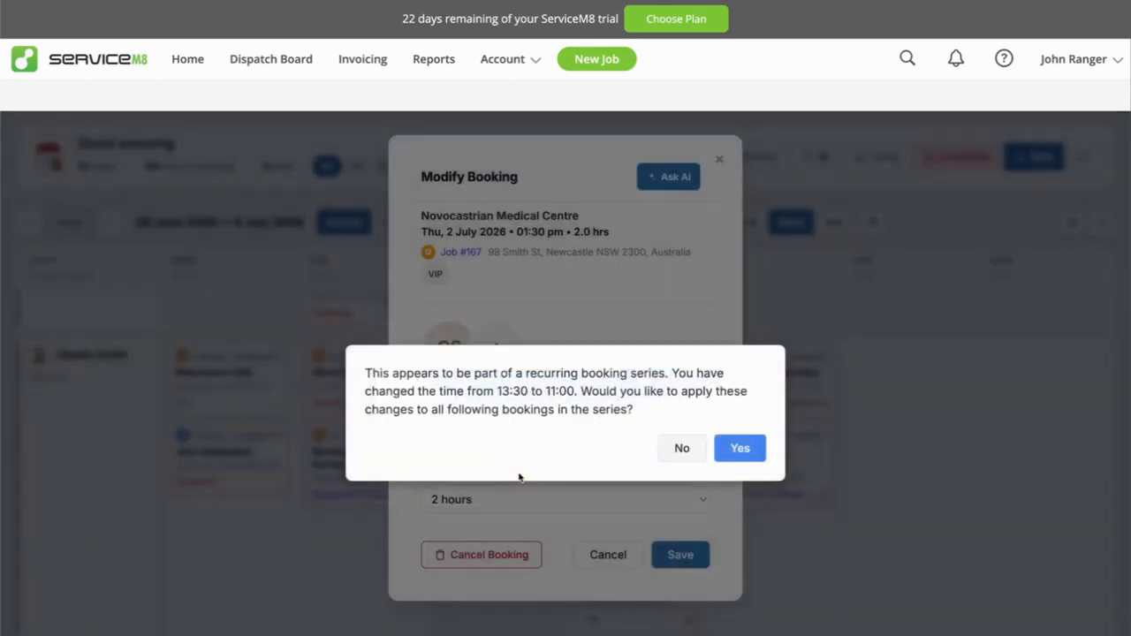
left_click(682, 449)
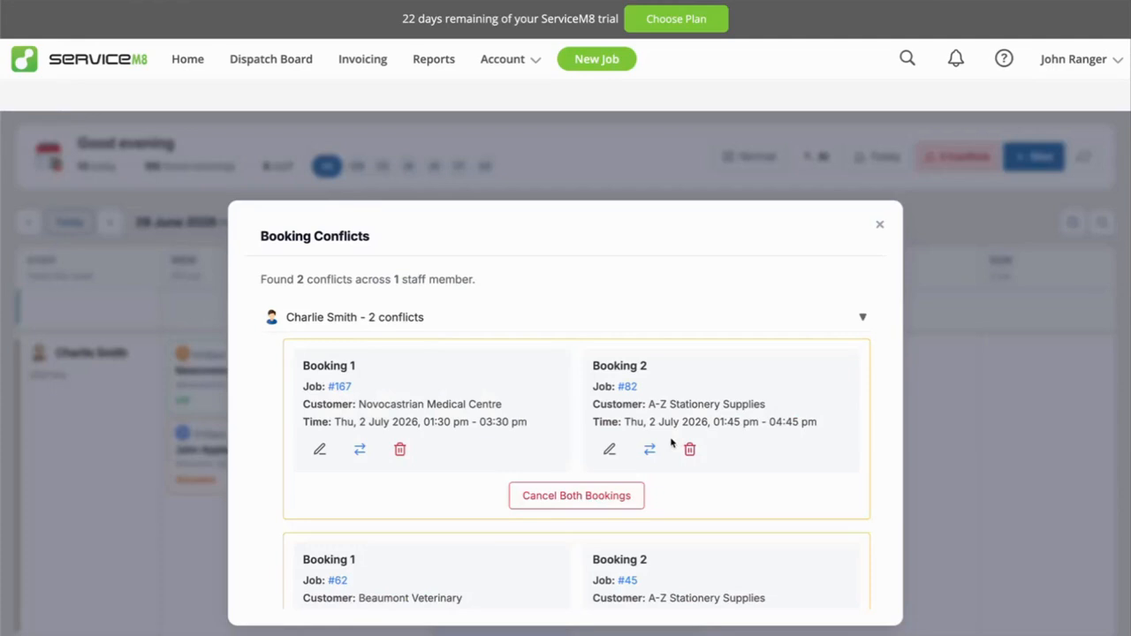
Reopen the Novocastrian Medical Centre booking's details to check its time, then close them without saving.
left_click(320, 450)
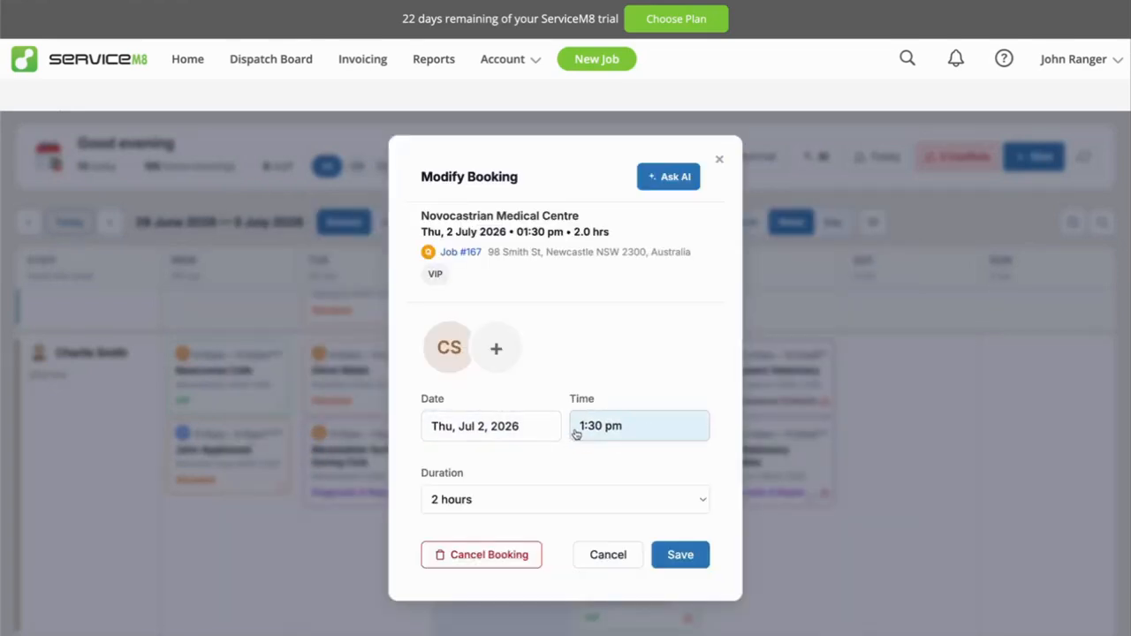
left_click(610, 555)
left_click(442, 442)
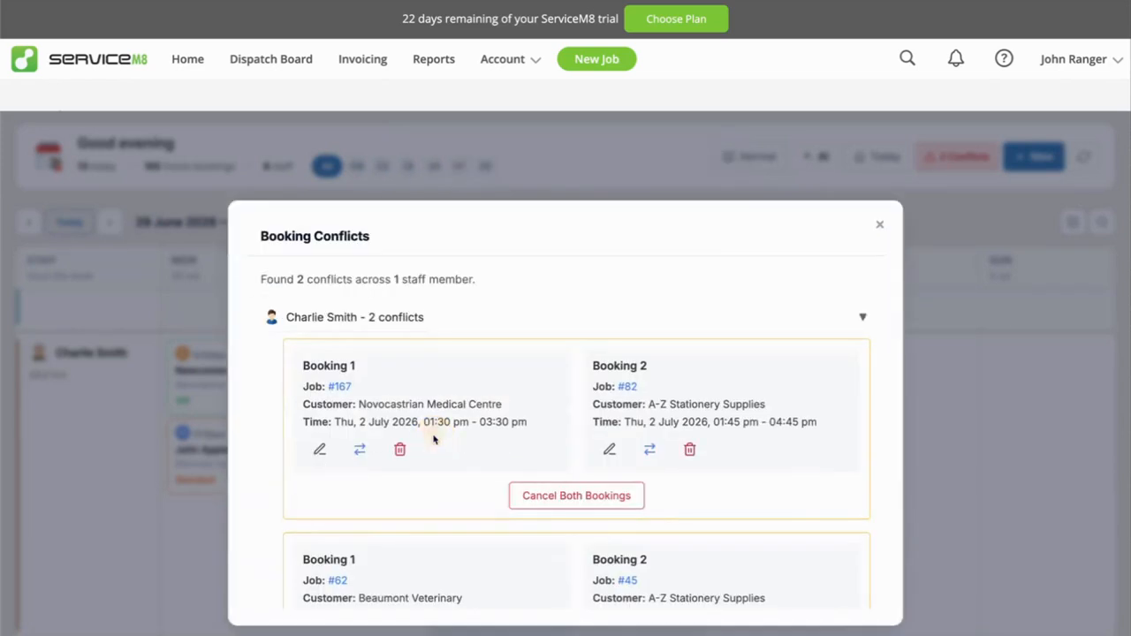
left_click(358, 450)
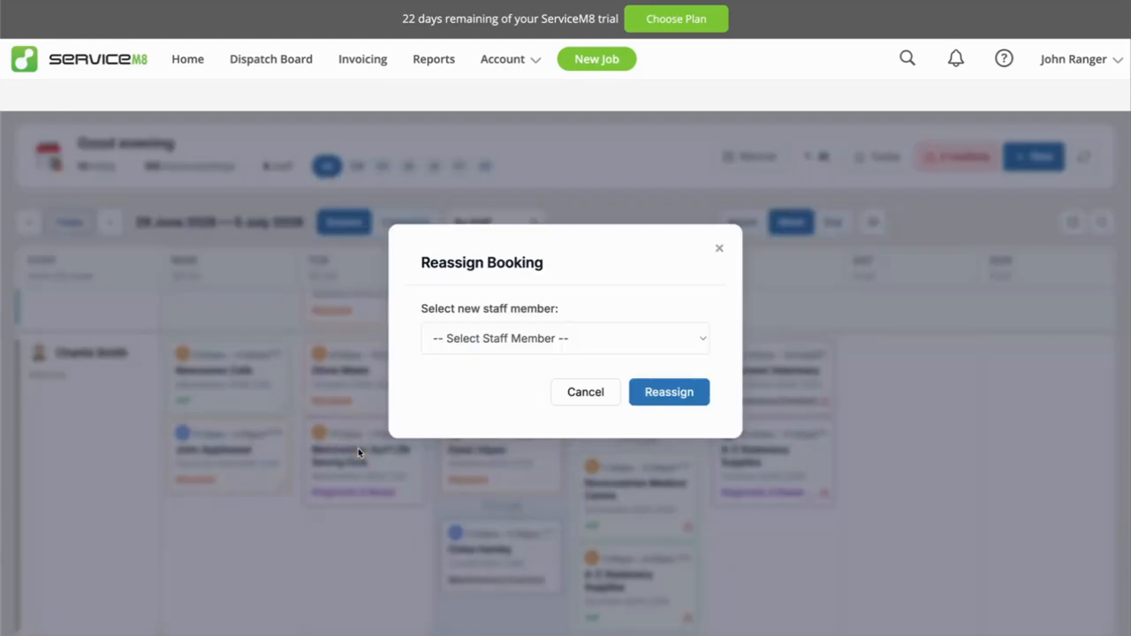
left_click(519, 340)
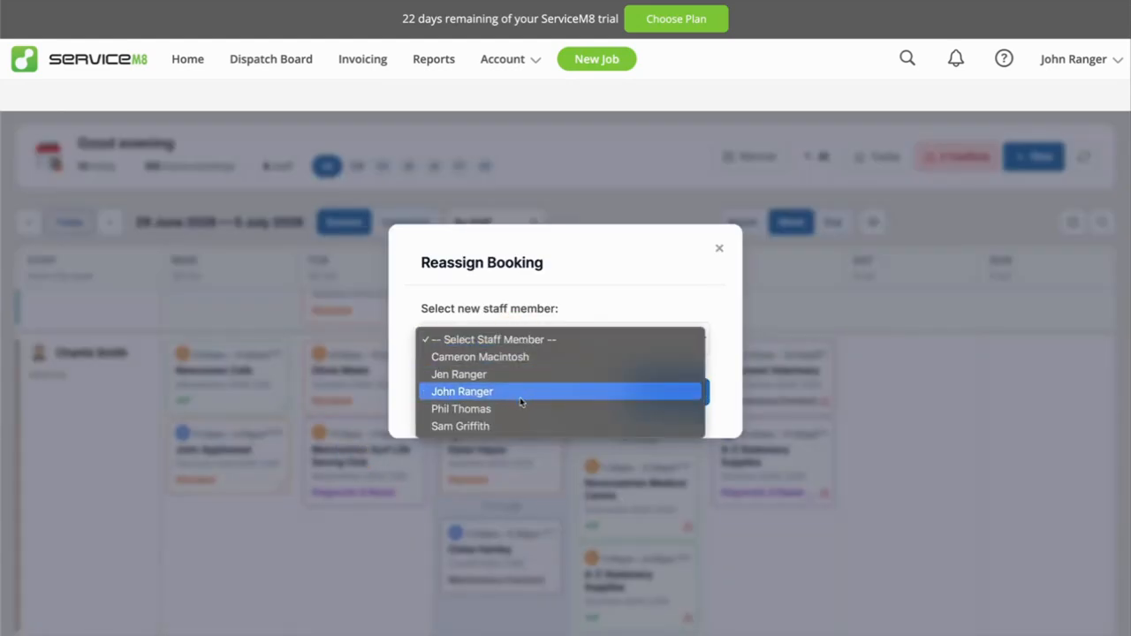
left_click(517, 426)
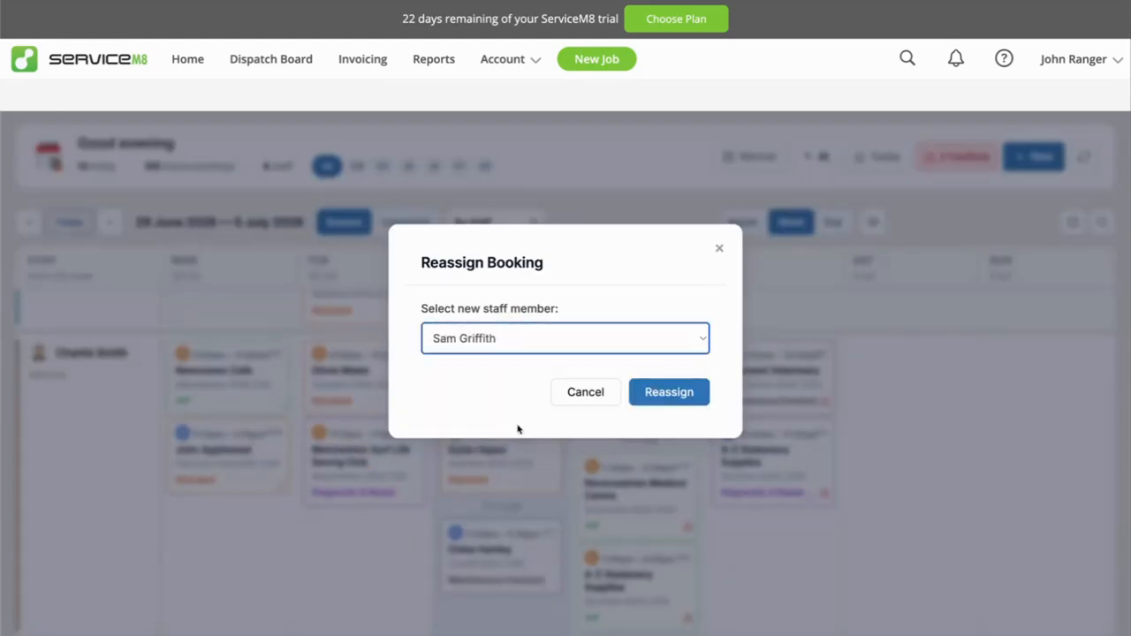
left_click(629, 392)
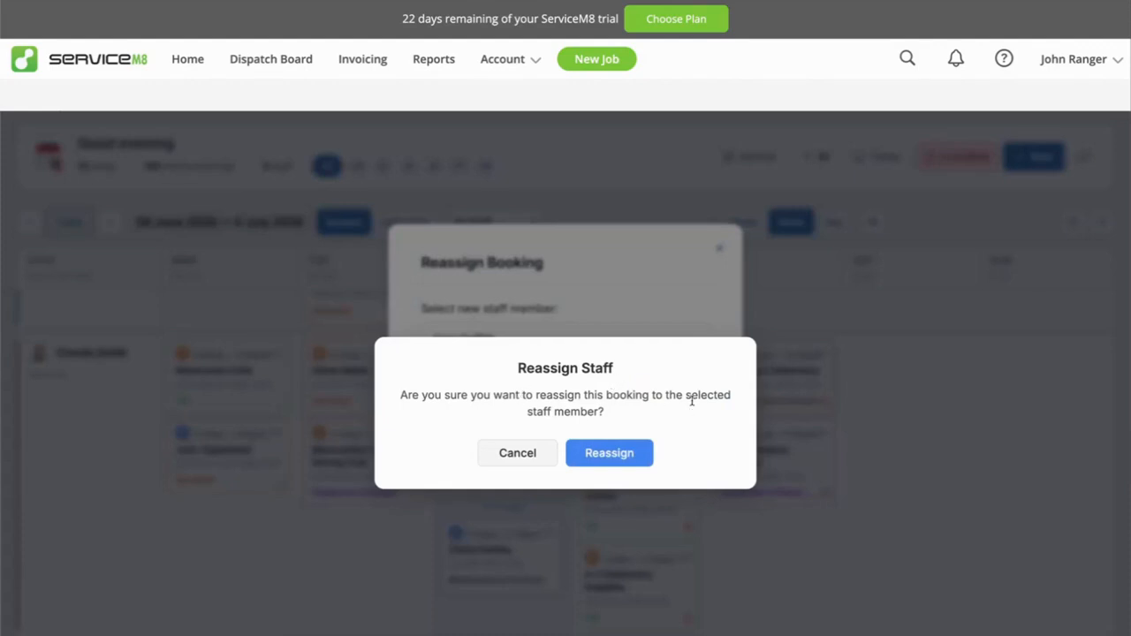
left_click(520, 452)
left_click(591, 395)
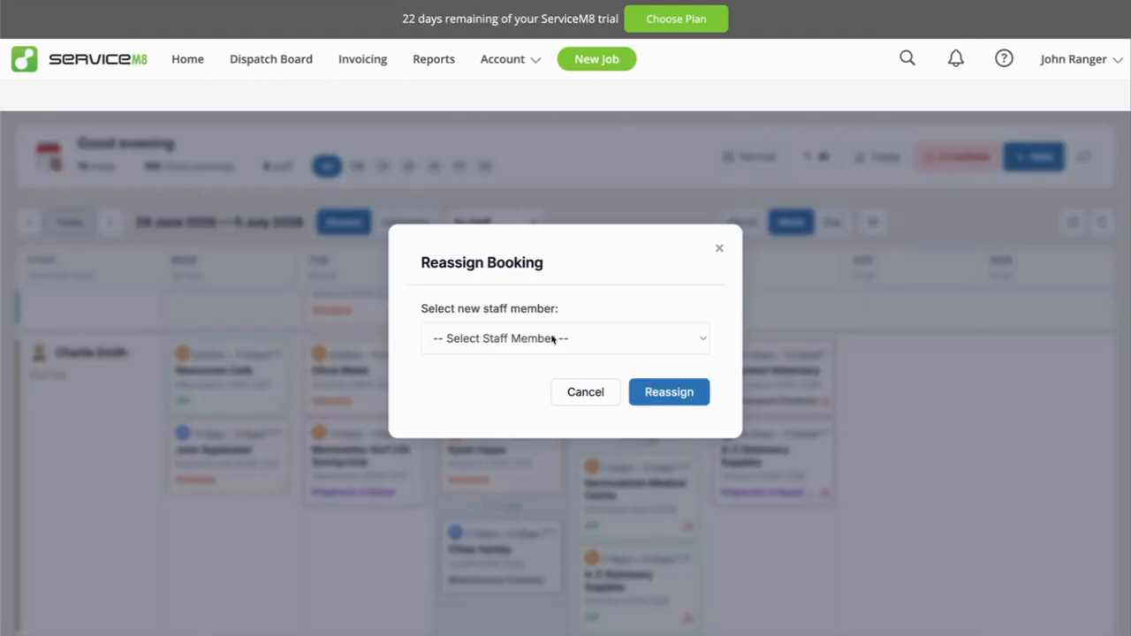
Reassign the conflicting Novocastrian Medical Centre booking to the last staff member listed and confirm the reassignment.
left_click(571, 331)
left_click(501, 425)
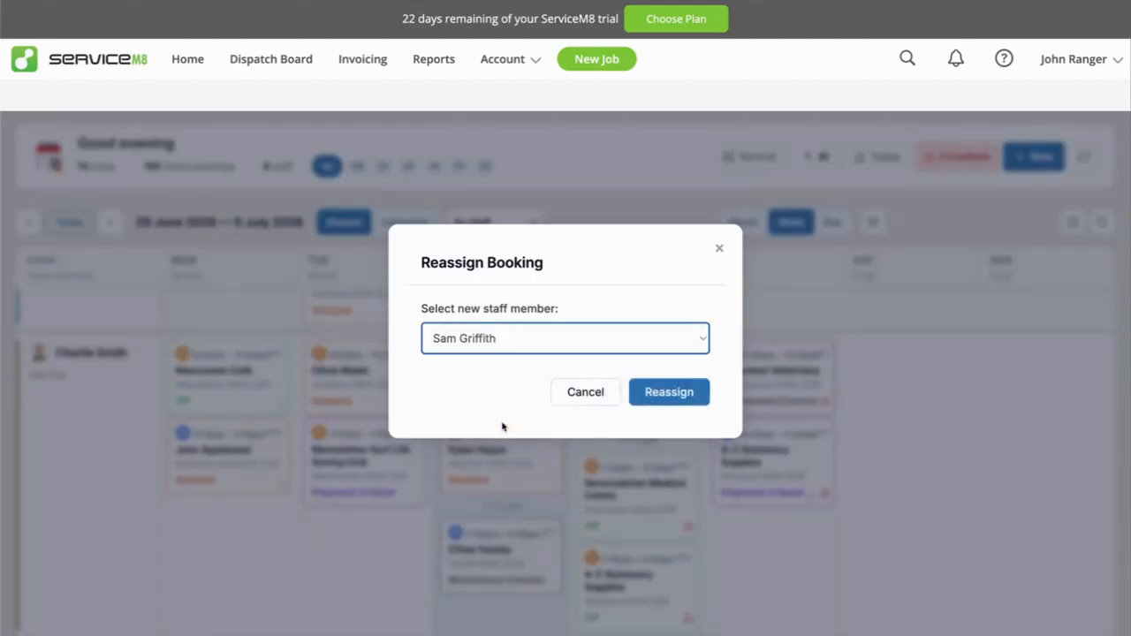
left_click(658, 393)
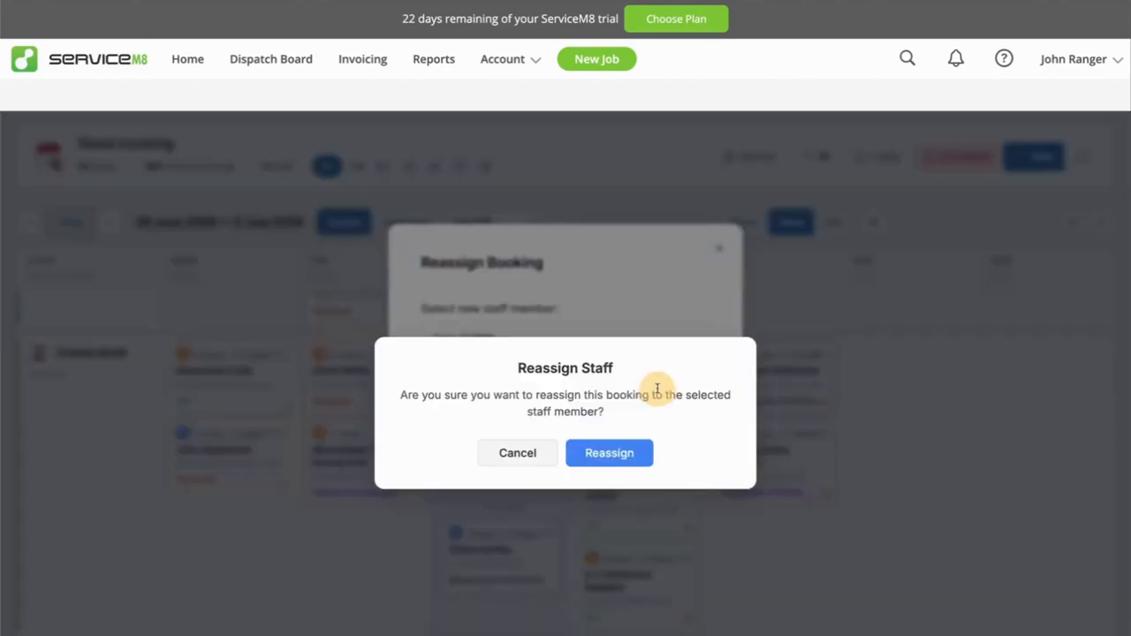
left_click(616, 456)
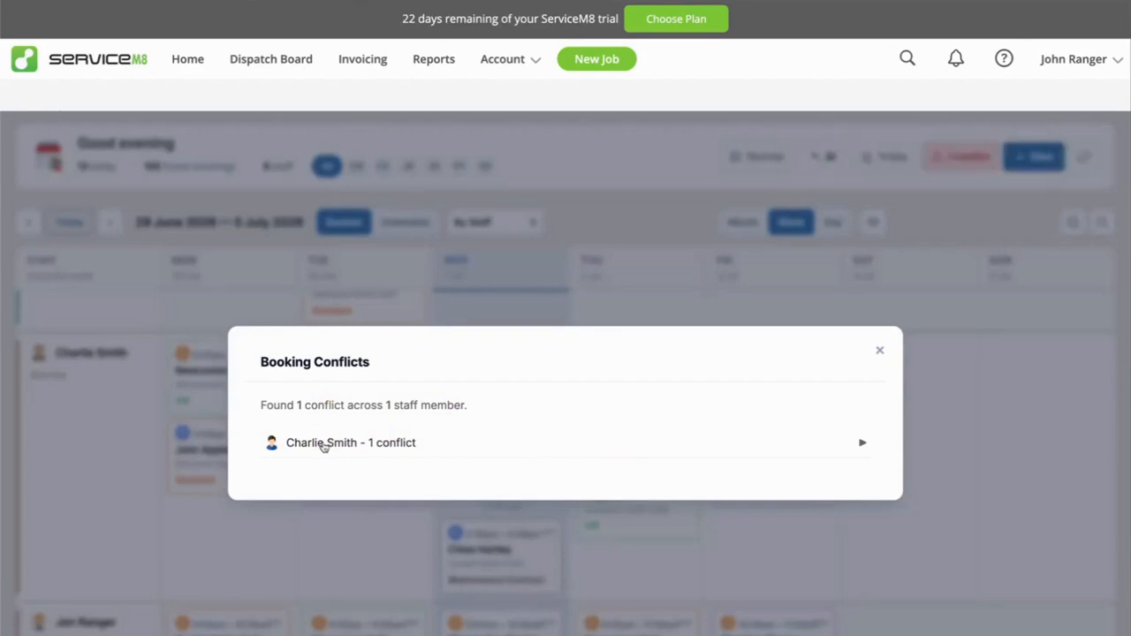
Cancel the A-Z Stationery Supplies booking in the remaining Friday 3 July 2026 conflict and close the conflicts dialog.
left_click(385, 444)
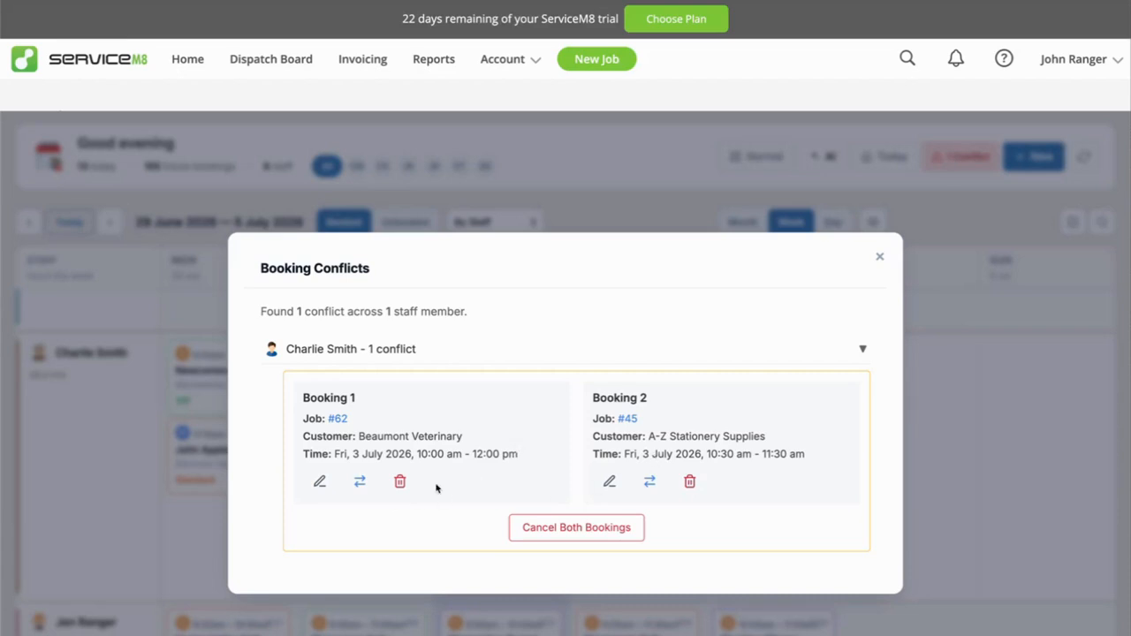
left_click(689, 483)
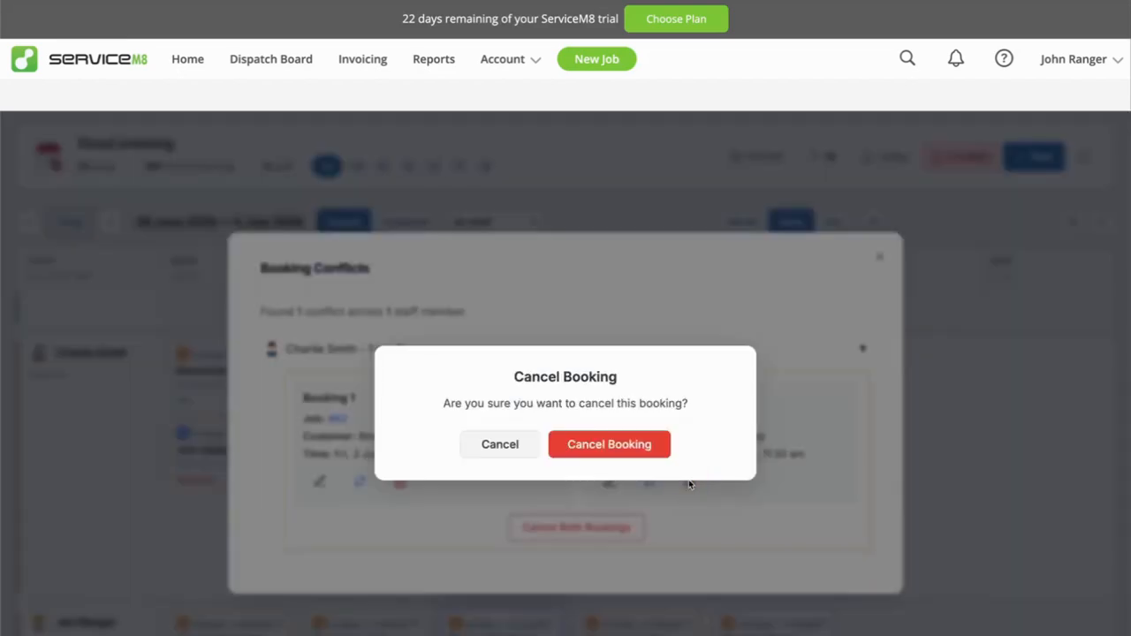
left_click(632, 448)
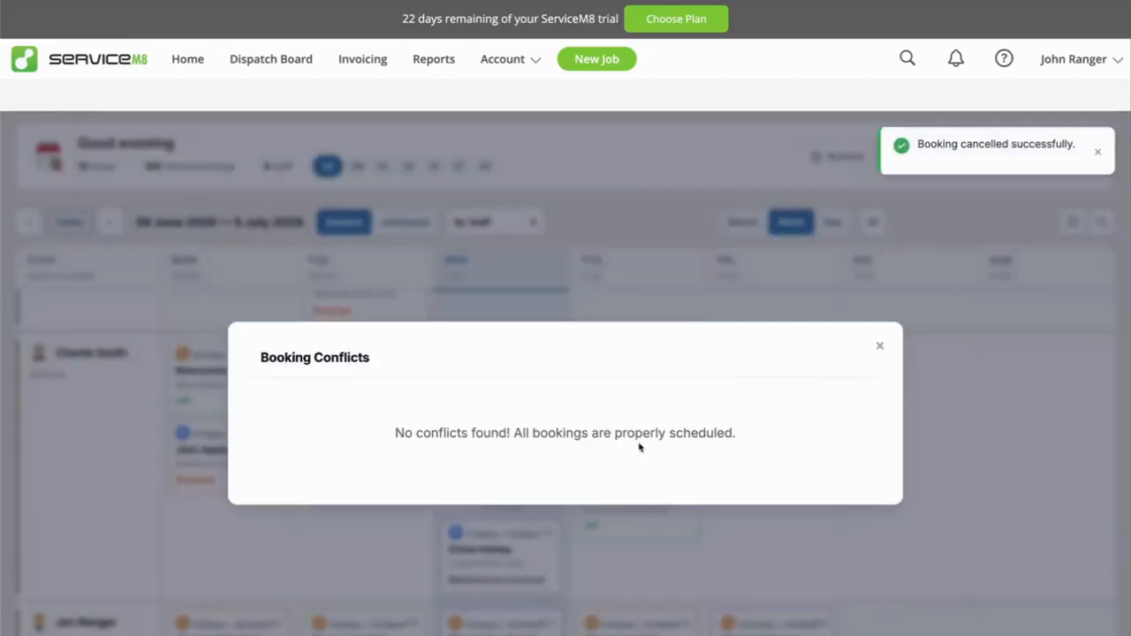
left_click(879, 346)
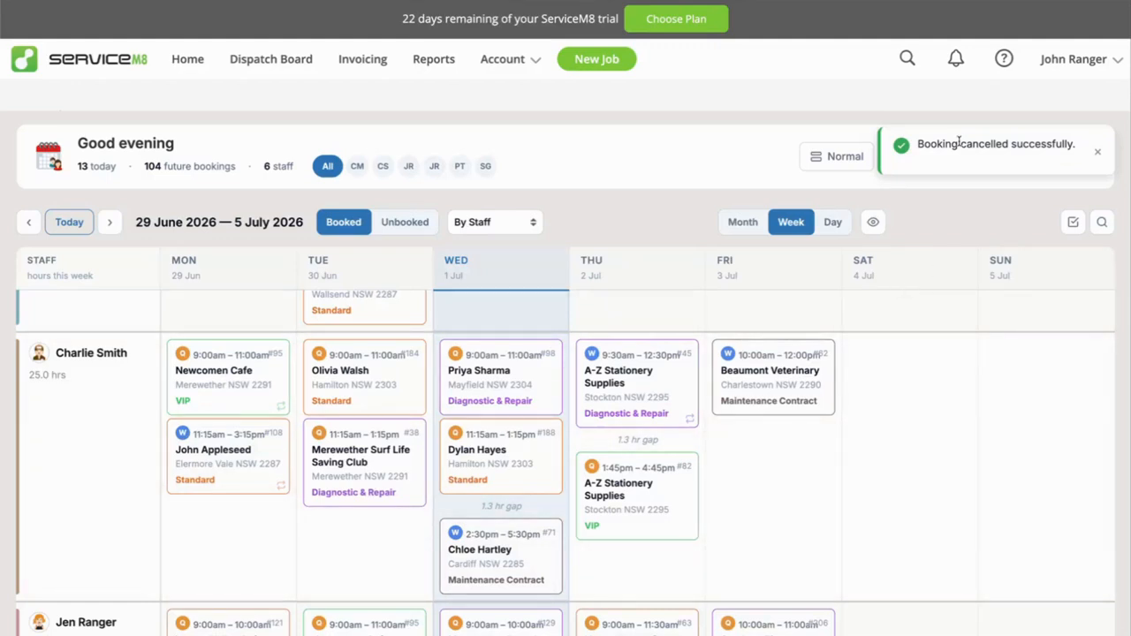
Dismiss the cancellation notice, look through the week roster and return to the Today dashboard.
left_click(1098, 151)
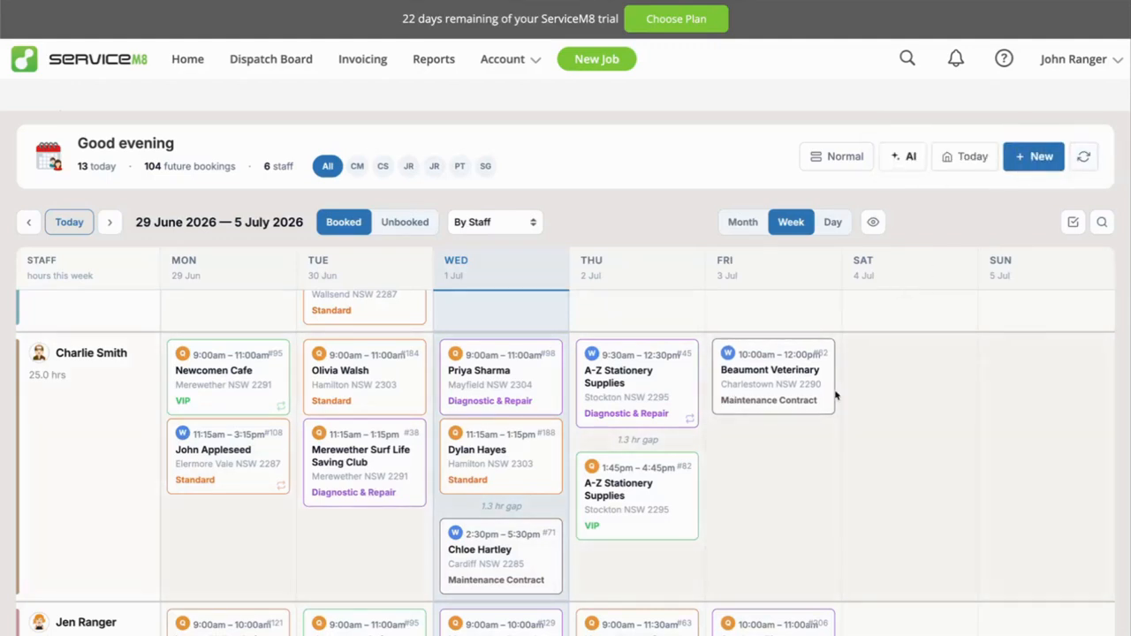
scroll(658, 527, "down", 3)
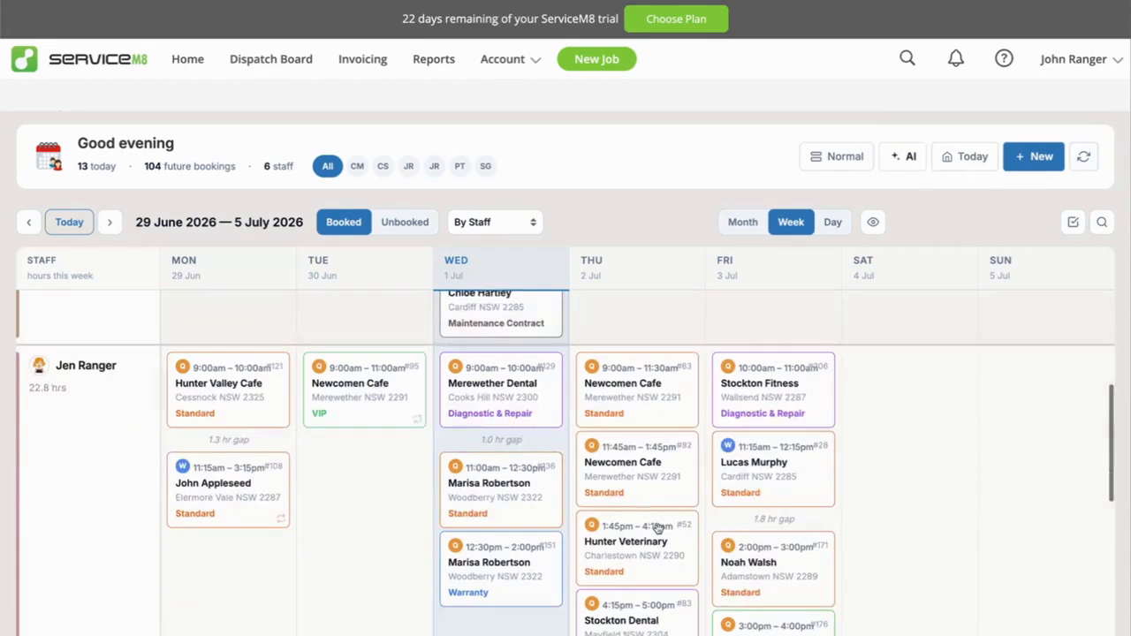
scroll(658, 528, "up", 3)
left_click(955, 157)
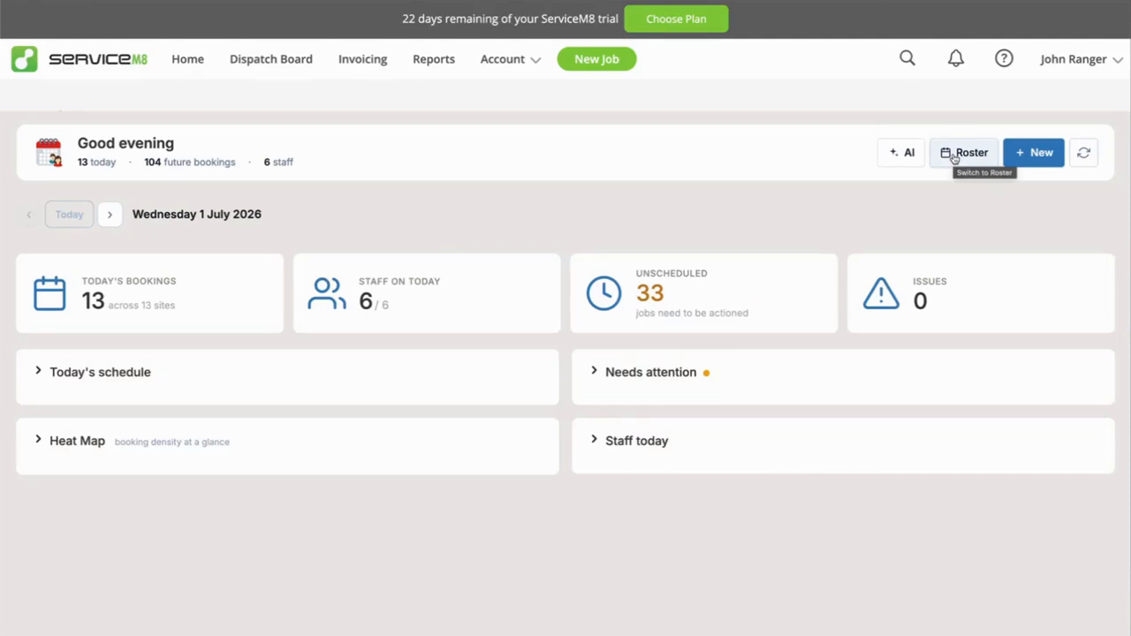
Expand Today's schedule and open the 8:00am Beaumont Veterinary booking's actions to examine its job number and description.
left_click(94, 375)
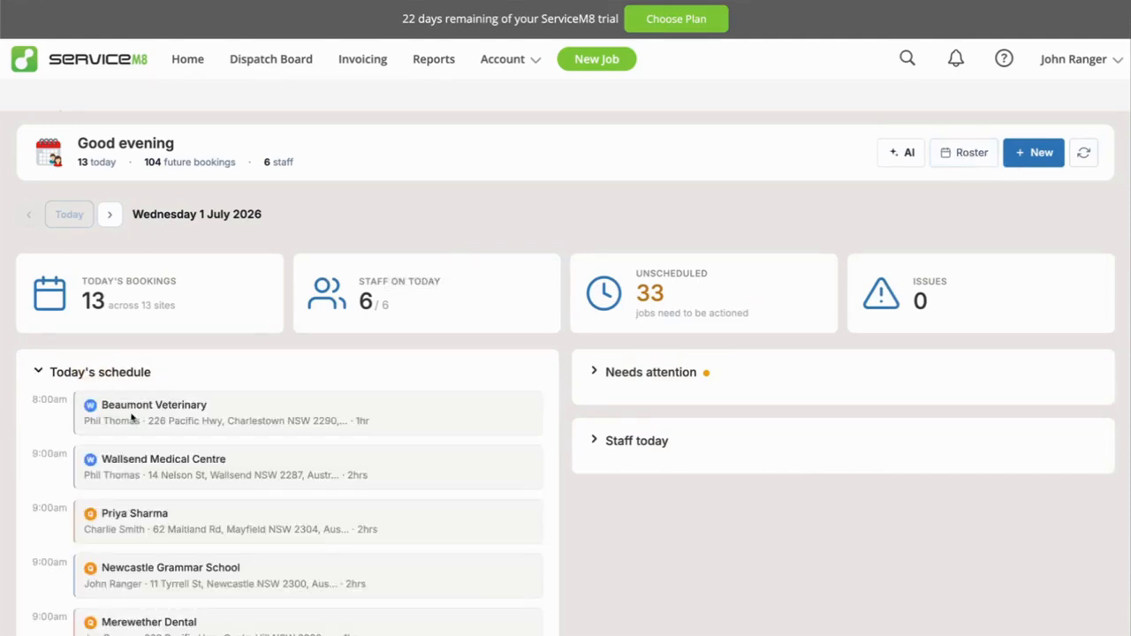
left_click(364, 415)
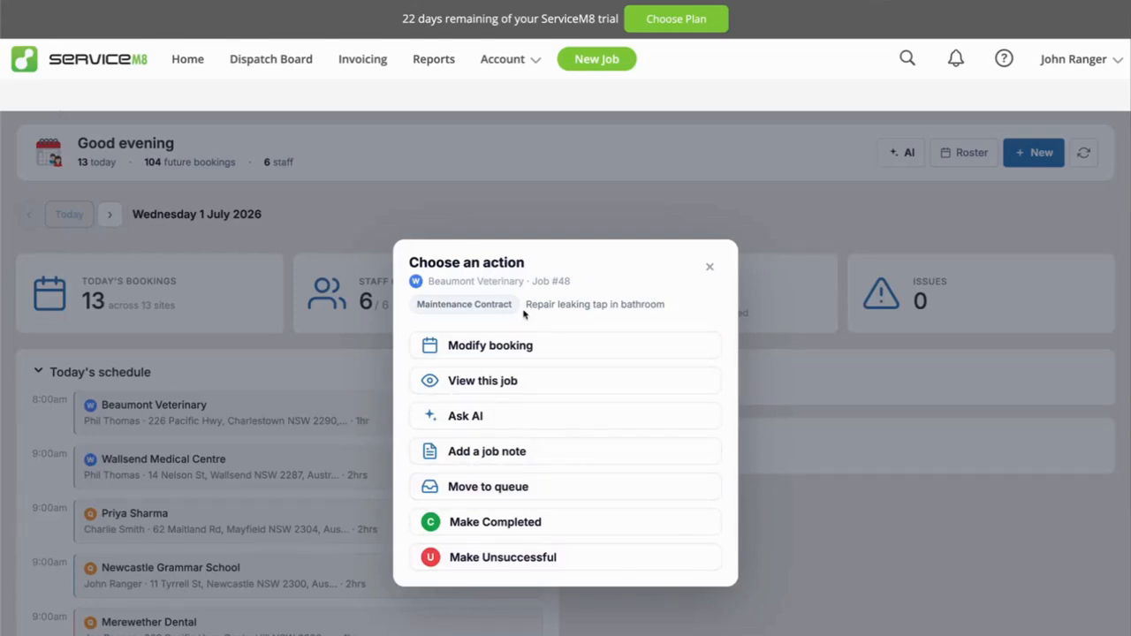
left_click_drag(430, 282, 619, 283)
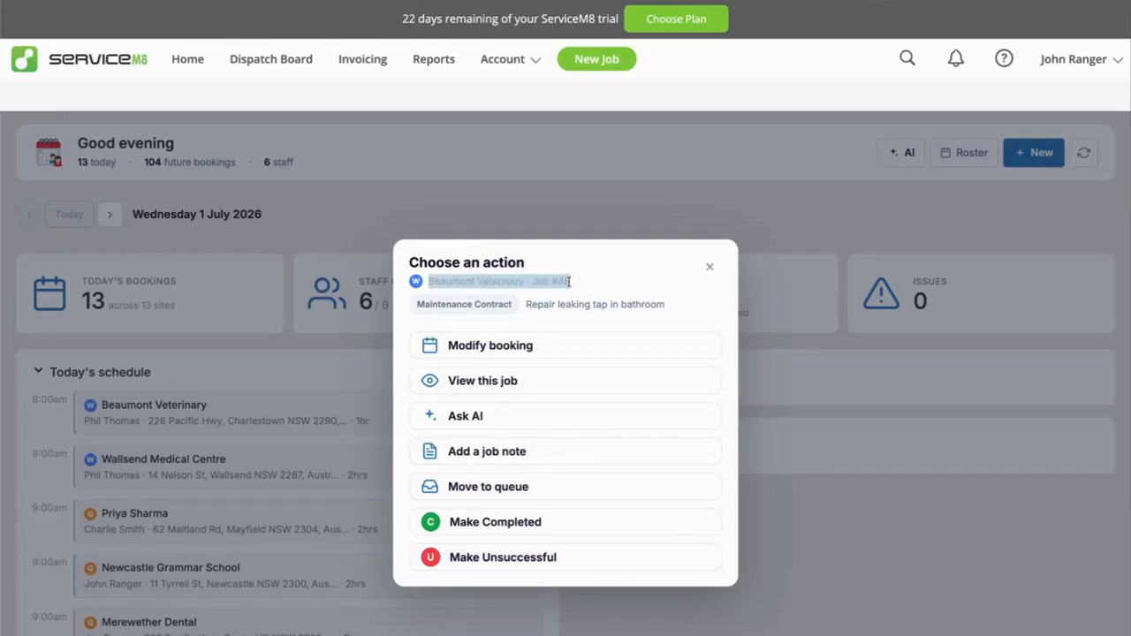
left_click(495, 292)
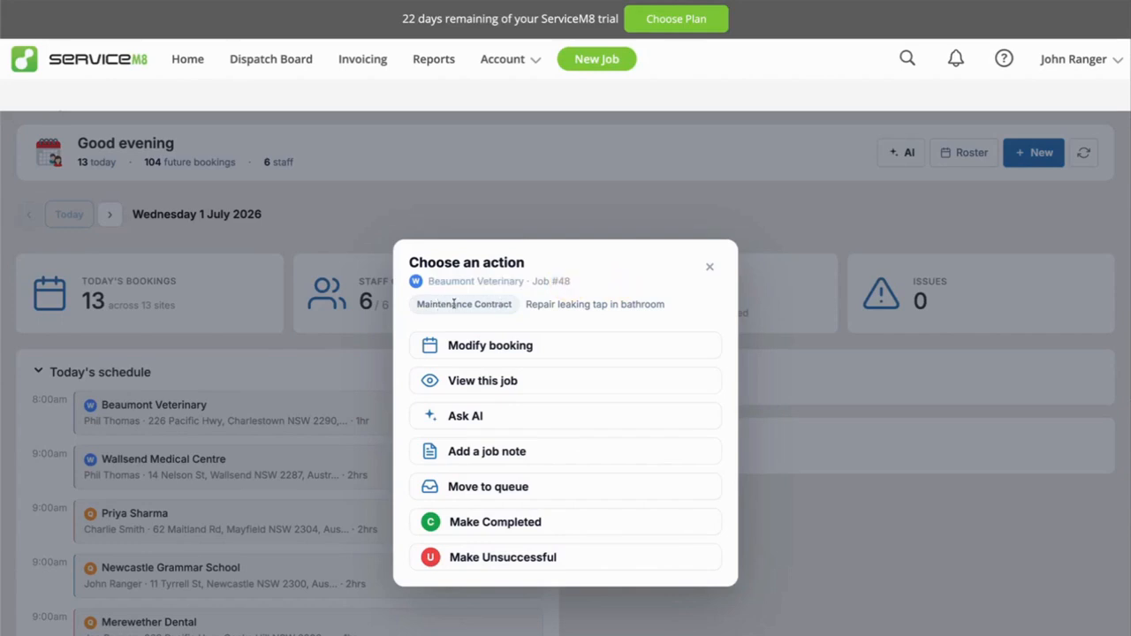
left_click_drag(526, 304, 677, 303)
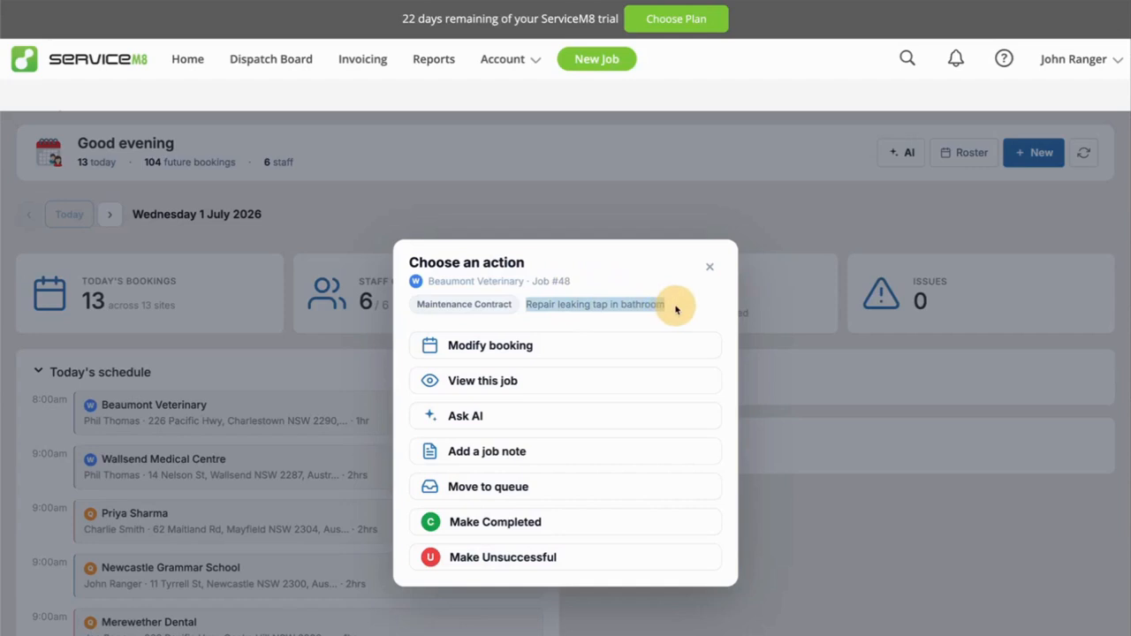
left_click(619, 308)
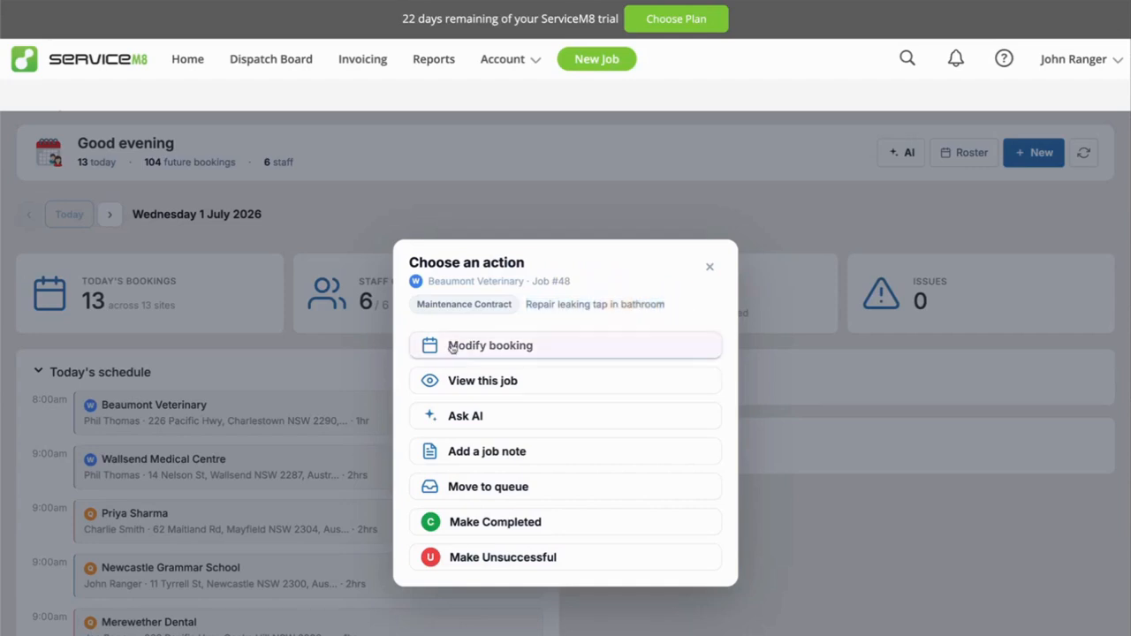
Preview the Beaumont Veterinary booking's modify, view job and job note options without saving anything.
left_click(519, 347)
left_click(594, 577)
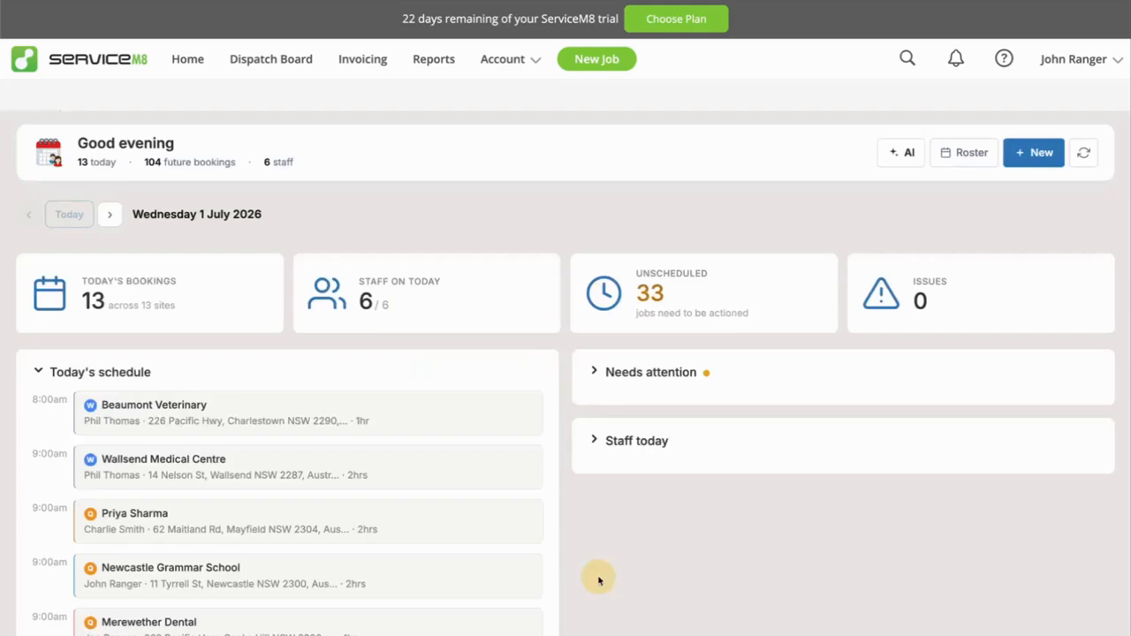
left_click(488, 403)
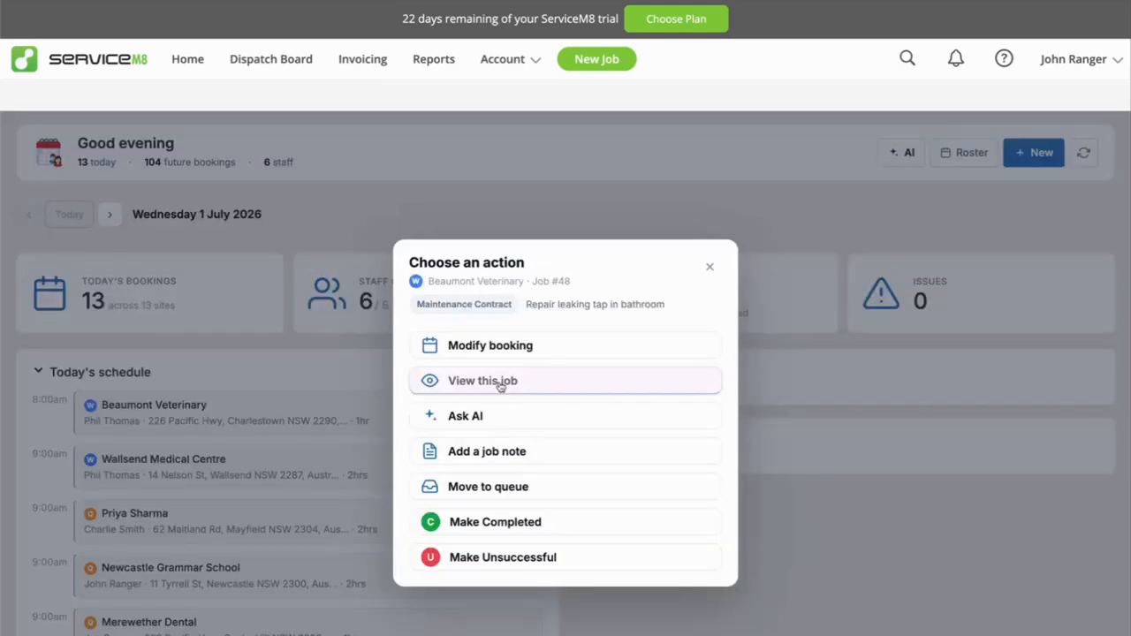
left_click(501, 386)
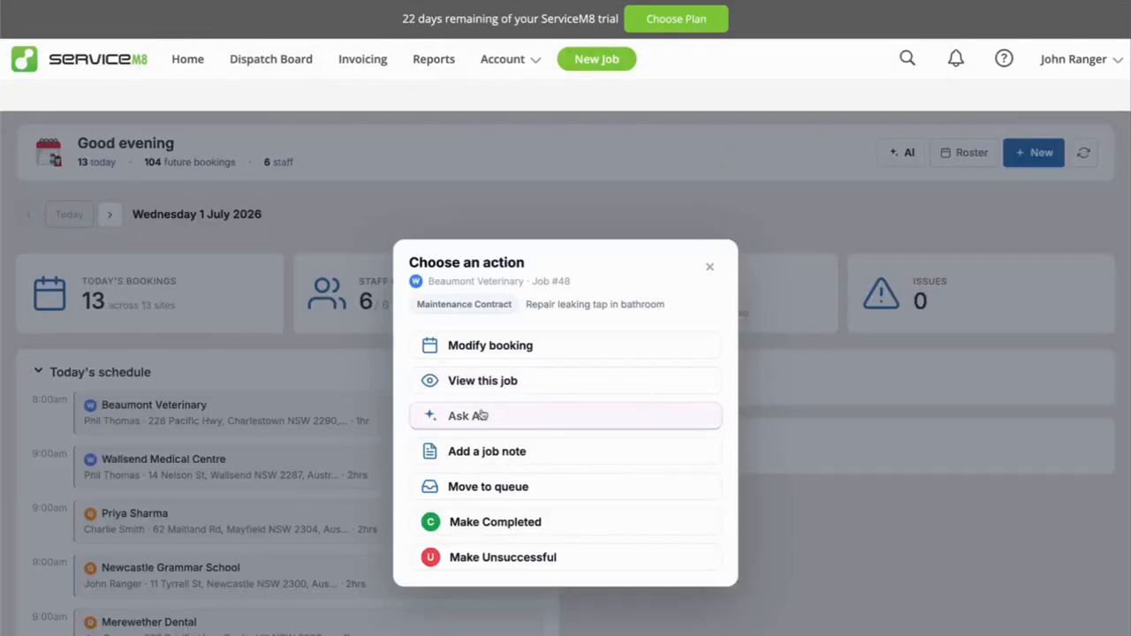
left_click(536, 456)
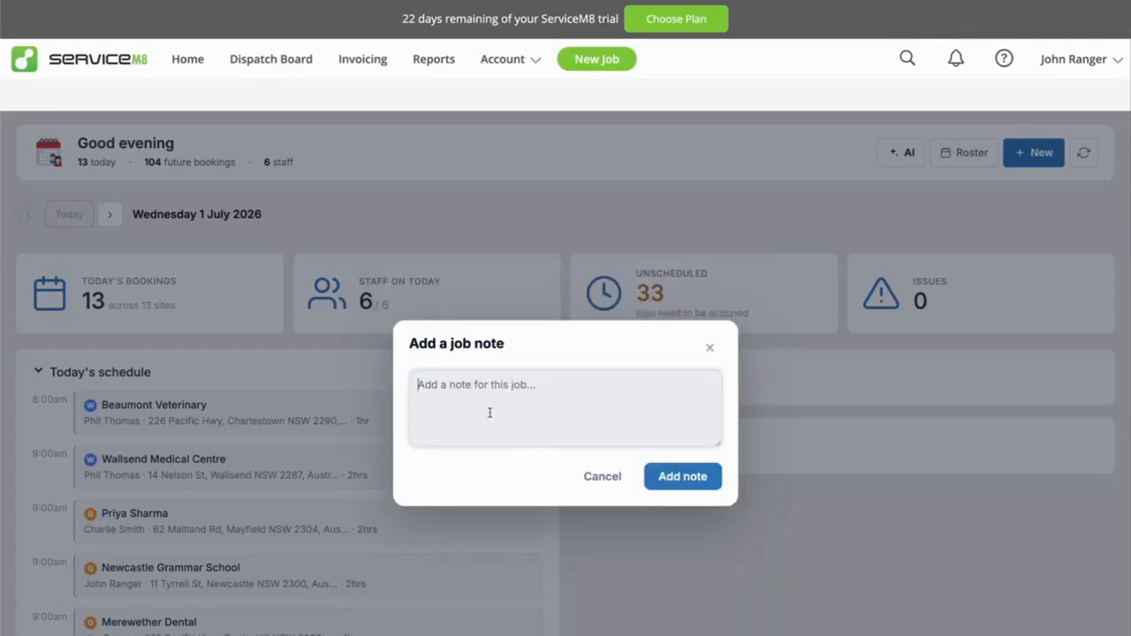
left_click(596, 477)
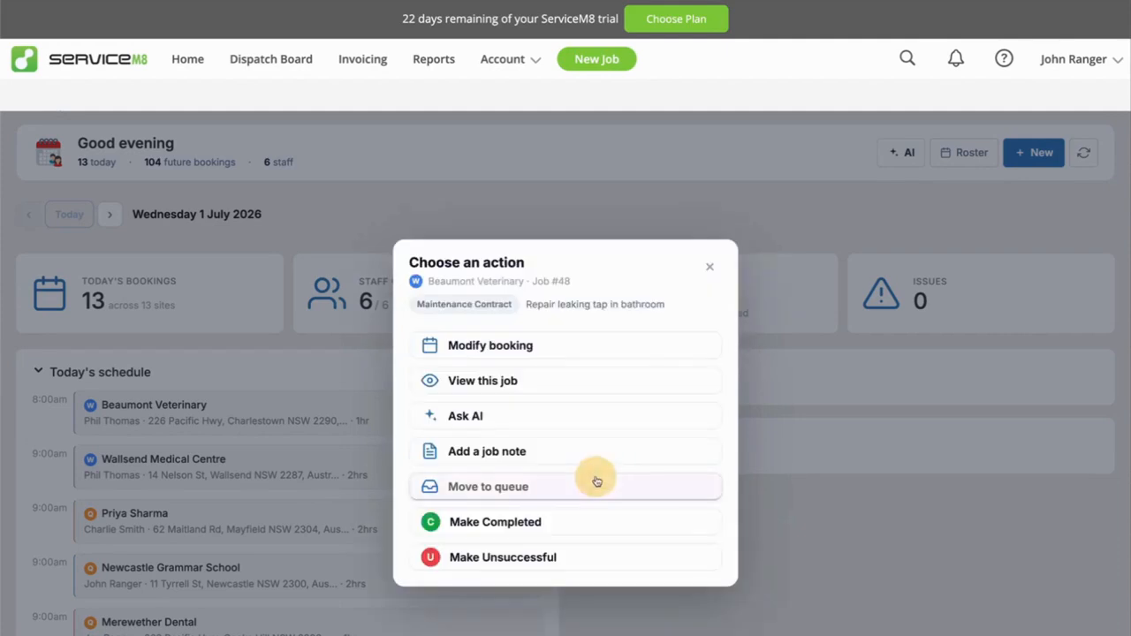
Try out moving the Beaumont Veterinary job to the To Schedule queue, assigned to a staff member, and cancel.
left_click(492, 487)
left_click(544, 394)
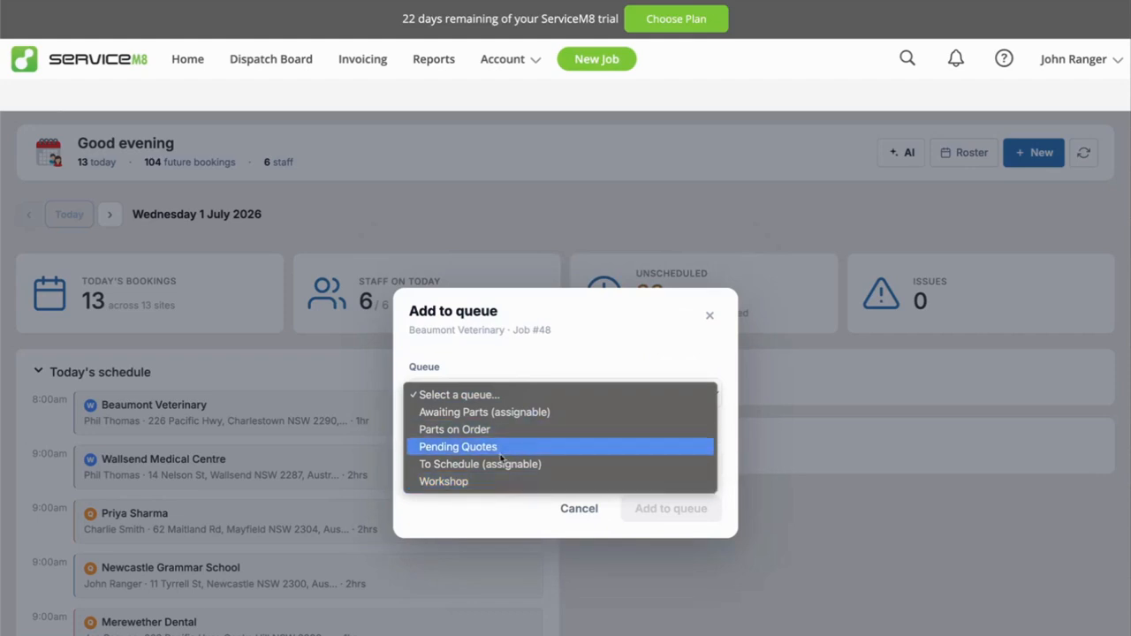
left_click(459, 467)
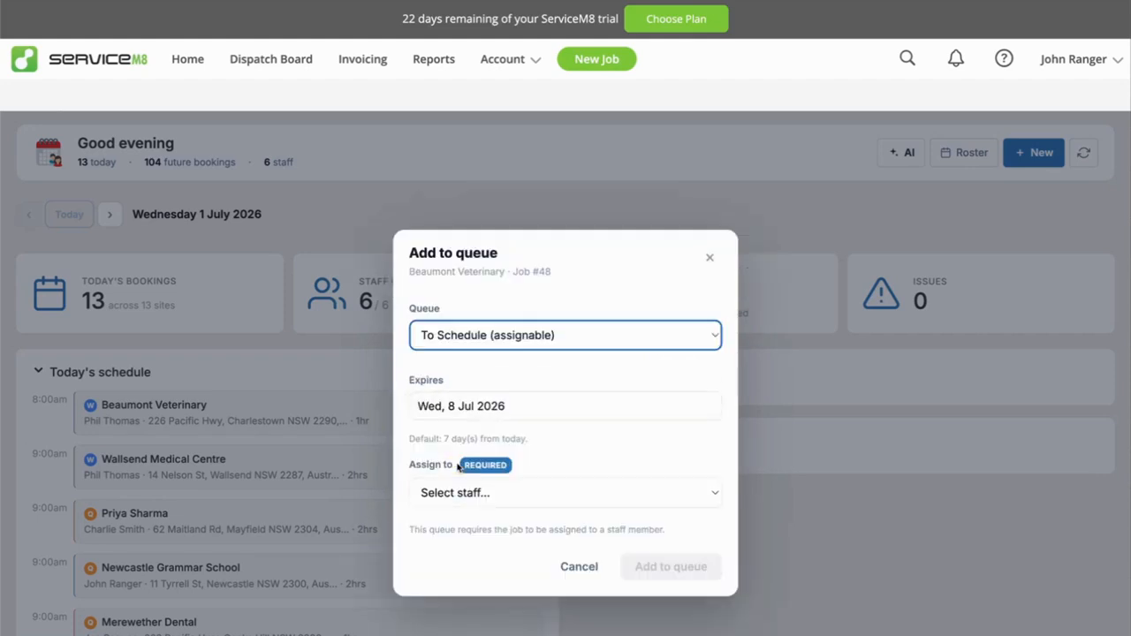
left_click(484, 495)
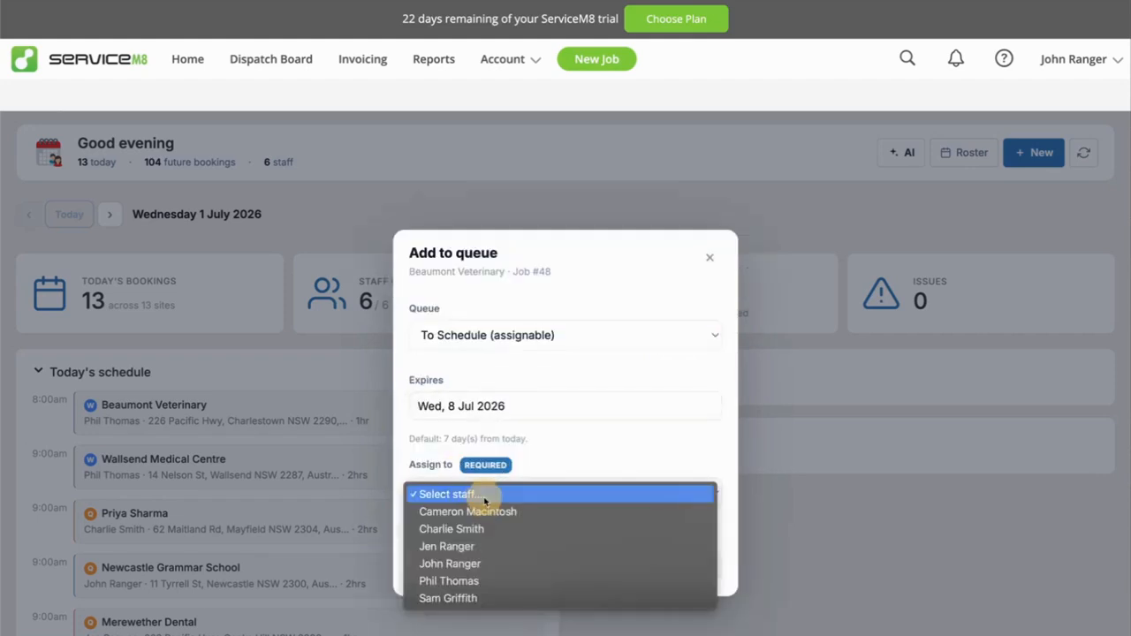
left_click(476, 565)
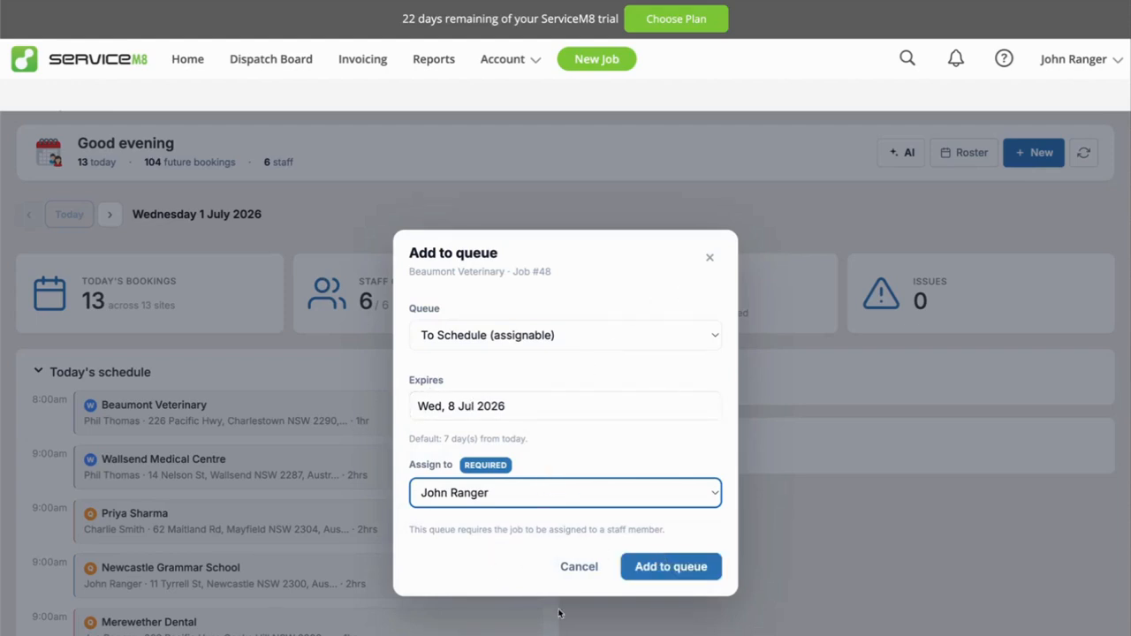
left_click(577, 567)
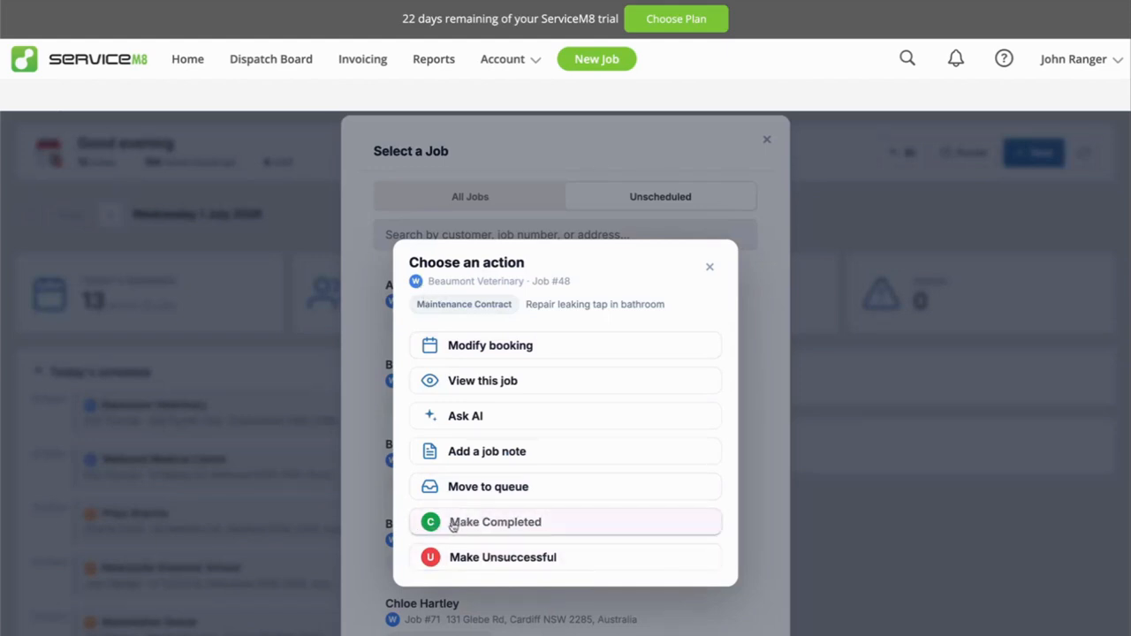
Browse the unscheduled jobs, check the actions for the switchboard replacement quote, and close the job list.
left_click(712, 267)
scroll(558, 497, "down", 5)
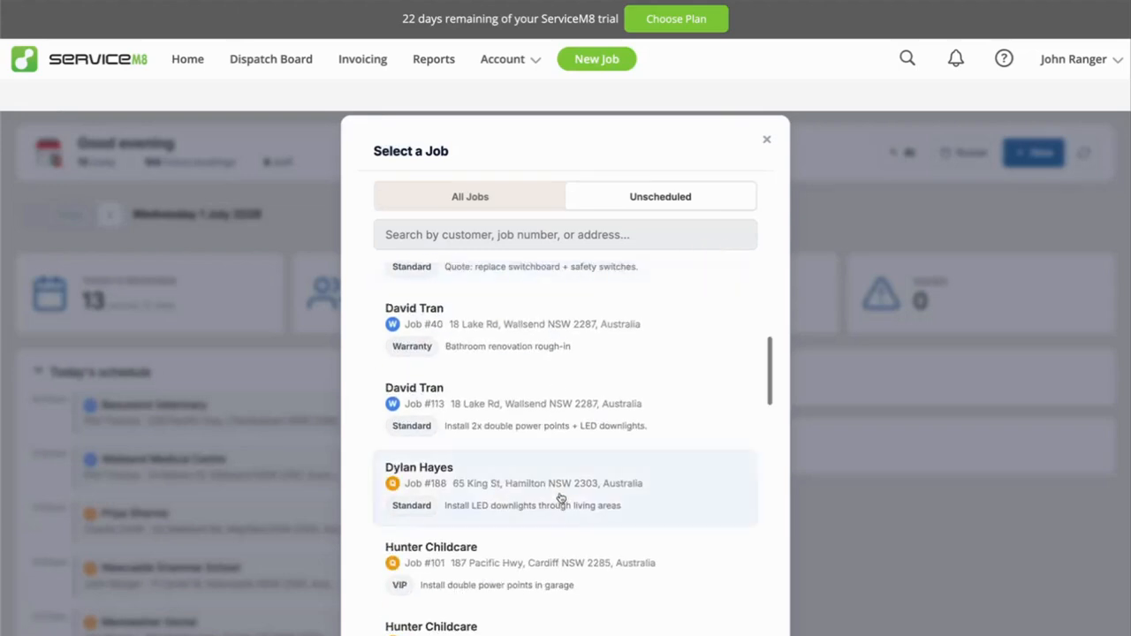
scroll(462, 331, "up", 2)
left_click(439, 409)
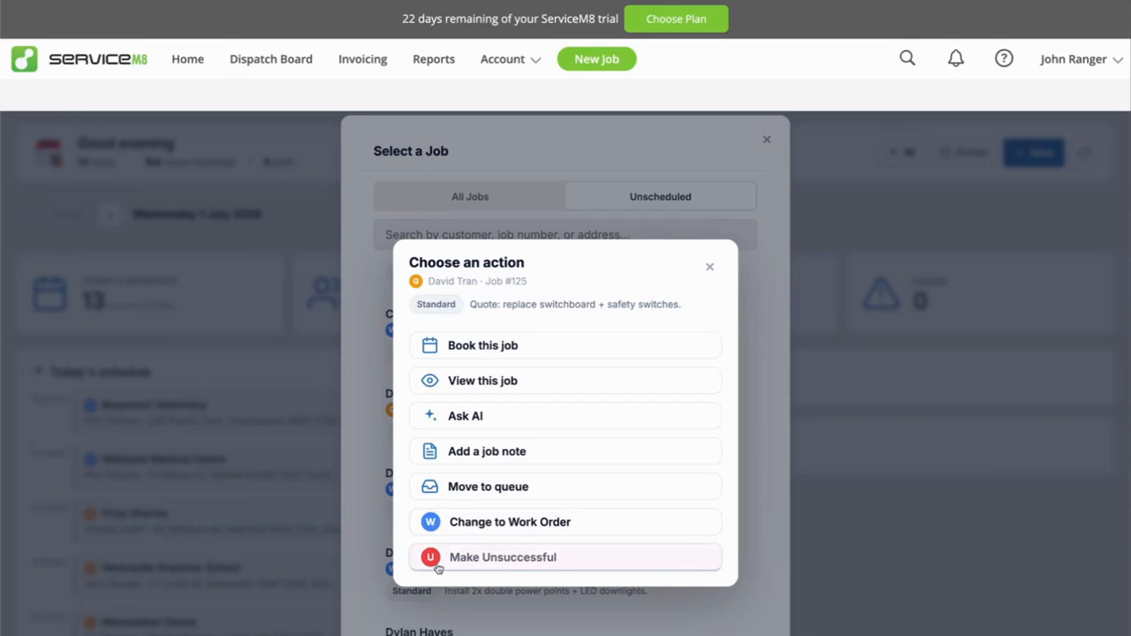
left_click(710, 267)
scroll(575, 442, "up", 4)
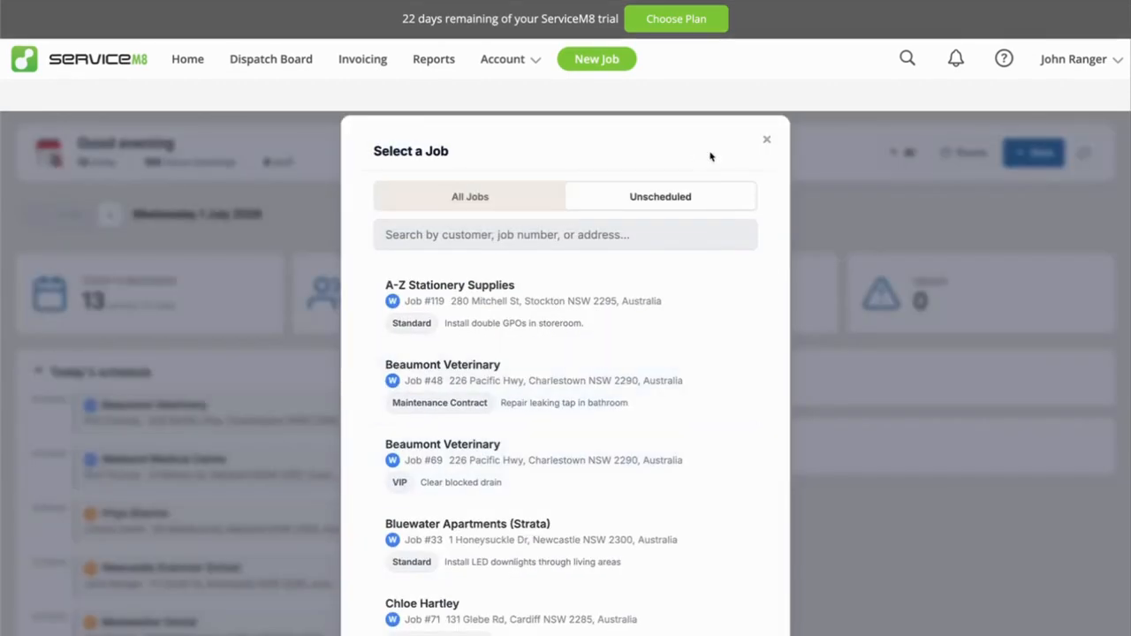
left_click(767, 138)
Collapse Today's schedule on the dashboard and open the WorkM8 AI assistant.
left_click(101, 373)
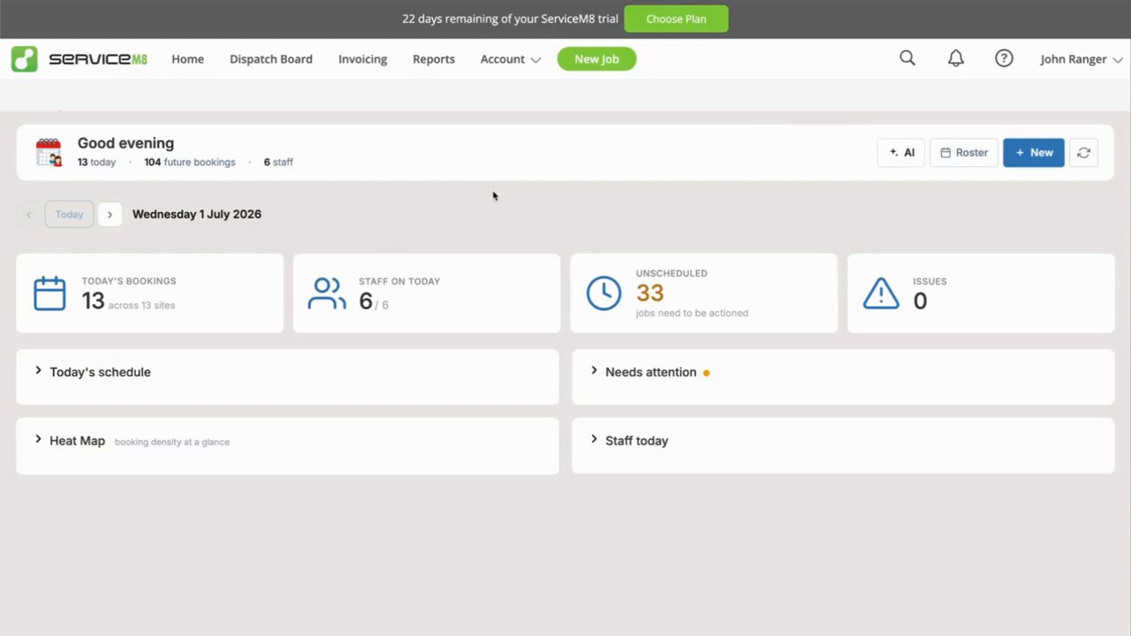
scroll(493, 195, "down", 2)
scroll(732, 207, "up", 2)
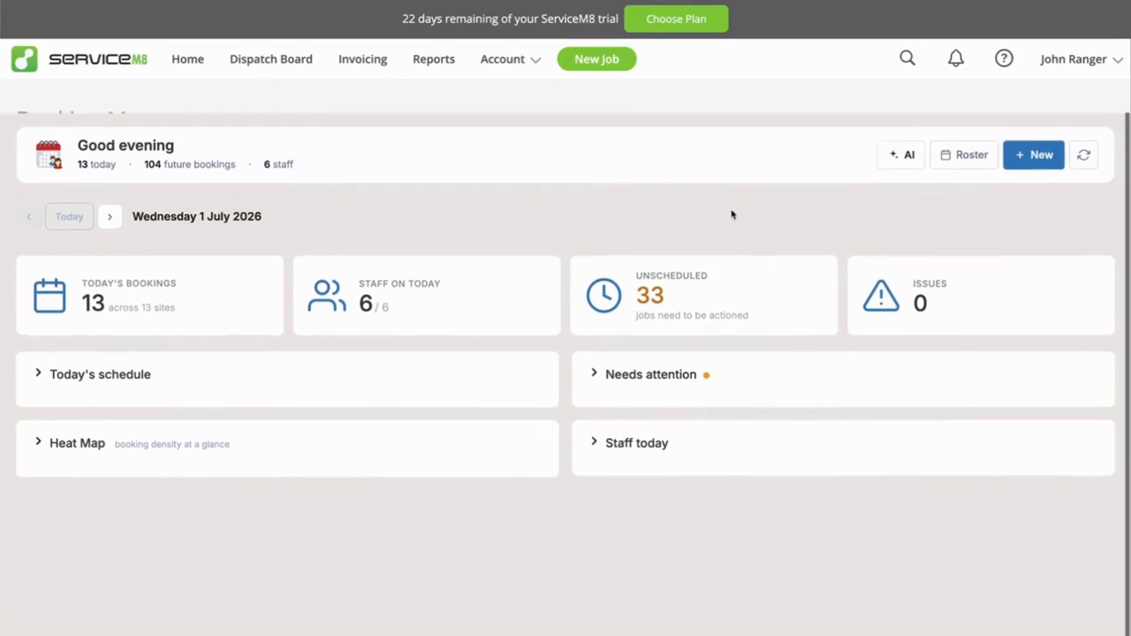
left_click(910, 155)
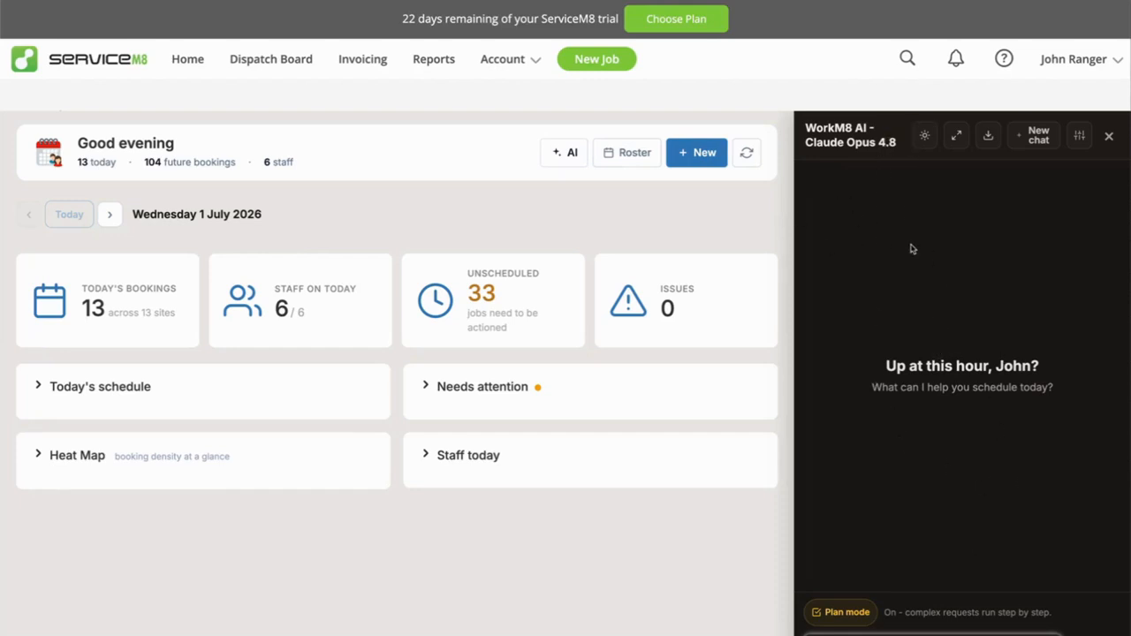
Switch the assistant between light and dark themes and back, highlighting the model name in its title.
left_click(925, 137)
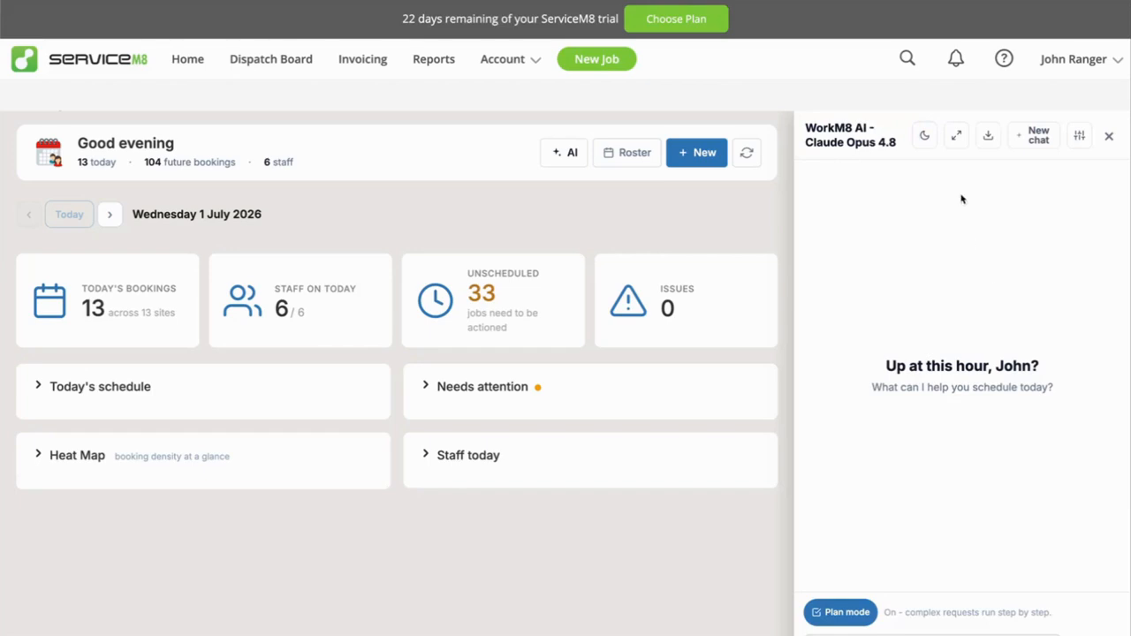
left_click(925, 136)
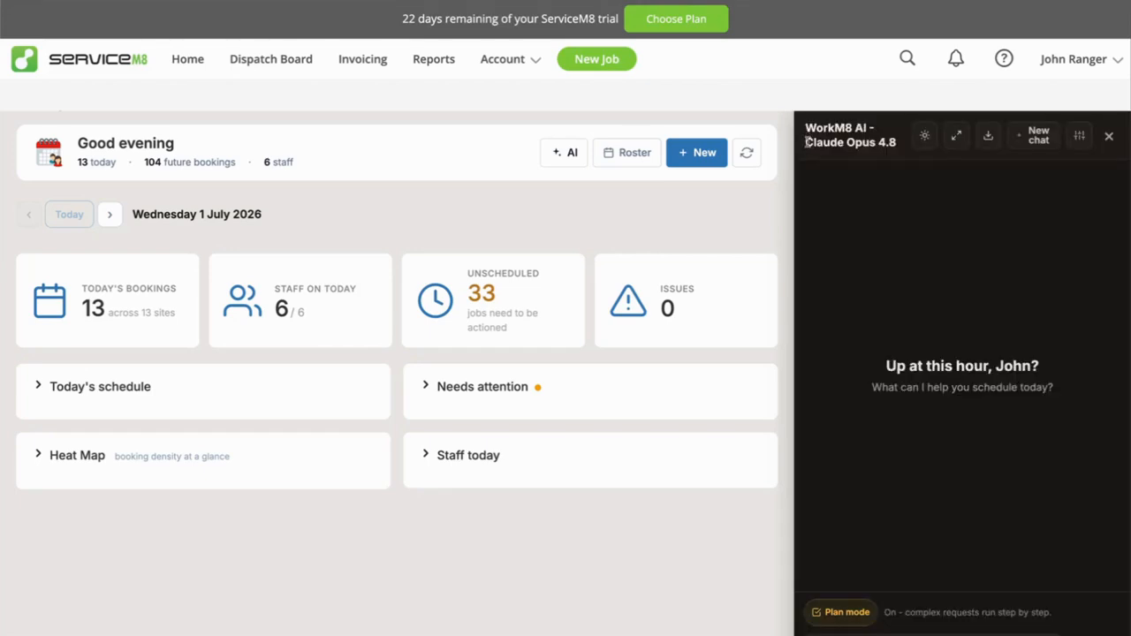
left_click_drag(807, 142, 911, 146)
left_click(891, 203)
left_click(925, 136)
left_click(926, 136)
Expand Today's schedule and Staff today beside the assistant, and switch to the week roster with the assistant still open.
left_click(83, 386)
scroll(563, 239, "down", 5)
scroll(518, 399, "up", 5)
left_click(450, 454)
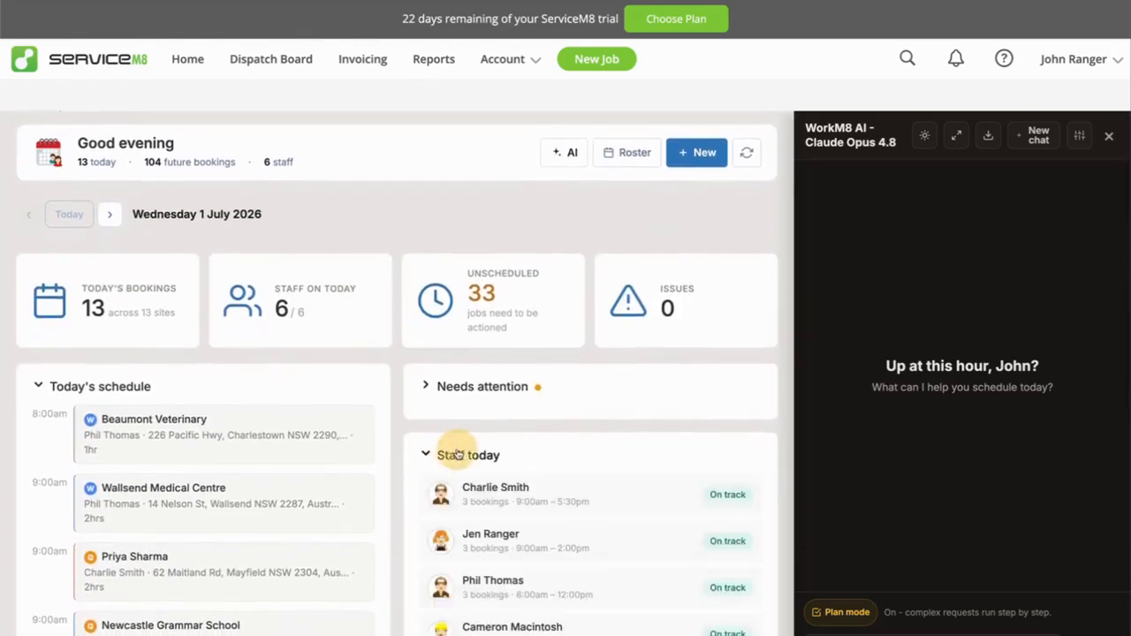
left_click(635, 154)
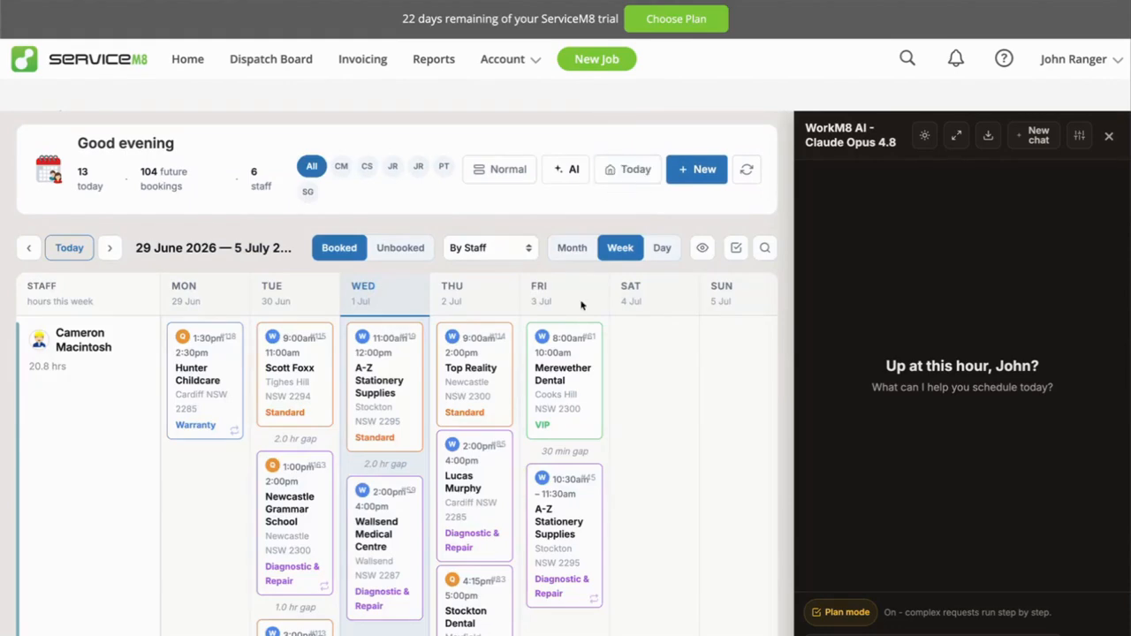
Expand the assistant into a large window, place the cursor in its message field, and dock it back beside the roster.
left_click(924, 633)
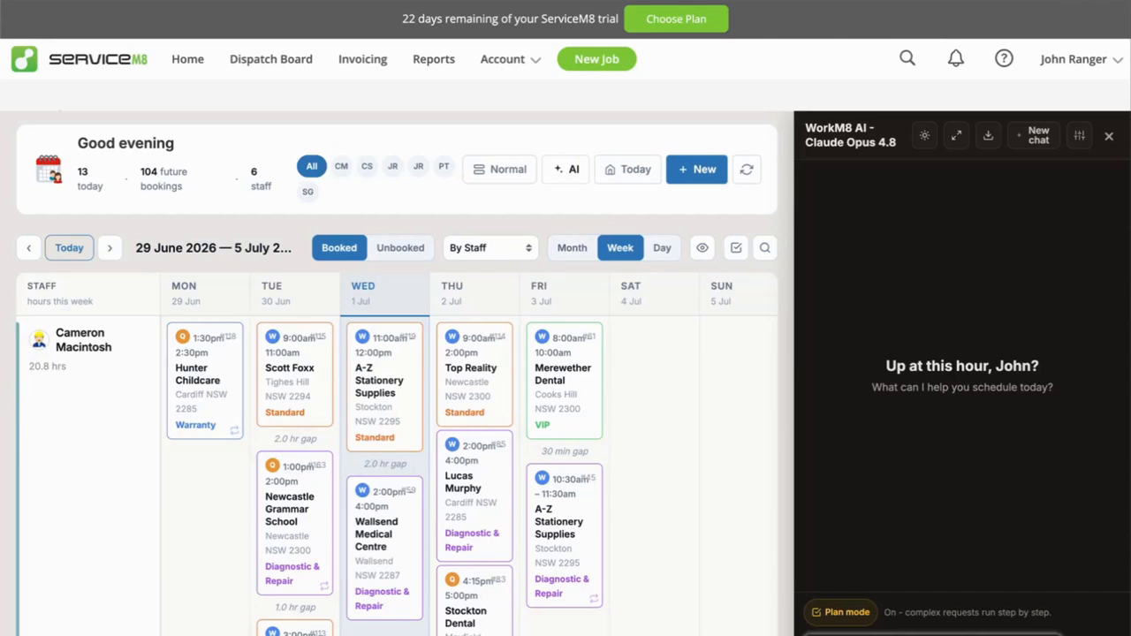
left_click(958, 138)
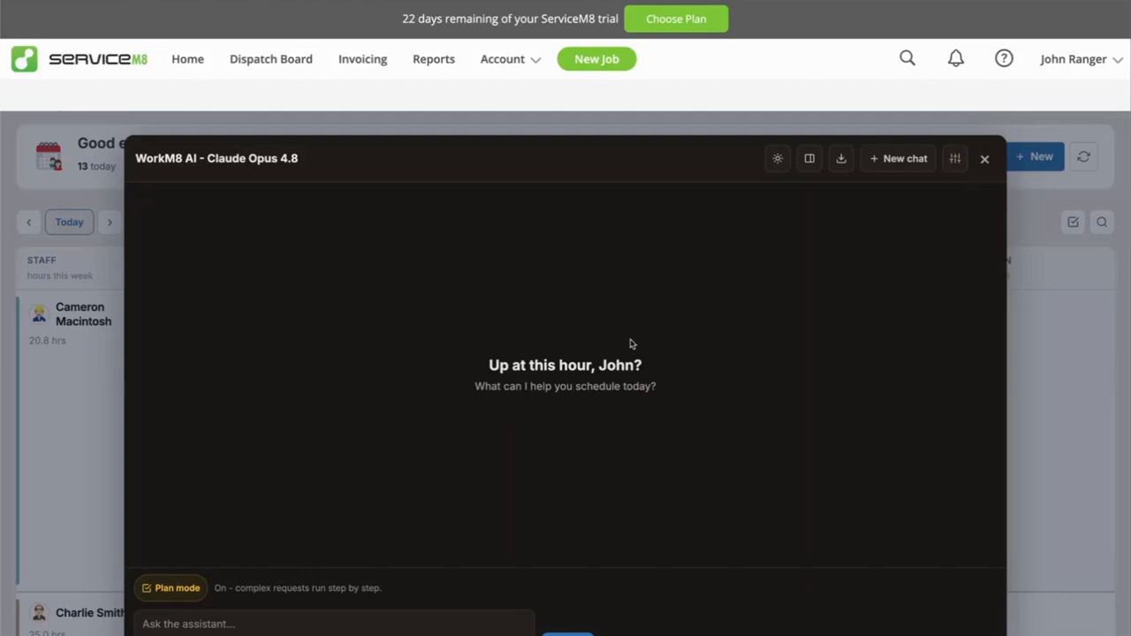
left_click(257, 622)
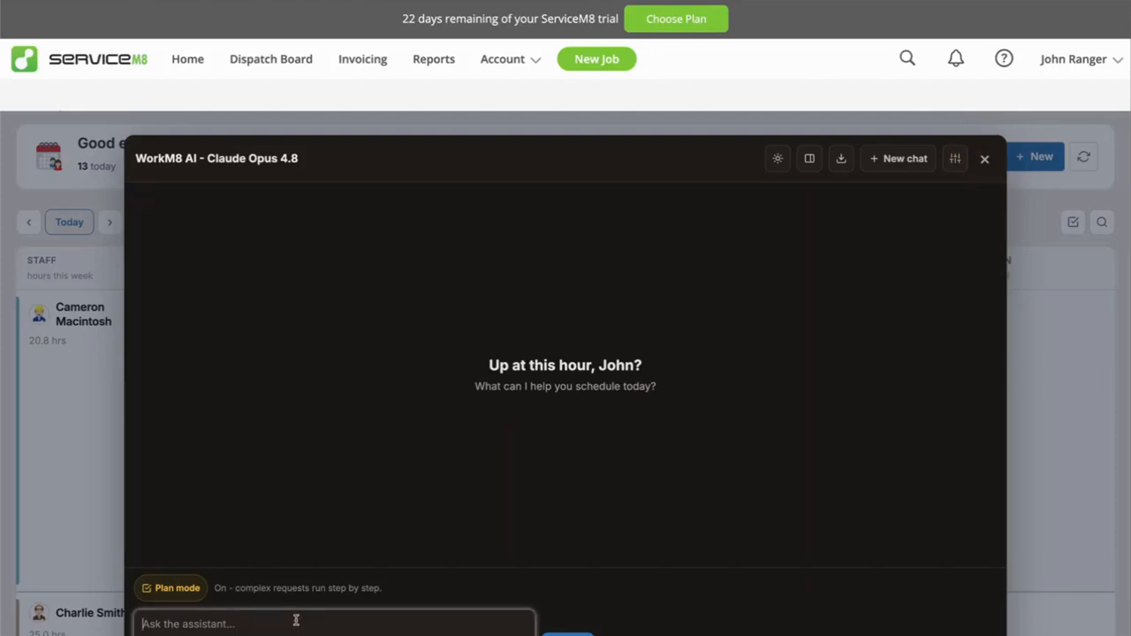
left_click(812, 160)
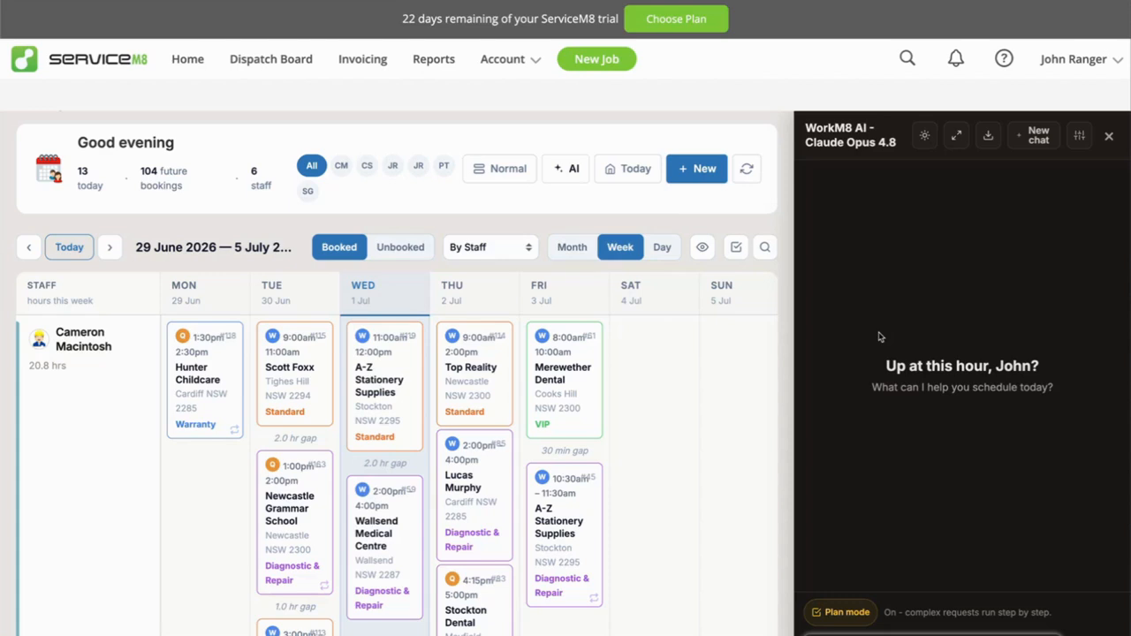
Open the assistant's model settings and set its reasoning level to Auto (recommended).
left_click(1080, 136)
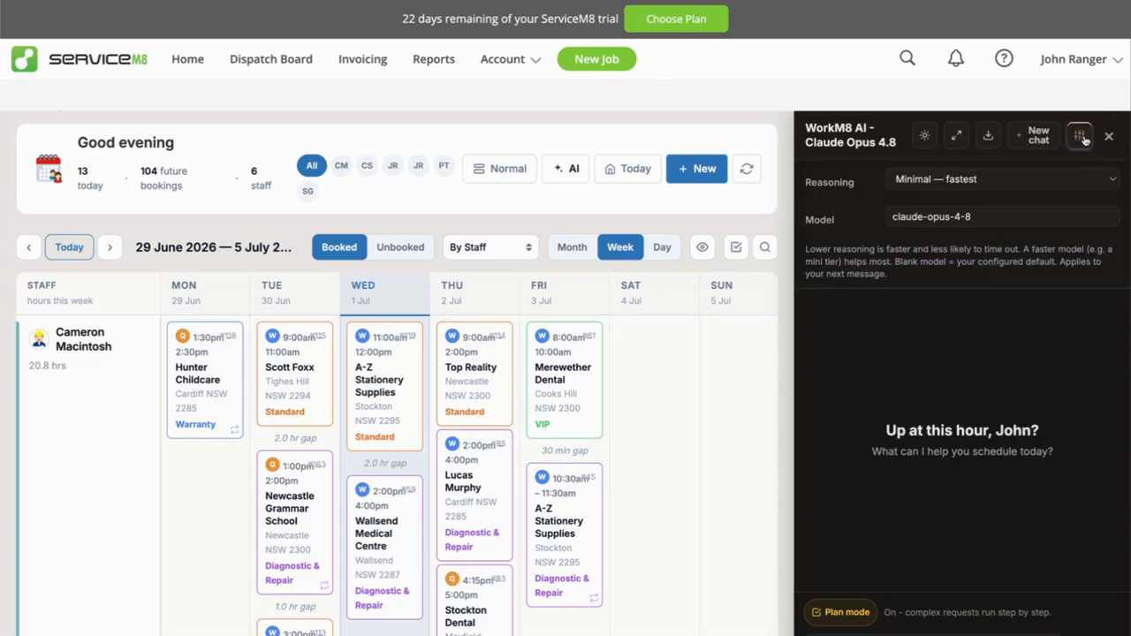
left_click(951, 183)
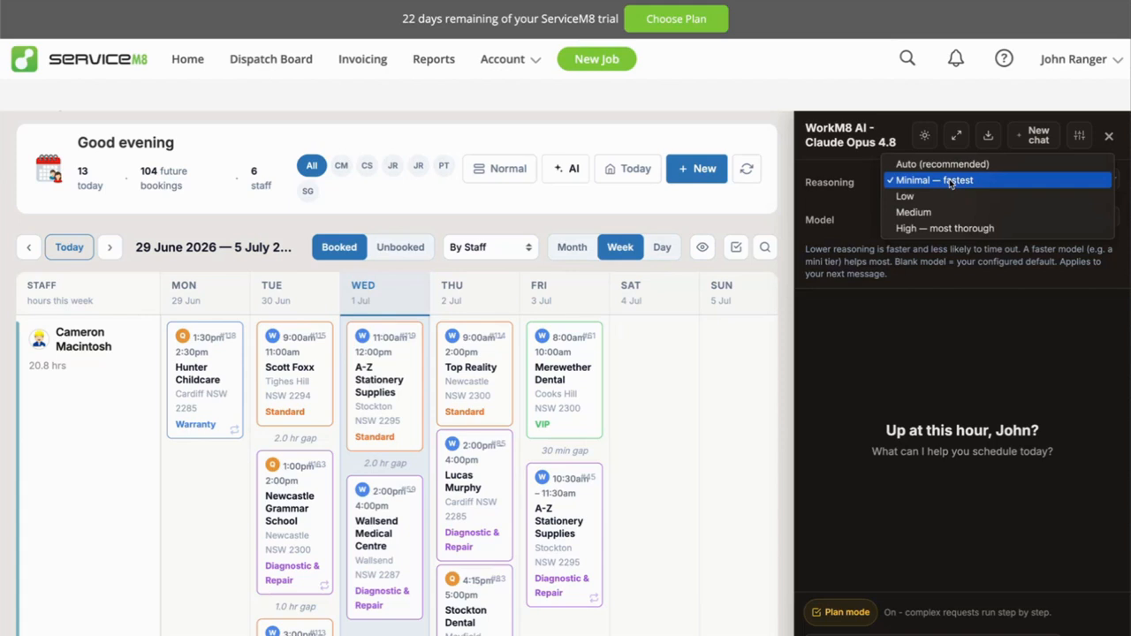
left_click(949, 183)
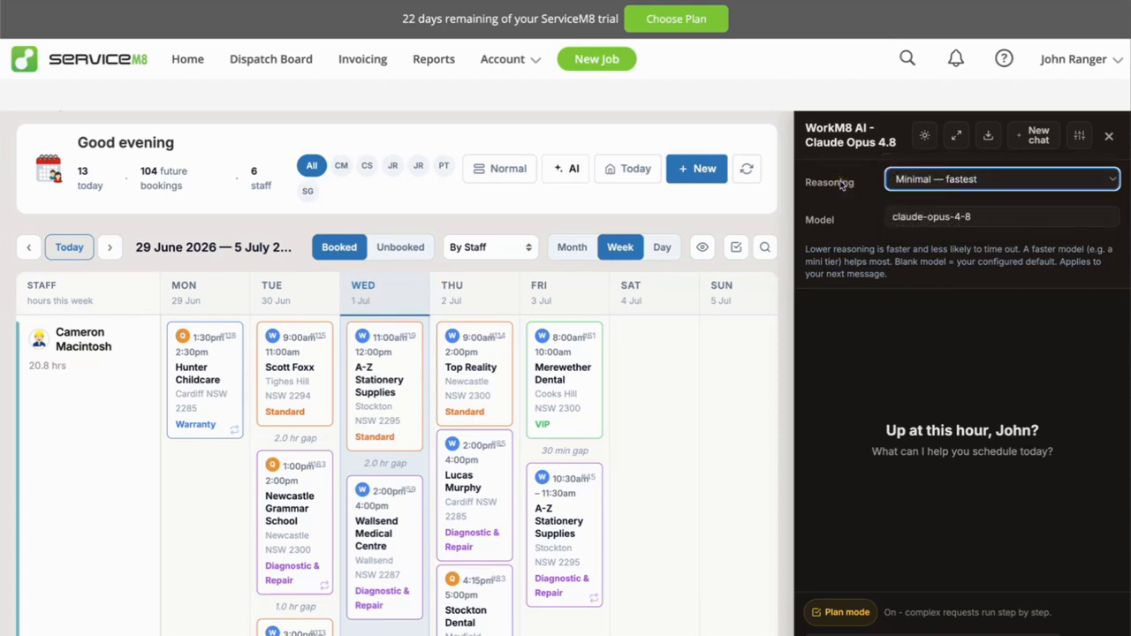
left_click(974, 181)
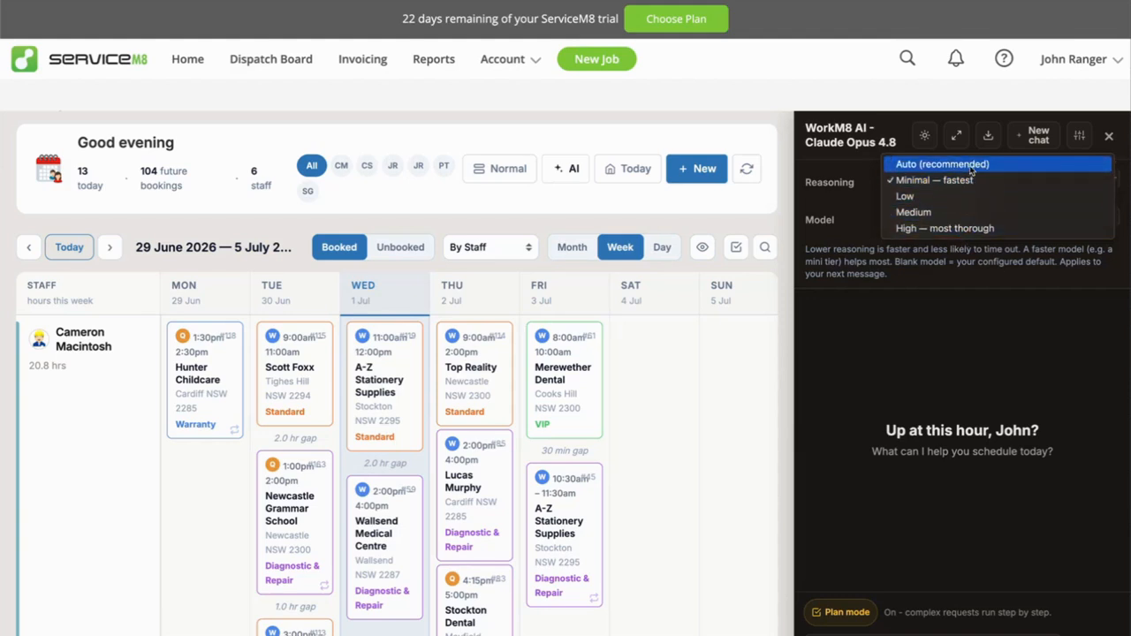
left_click(972, 165)
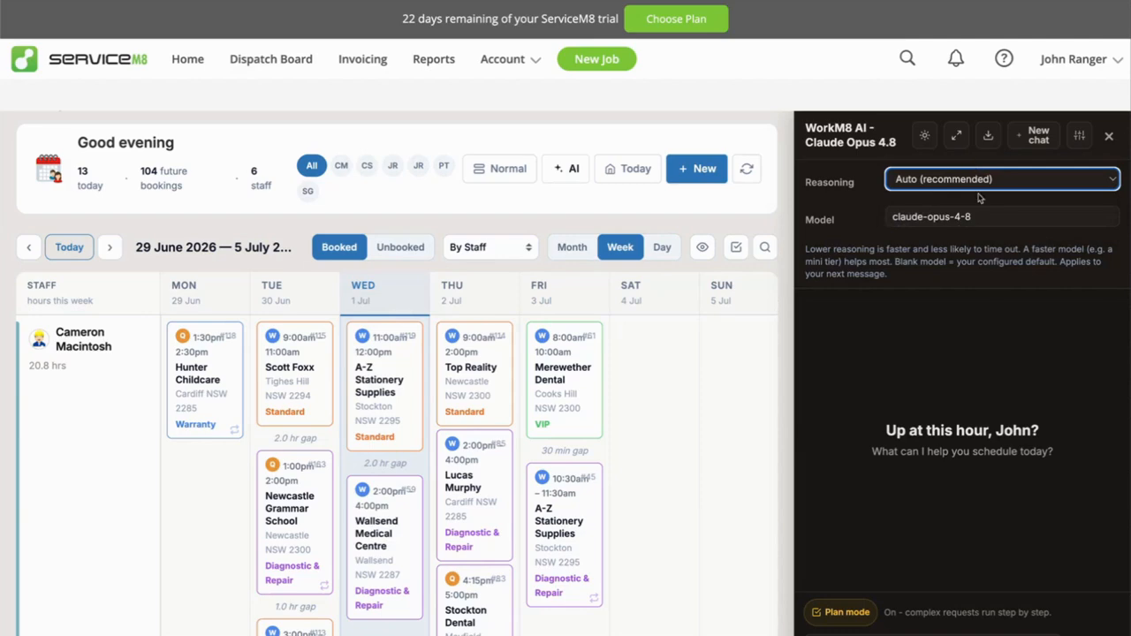
Replace the part of the model name after "claude-" with "sonn", overwrite that with "op", and close the assistant's settings.
left_click(996, 220)
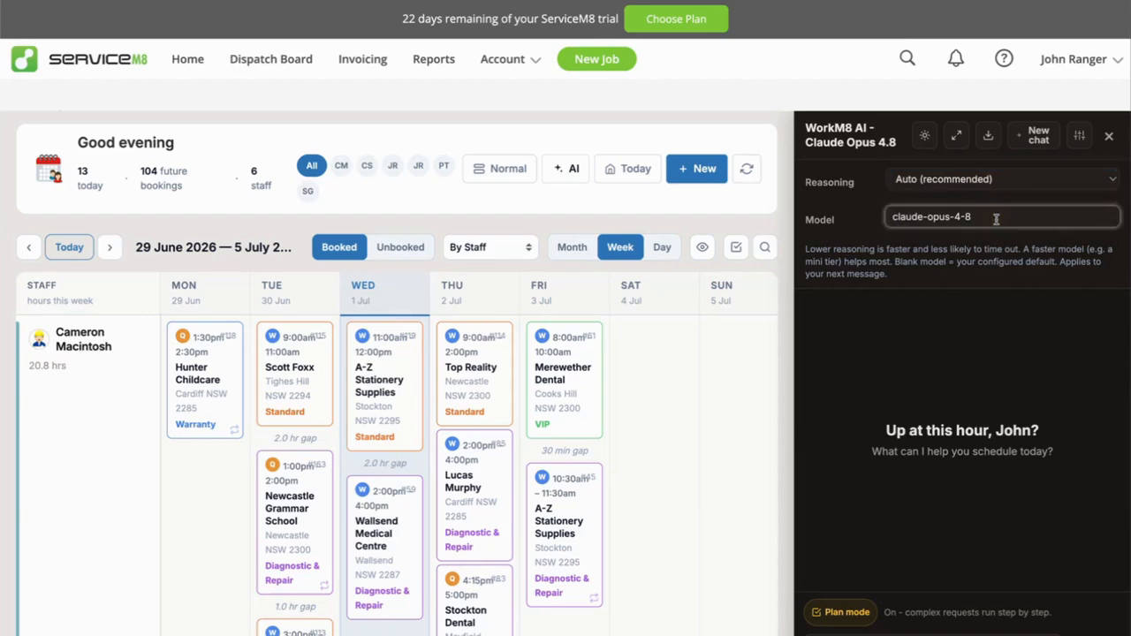
left_click_drag(996, 220, 890, 218)
left_click(1002, 218)
left_click_drag(927, 216, 1011, 218)
key("BackSpace")
type("sonnet")
left_click_drag(927, 216, 1008, 216)
type("op")
left_click(1079, 135)
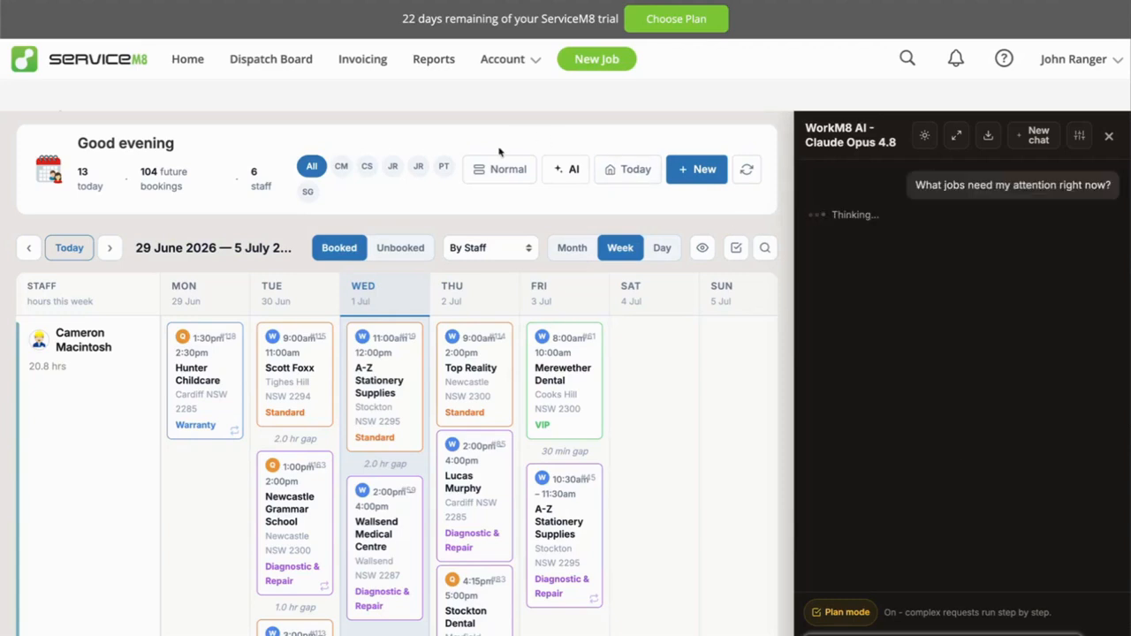
Return to the Today dashboard and review the assistant's answer on which unscheduled jobs need attention.
left_click(616, 171)
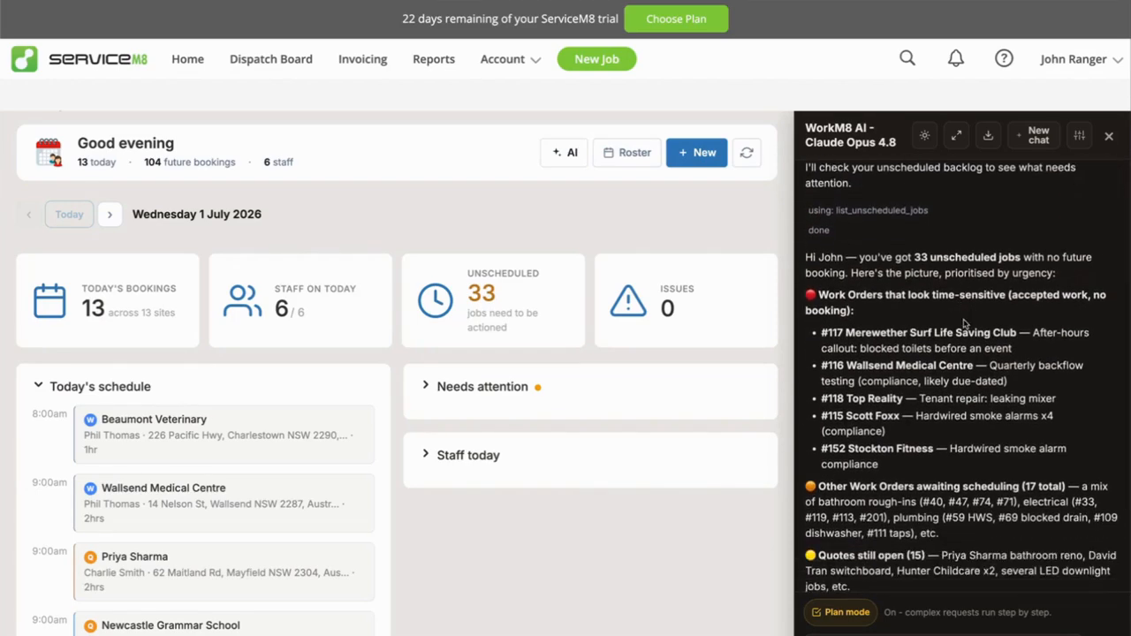
scroll(930, 298, "up", 3)
left_click_drag(914, 262, 1030, 280)
left_click(1008, 310)
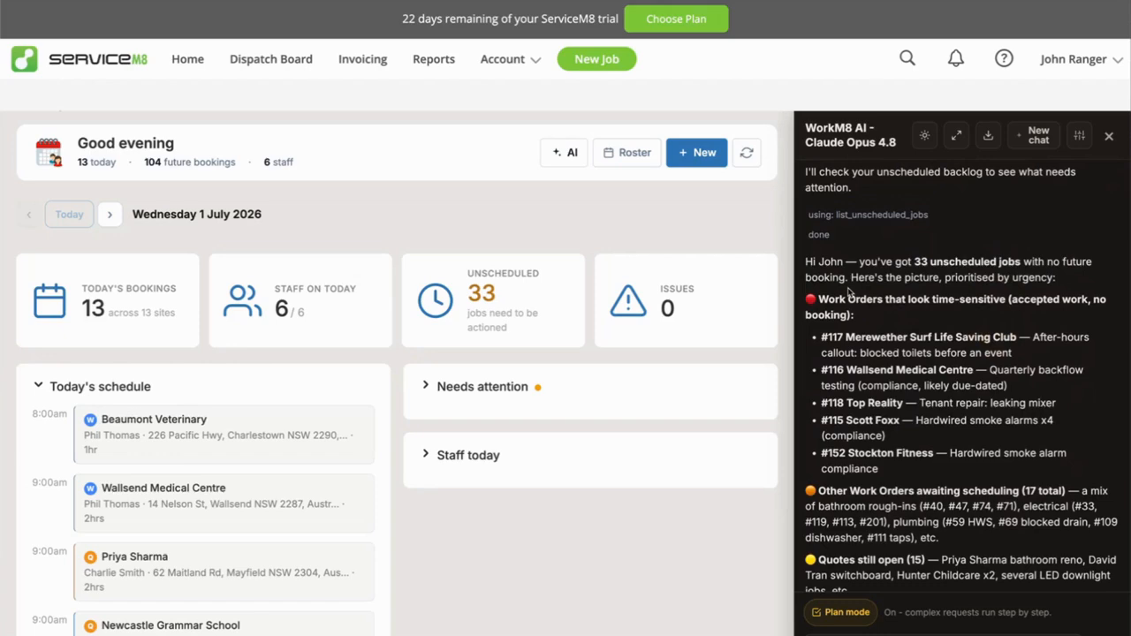
scroll(925, 329, "down", 10)
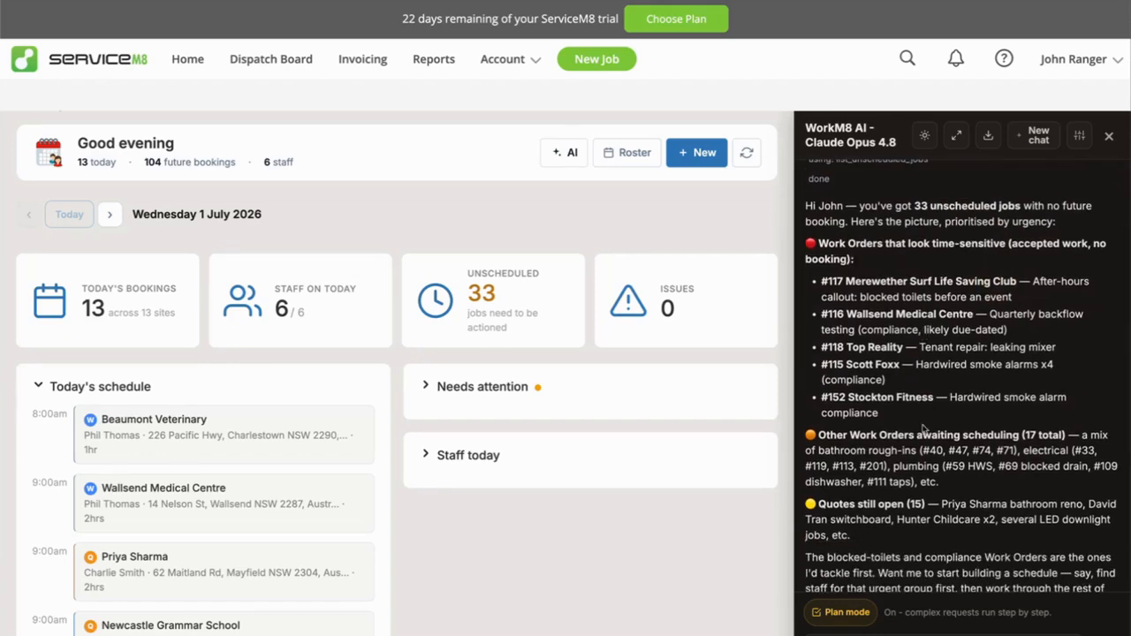
scroll(911, 368, "up", 3)
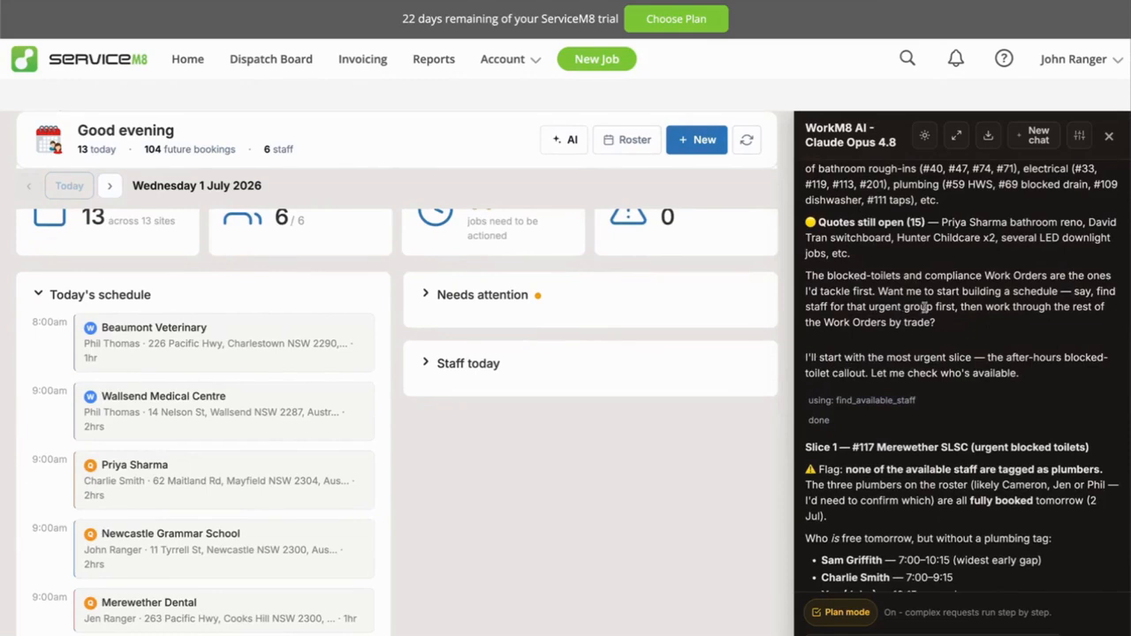
Choose the staff member with the widest early gap for the urgent Merewether callout and approve the booking for Thu 2 Jul, 7:00 to 9:00 am.
scroll(917, 346, "down", 3)
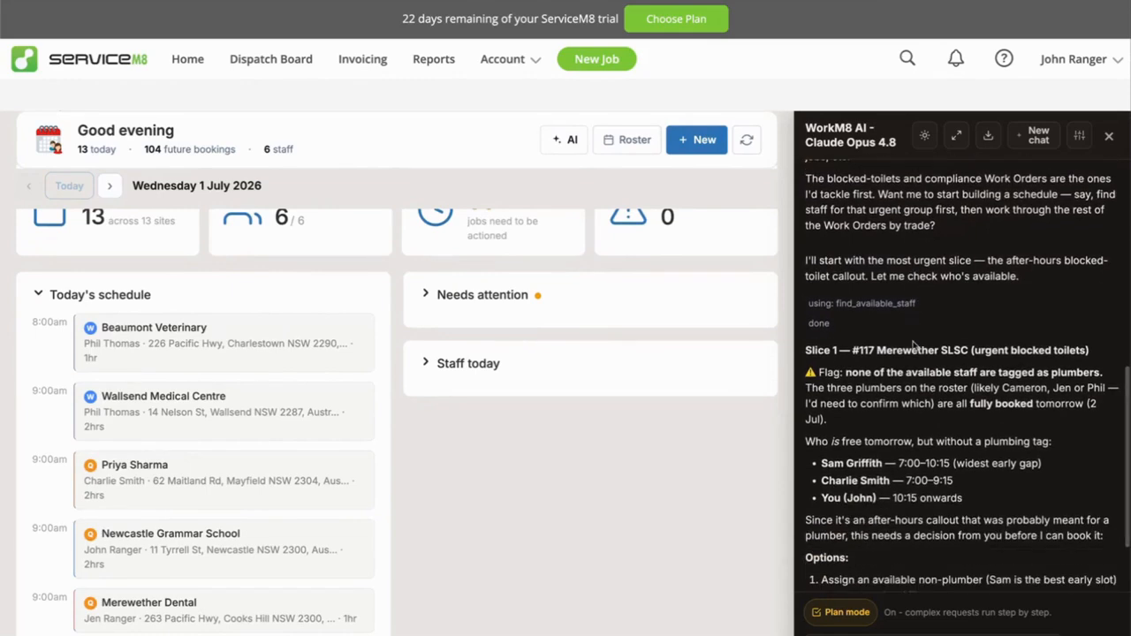
scroll(914, 346, "up", 1)
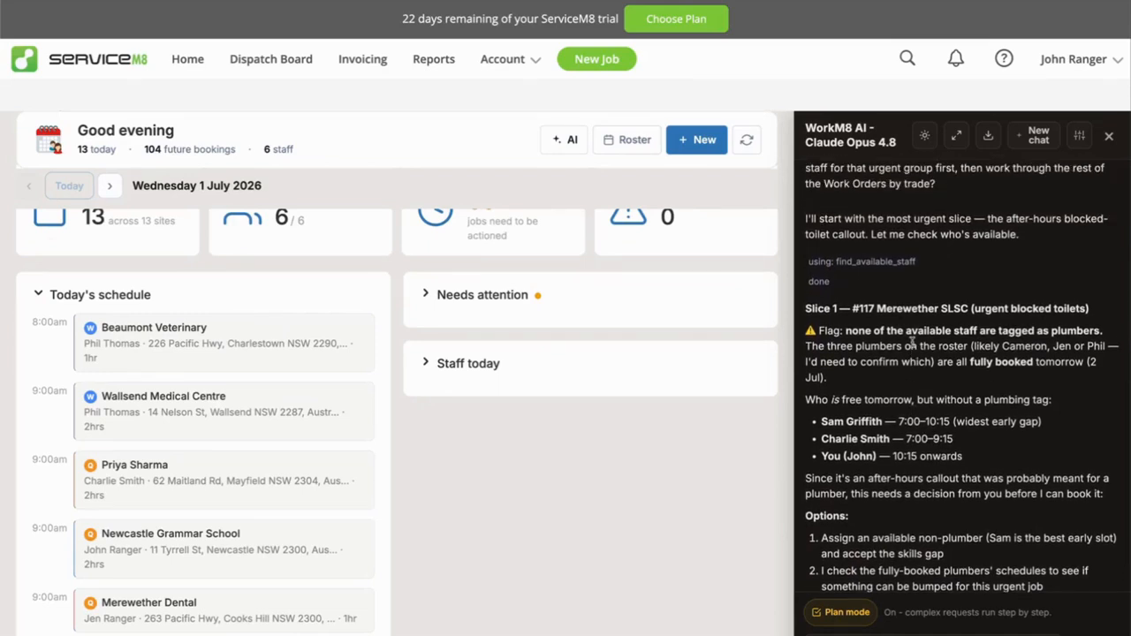
scroll(926, 450, "down", 1)
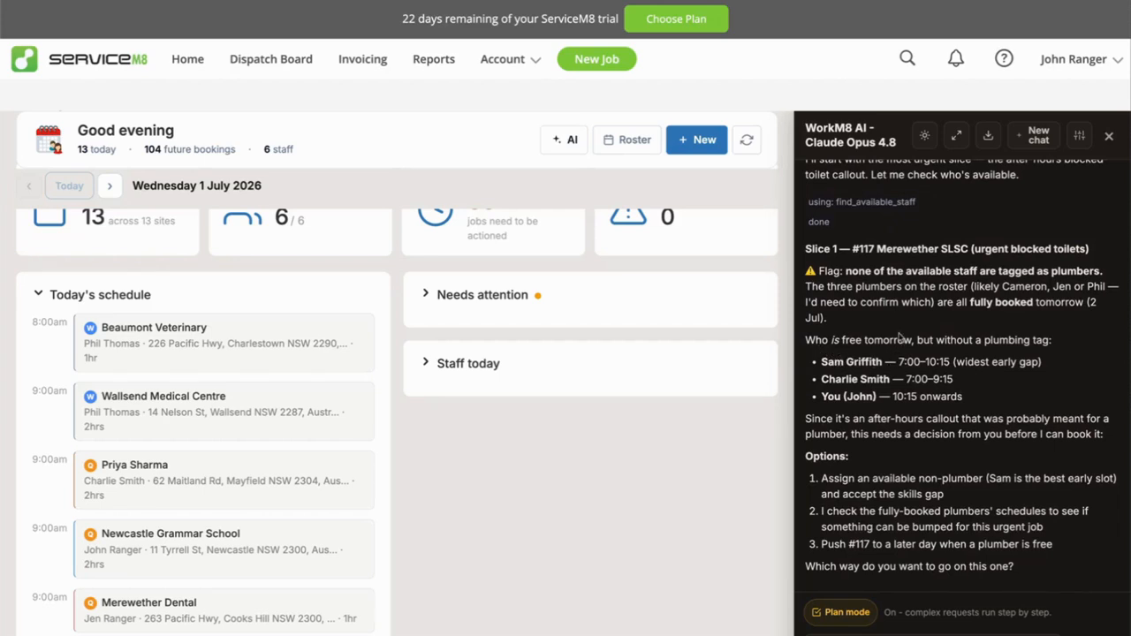
scroll(866, 298, "up", 1)
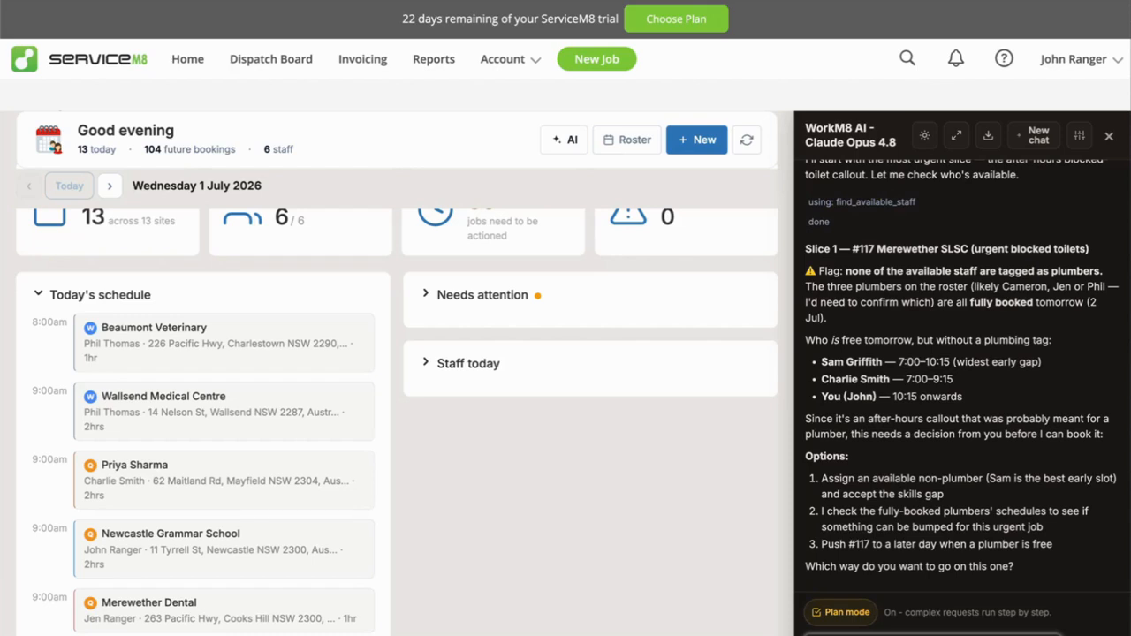
key("Return")
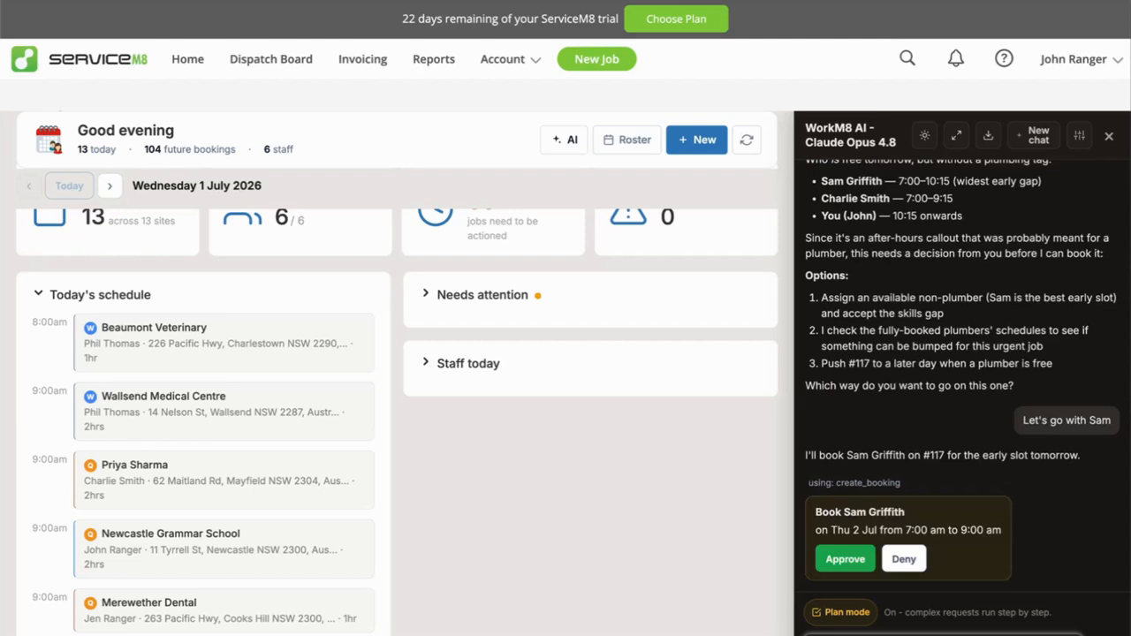
left_click(845, 559)
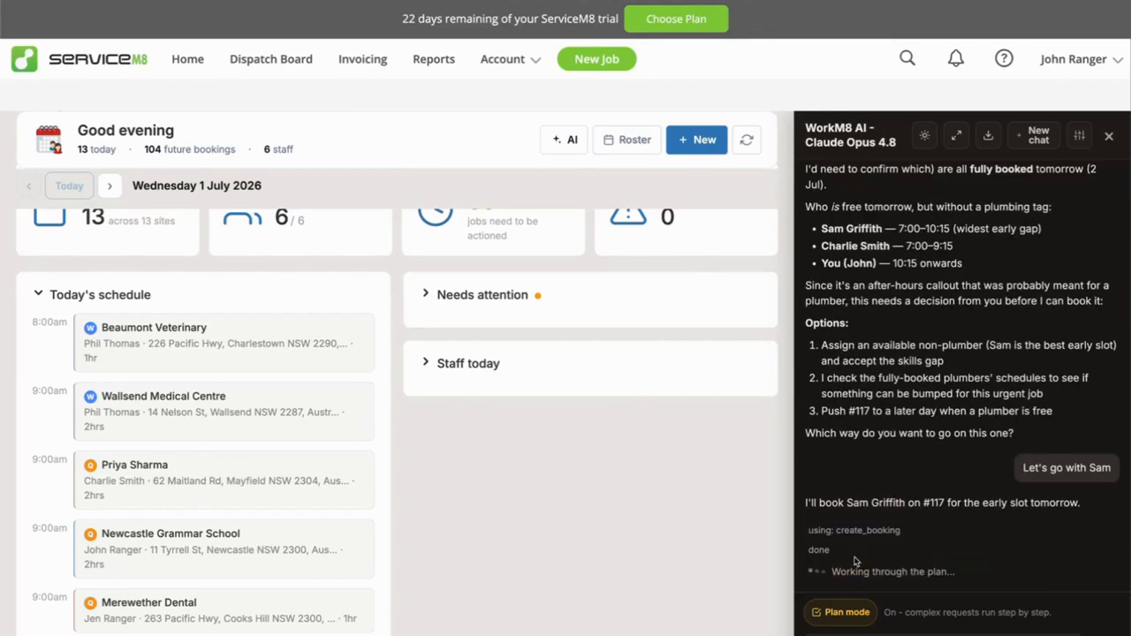
Filter the week roster to the staff member being booked and approve the assistant's repeated booking request for the Merewether callout.
left_click(627, 140)
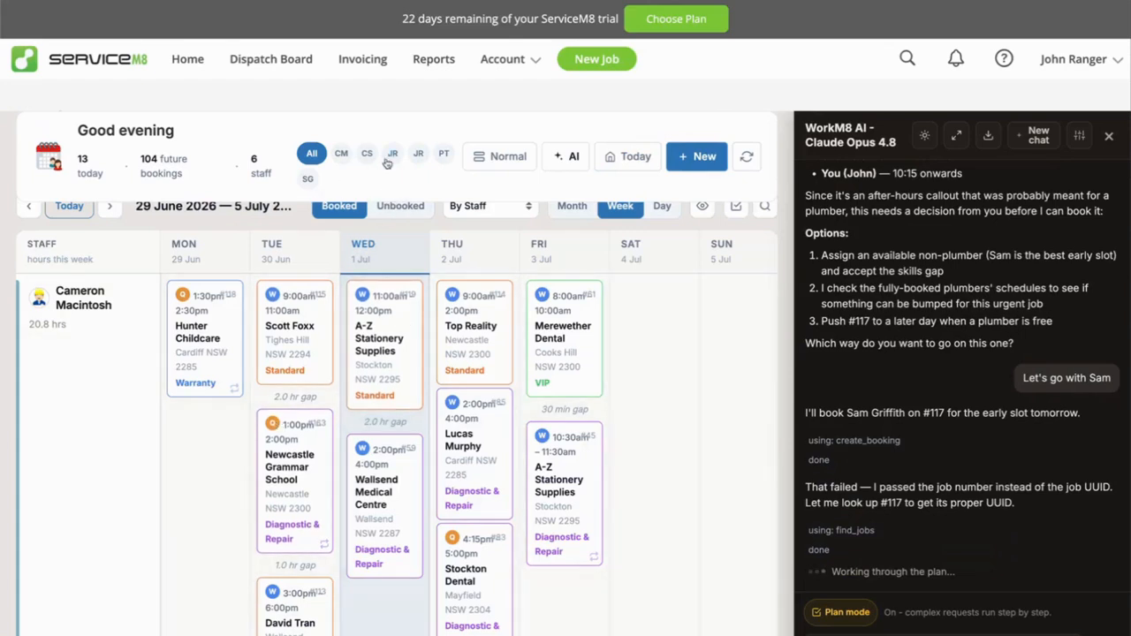
left_click(309, 179)
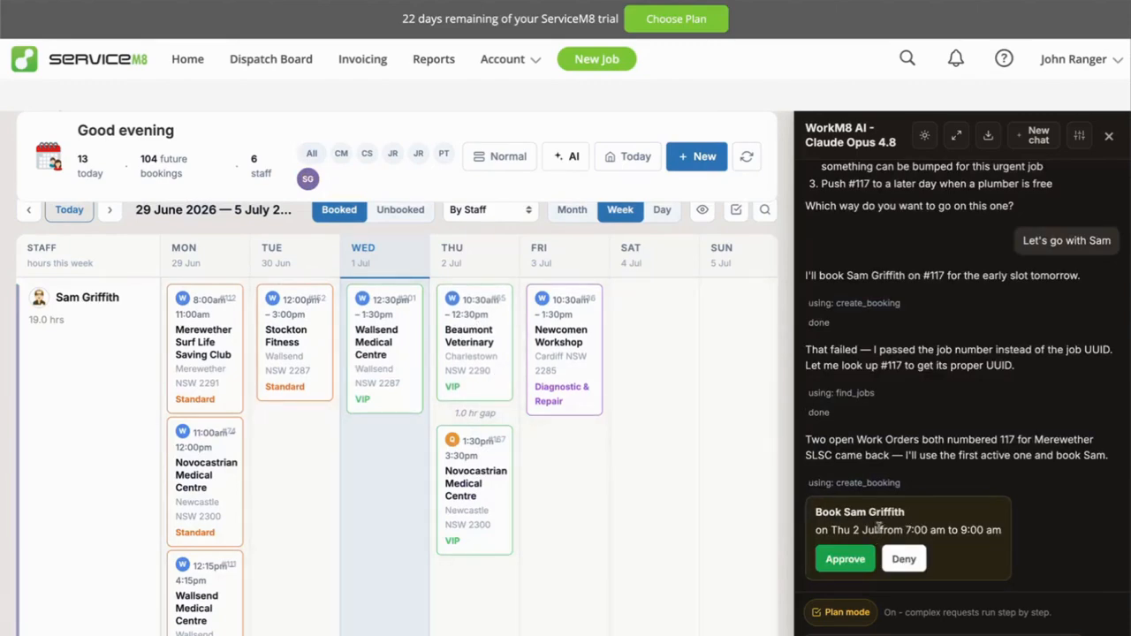
scroll(886, 457, "up", 1)
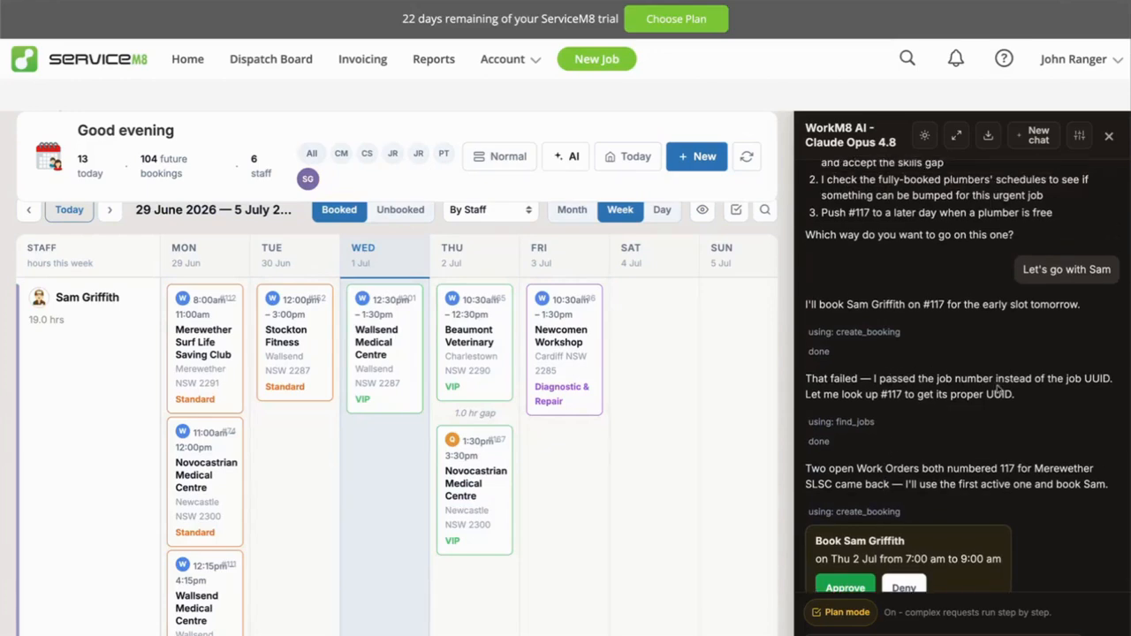
scroll(873, 548, "down", 1)
left_click(849, 557)
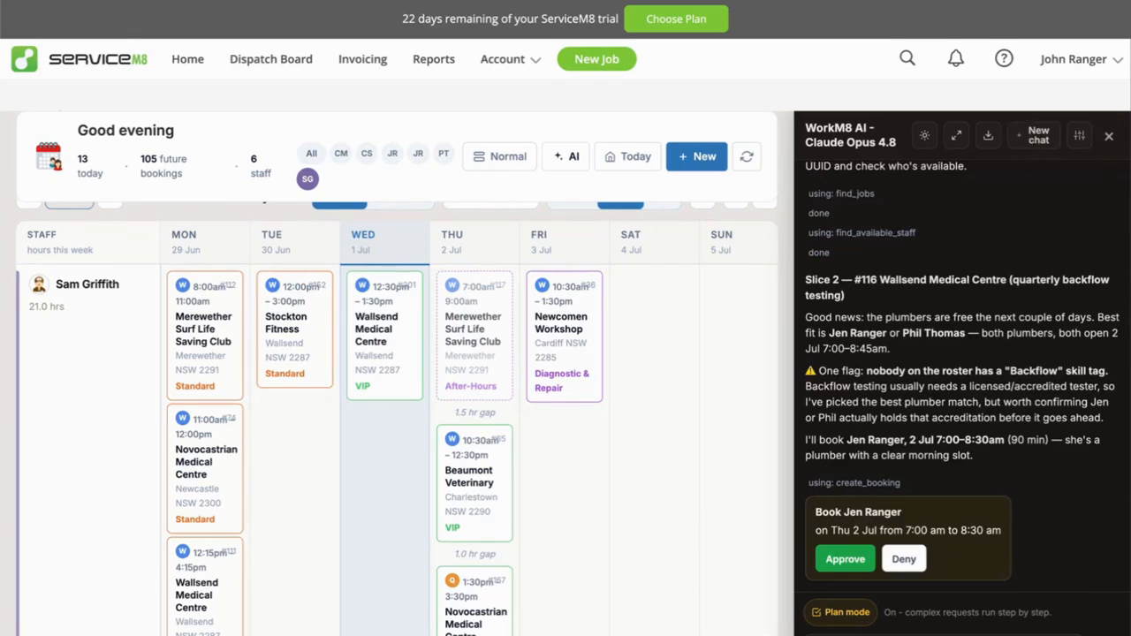
Stop the assistant's running plan and save the chat to Downloads as workm8-ai-chat_20260701_2140.
left_click(1096, 633)
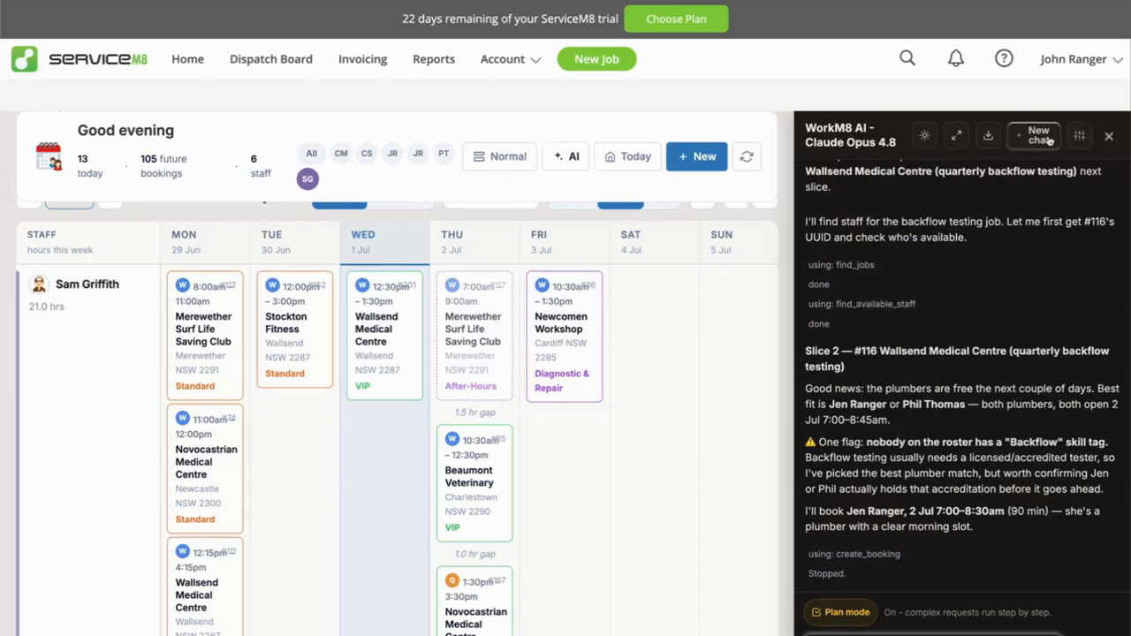
left_click(988, 137)
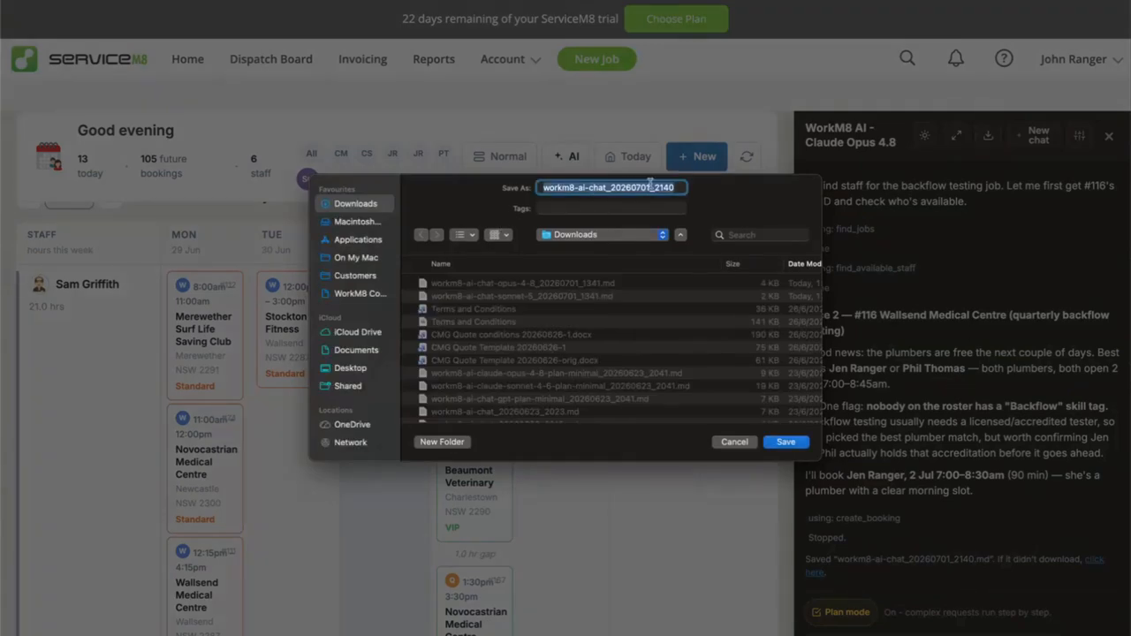
left_click(786, 443)
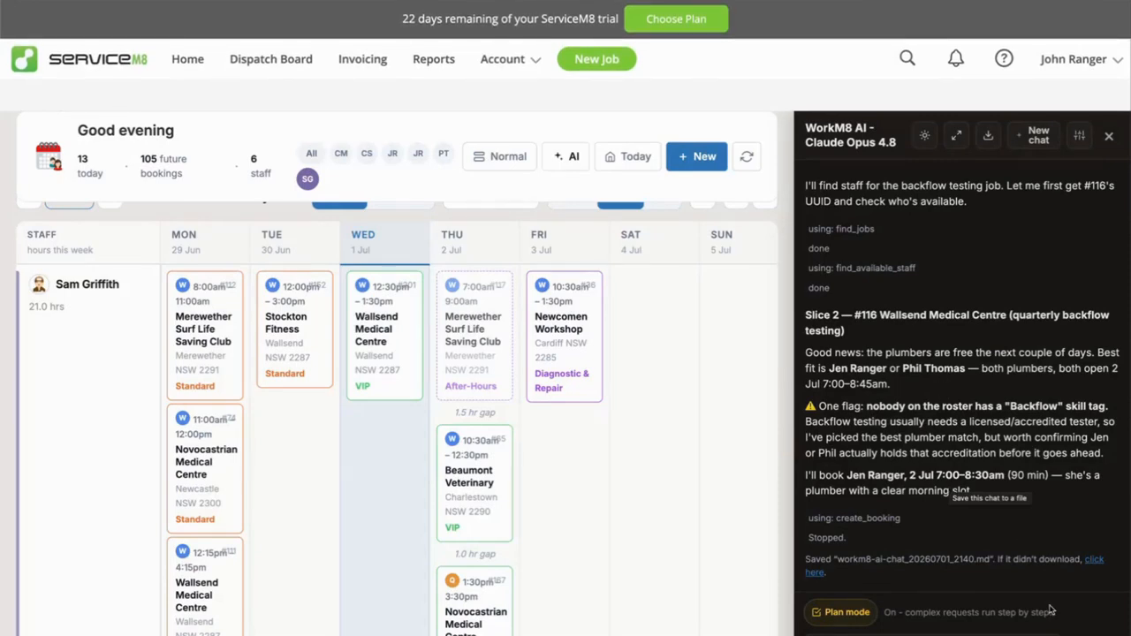
Close the assistant, return to today's dashboard, and open Ask AI for the unscheduled Beaumont Veterinary "Clear blocked drain" job.
left_click(1110, 137)
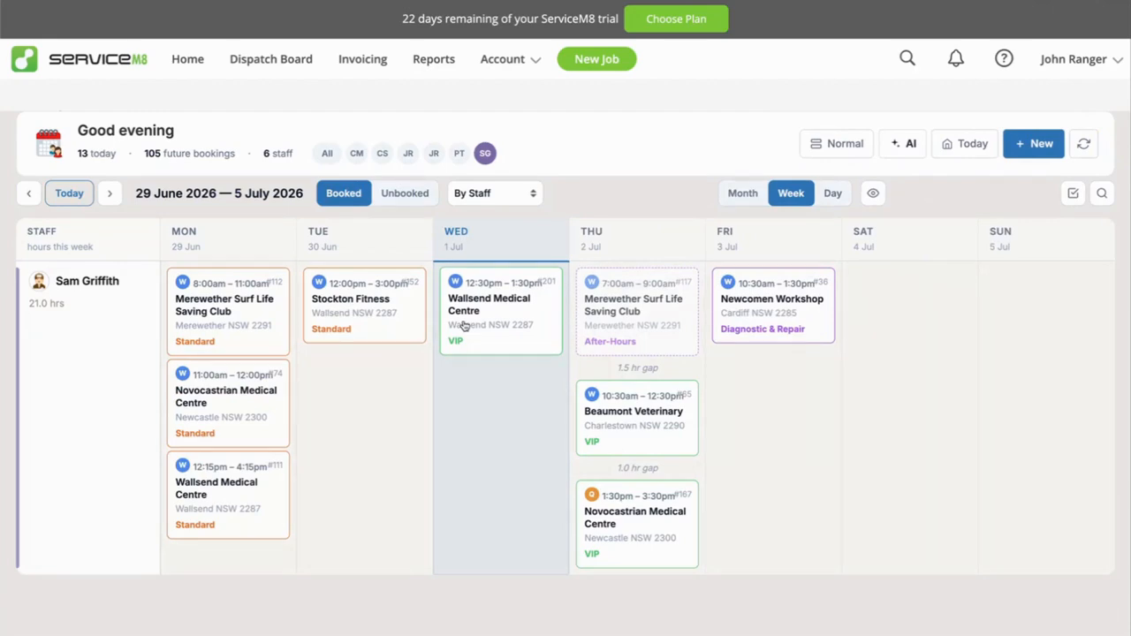
left_click(972, 144)
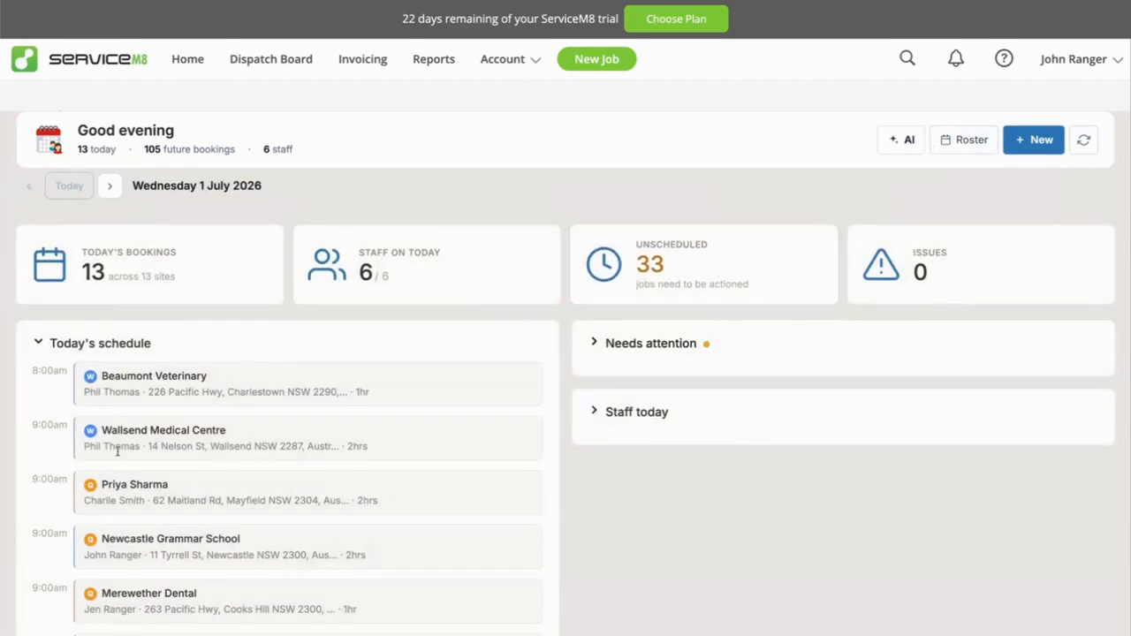
left_click(711, 243)
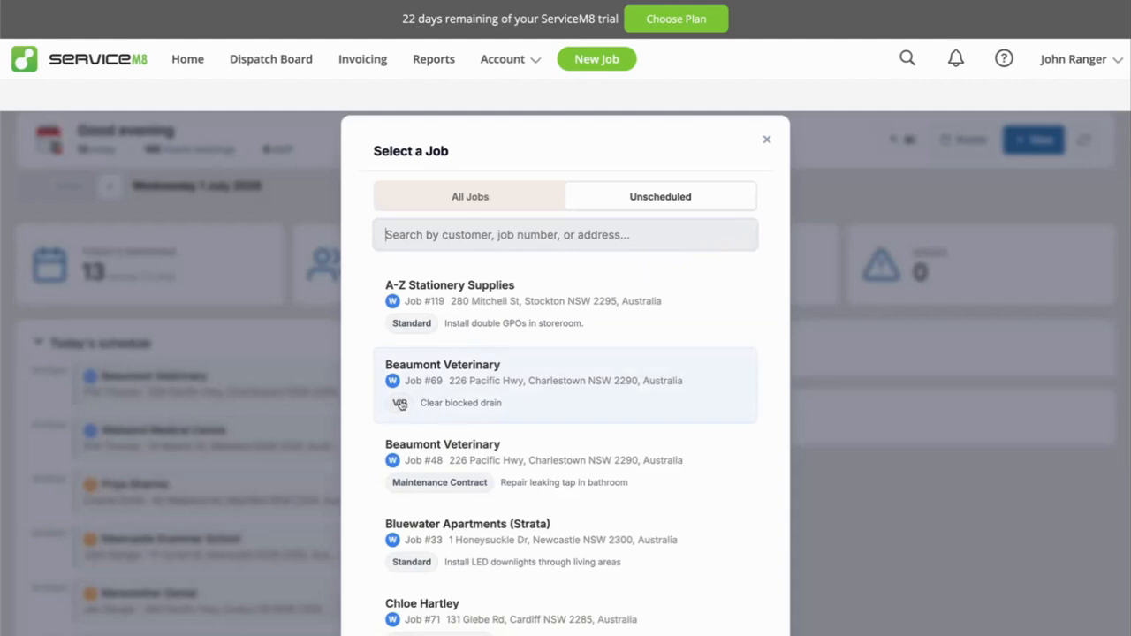
left_click(459, 378)
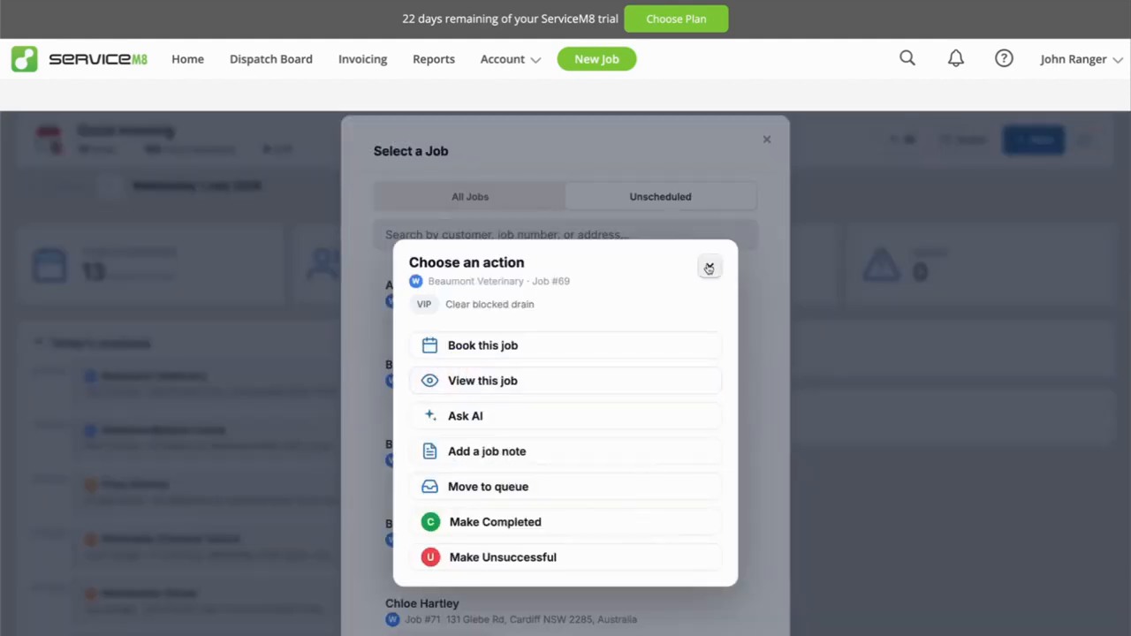
left_click(465, 423)
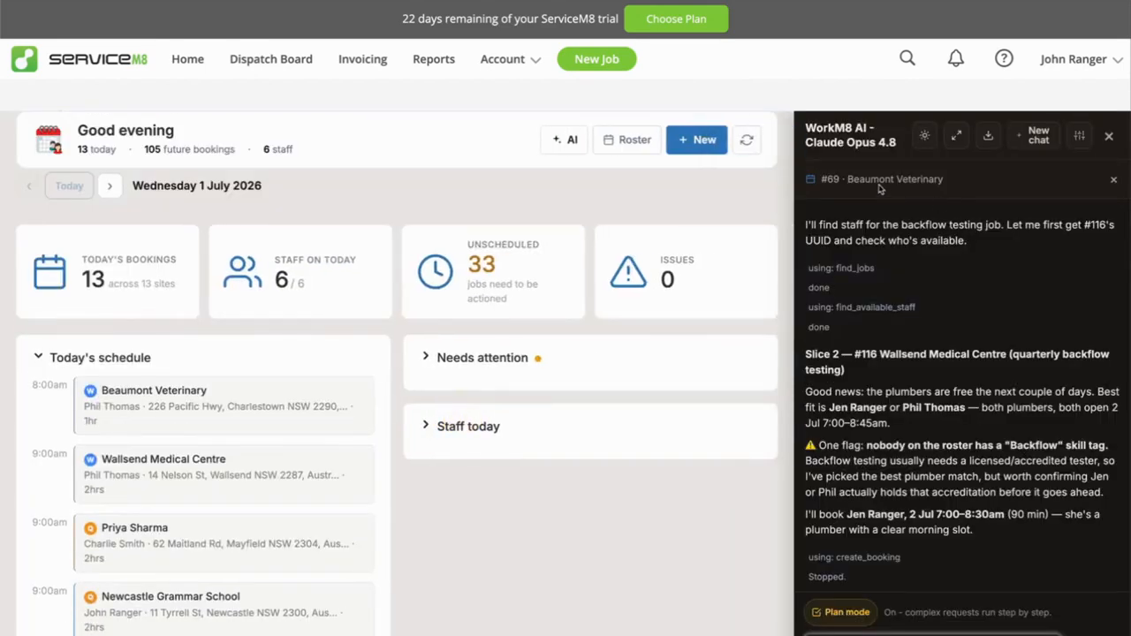
left_click_drag(824, 179, 946, 182)
left_click(948, 182)
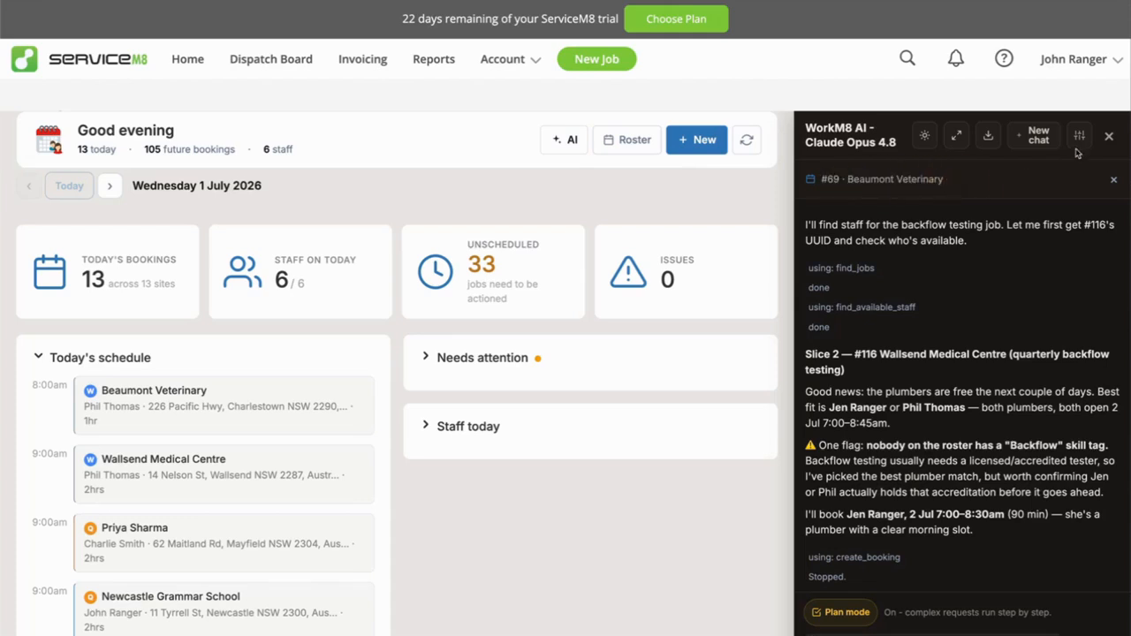
Start a new chat before closing the assistant, and expand Needs attention on the dashboard.
left_click(1039, 140)
left_click(1109, 136)
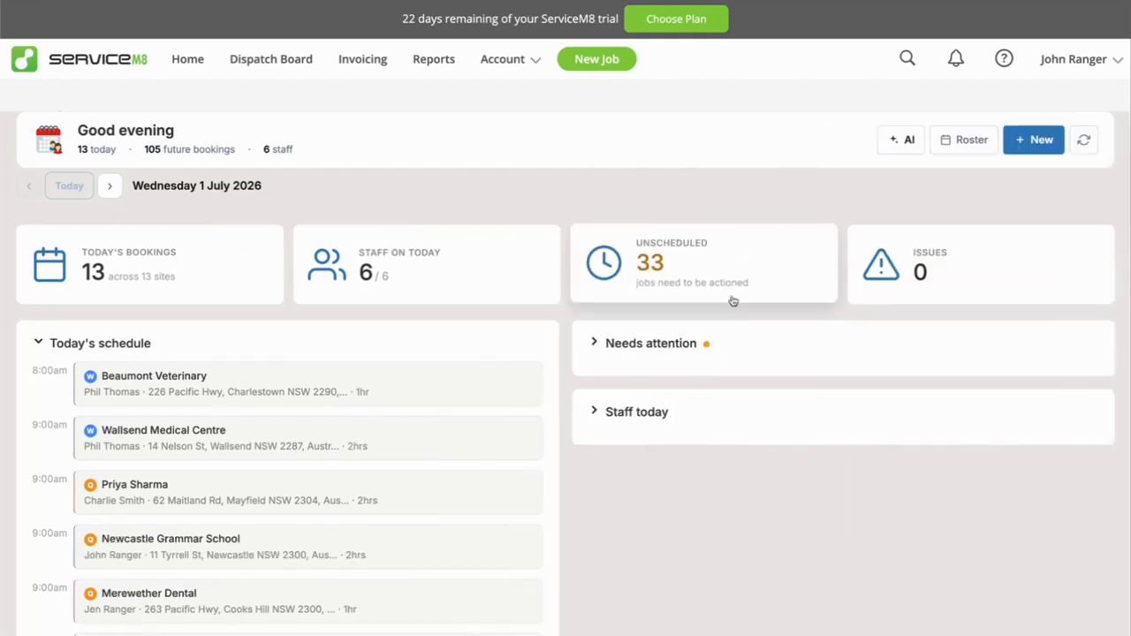
left_click(628, 344)
left_click(625, 345)
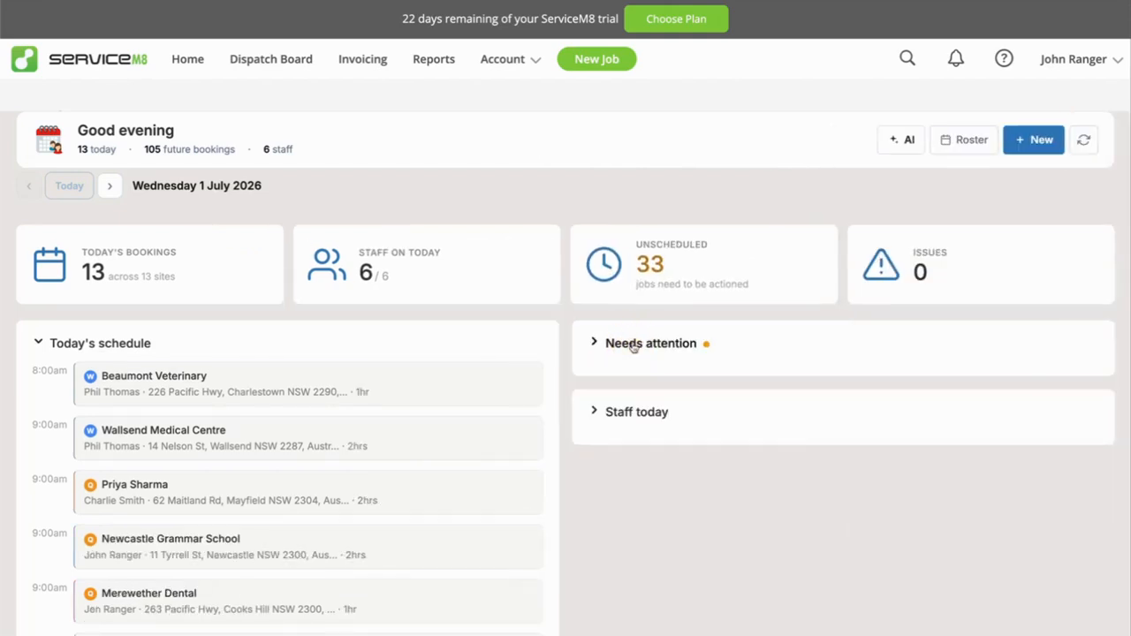
left_click(631, 345)
Ask the AI "Tell me about this job" for Beaumont Veterinary's unscheduled blocked-drain job, and clear the chat and close the assistant.
left_click(676, 278)
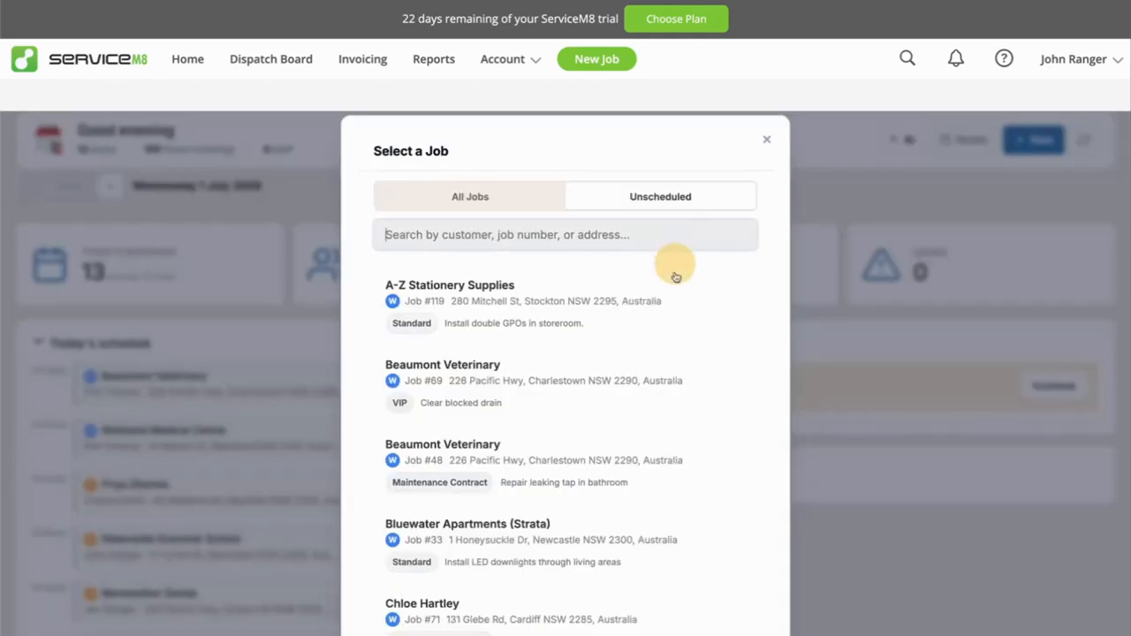
left_click(475, 372)
left_click(461, 416)
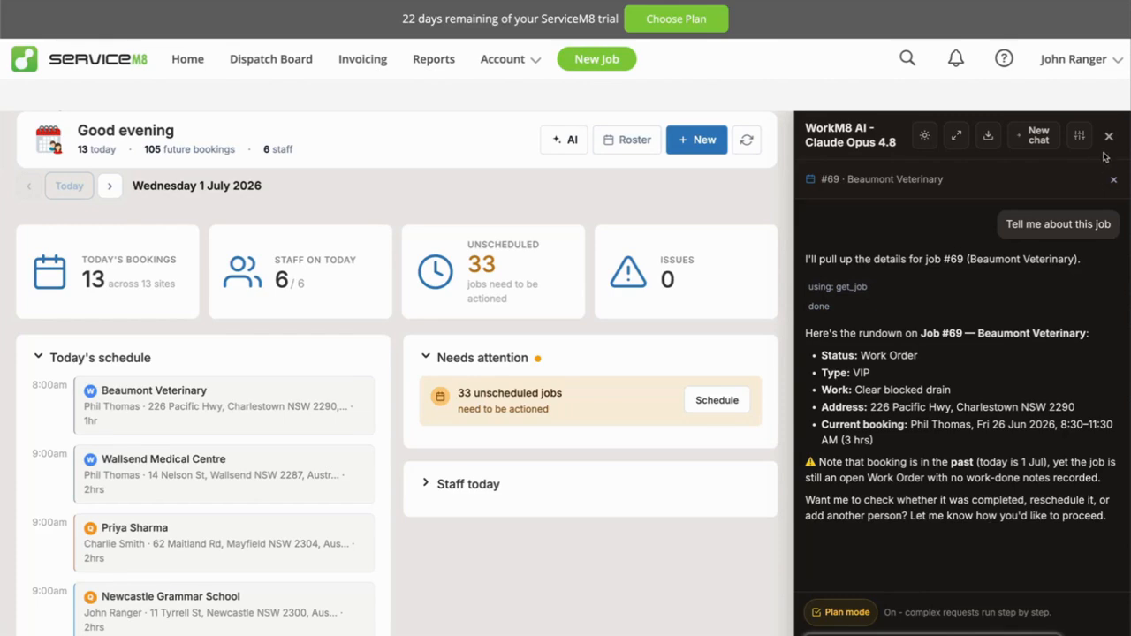
left_click(1040, 139)
left_click(1109, 135)
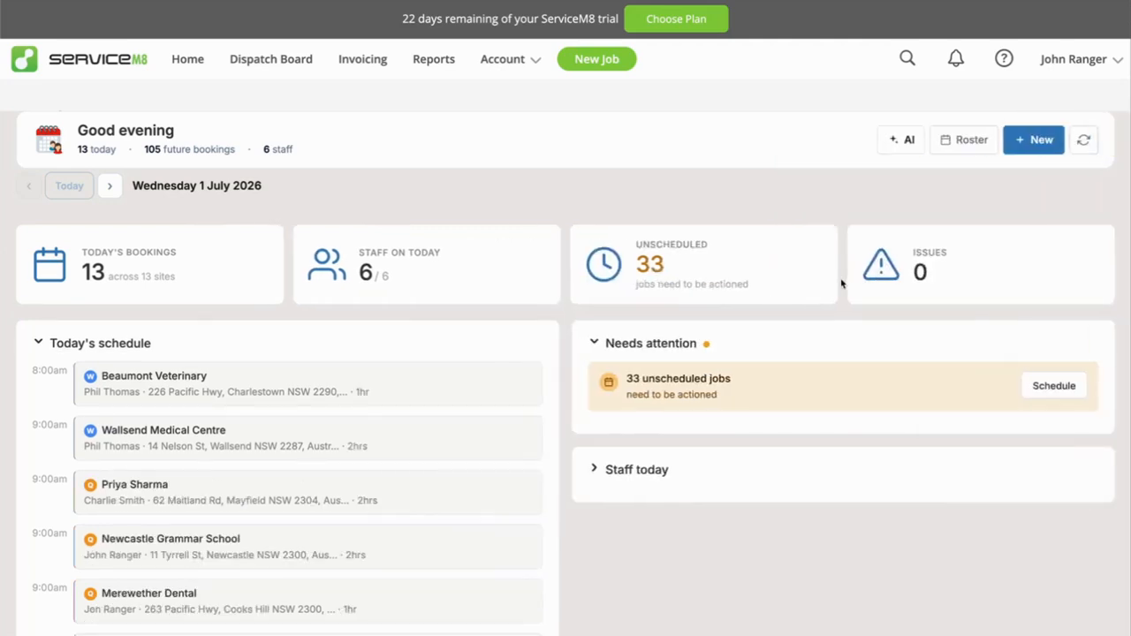
Collapse today's schedule and start a new booking for Beaumont Veterinary's unscheduled "Clear blocked drain" job.
left_click(93, 343)
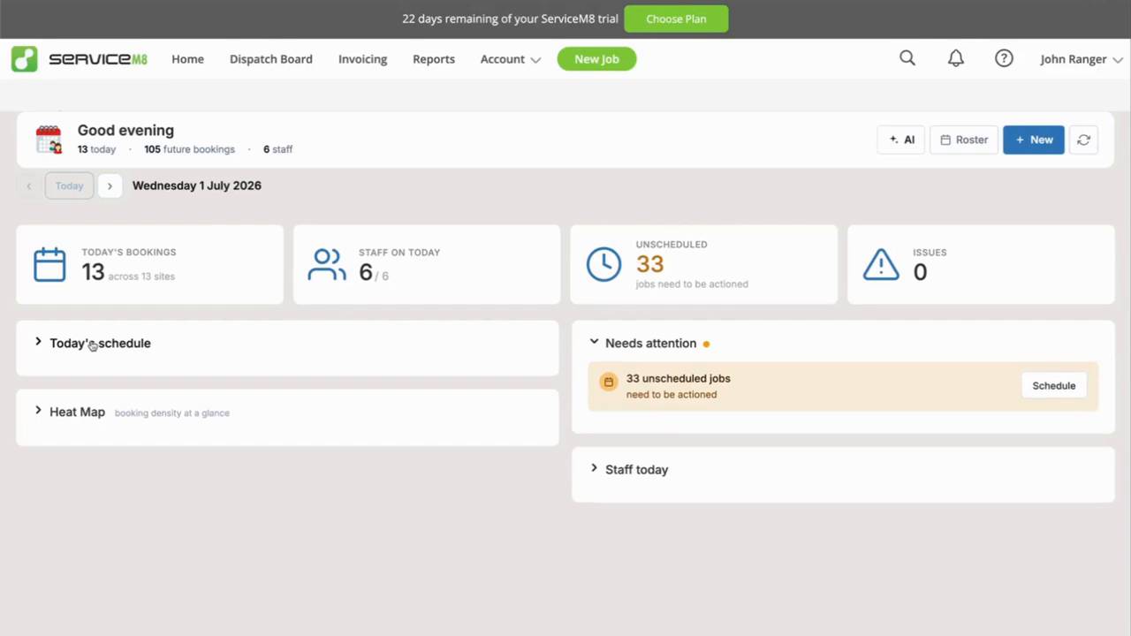
left_click(670, 258)
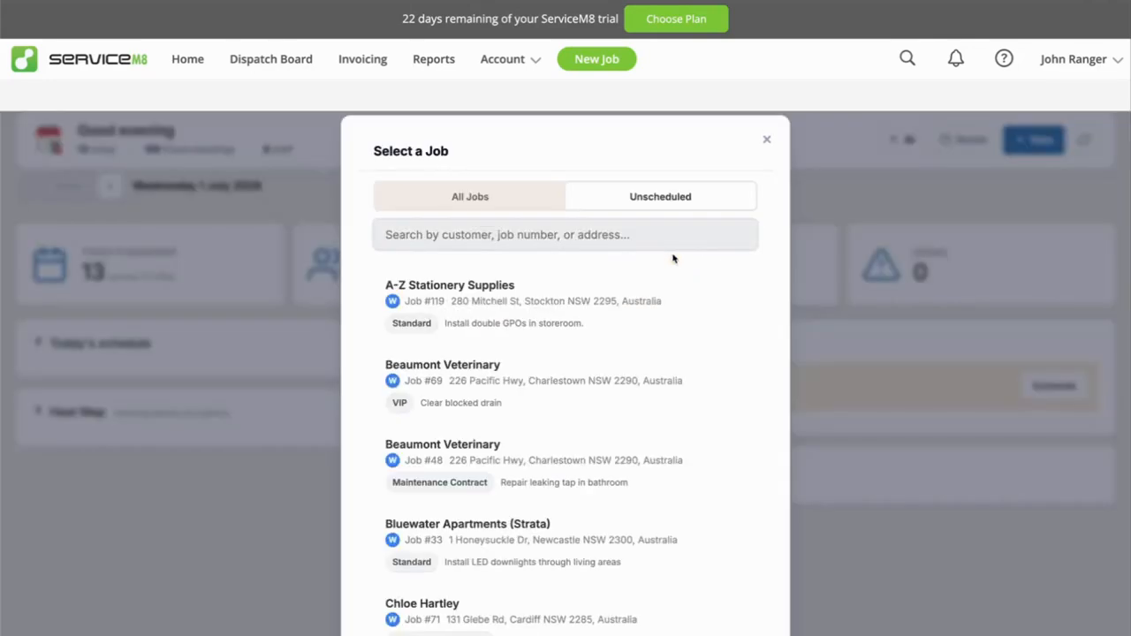
left_click(436, 375)
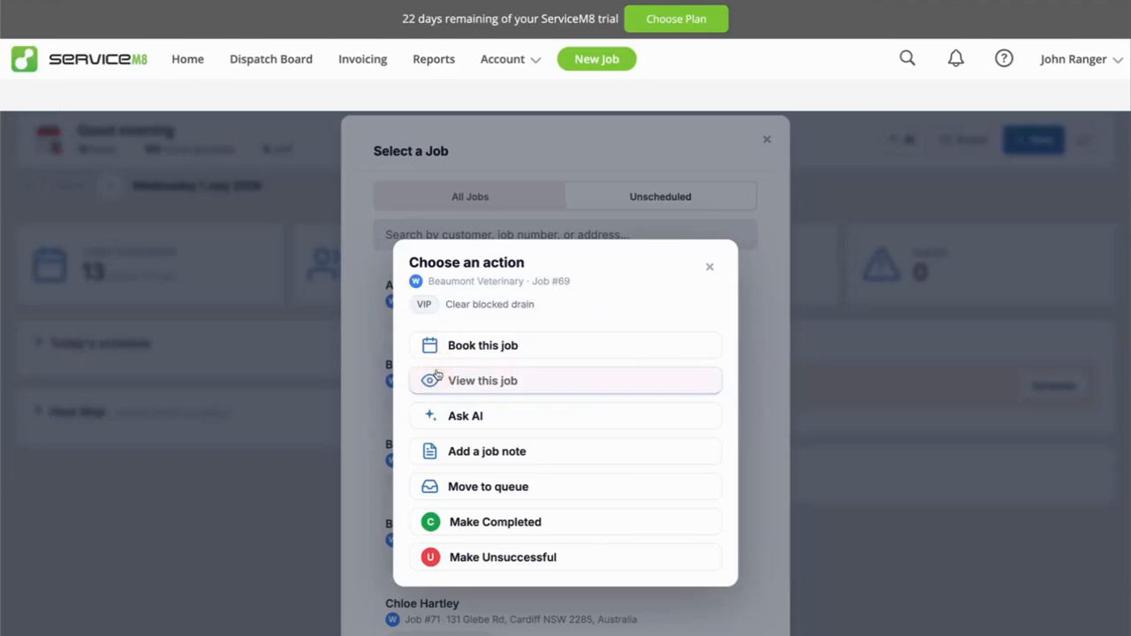
left_click(484, 347)
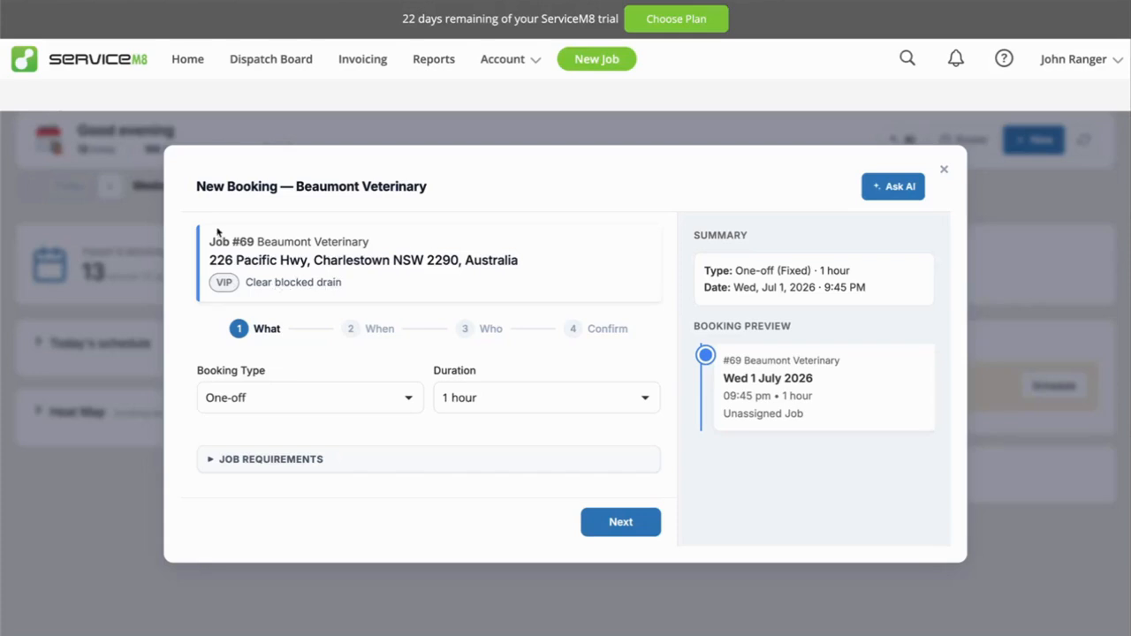
left_click_drag(341, 283, 245, 289)
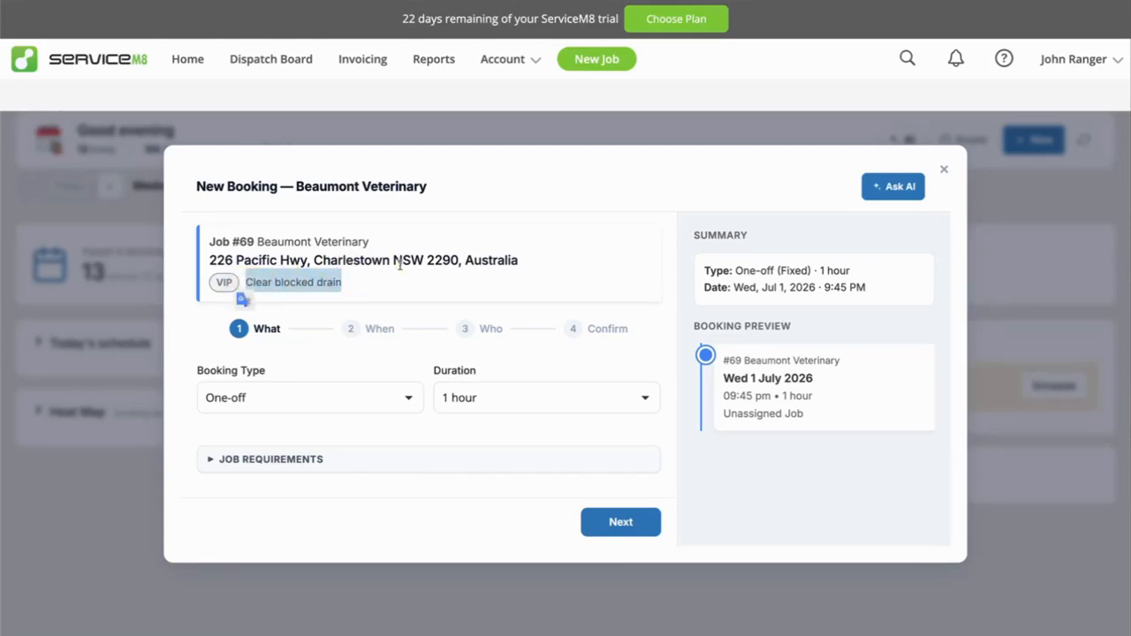
left_click(244, 288)
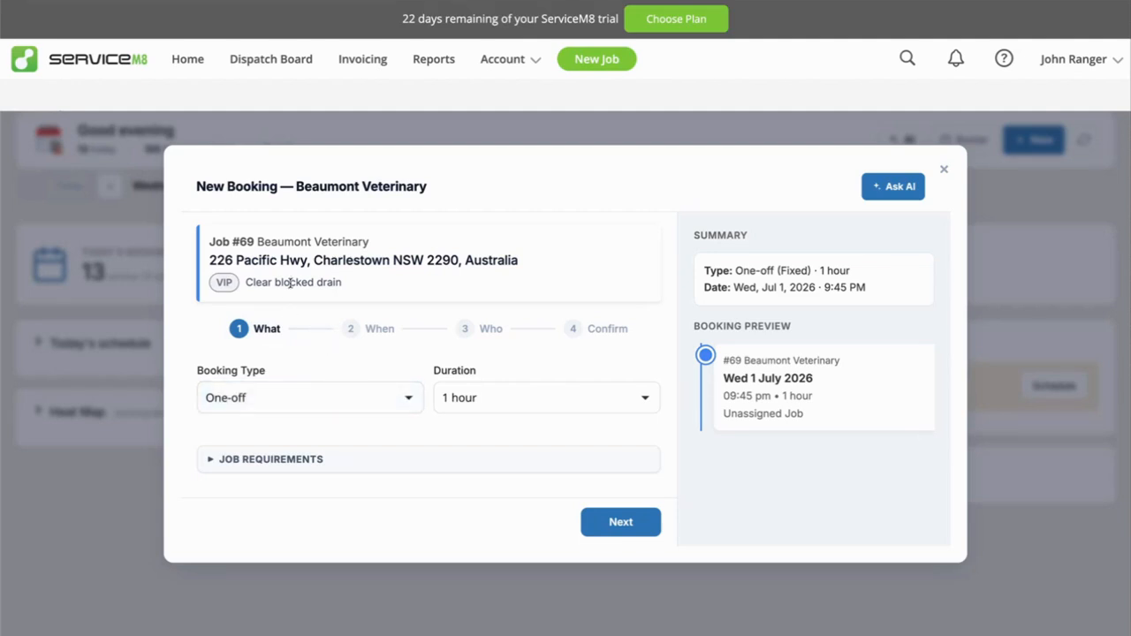
Set the booking type to Recurring and look through the previewed weekly bookings.
left_click(275, 399)
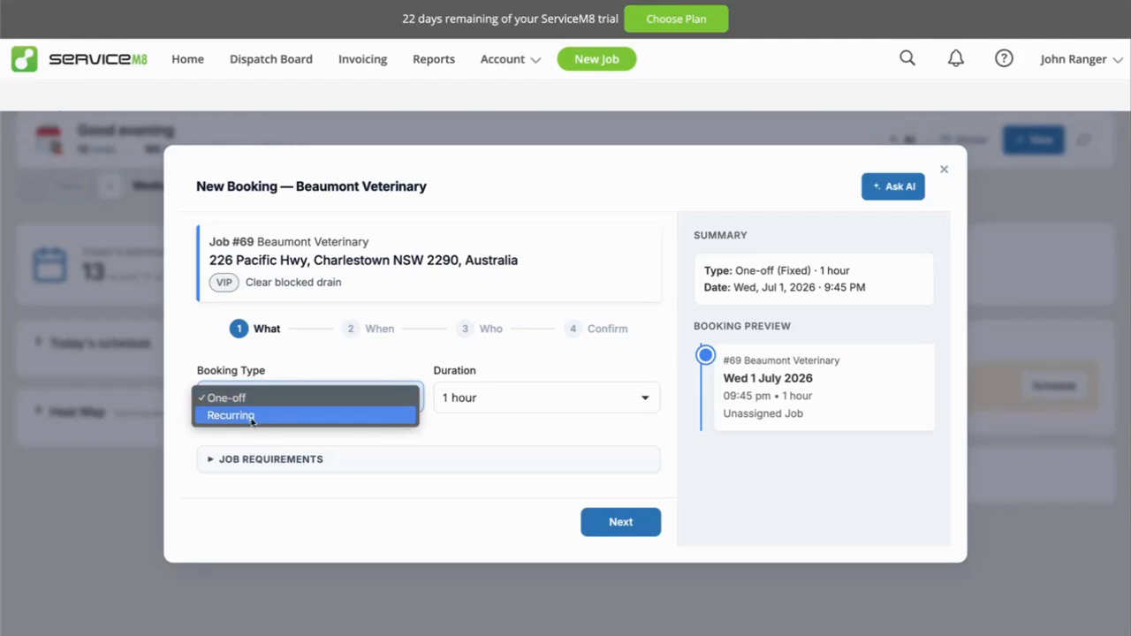
left_click(252, 415)
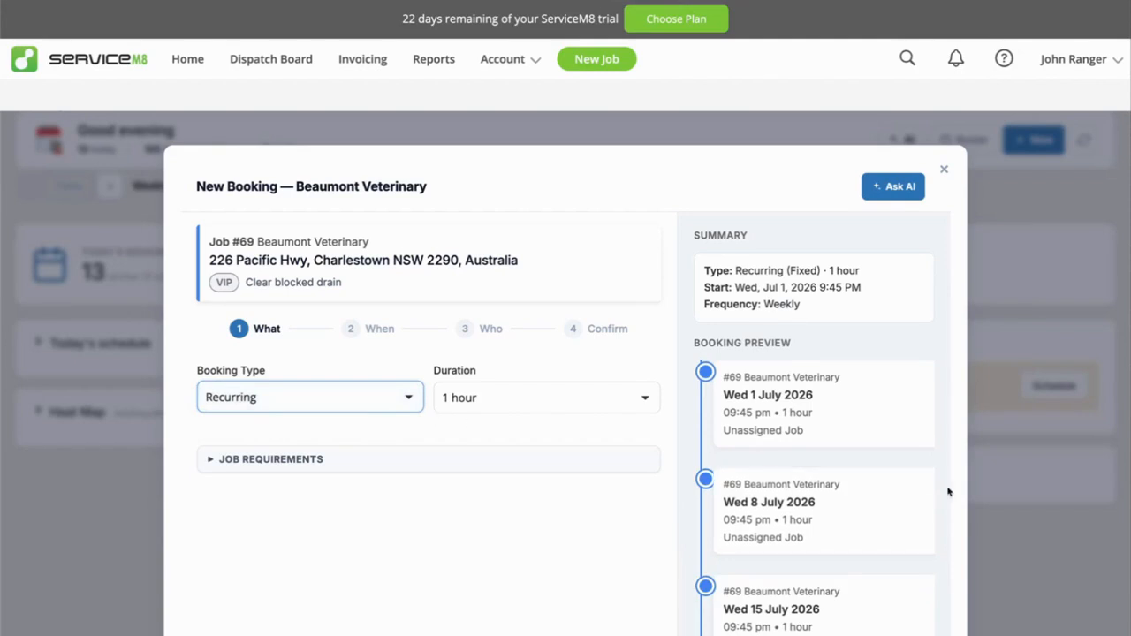
scroll(823, 581, "down", 3)
scroll(823, 581, "up", 4)
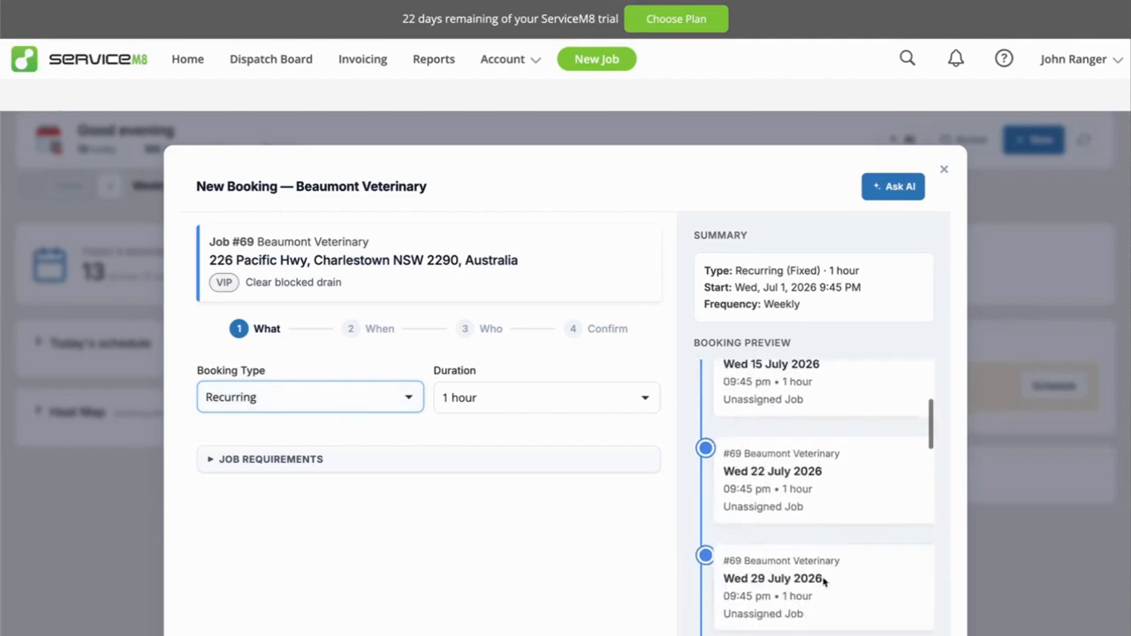
Try the Custom duration option for the booking and return the duration to 1 hour.
left_click(527, 400)
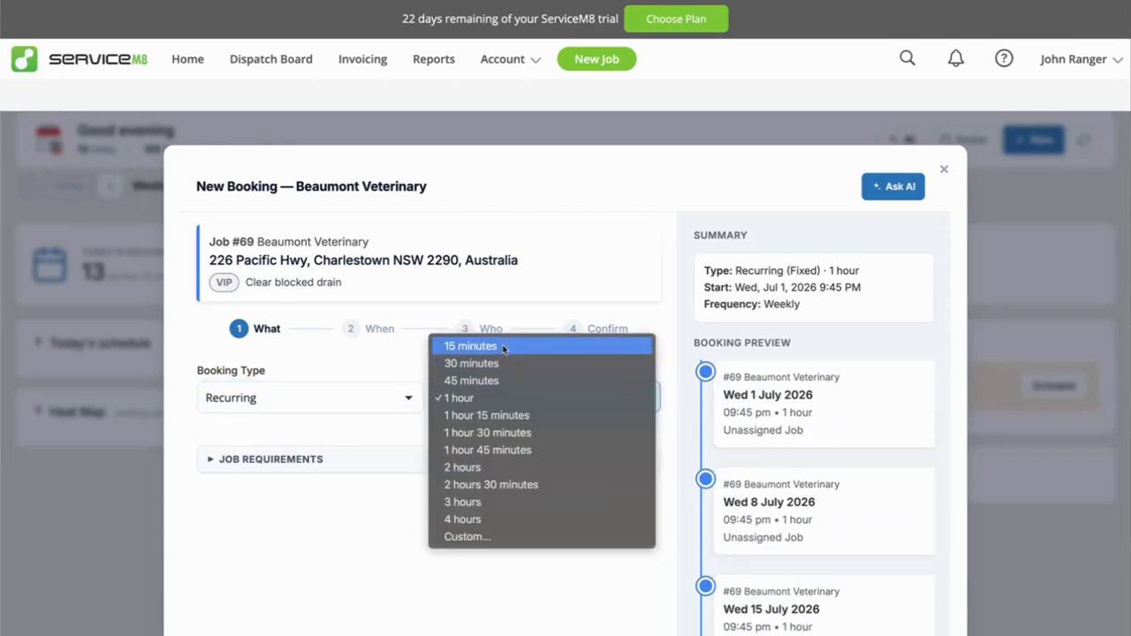
left_click(471, 538)
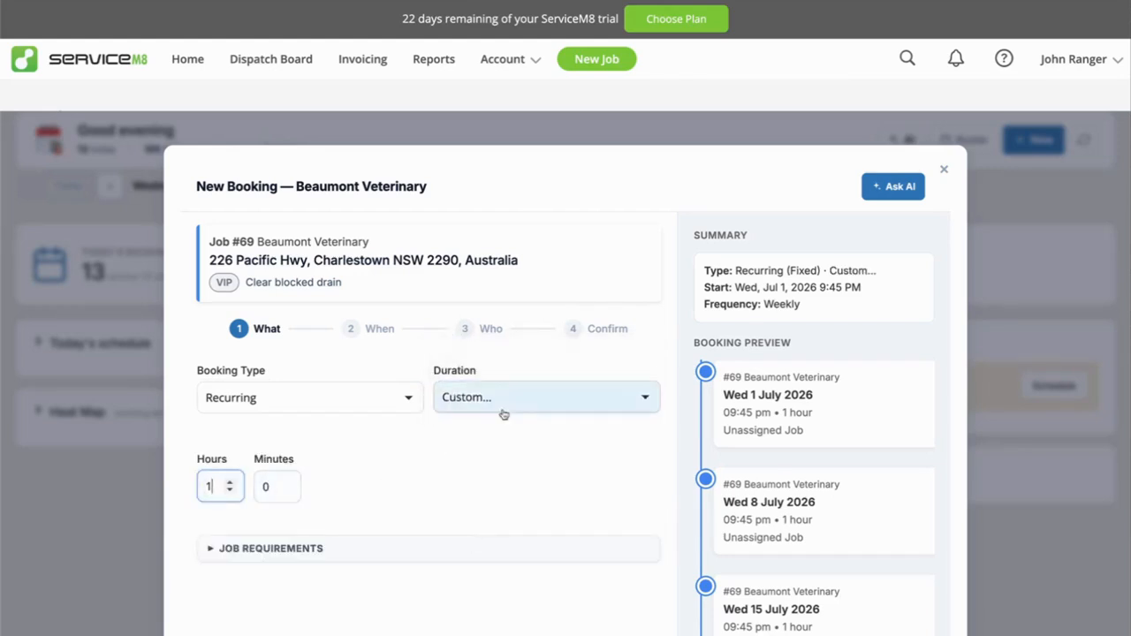
left_click(503, 405)
left_click(493, 260)
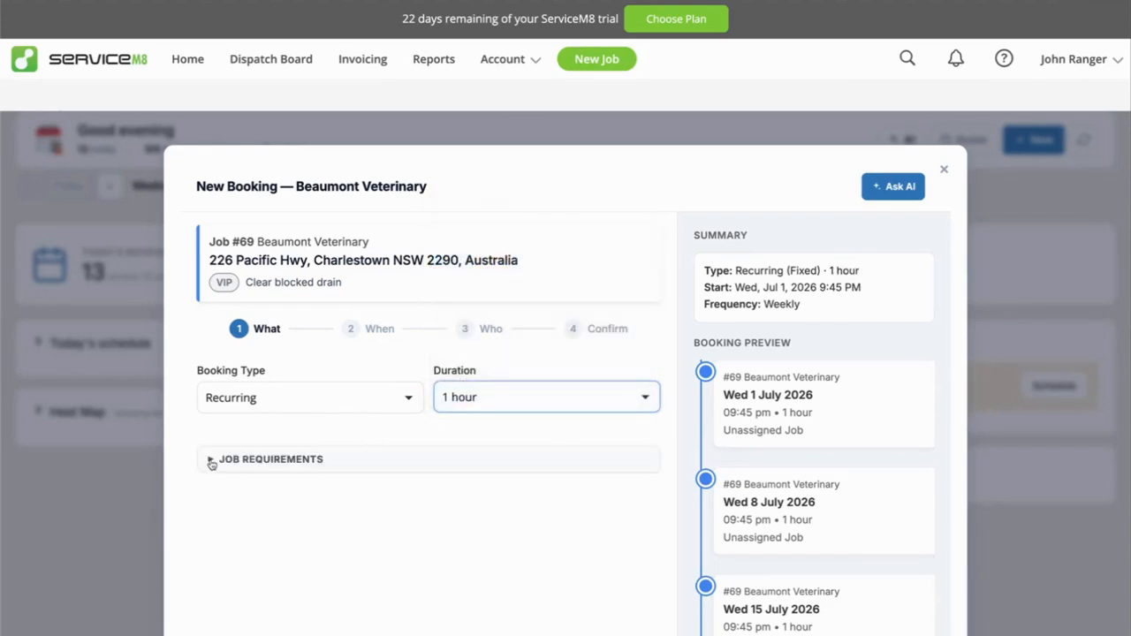
Expand the booking's job requirements and select Plumber as the required skill.
left_click(254, 462)
scroll(320, 476, "down", 2)
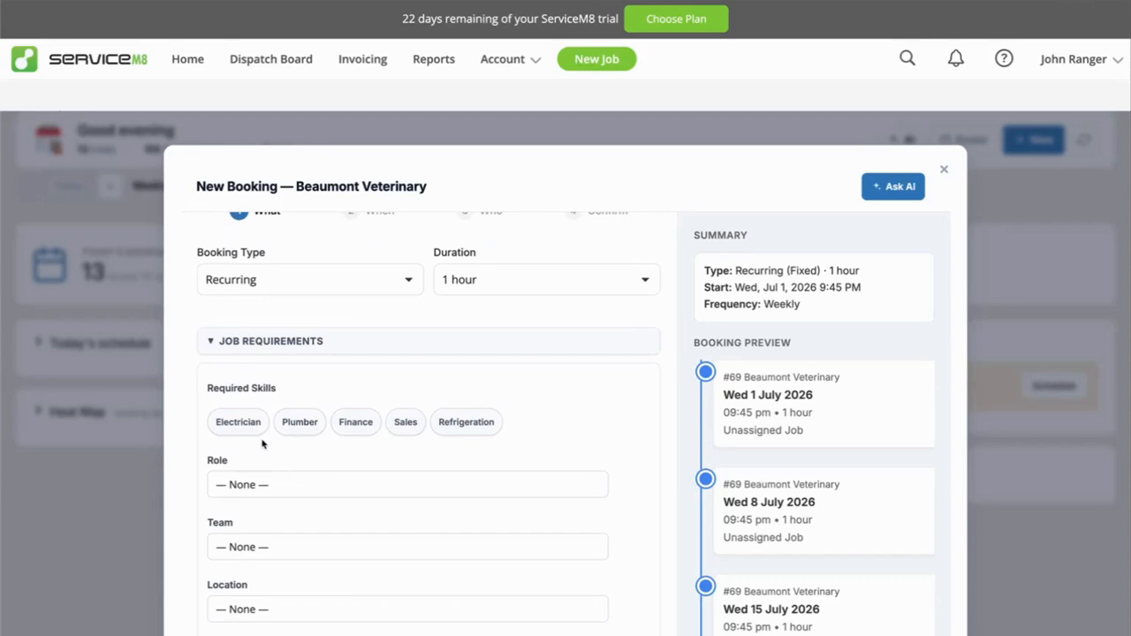
scroll(308, 295, "up", 2)
scroll(309, 299, "down", 2)
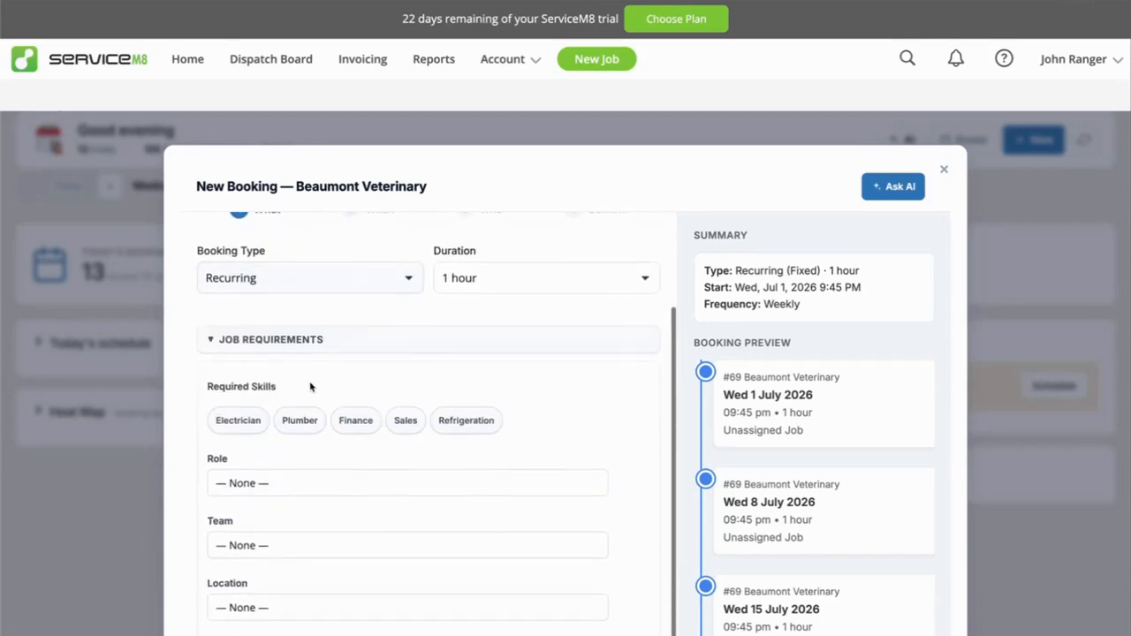
left_click(298, 427)
Try Technician as the required role, clear it, and set the role to Apprentice Technician.
left_click(313, 481)
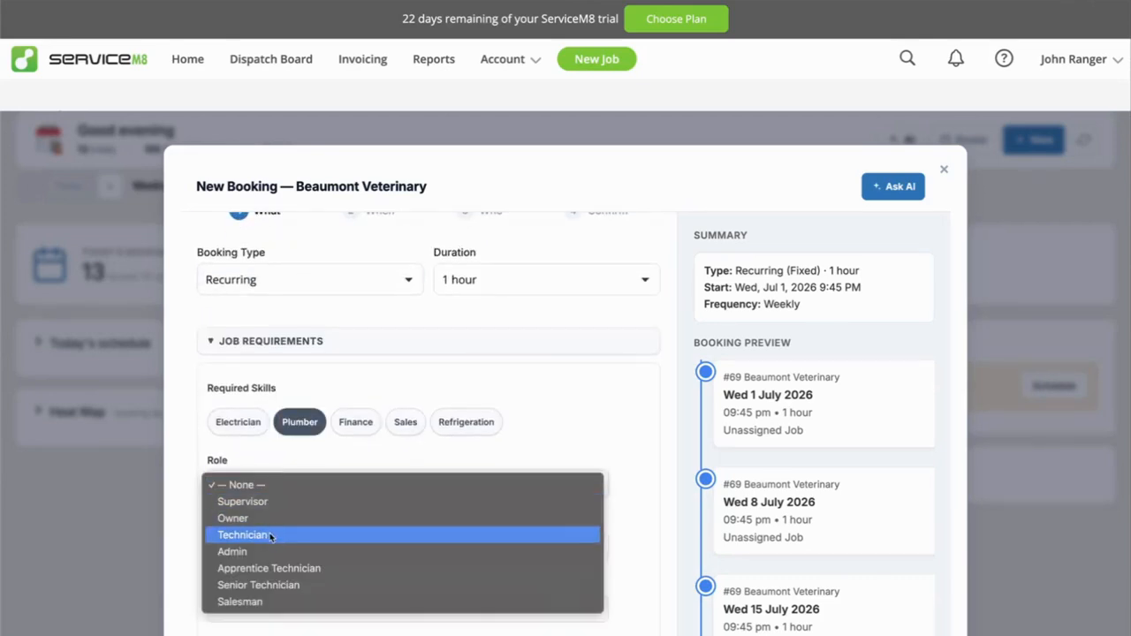
left_click(271, 536)
left_click(284, 492)
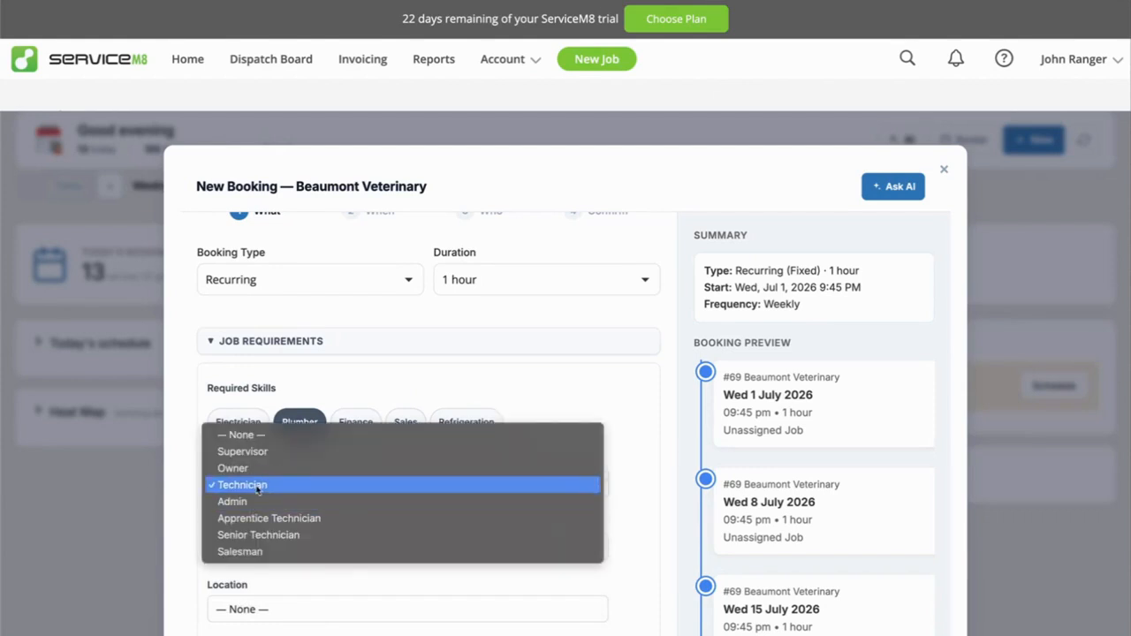
left_click(252, 435)
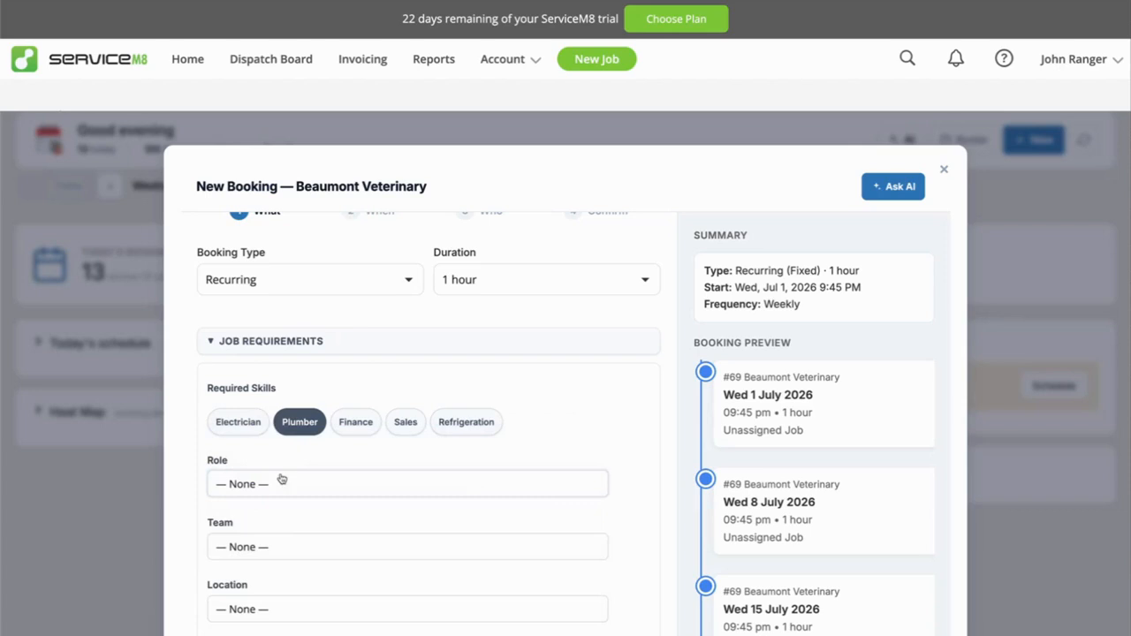
left_click(281, 479)
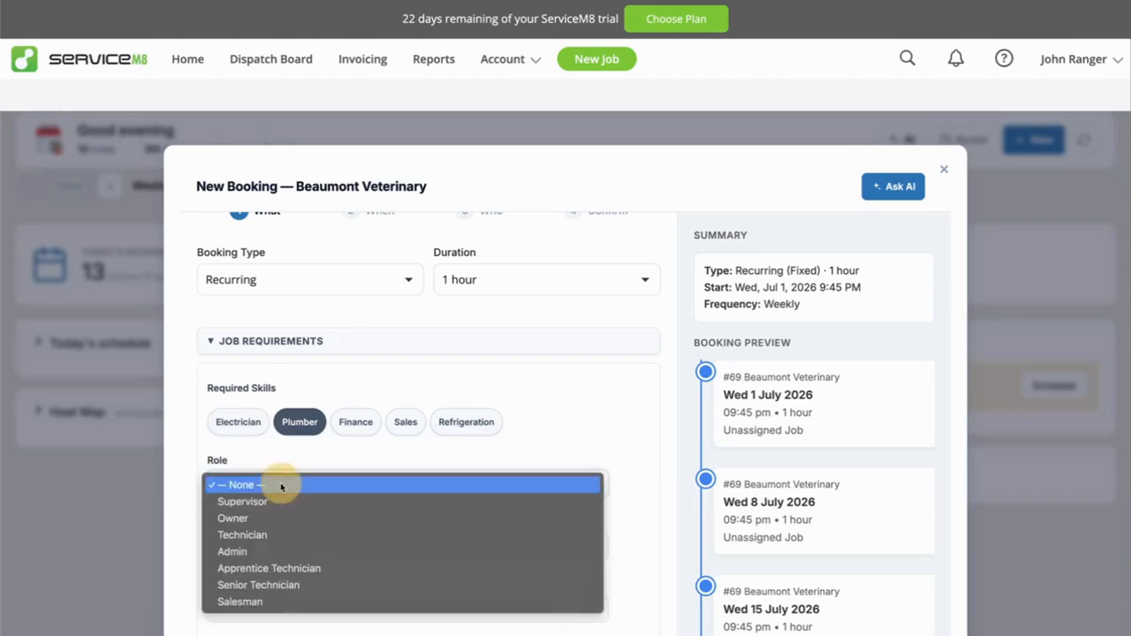
left_click(307, 571)
Set the required team to Maintenance, check the location options, and reset the team to None.
scroll(341, 328, "up", 2)
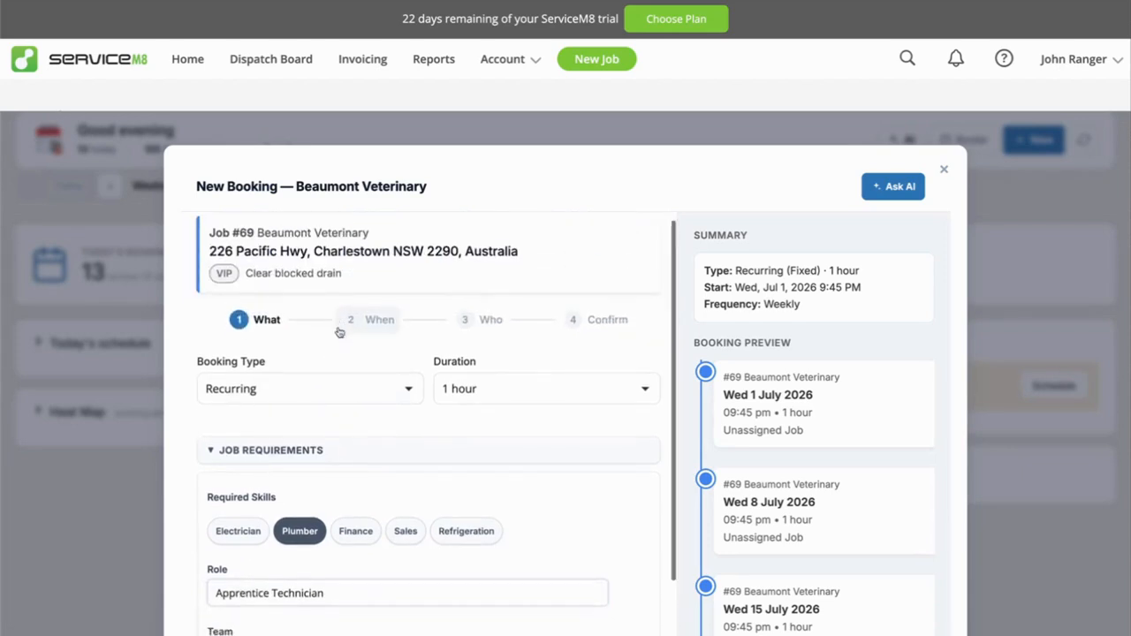
scroll(282, 551, "down", 2)
left_click(283, 548)
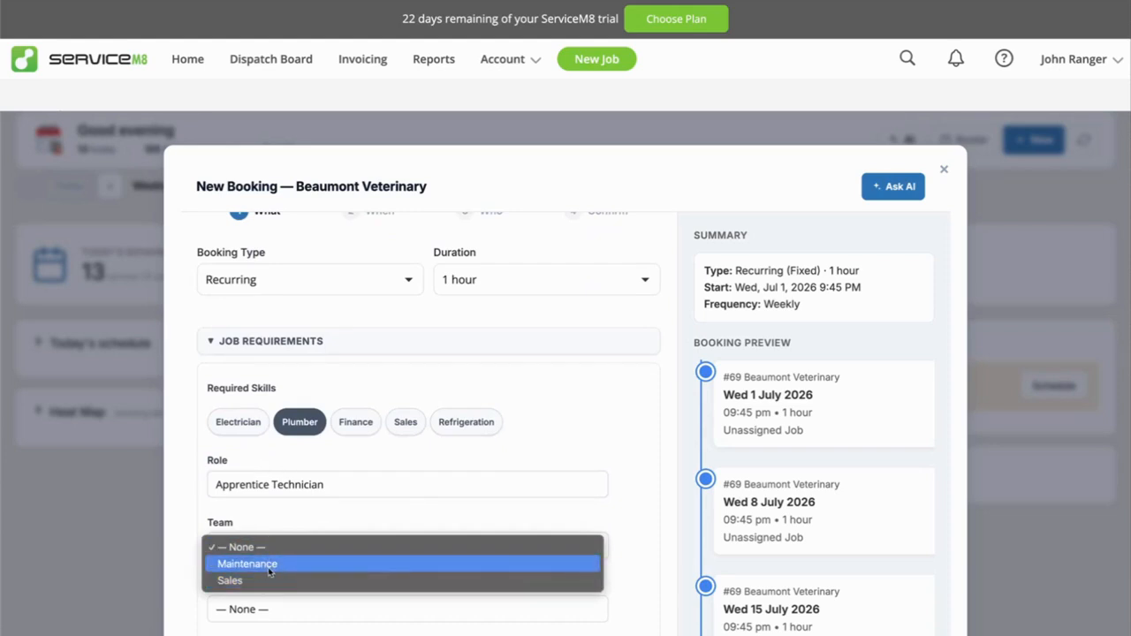
left_click(270, 567)
scroll(268, 573, "down", 1)
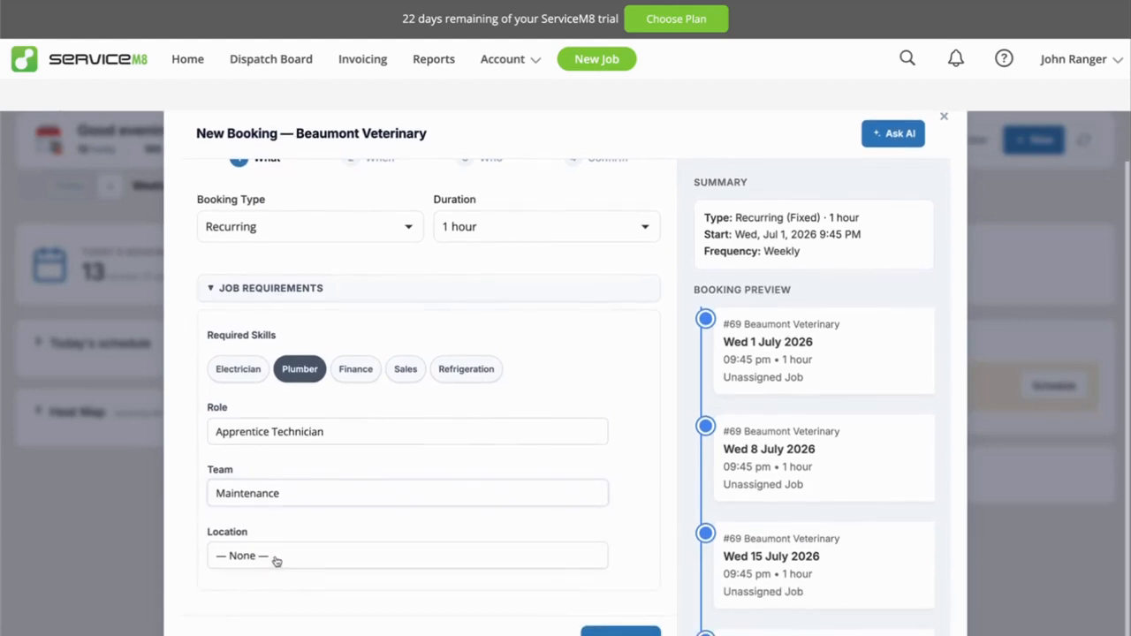
left_click(276, 558)
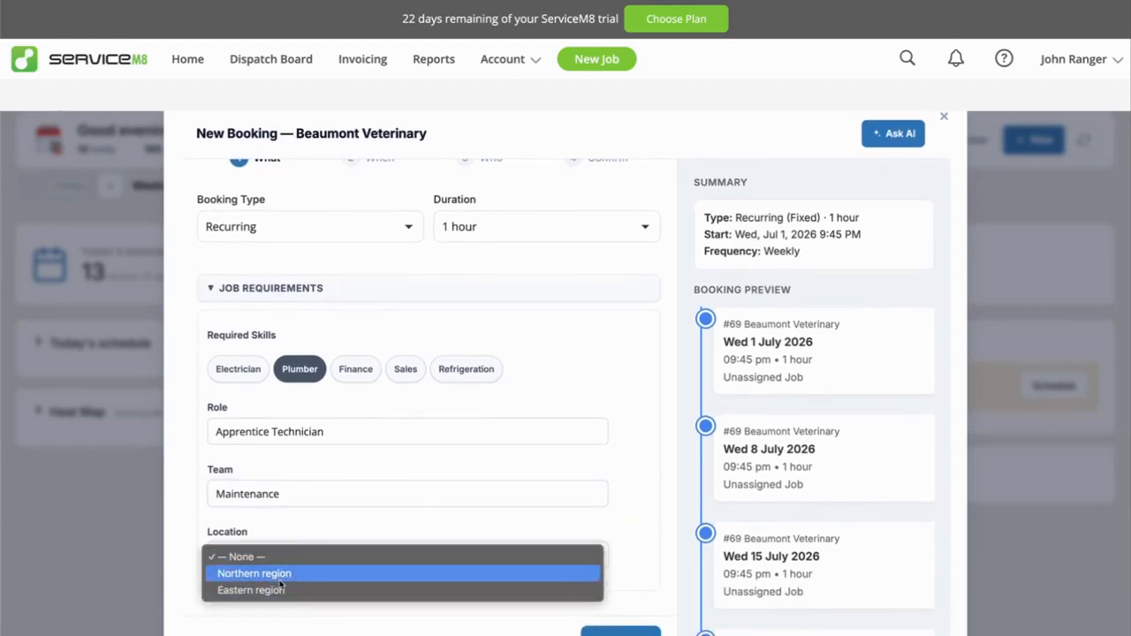
left_click(288, 516)
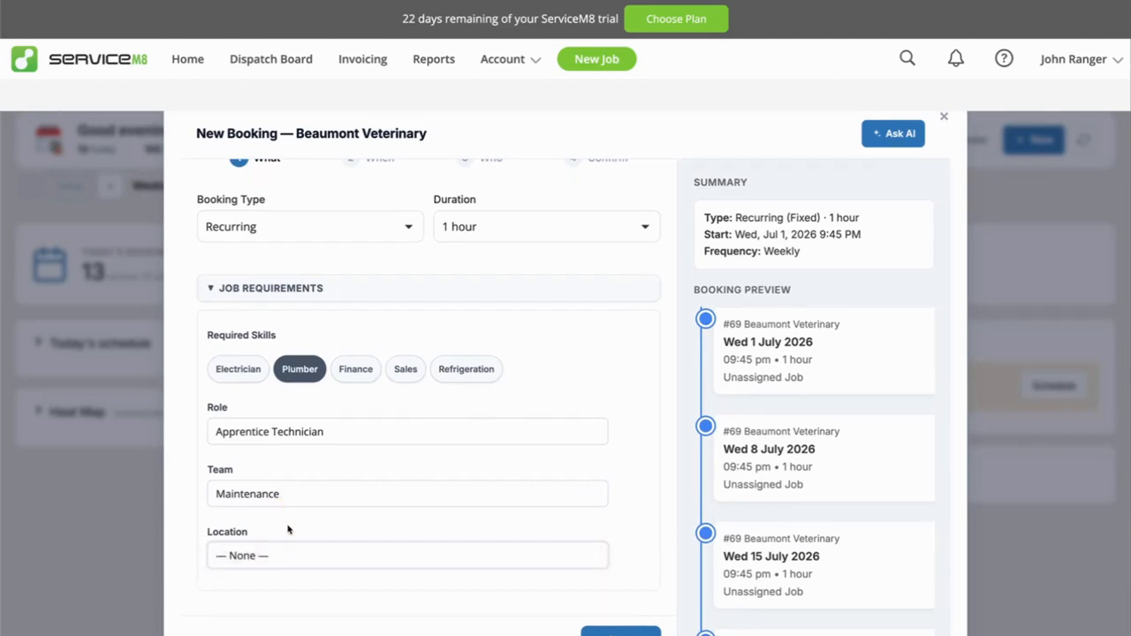
left_click(296, 495)
left_click(295, 475)
Set the required role to Technician and the booking type to One-off.
left_click(277, 432)
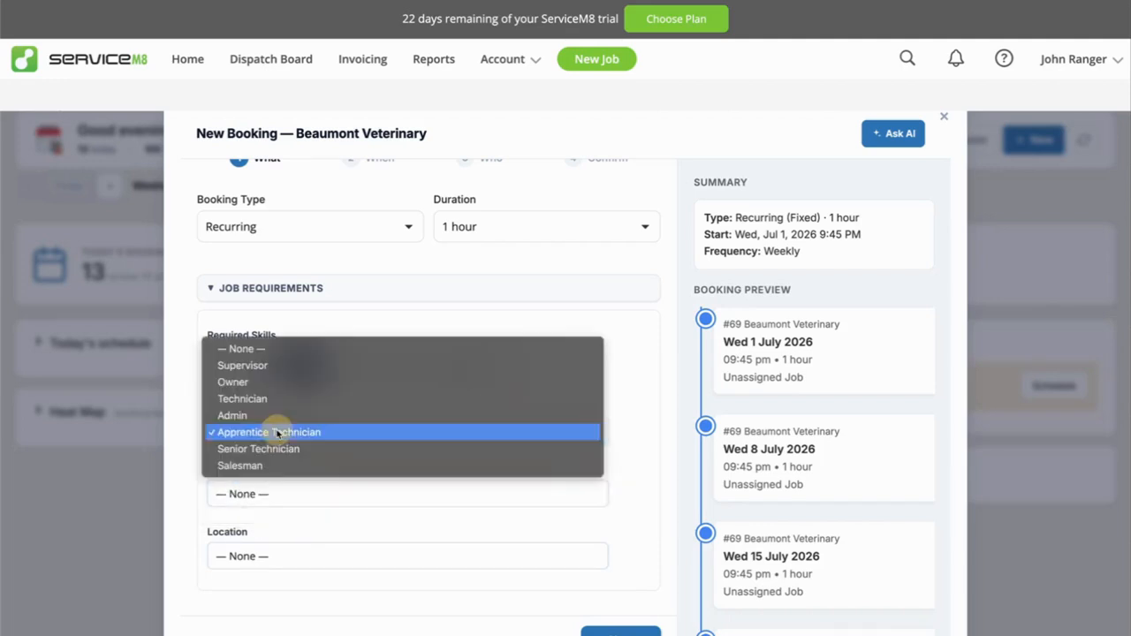
left_click(265, 398)
scroll(328, 477, "up", 2)
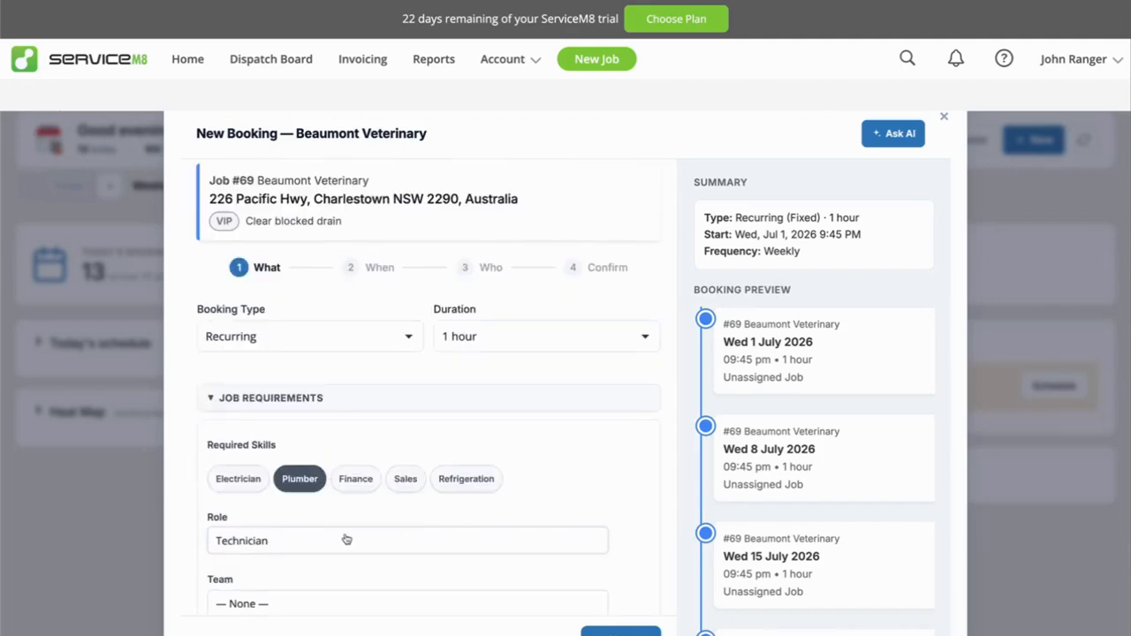
scroll(346, 537, "up", 1)
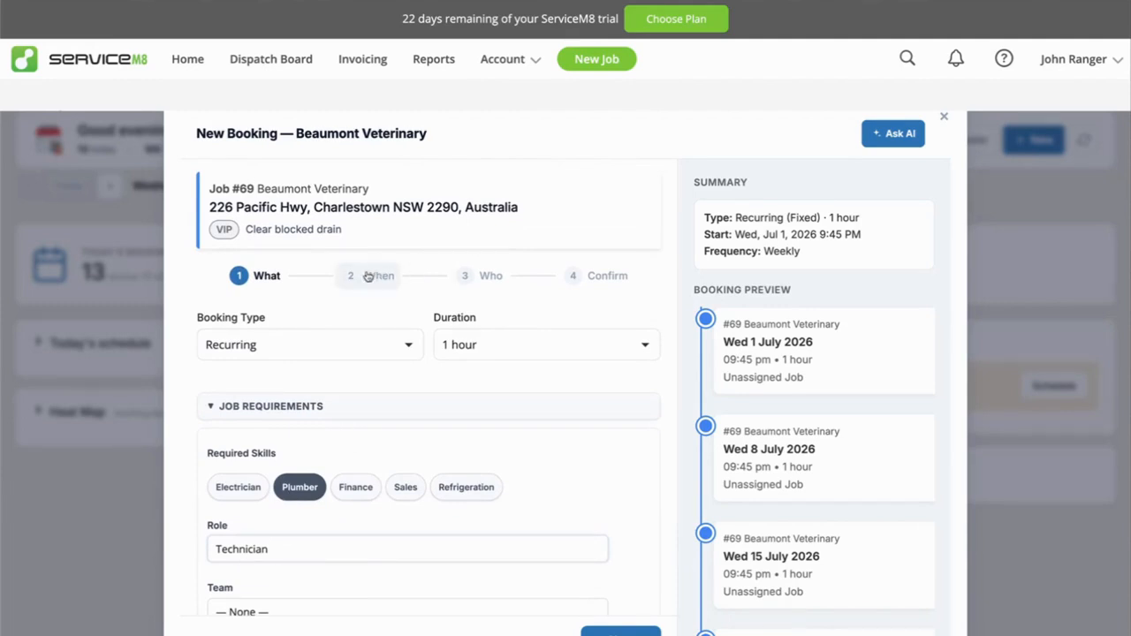
left_click(286, 345)
left_click(294, 328)
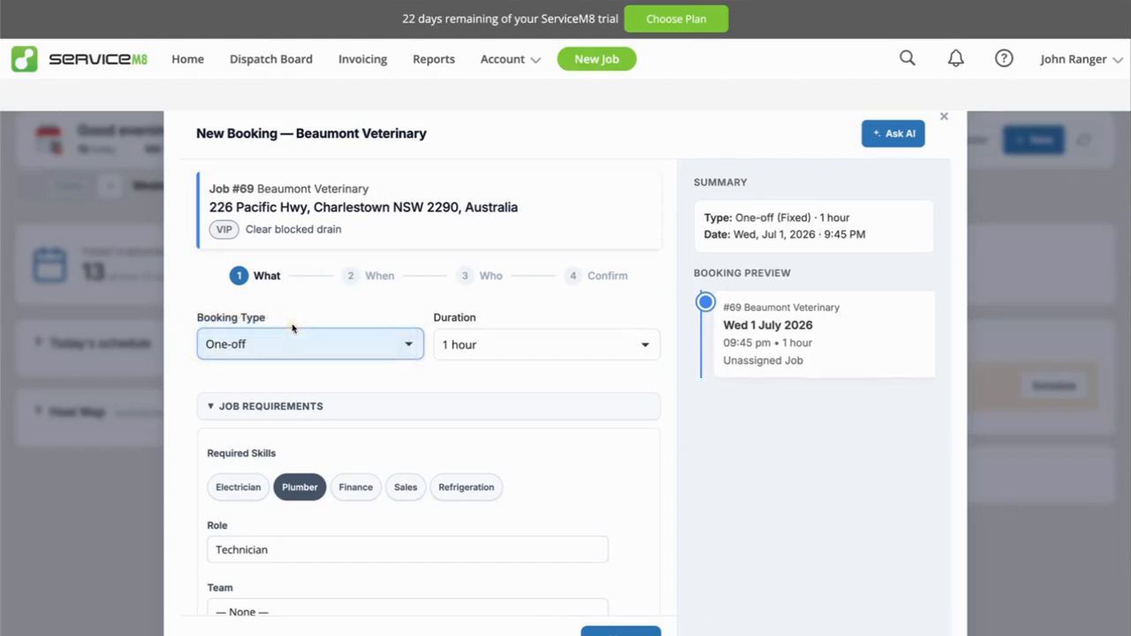
Schedule the booking with fixed timing for Friday 3 July 2026 at 10:00 AM.
left_click(378, 278)
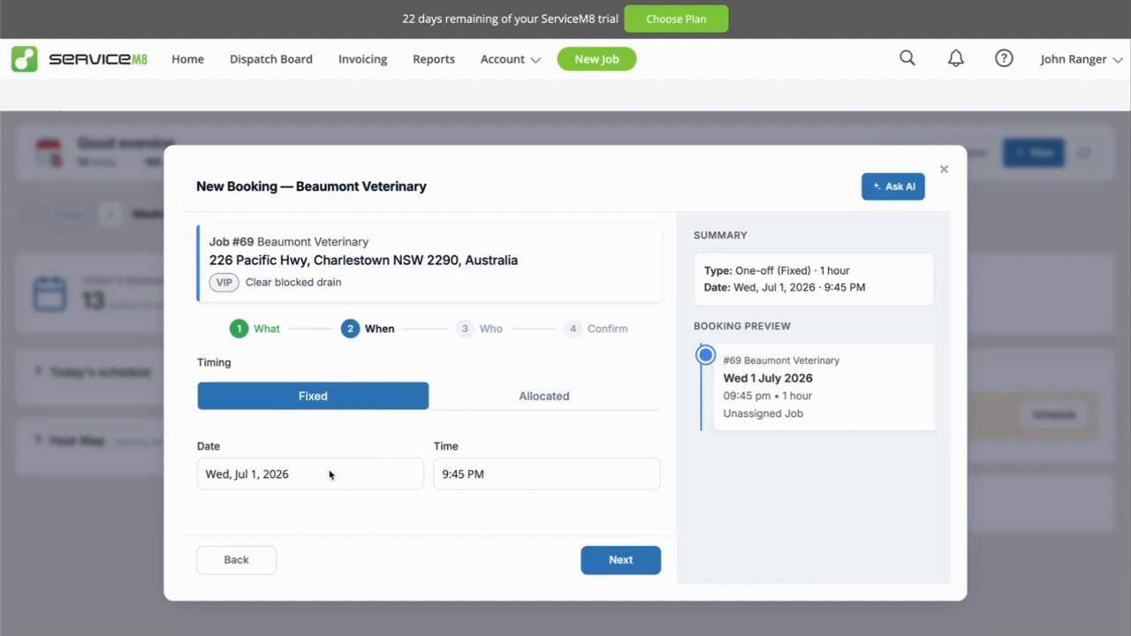
left_click(274, 473)
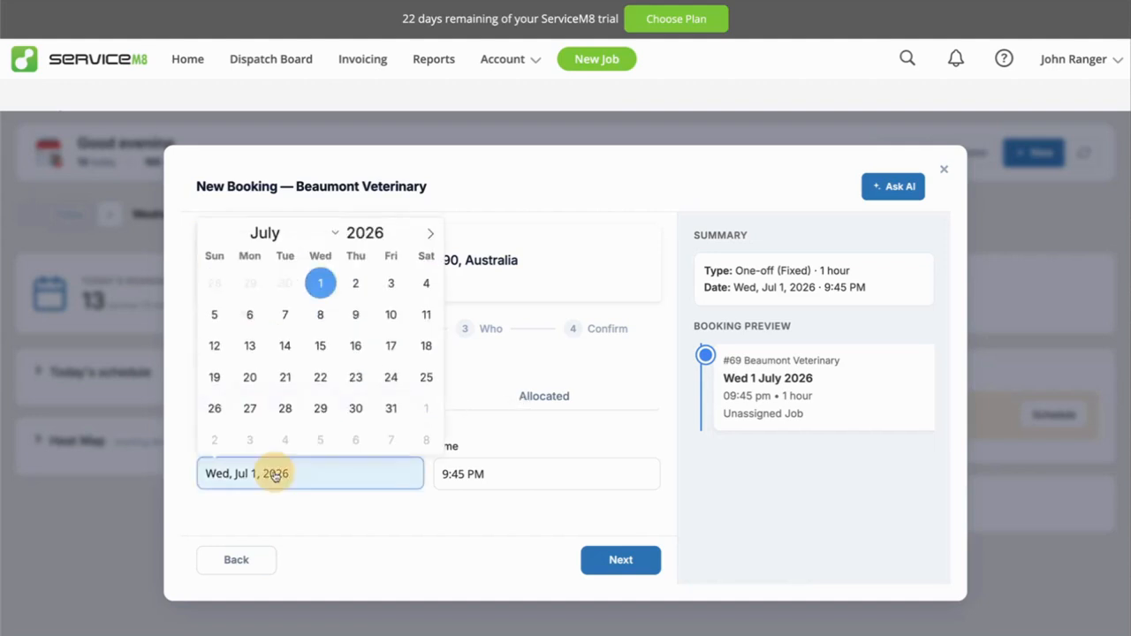
left_click(391, 283)
left_click(507, 474)
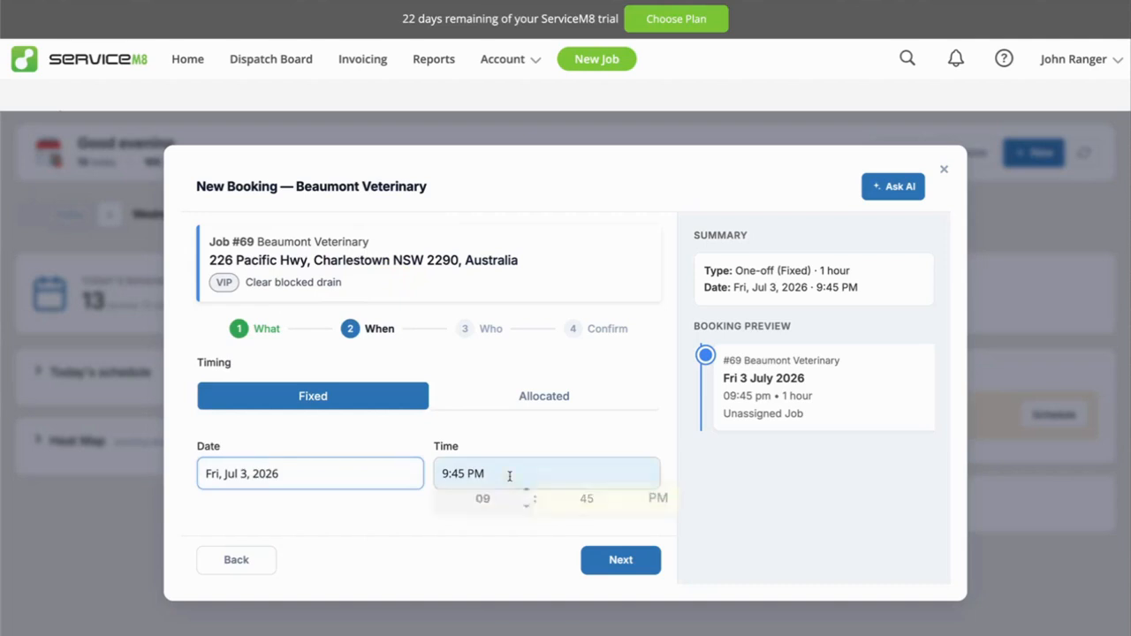
left_click(662, 507)
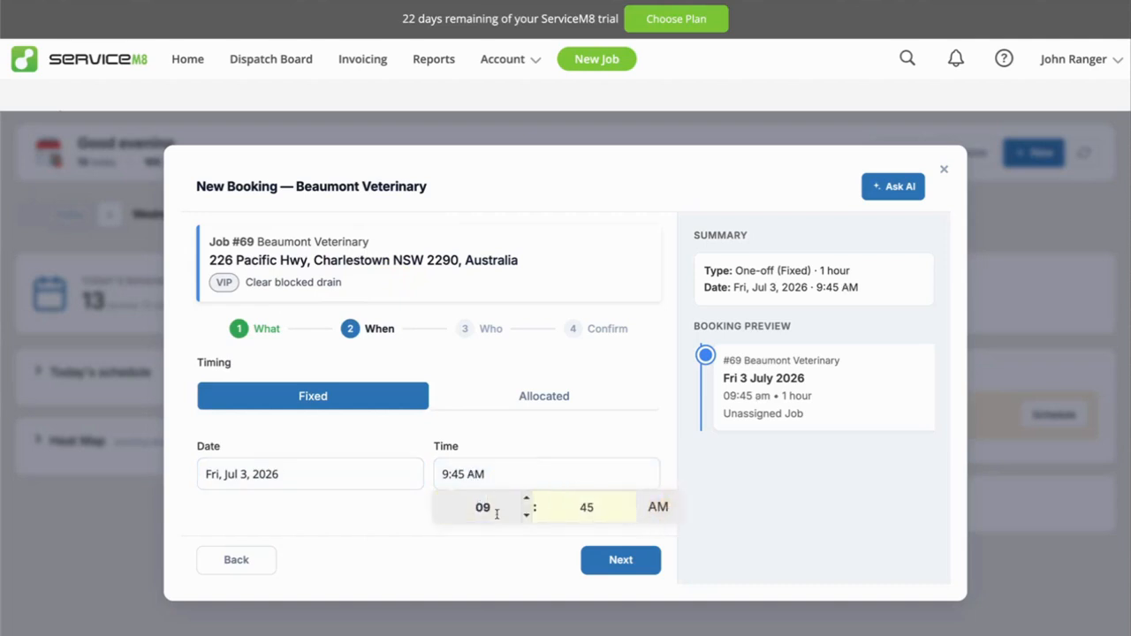
left_click(529, 500)
left_click(630, 500)
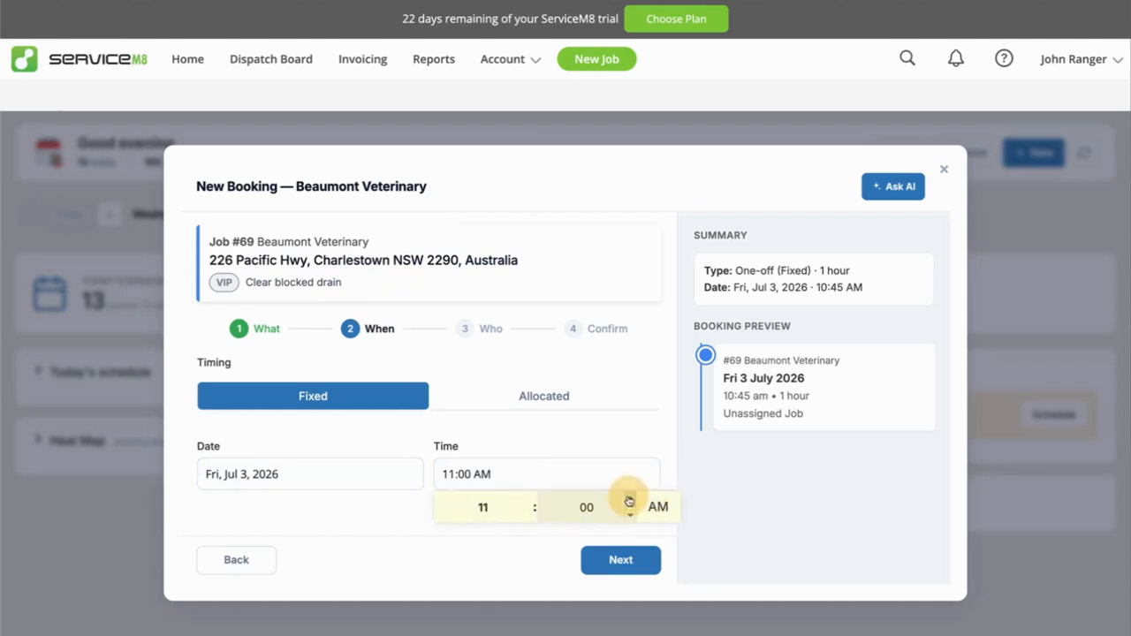
left_click(525, 514)
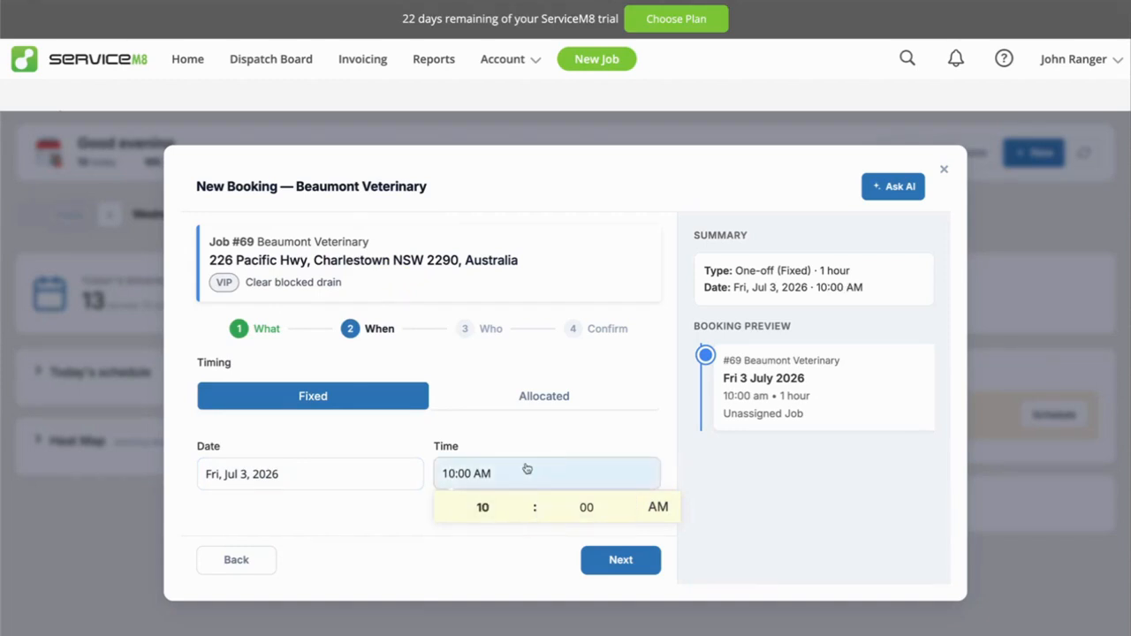
left_click(402, 441)
Proceed to staff selection for the booking and review each staff member's conflicts and skill and role match.
left_click(631, 561)
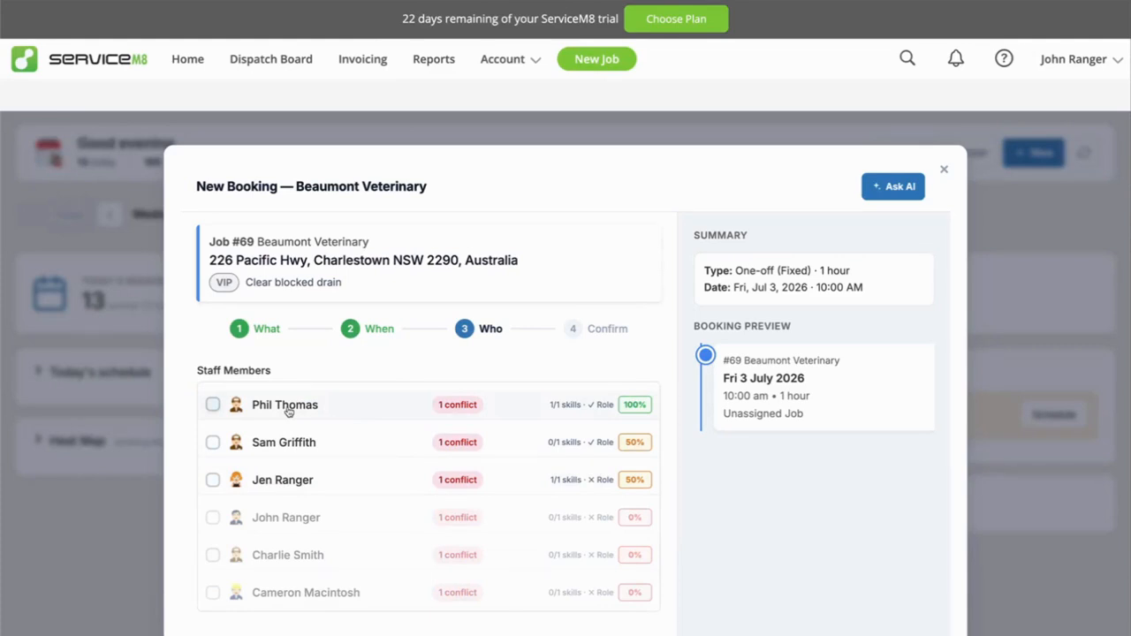
scroll(392, 487, "down", 1)
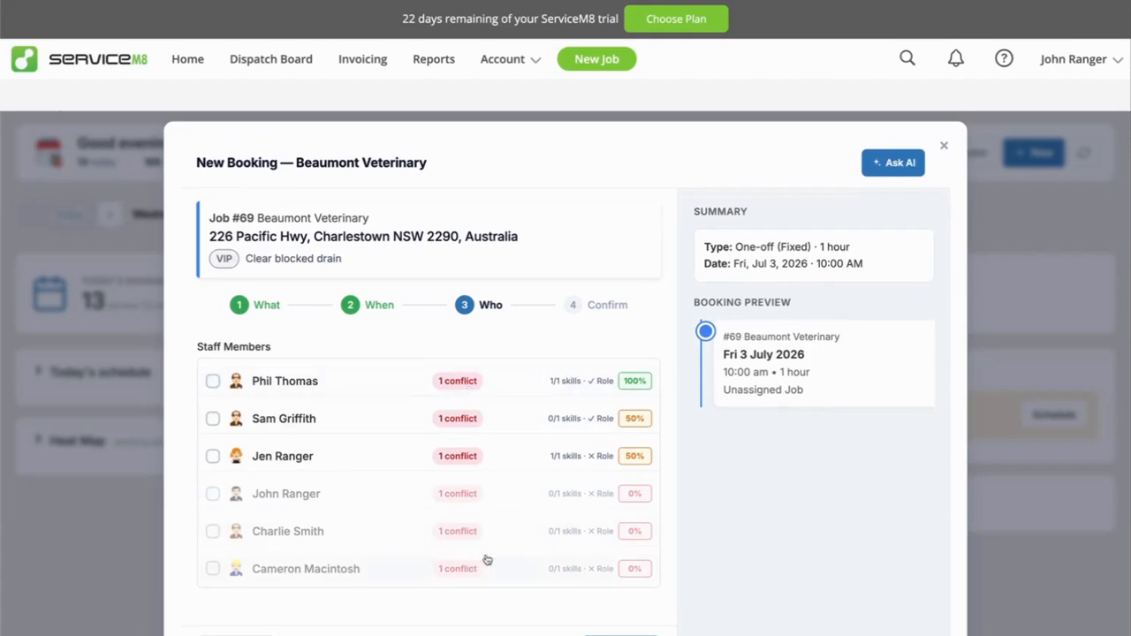
scroll(462, 525, "down", 1)
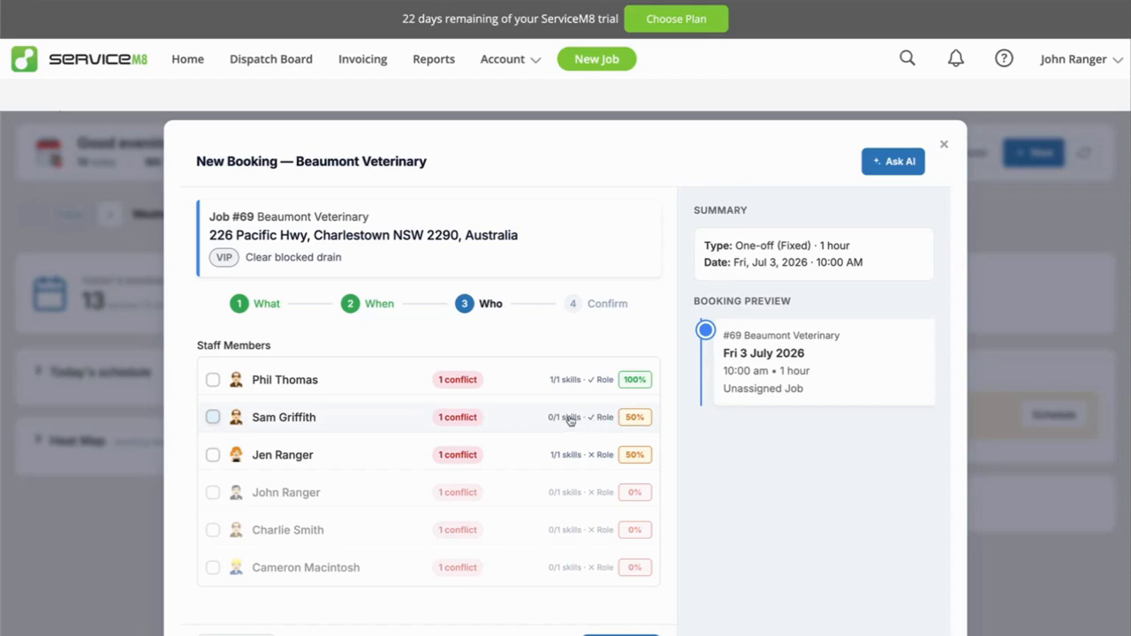
Go back to the booking's timing stage and move the date to Thursday 2 July 2026.
left_click(236, 635)
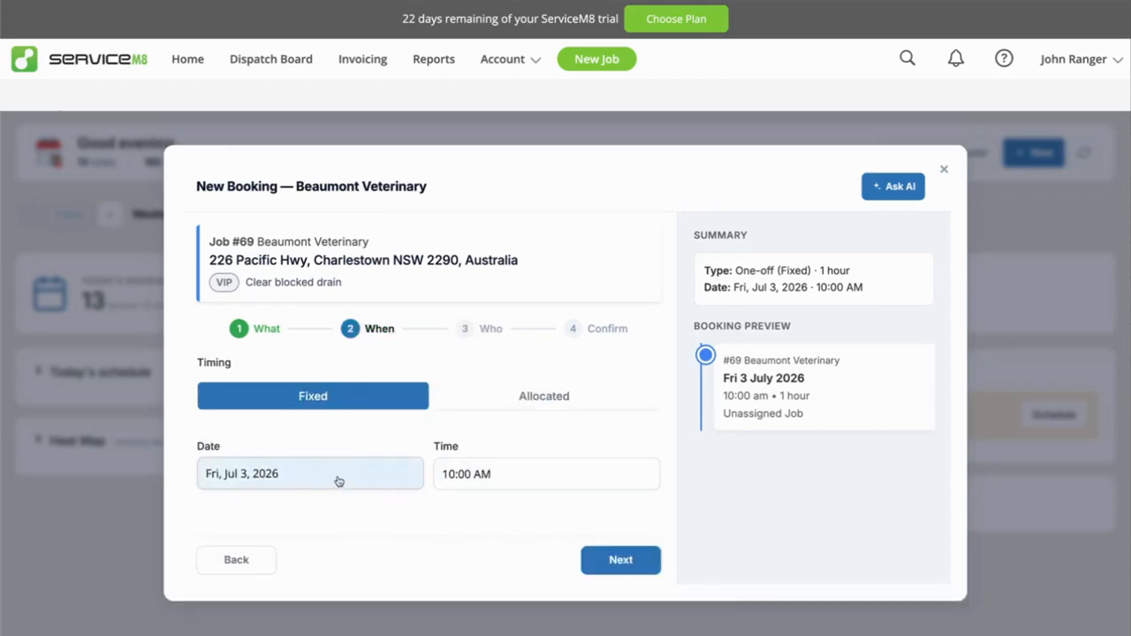
left_click(402, 474)
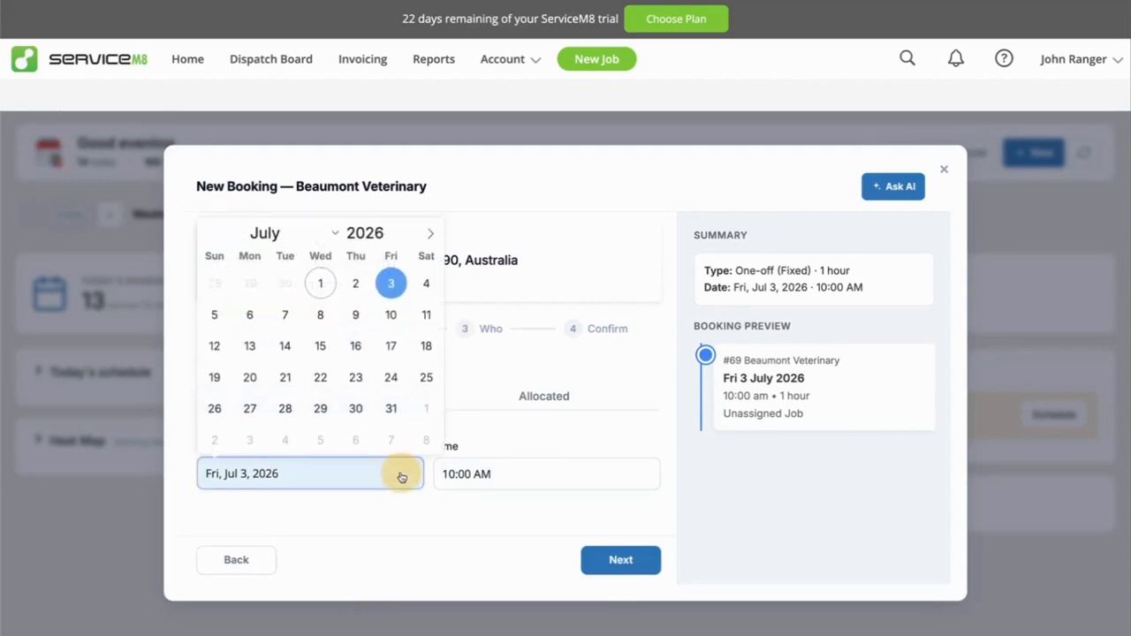
left_click(356, 284)
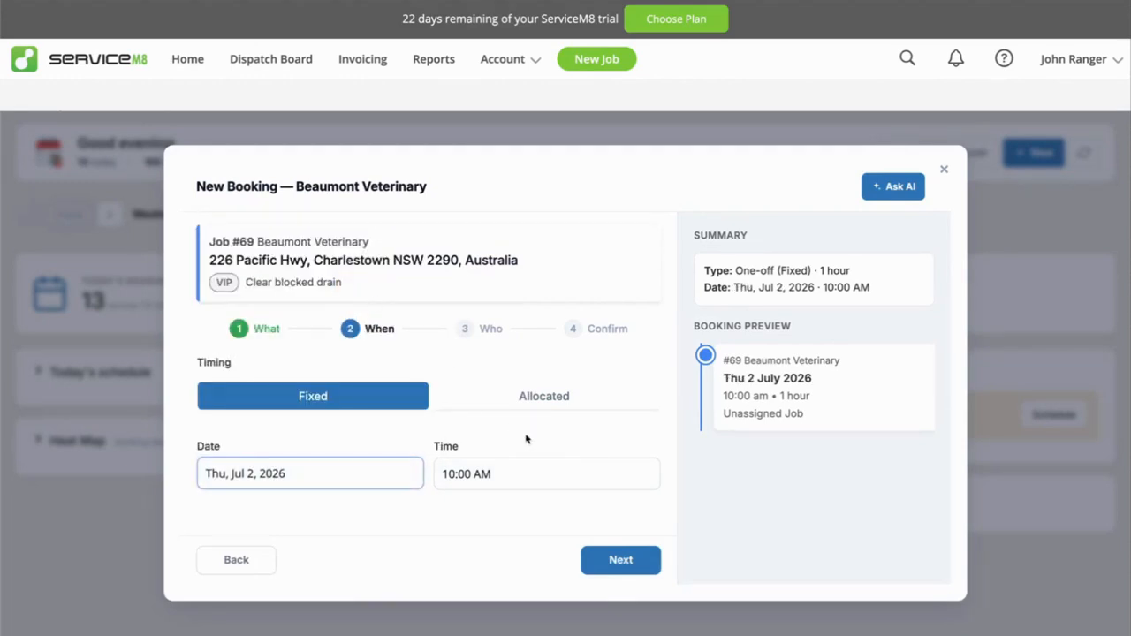
Assign the available staff member with the 100% skill and role match and proceed to booking confirmation.
left_click(622, 561)
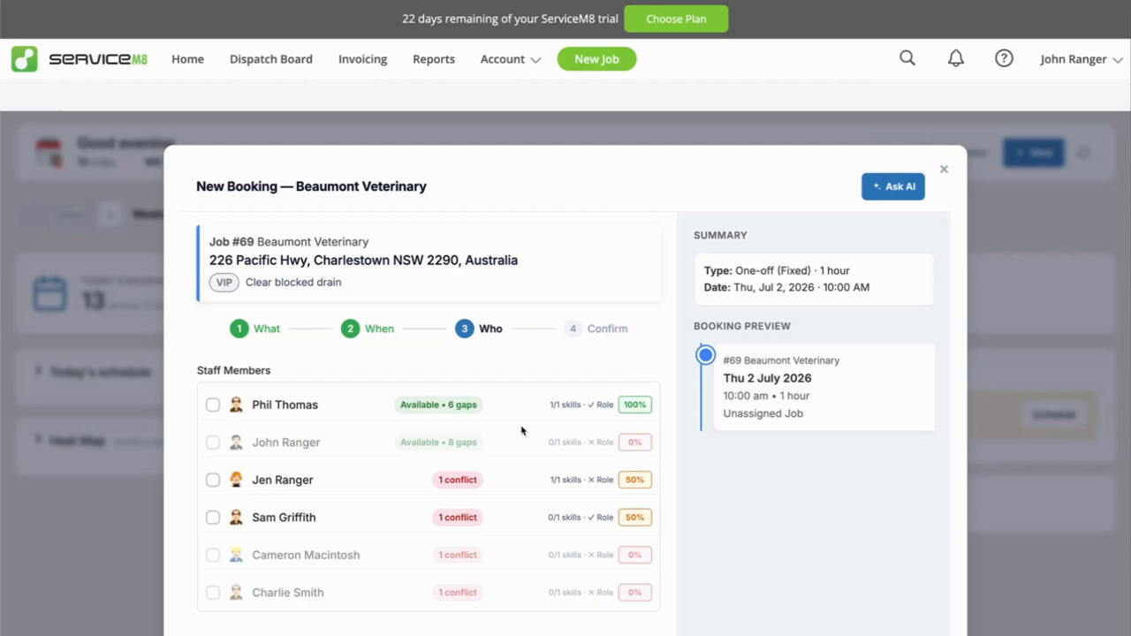
left_click(213, 405)
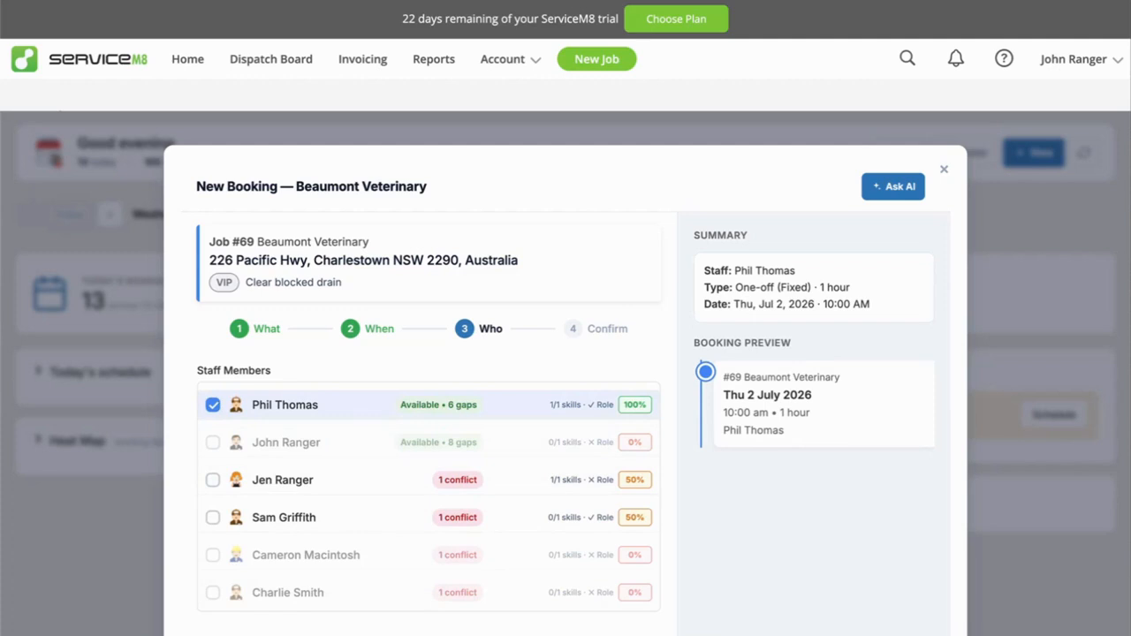
left_click(624, 634)
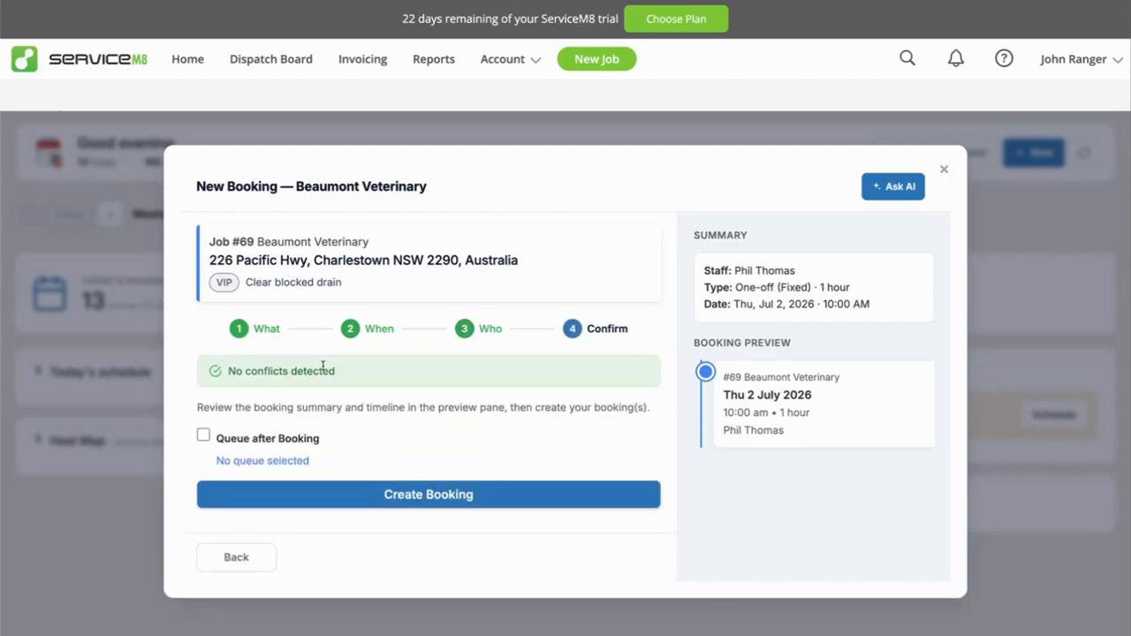
Check the queues offered for Queue after Booking, and leave without assigning one.
left_click(228, 439)
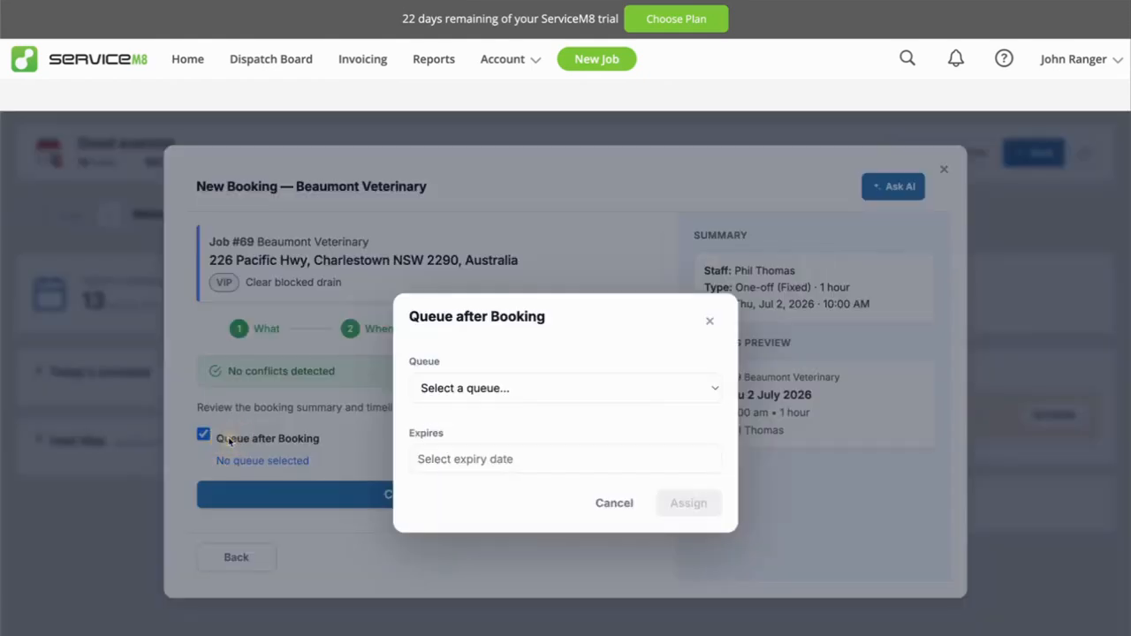
left_click(503, 388)
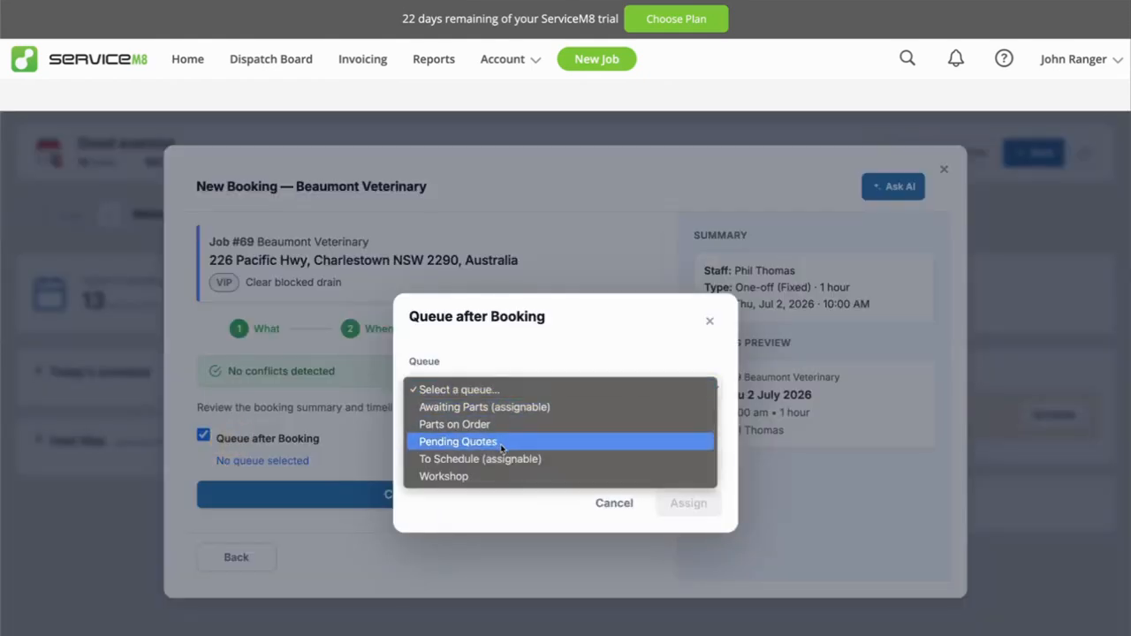
left_click(335, 441)
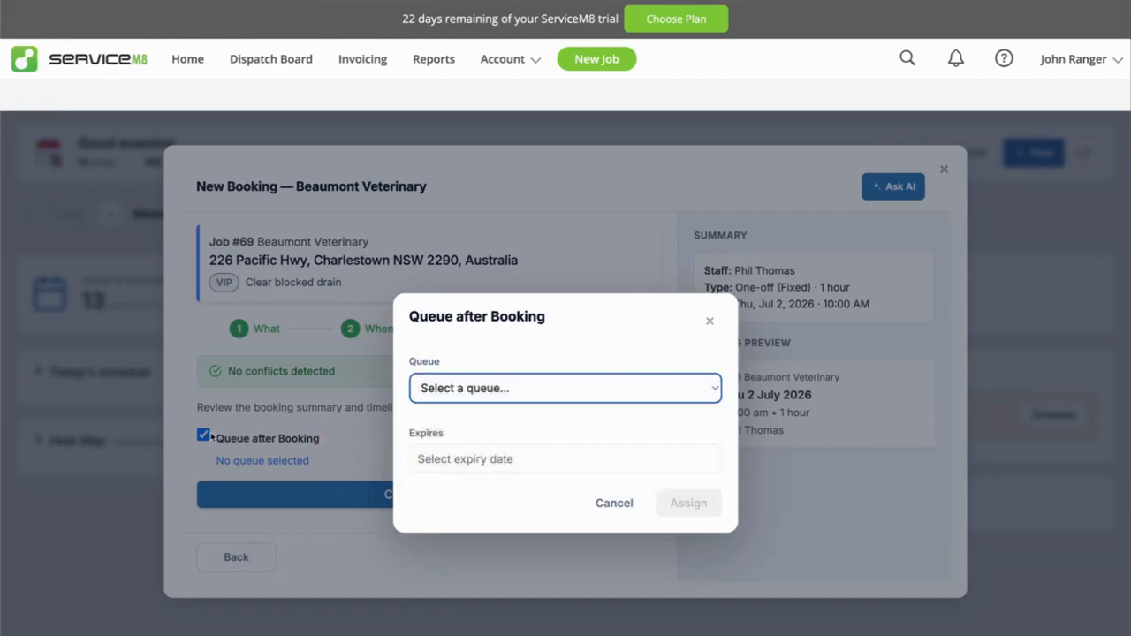
left_click(615, 503)
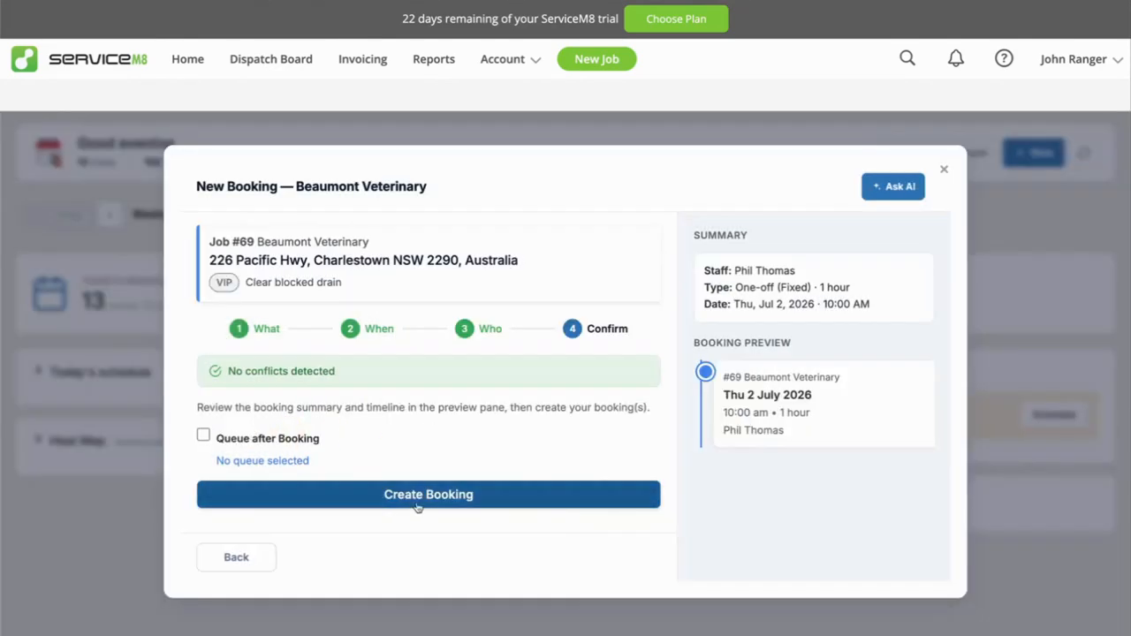
Create the one-off Beaumont Veterinary booking, confirm its details and dismiss the completion notification.
left_click(444, 496)
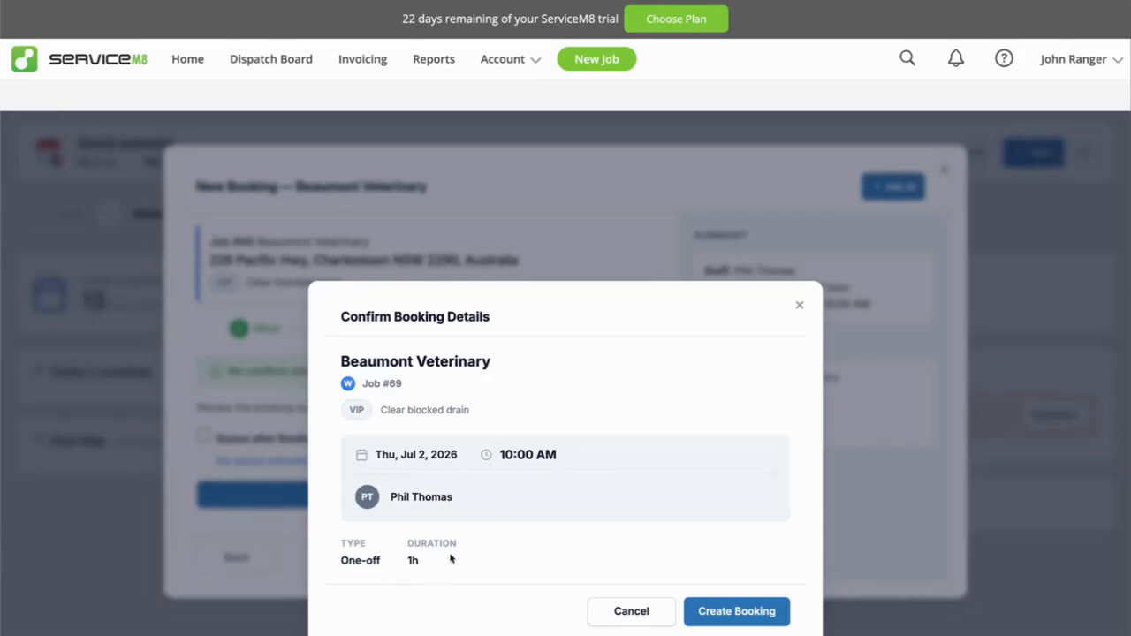
left_click(747, 612)
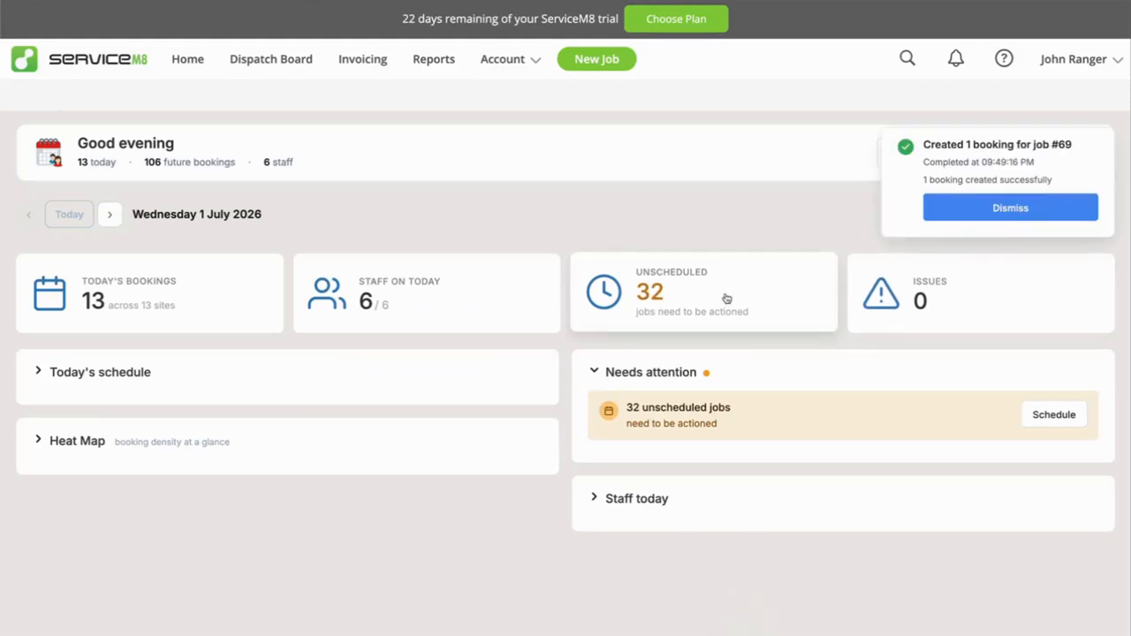
left_click(988, 215)
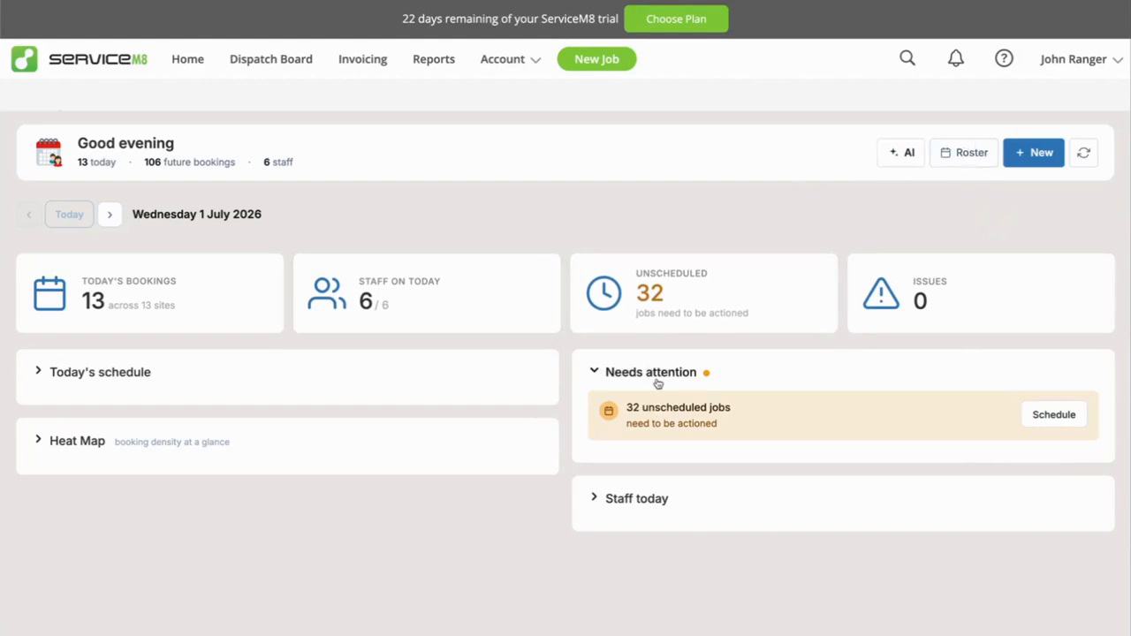
Expand today's staff list on the dashboard and open the weekly roster of the staff member assigned to the Beaumont Veterinary booking.
left_click(635, 504)
scroll(635, 505, "down", 2)
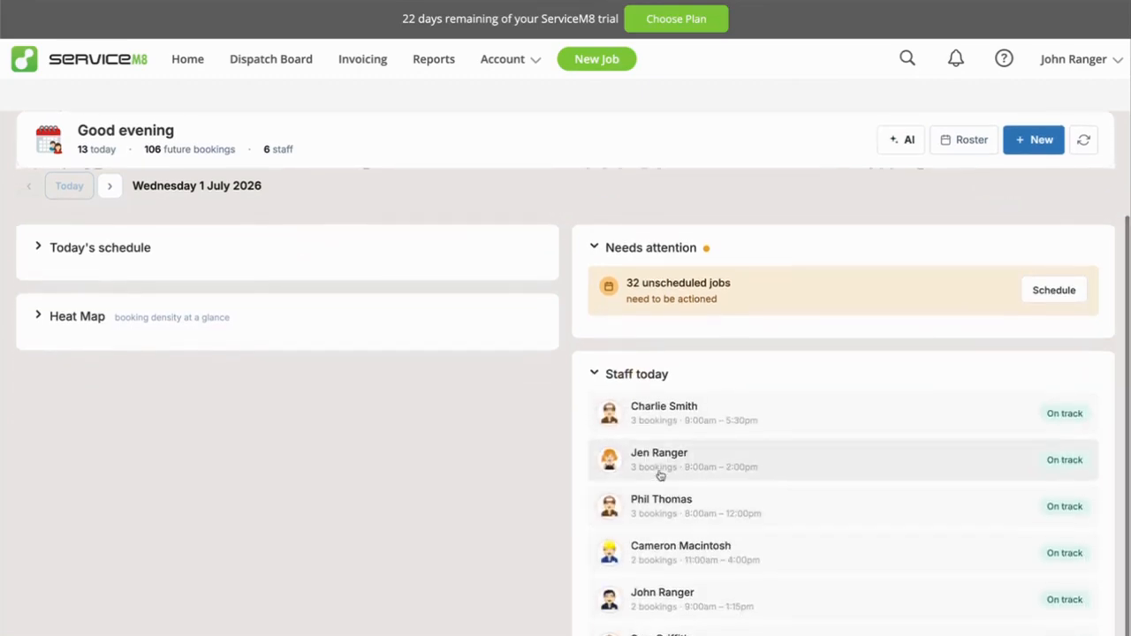
left_click(645, 504)
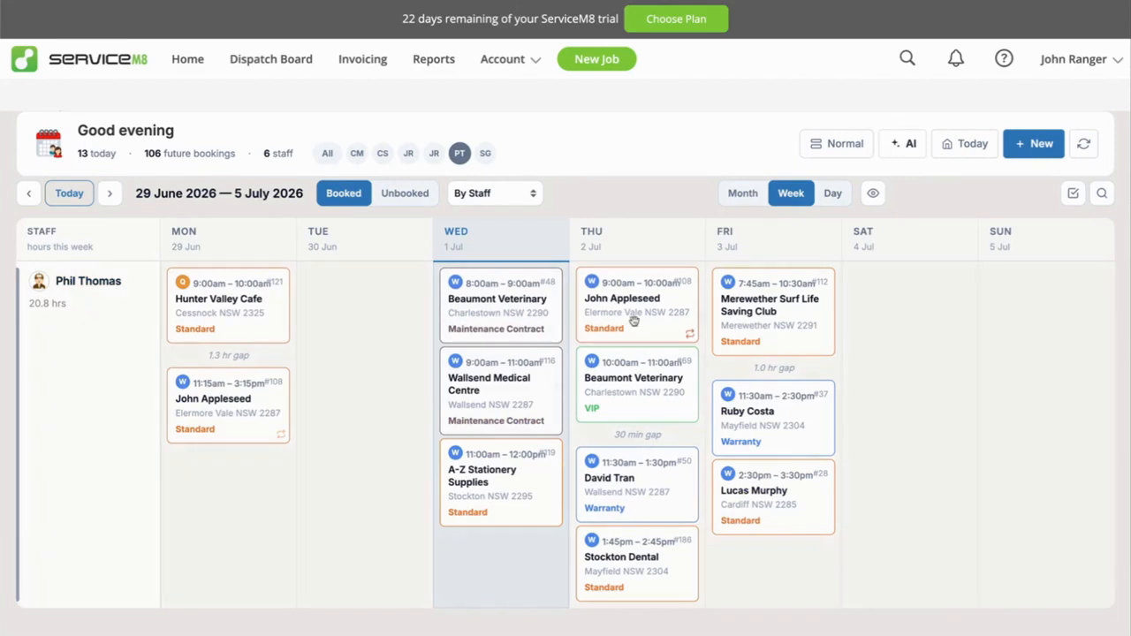
Review the actions available for Thursday's Beaumont Veterinary booking on the roster and close them without choosing one.
left_click(629, 394)
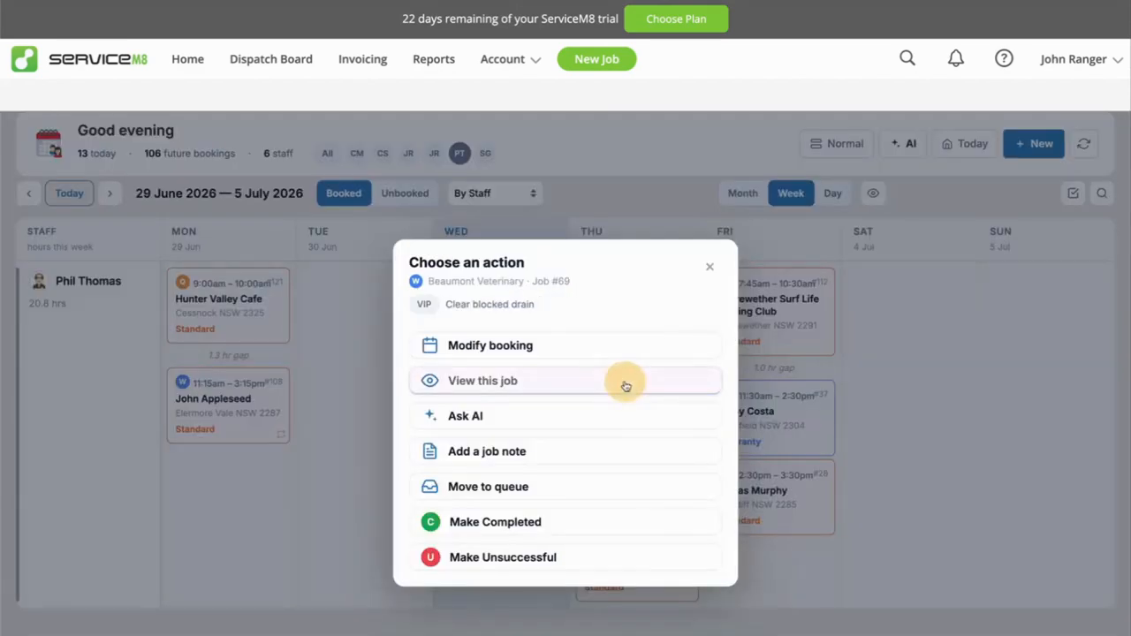
left_click(710, 267)
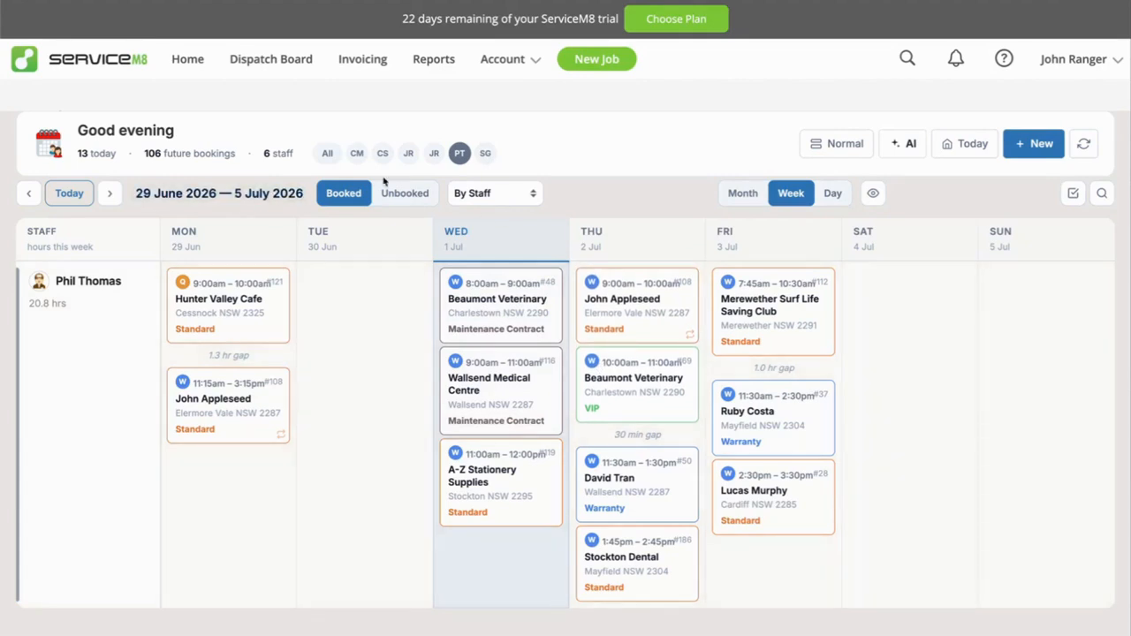
left_click(636, 380)
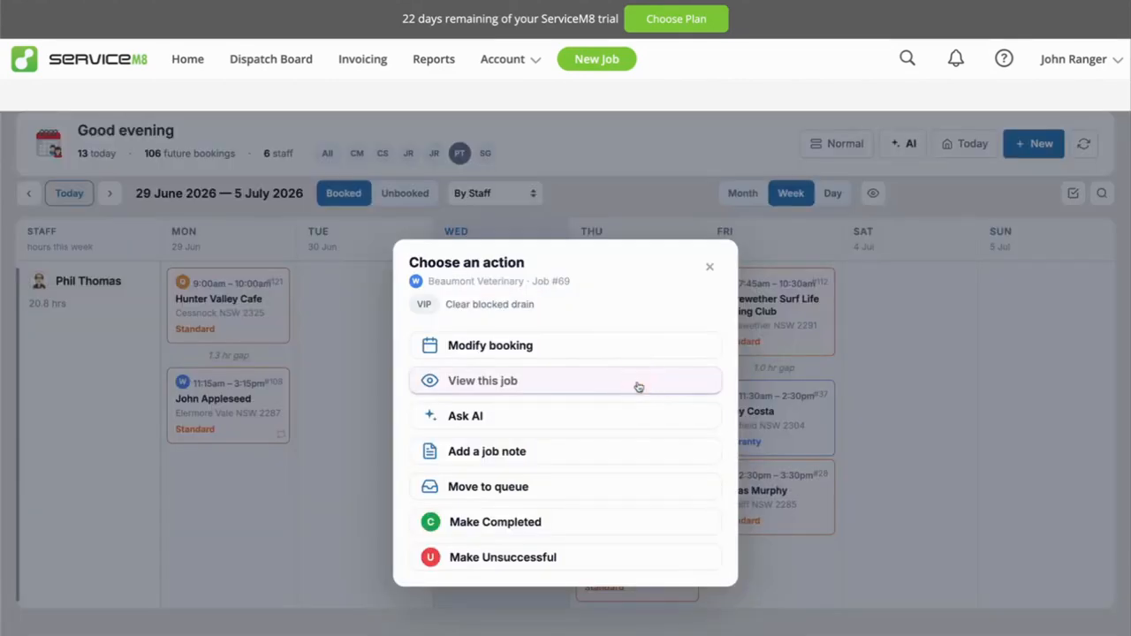
left_click(710, 265)
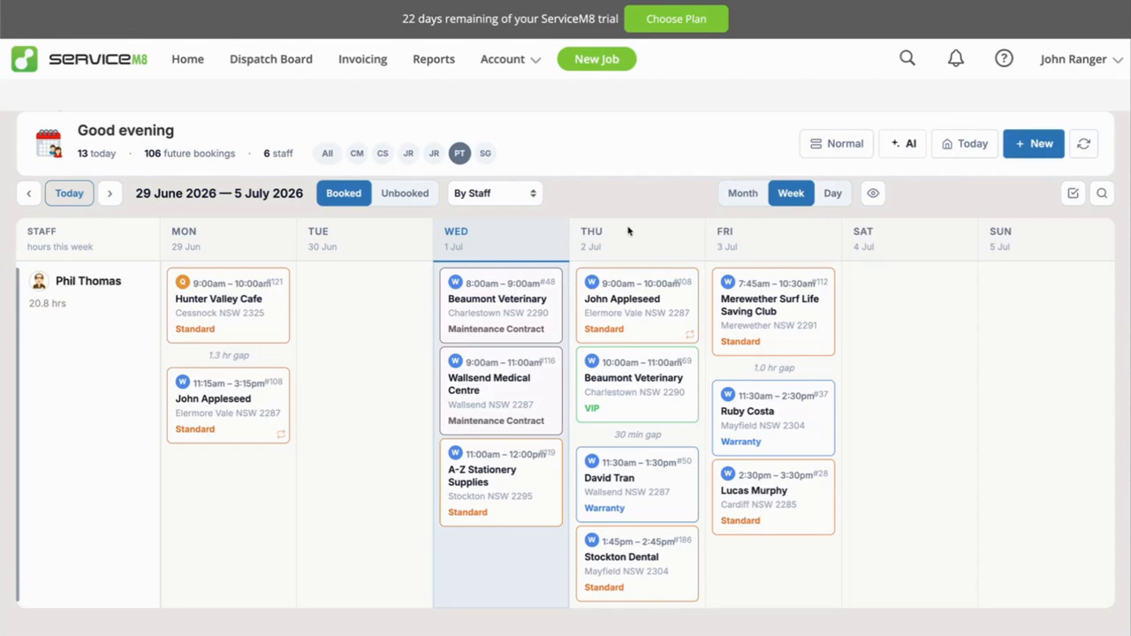
Open the Booking Manager Settings add-on from the account's add-ons.
left_click(517, 59)
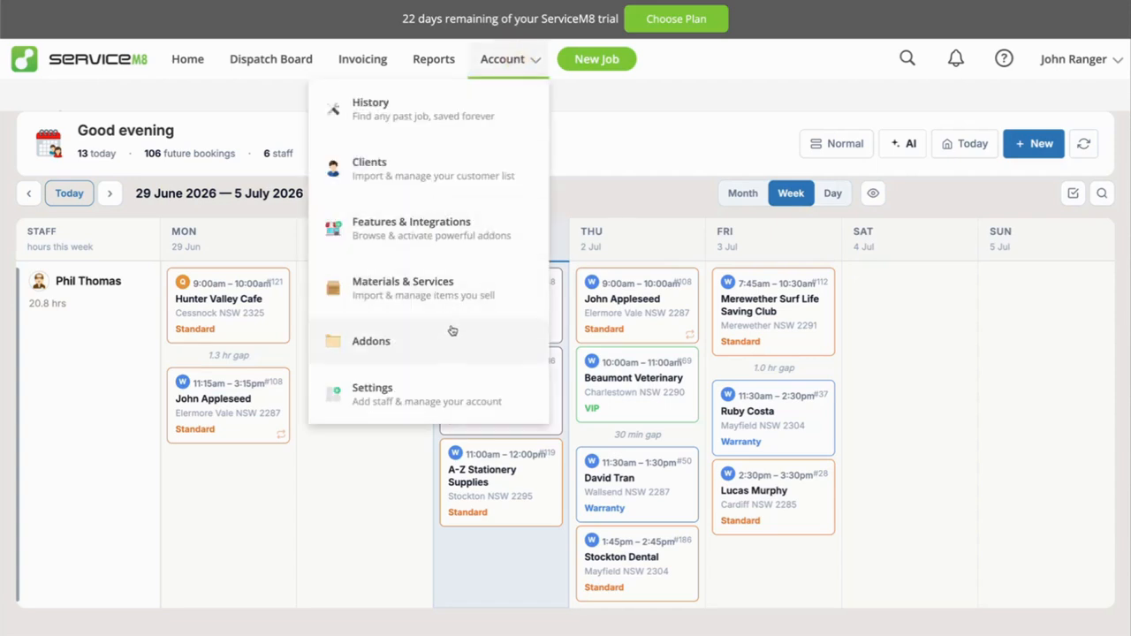
left_click(360, 341)
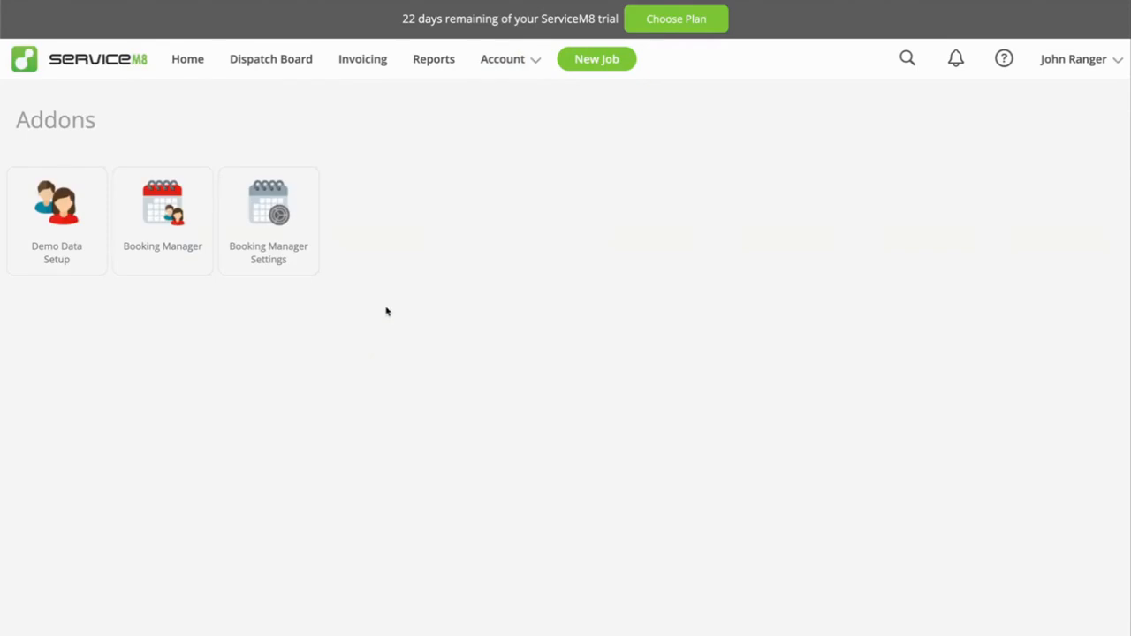
left_click(281, 217)
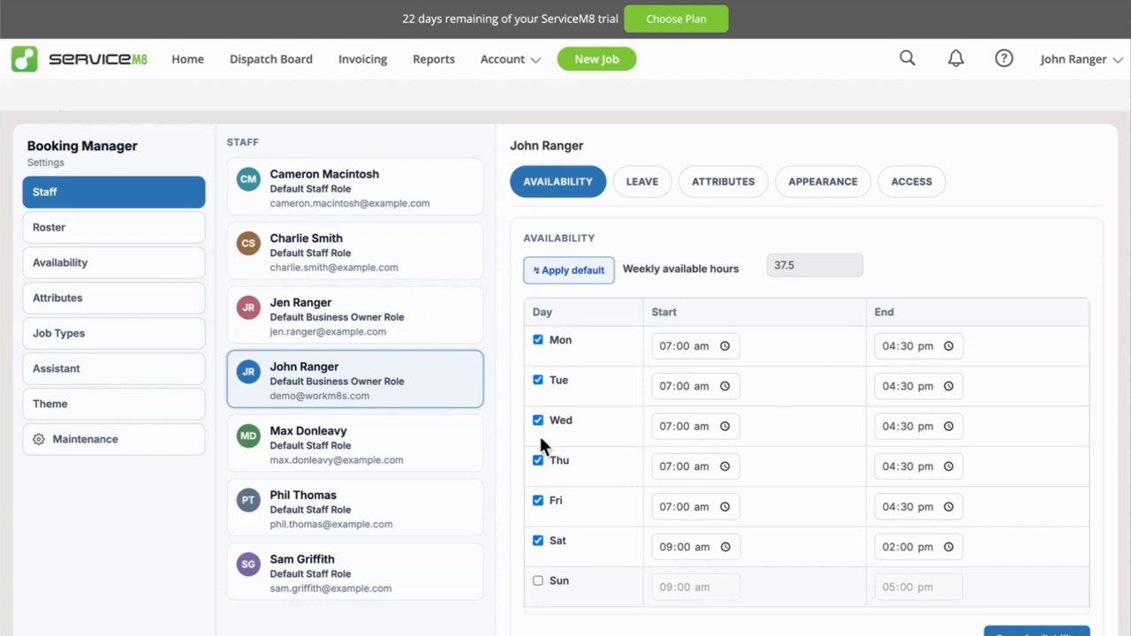
Examine the default weekly working hours in the Booking Manager availability settings.
left_click(58, 263)
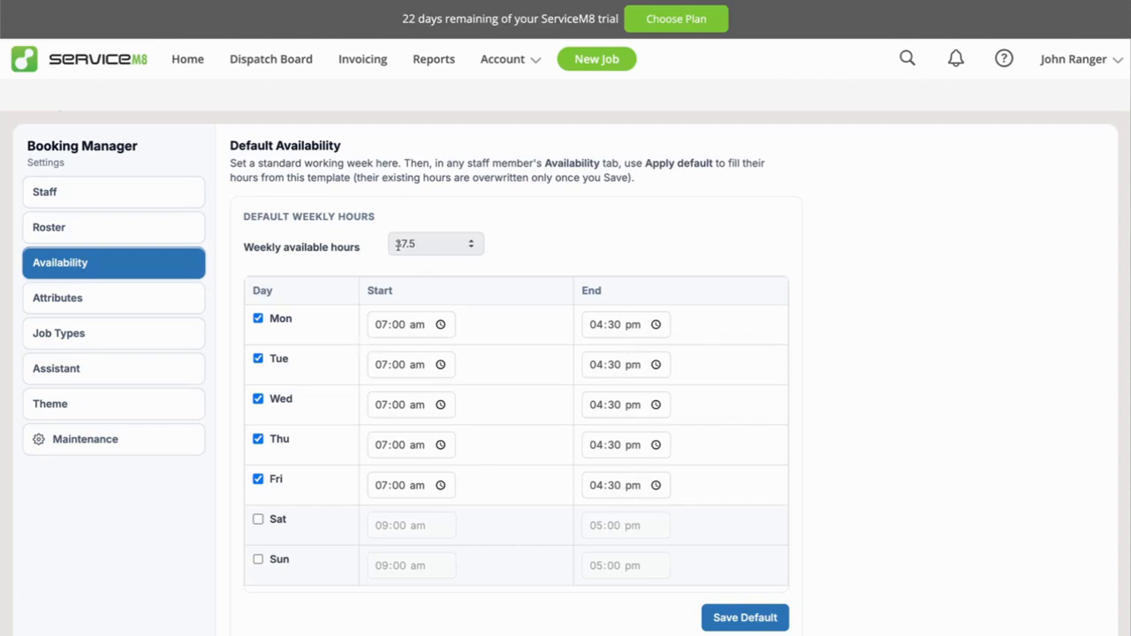
left_click_drag(418, 242, 381, 245)
left_click(338, 239)
In the selected staff member's availability, set Monday to 08:00 am–05:30 pm and Tuesday's end time to 05:30 pm.
left_click(51, 192)
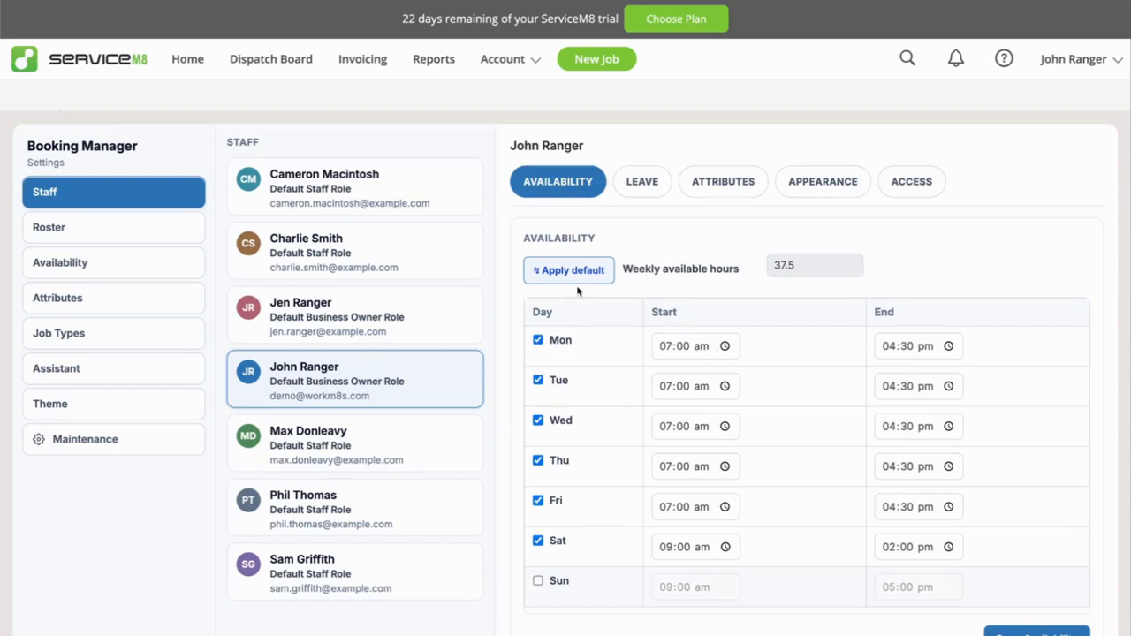
left_click(664, 345)
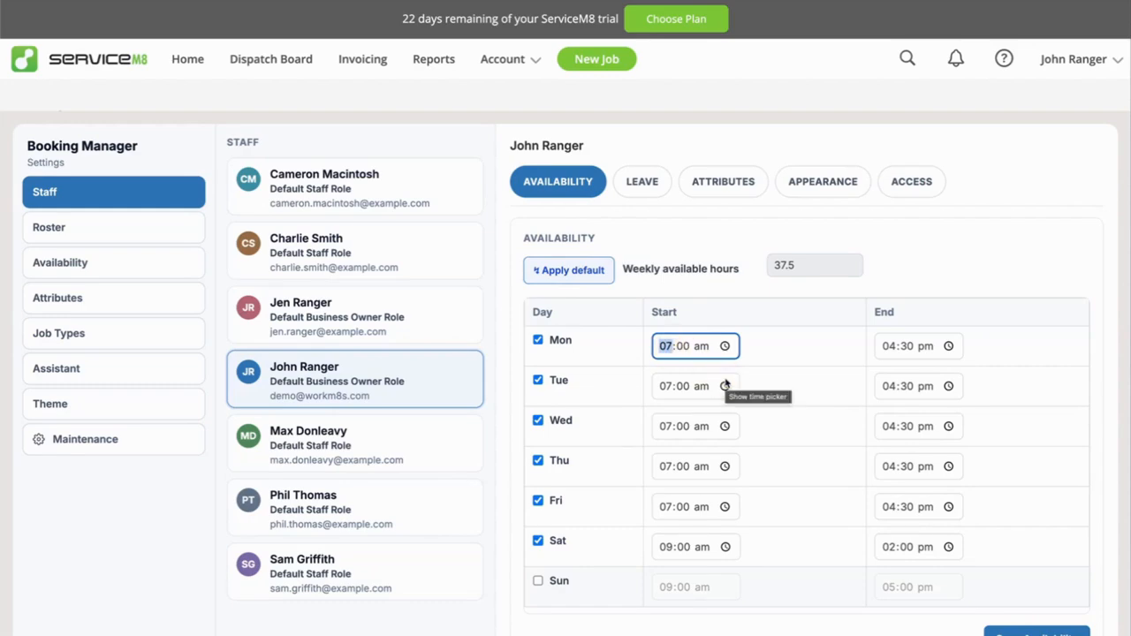
type("8")
left_click(664, 386)
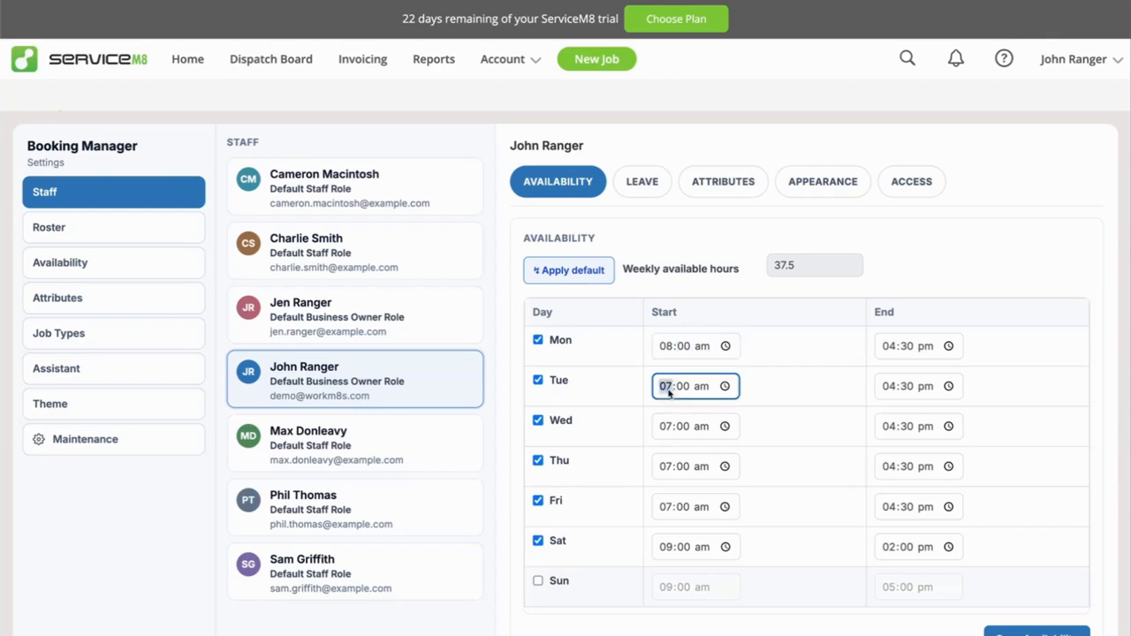
left_click(883, 347)
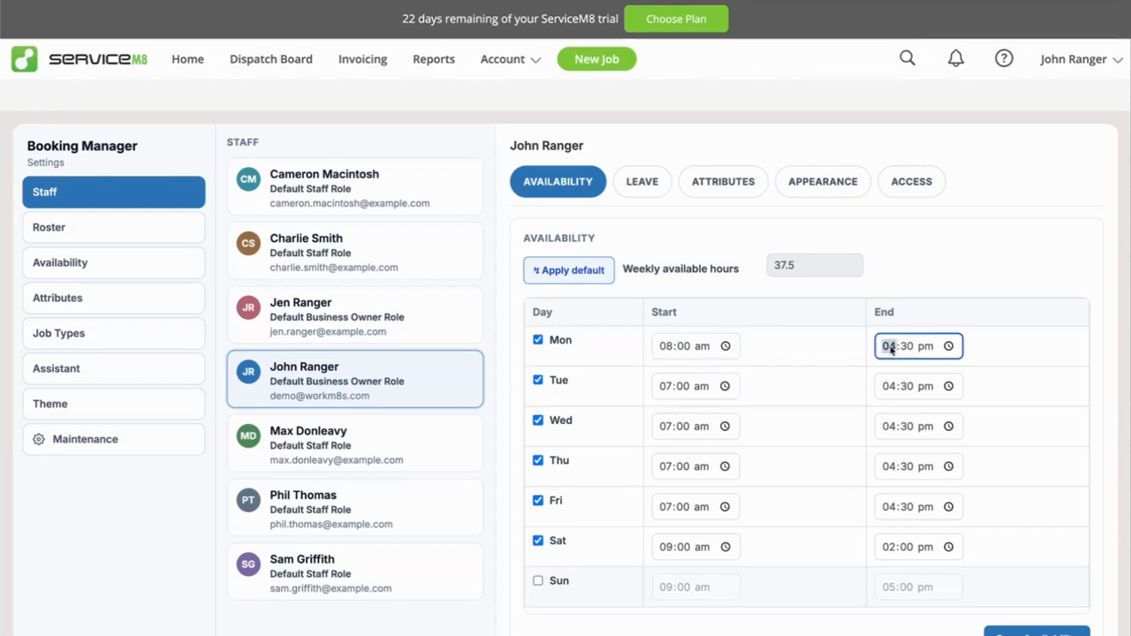
type("5")
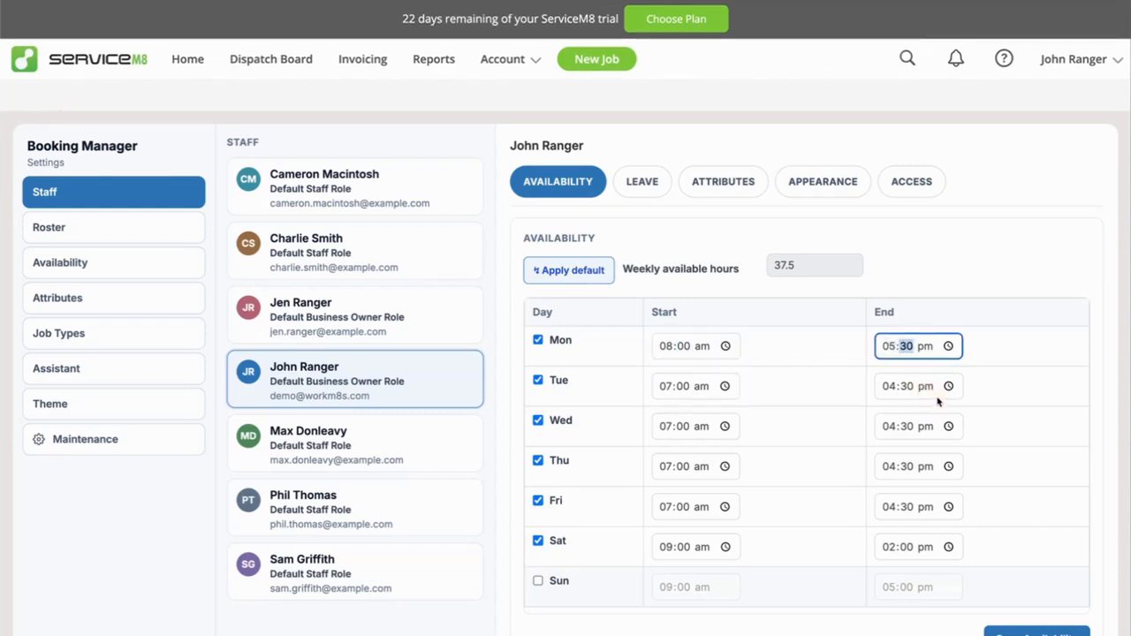
left_click(887, 389)
type("5")
left_click(1015, 427)
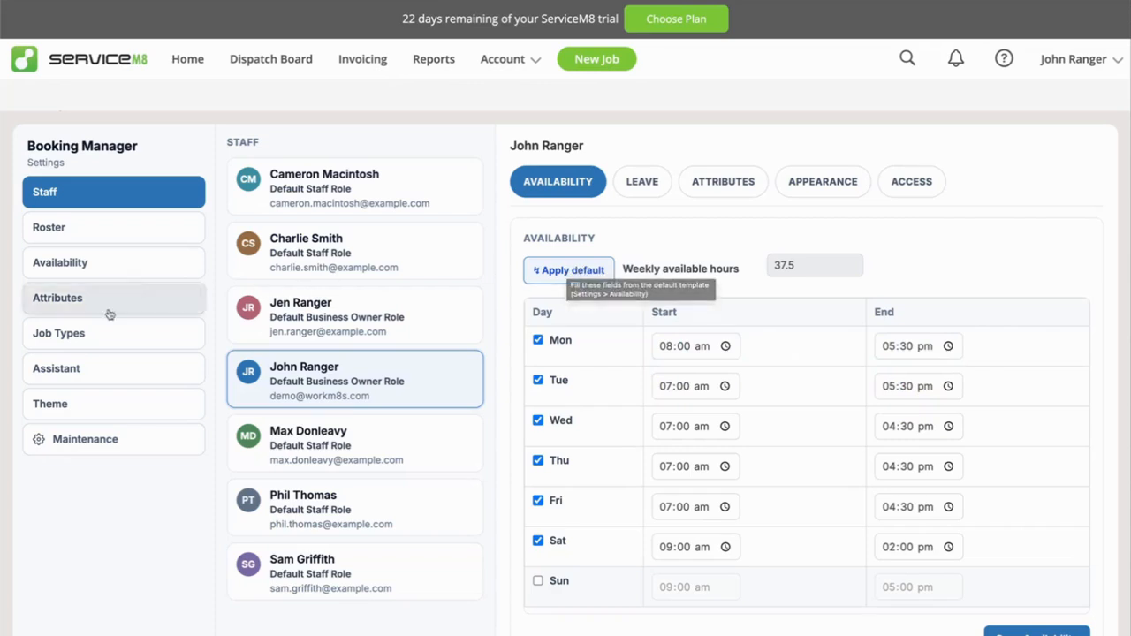
Apply the default availability to the selected staff member, and set Monday's hours to 08:00 am–05:30 pm.
left_click(548, 271)
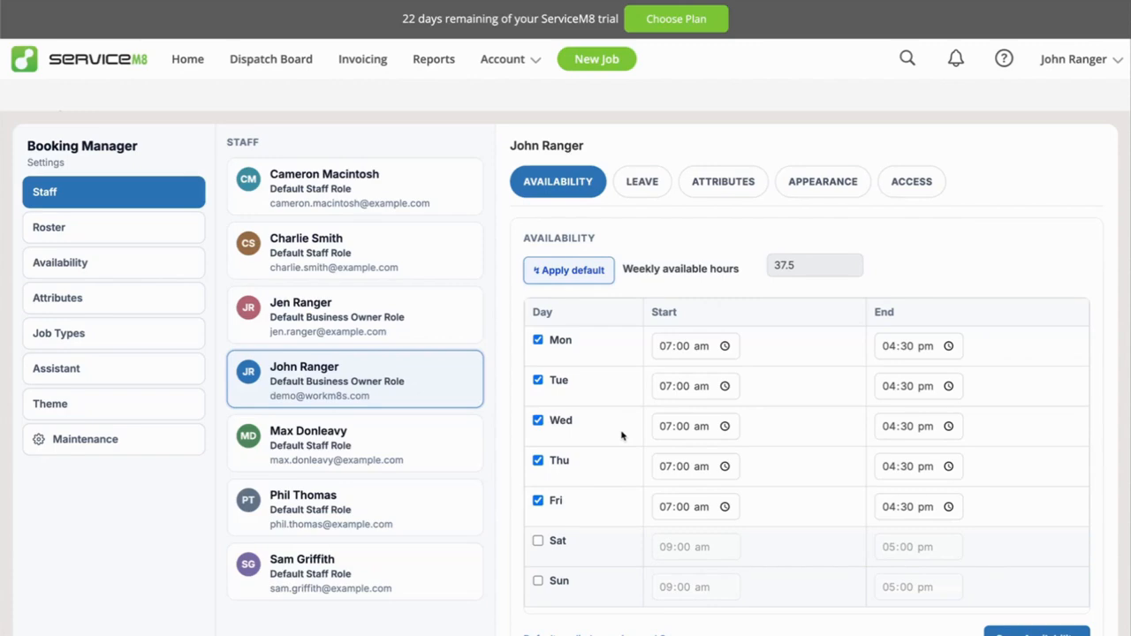
left_click(666, 350)
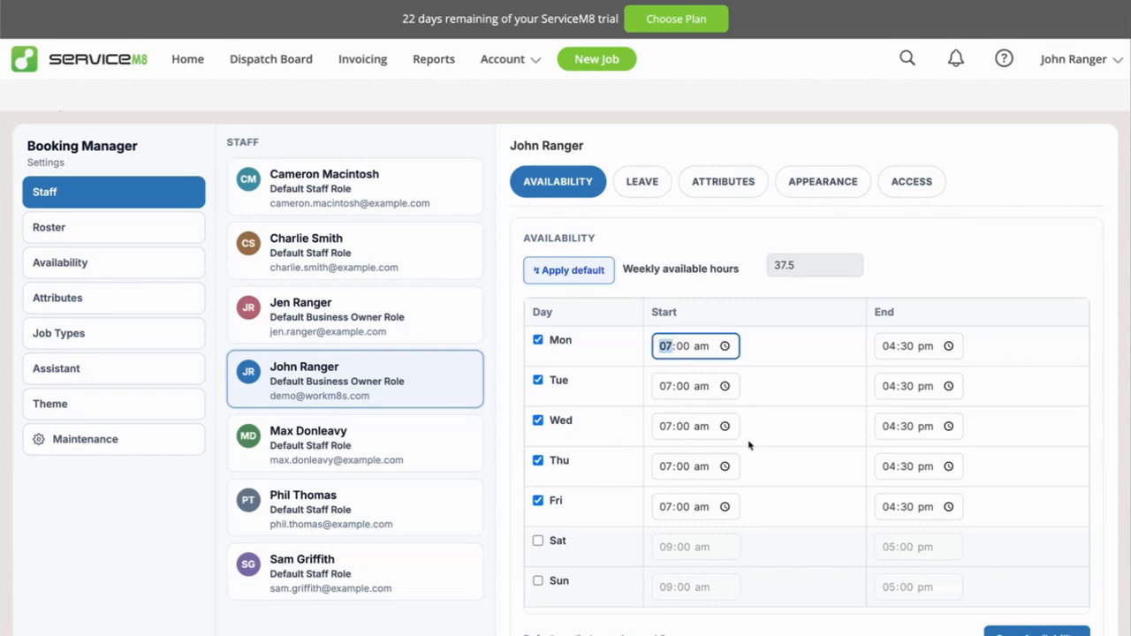
key("Up")
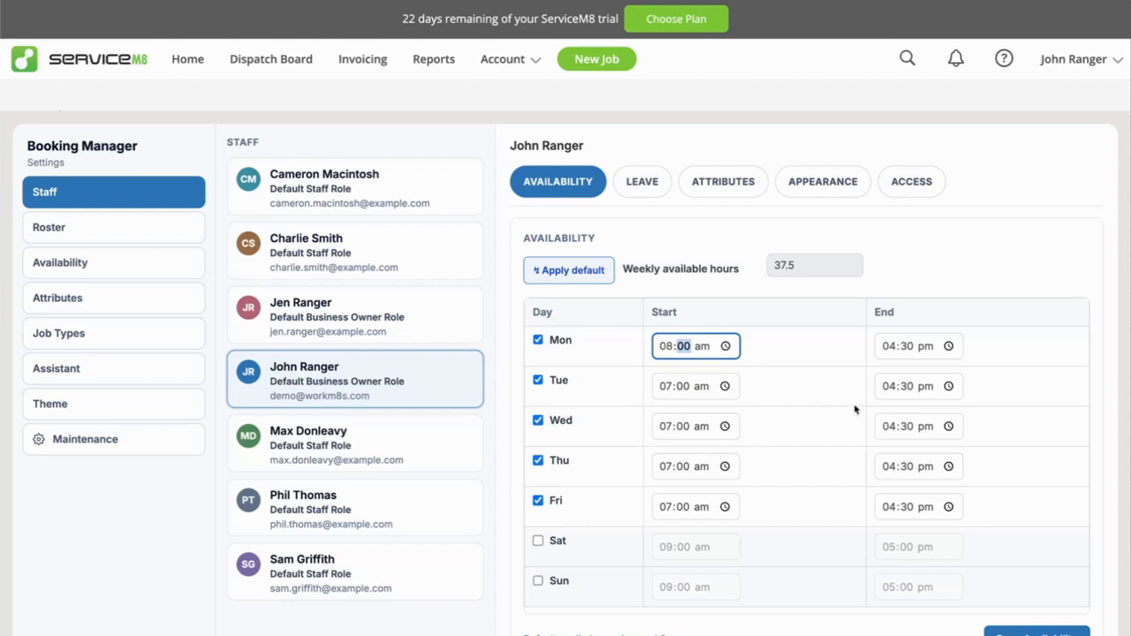
left_click(888, 350)
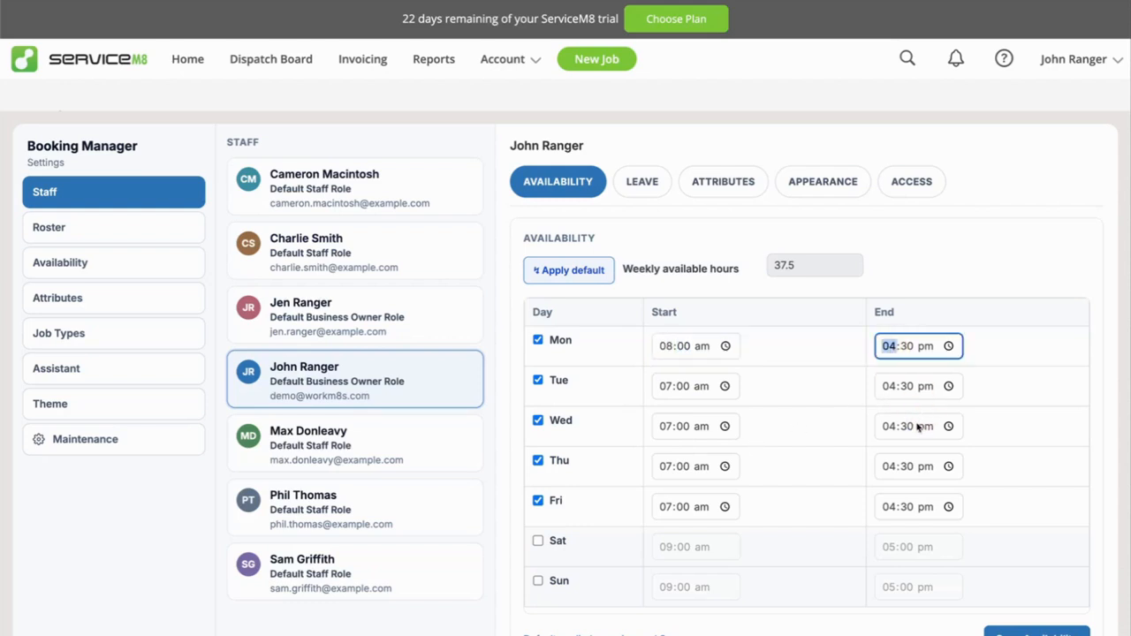
type("5:")
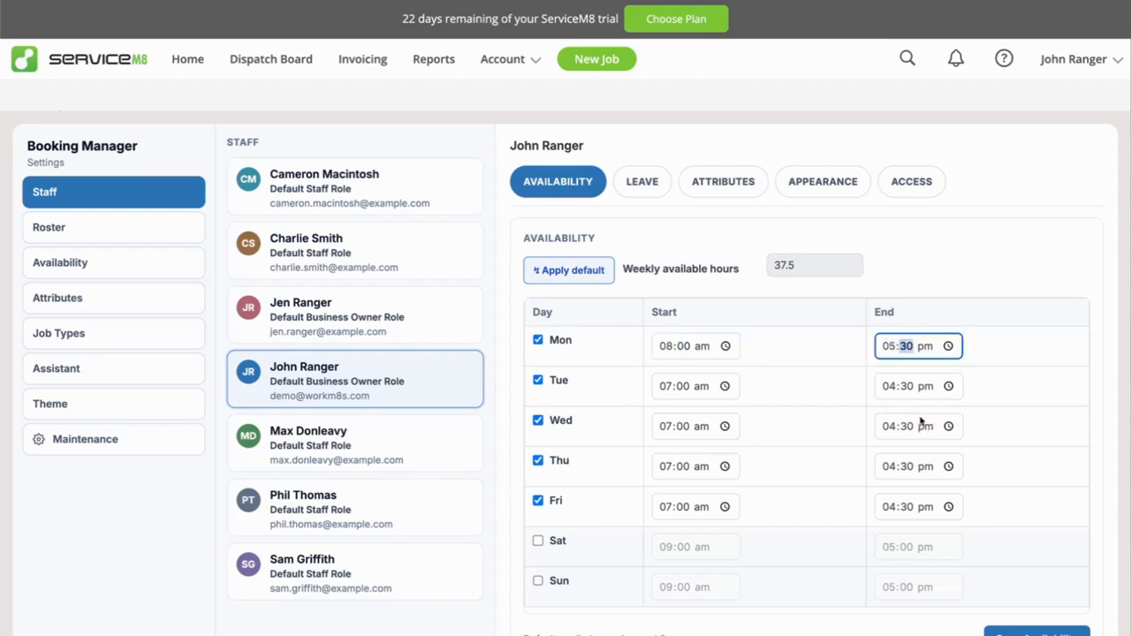
type("00")
Set Monday's end time to 05:00 pm and Tuesday's hours to 08:00 am–05:00 pm in the staff member's availability.
left_click(669, 392)
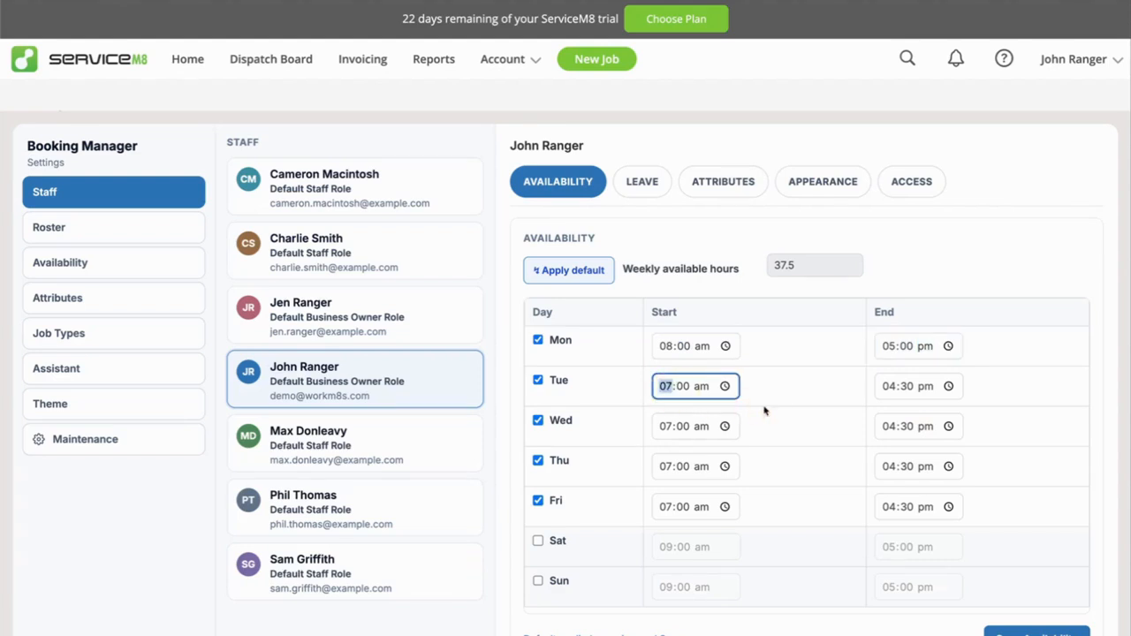
type("8")
left_click(891, 396)
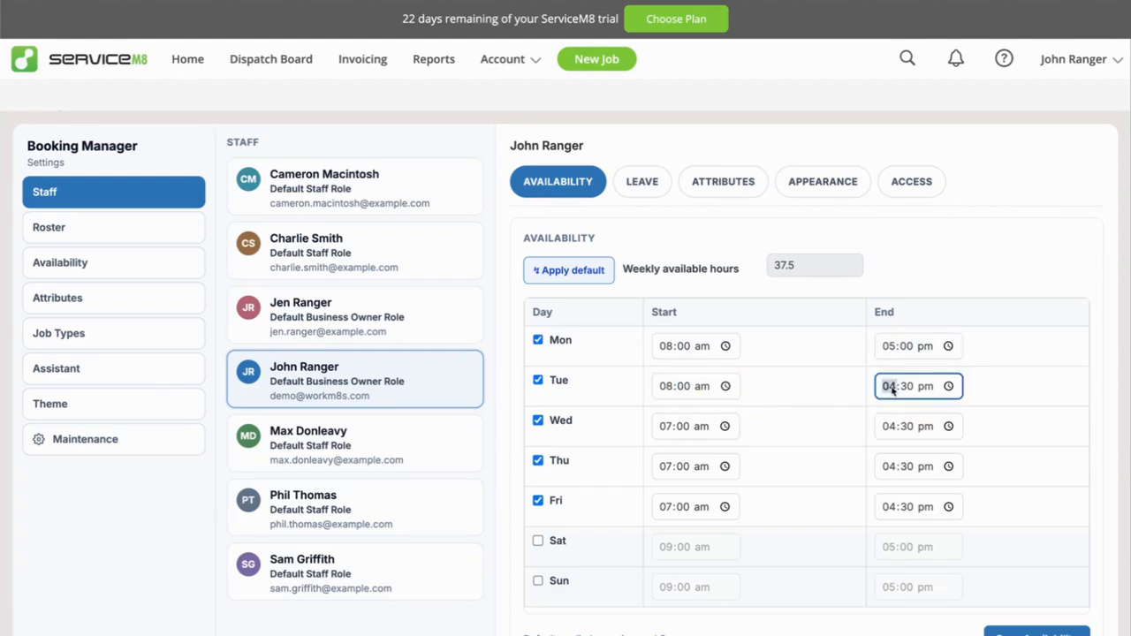
type("5:")
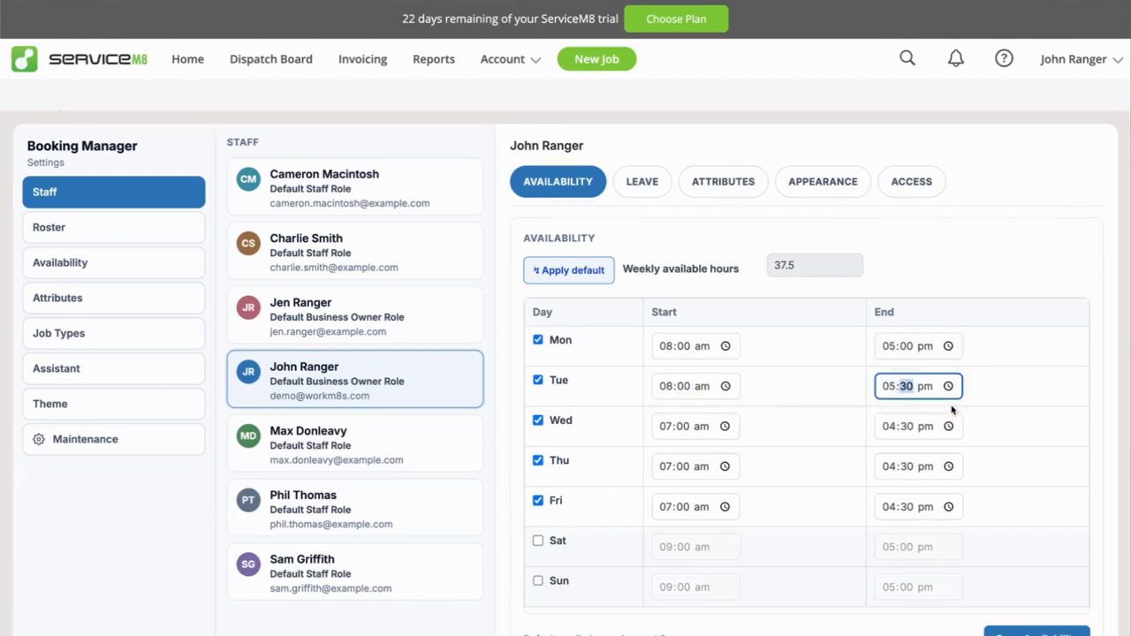
type("00")
Set Wednesday's hours to 08:00 am–05:00 pm in the staff member's availability.
left_click(667, 427)
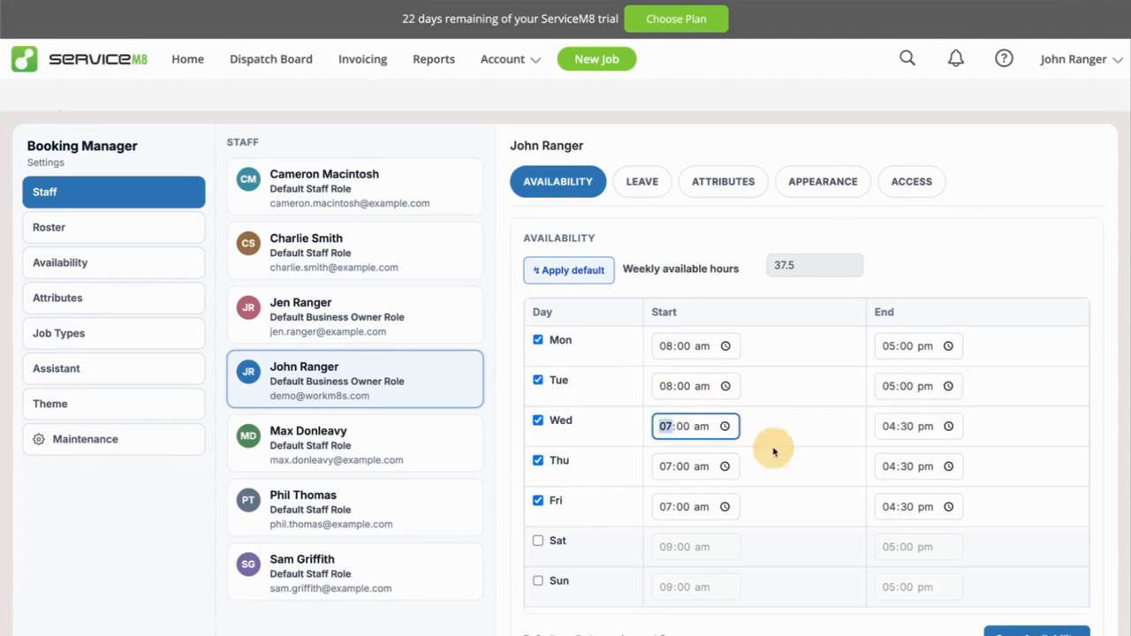
type("8")
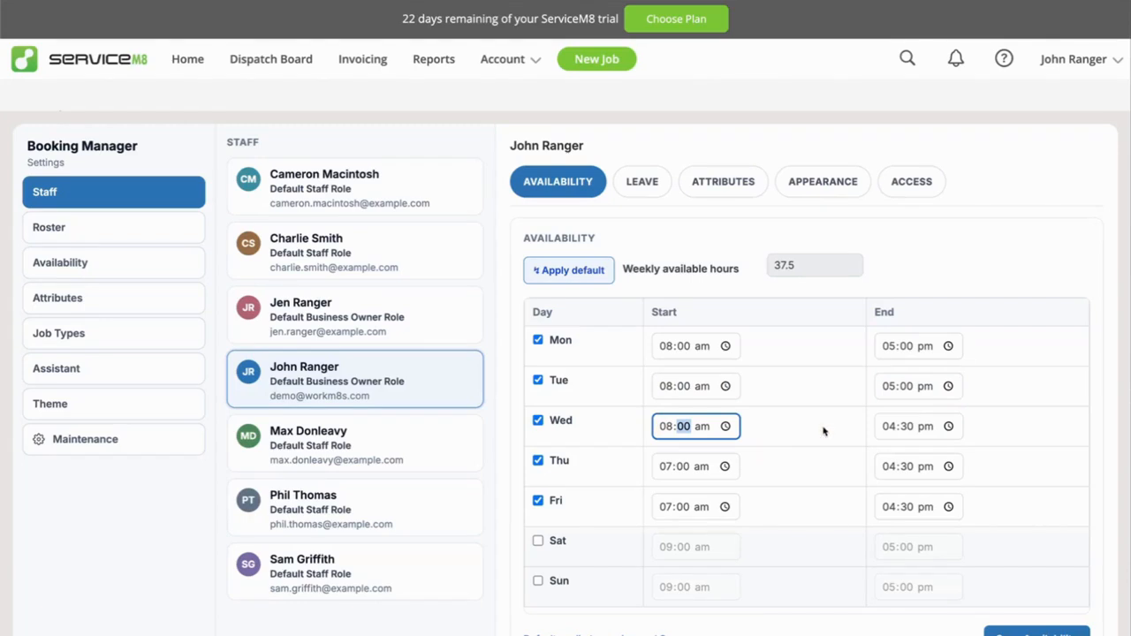
left_click(889, 427)
type("5:")
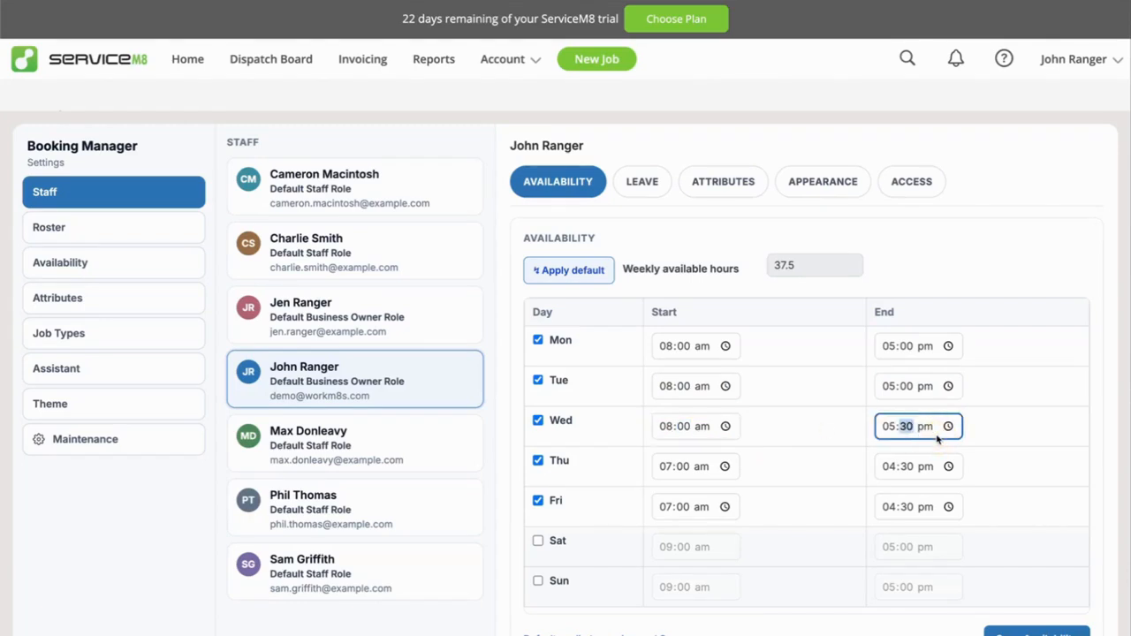
type("00")
Set Thursday's hours to 08:00 am–05:00 pm in the staff member's availability.
left_click(680, 467)
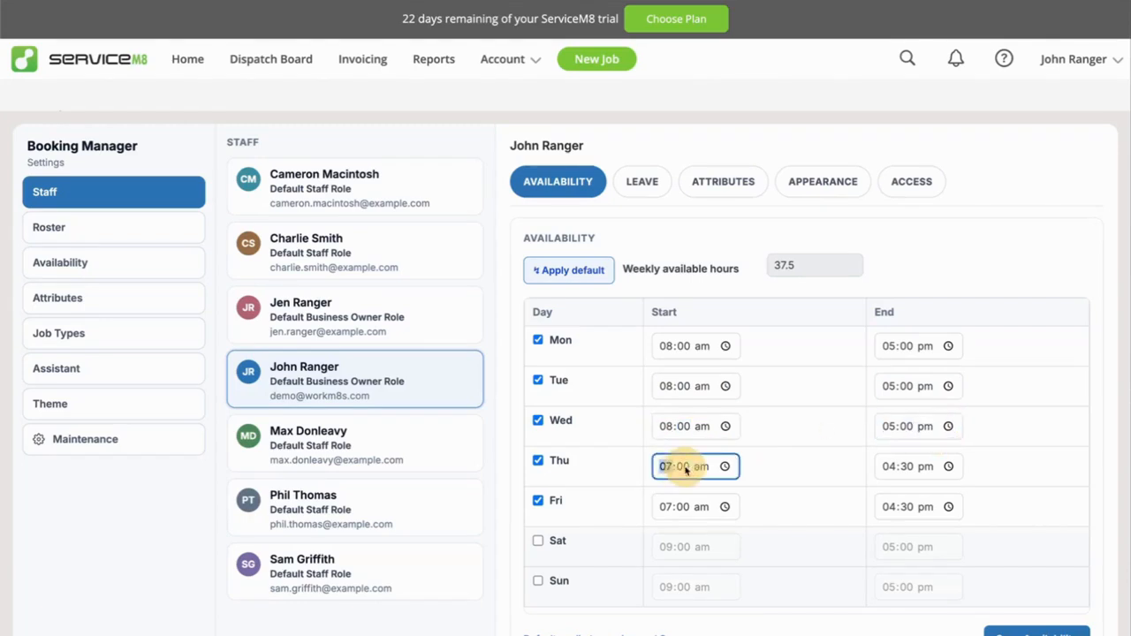
type("8")
left_click(919, 477)
type("5:0")
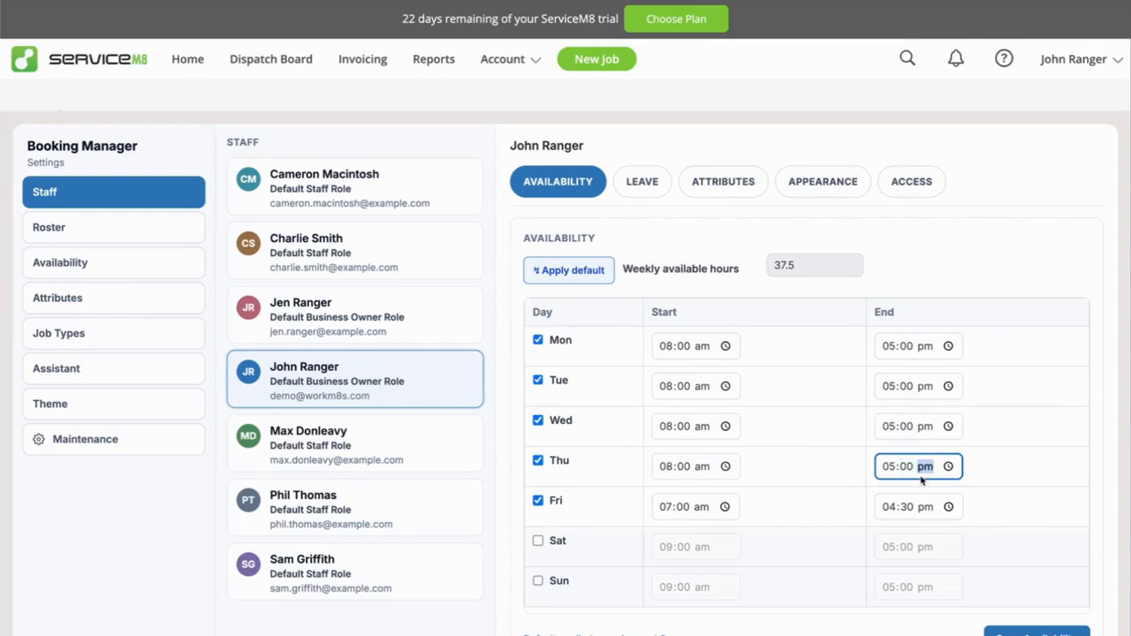
Set Friday's hours to 08:00 am–05:00 pm in the staff member's availability.
left_click(721, 508)
type("8")
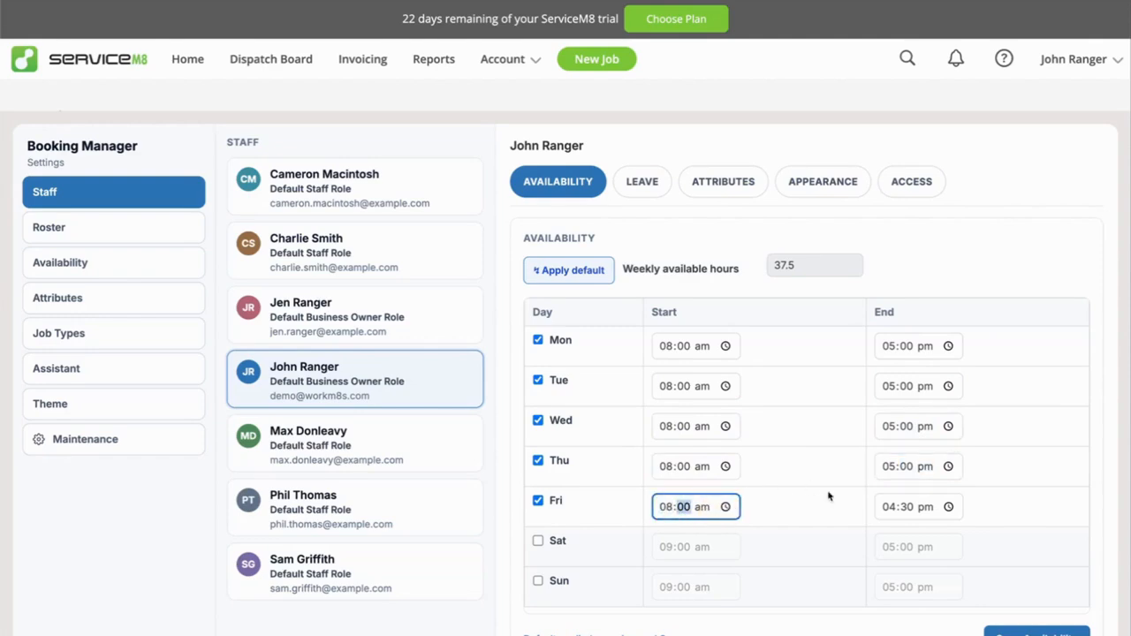
left_click(886, 509)
type("8")
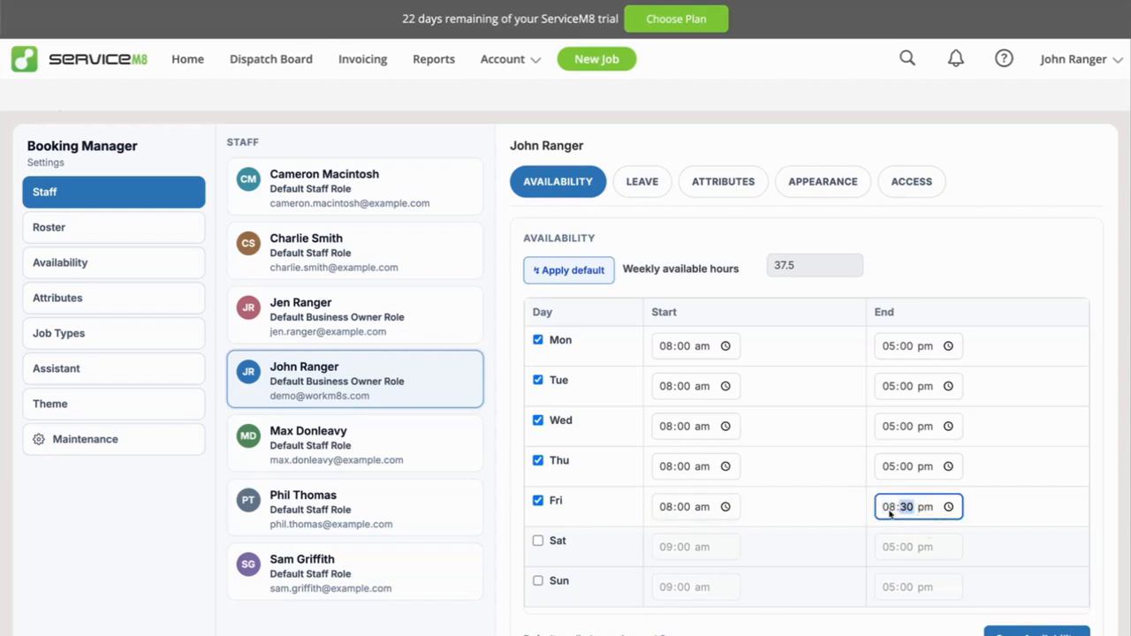
left_click(888, 511)
type("5:")
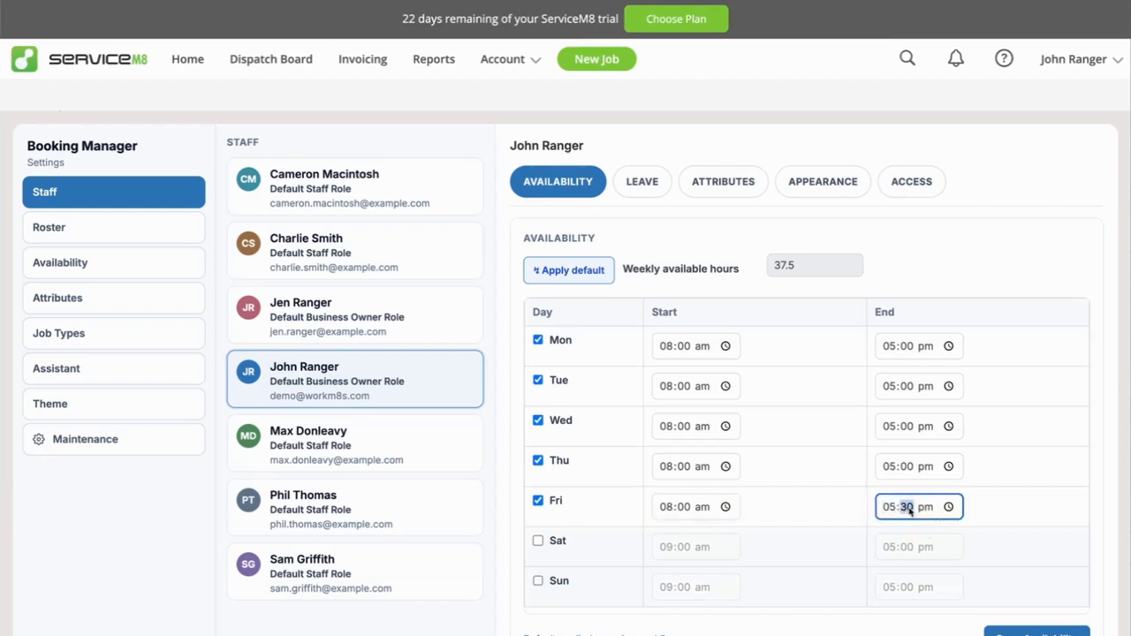
type("00")
Make Saturday an available day ending at 12:00 pm, and save the staff member's availability.
left_click(538, 541)
left_click(538, 541)
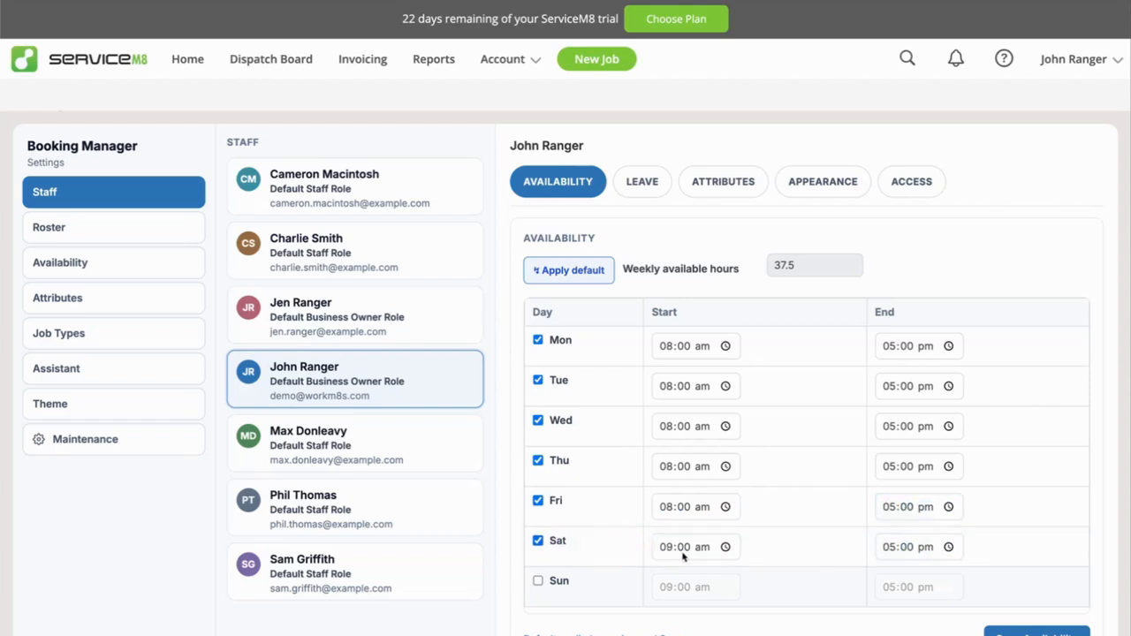
left_click(924, 550)
type("12")
left_click(1013, 533)
left_click(1037, 632)
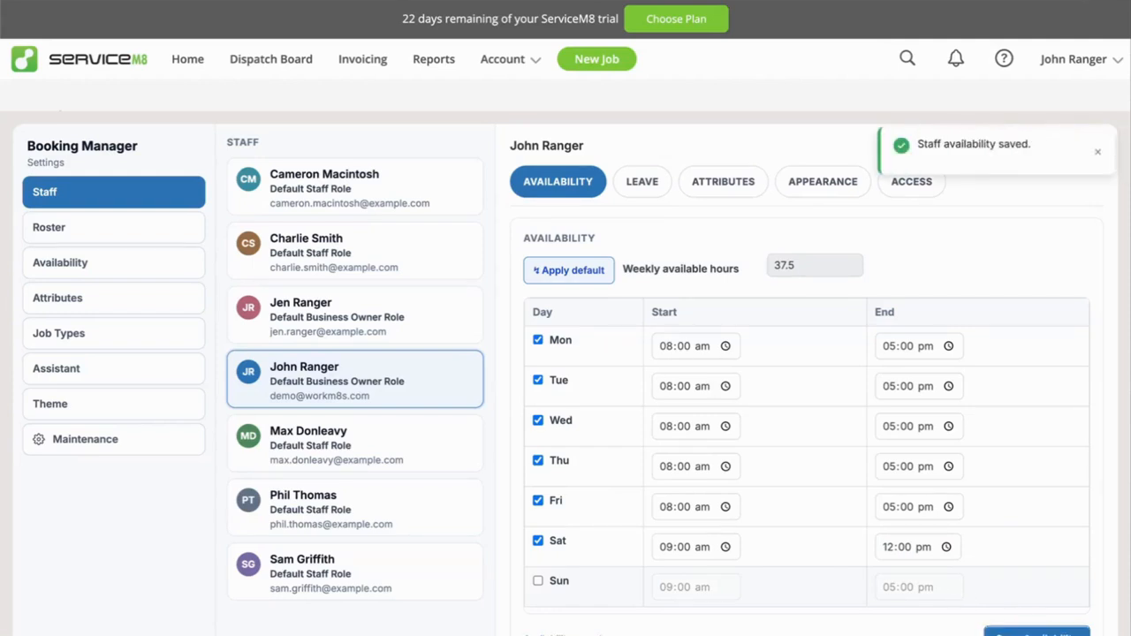
left_click(1097, 152)
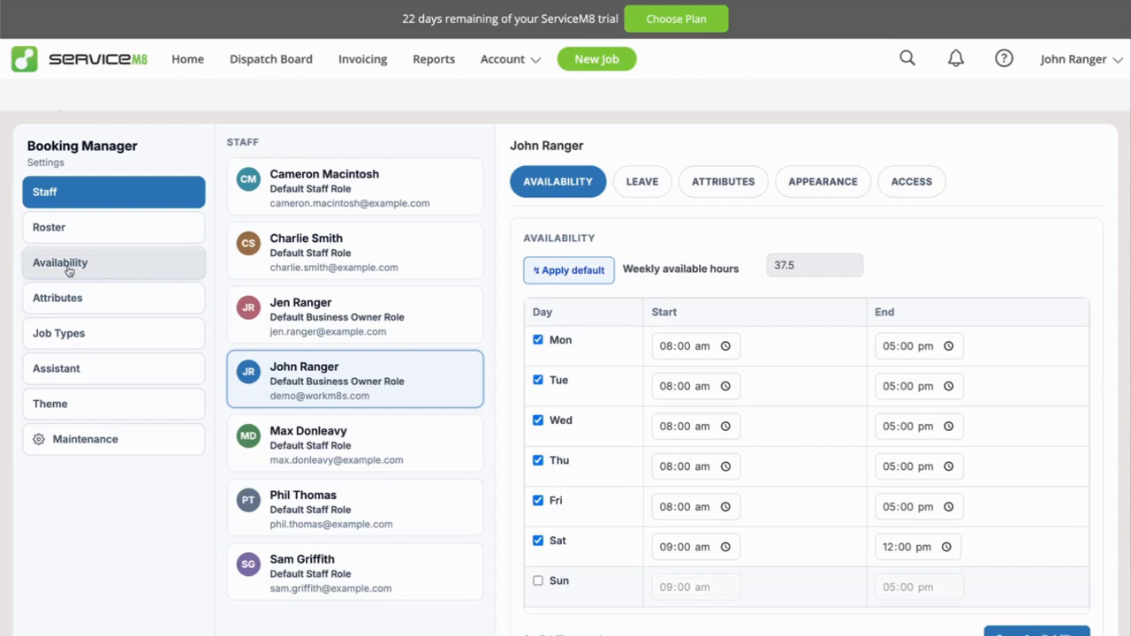
Open the Booking Manager attribute settings with the catalog of roles, skills, teams and locations.
left_click(69, 298)
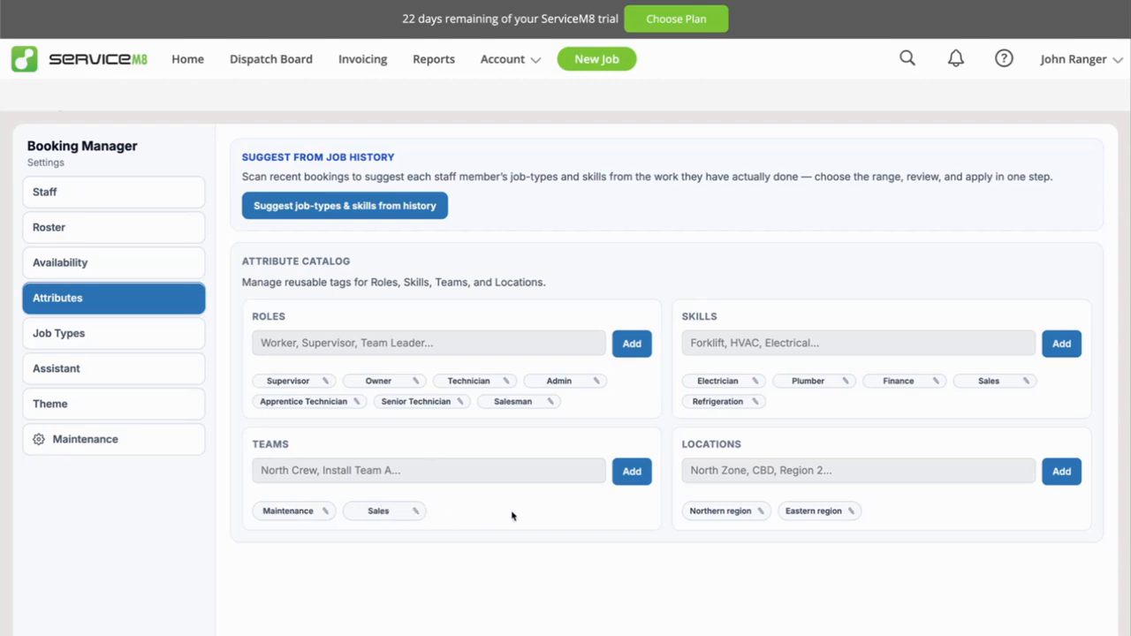
Examine the roles and skills assigned to the business-owner staff member selected in the staff settings.
left_click(779, 471)
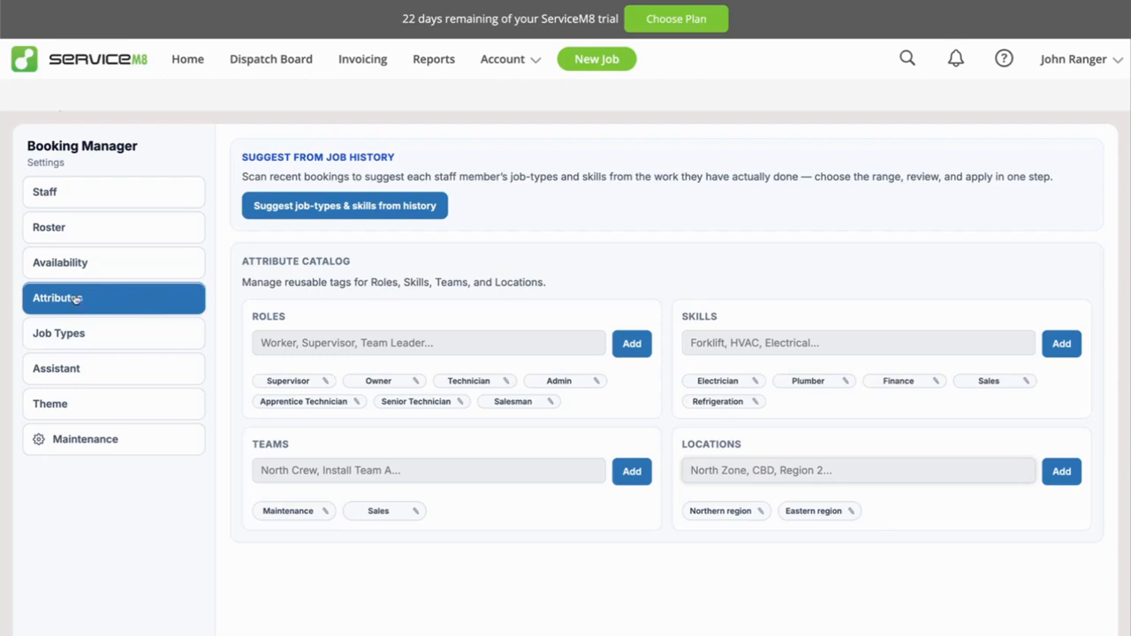
left_click(51, 190)
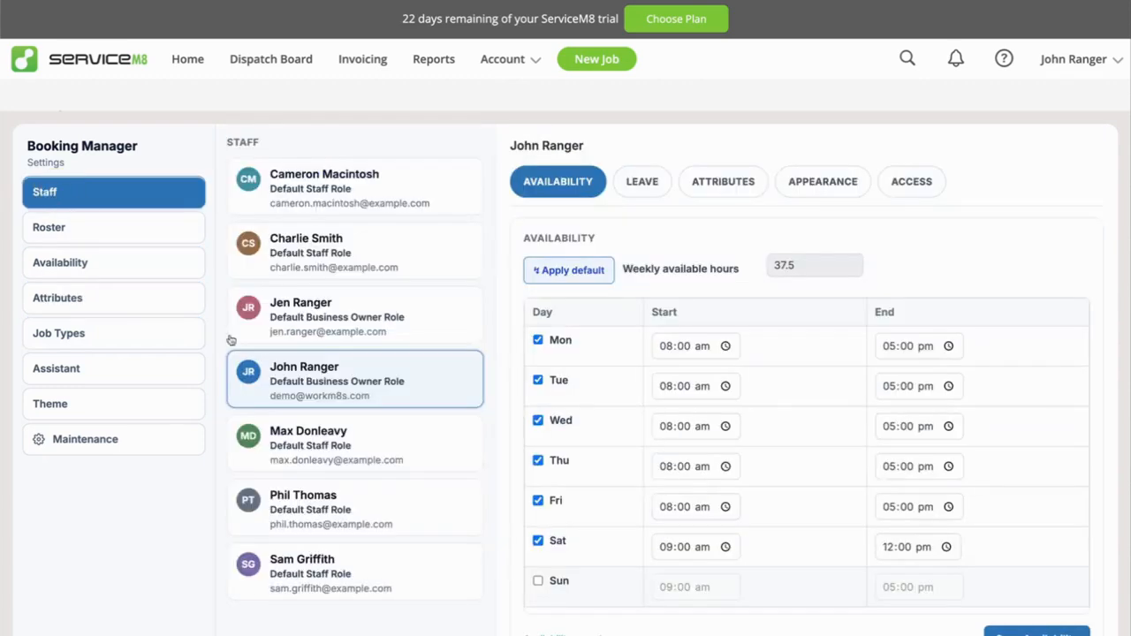
left_click(749, 187)
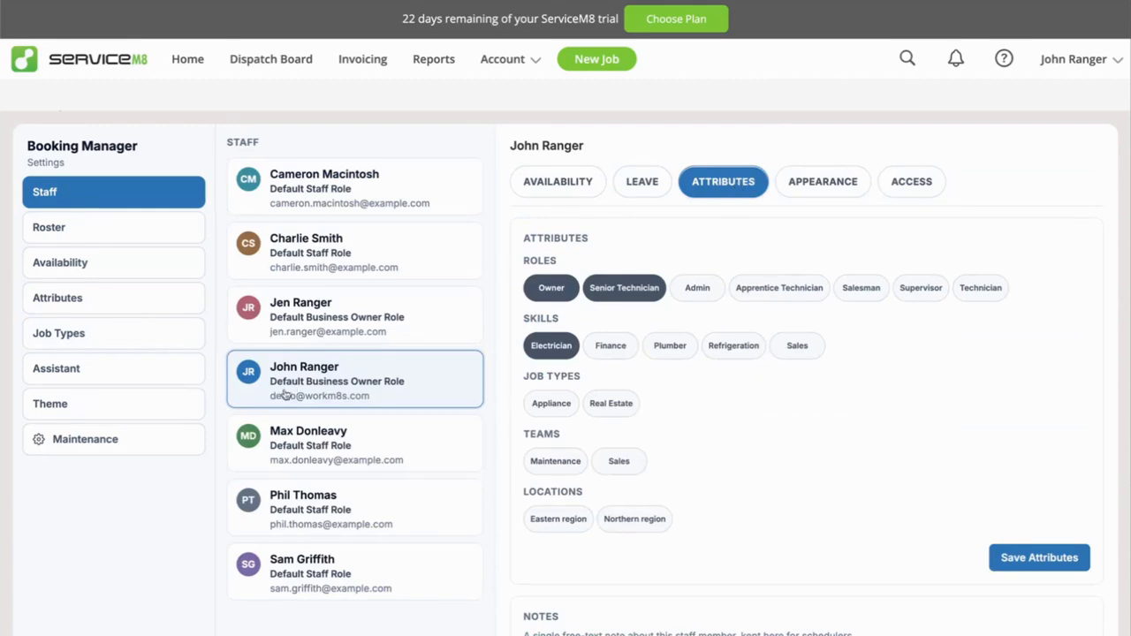
left_click(548, 293)
left_click(648, 291)
Examine the roles and skills assigned to the second and sixth staff members in the list.
left_click(350, 251)
left_click(729, 182)
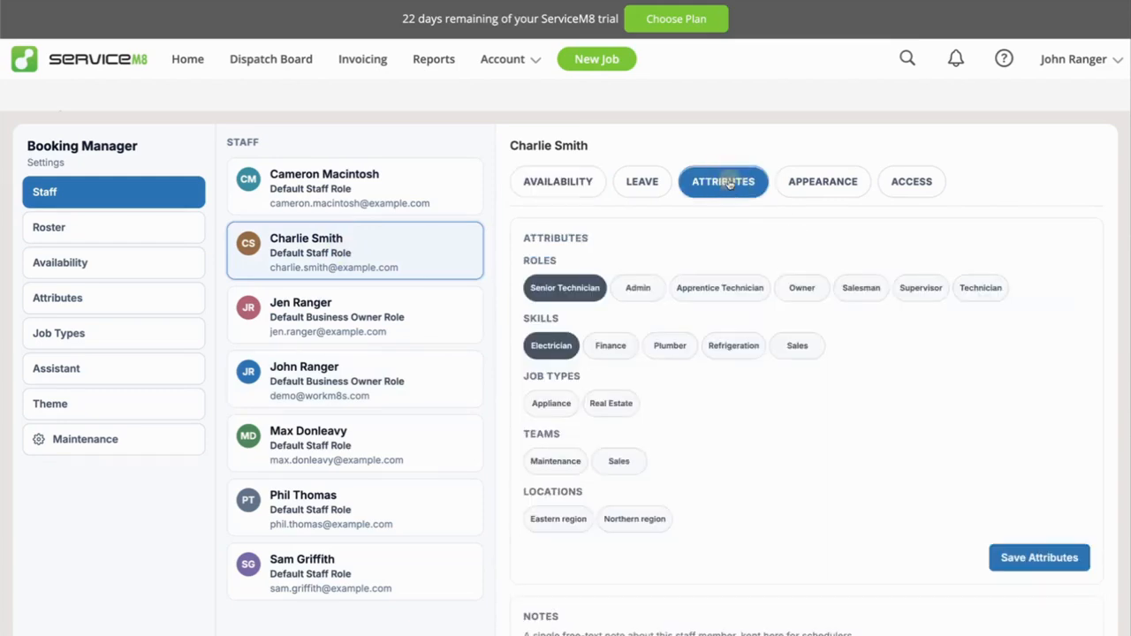
left_click(550, 350)
left_click(326, 503)
left_click(712, 187)
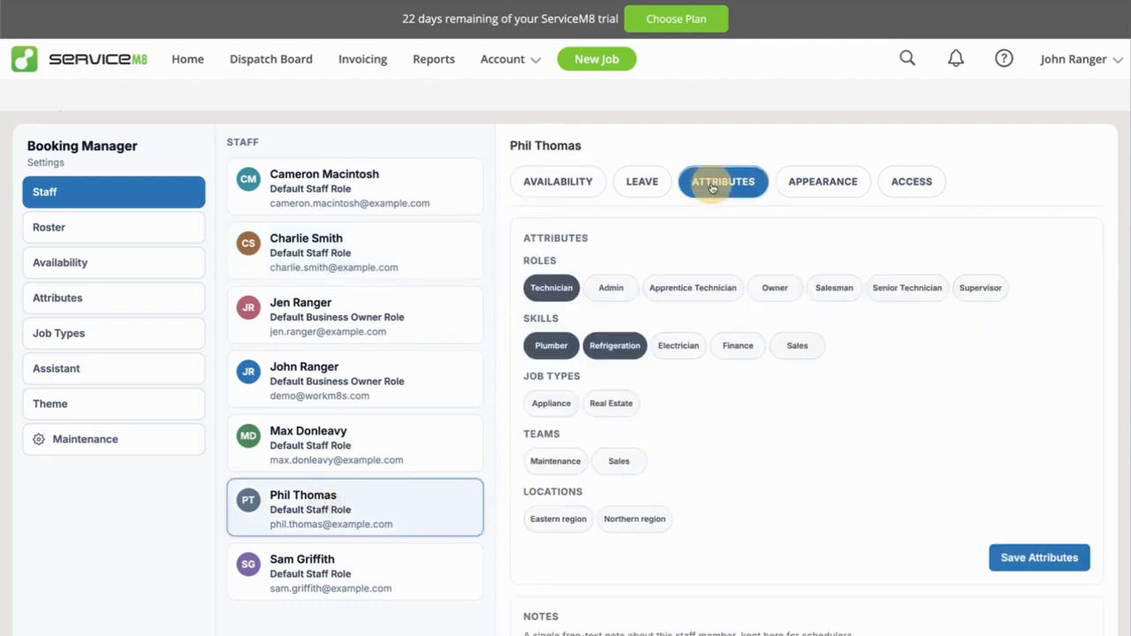
left_click(555, 292)
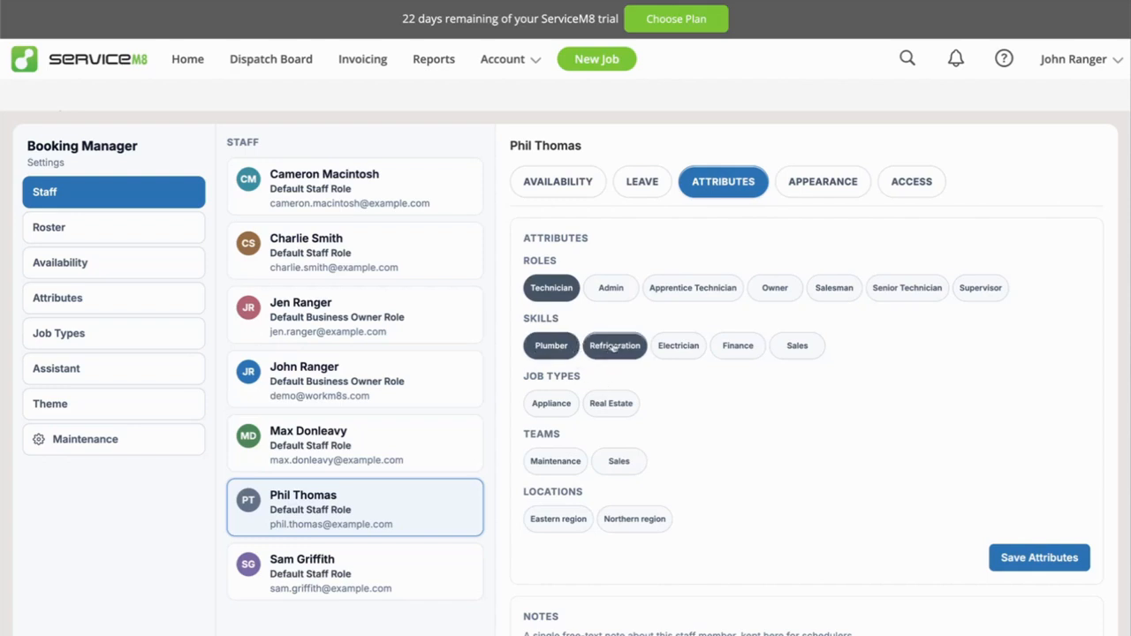
Revisit the attribute catalog and the staff attributes, ending on the roster settings.
left_click(71, 299)
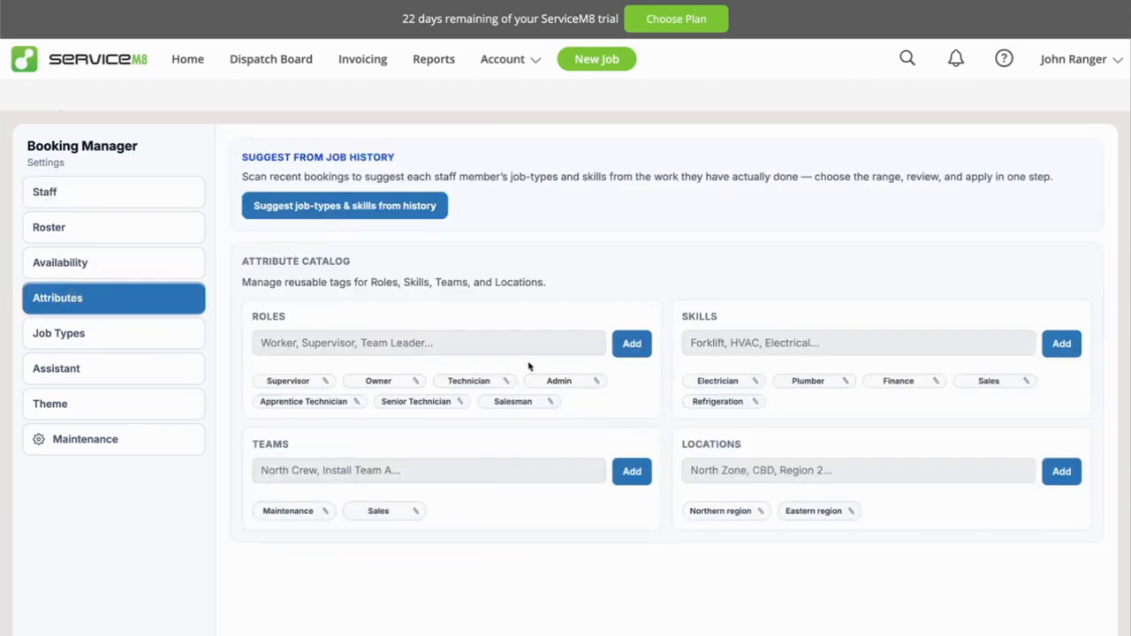
left_click(43, 191)
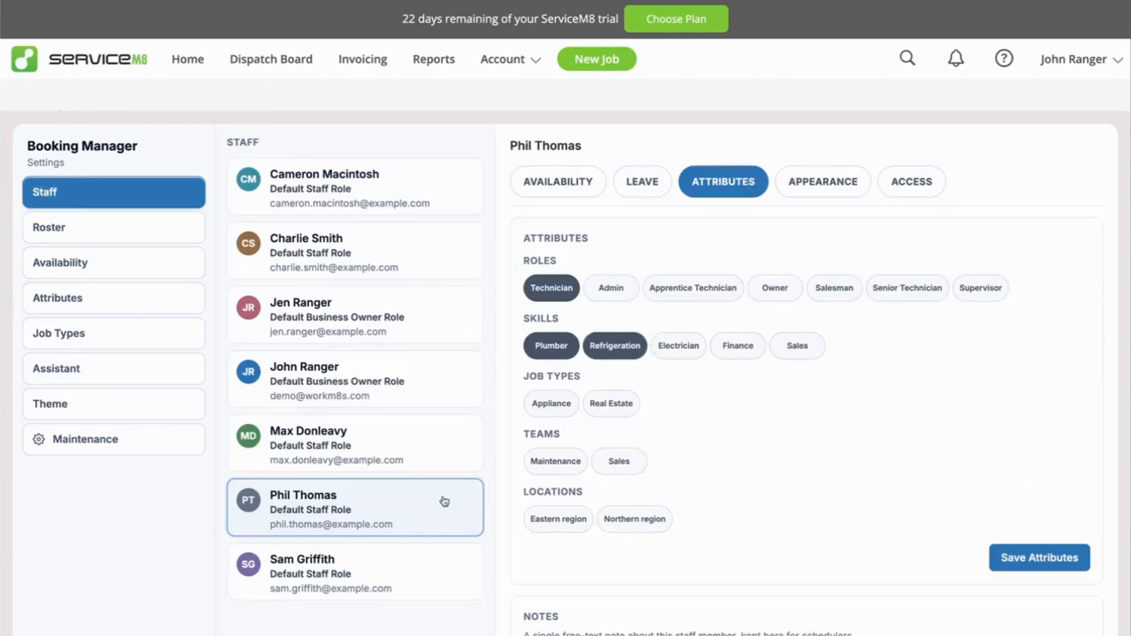
left_click(53, 227)
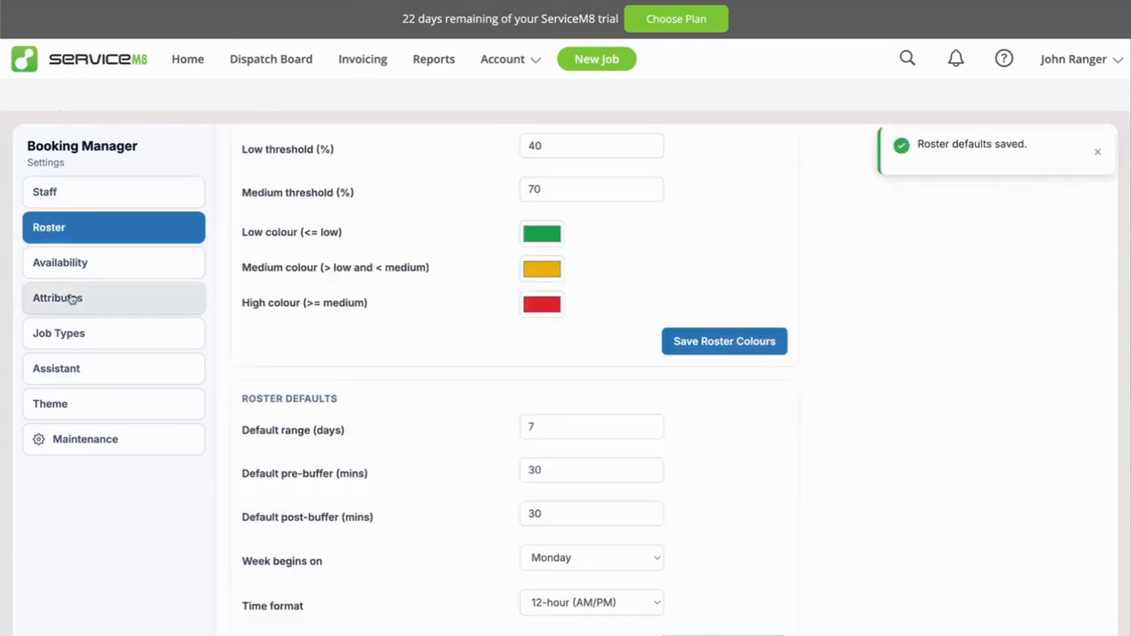
Open the assistant's setup section and examine the options for enabling it and showing the AI chat button.
left_click(94, 372)
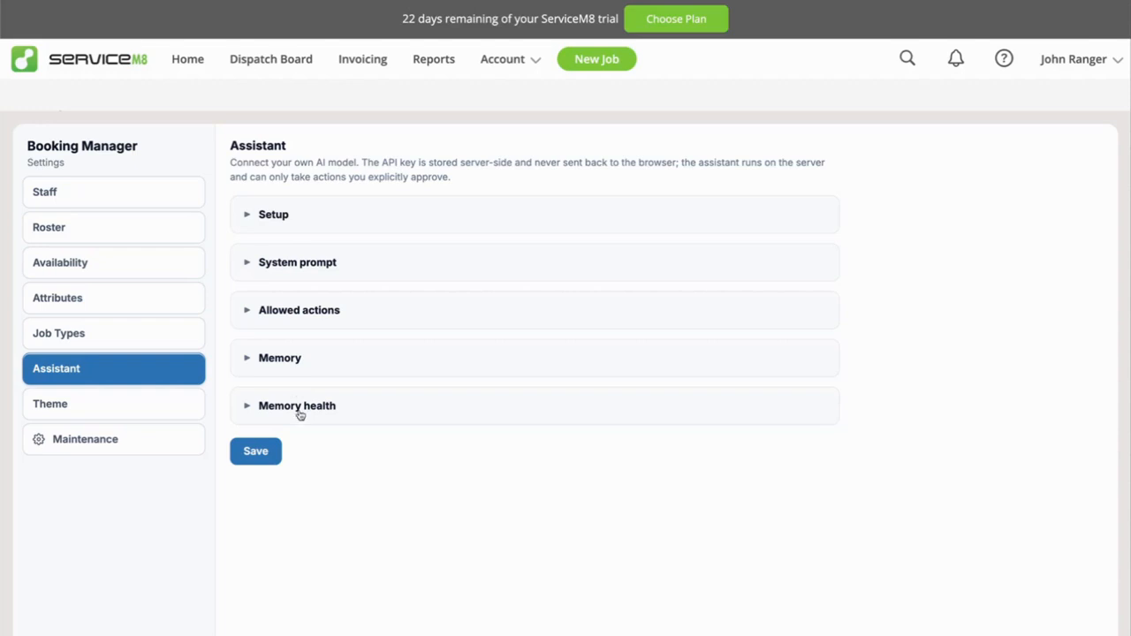
left_click(275, 220)
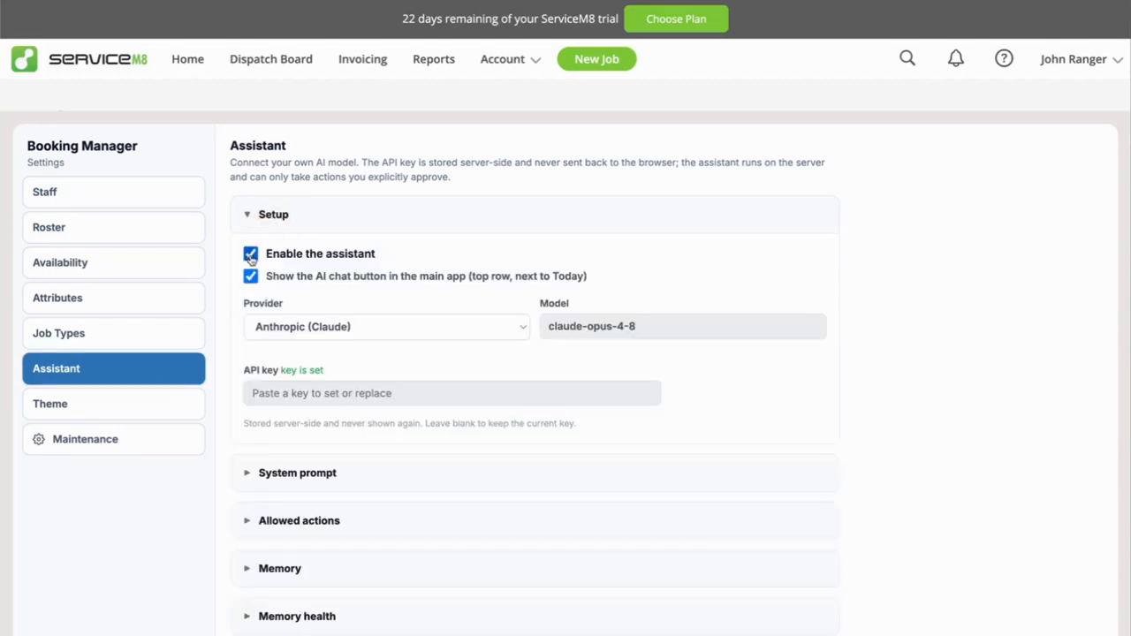
left_click(251, 256)
left_click(251, 277)
left_click(251, 254)
left_click(250, 276)
Check the available AI providers for the assistant and keep Anthropic (Claude) selected.
left_click(360, 332)
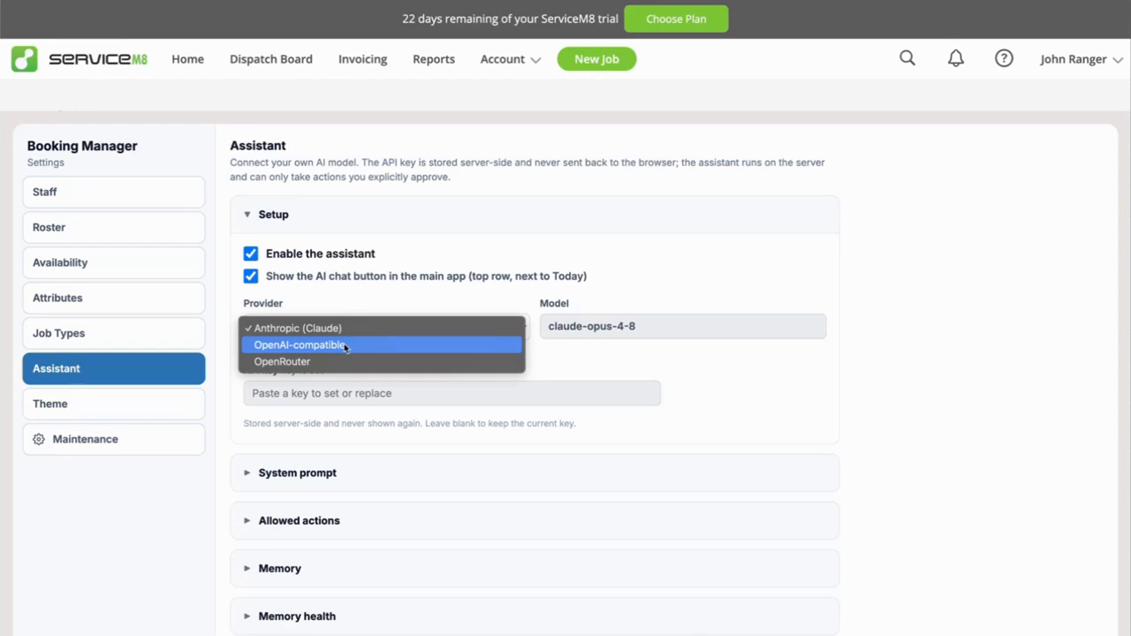
left_click(344, 306)
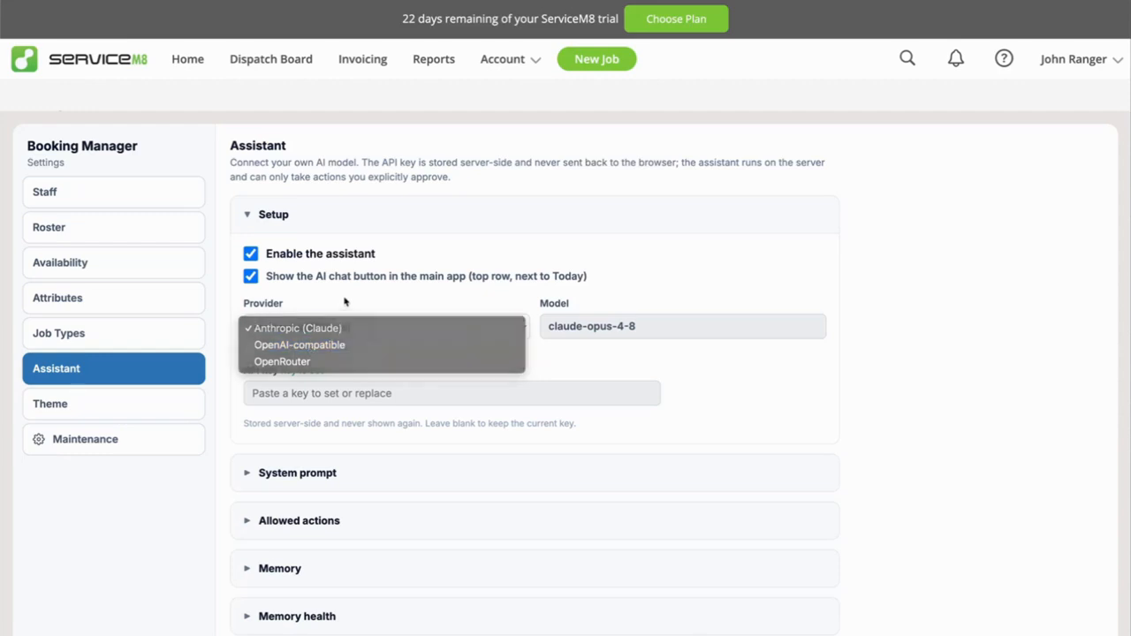
left_click(320, 331)
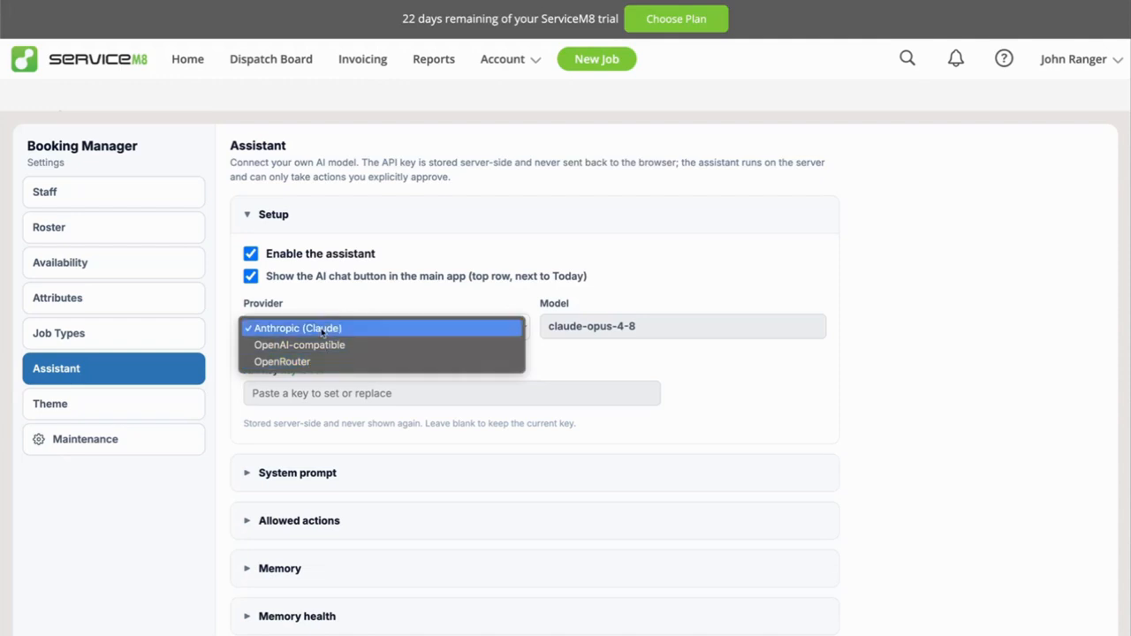
left_click(323, 329)
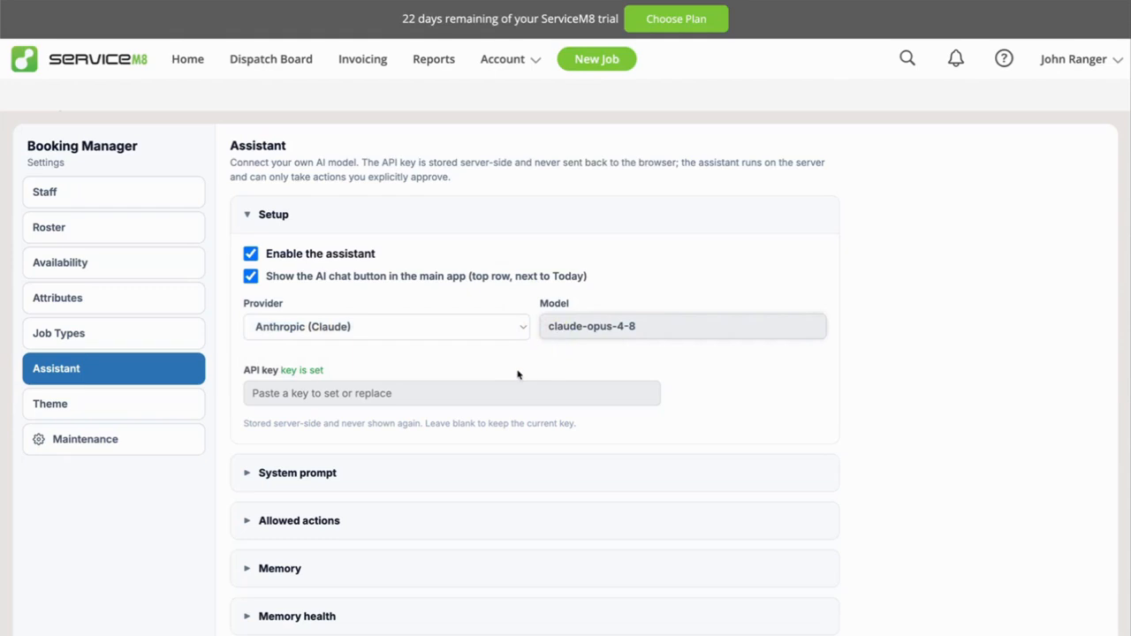
Highlight the model name claude-opus-4-8 in the assistant's setup.
left_click_drag(547, 326, 659, 325)
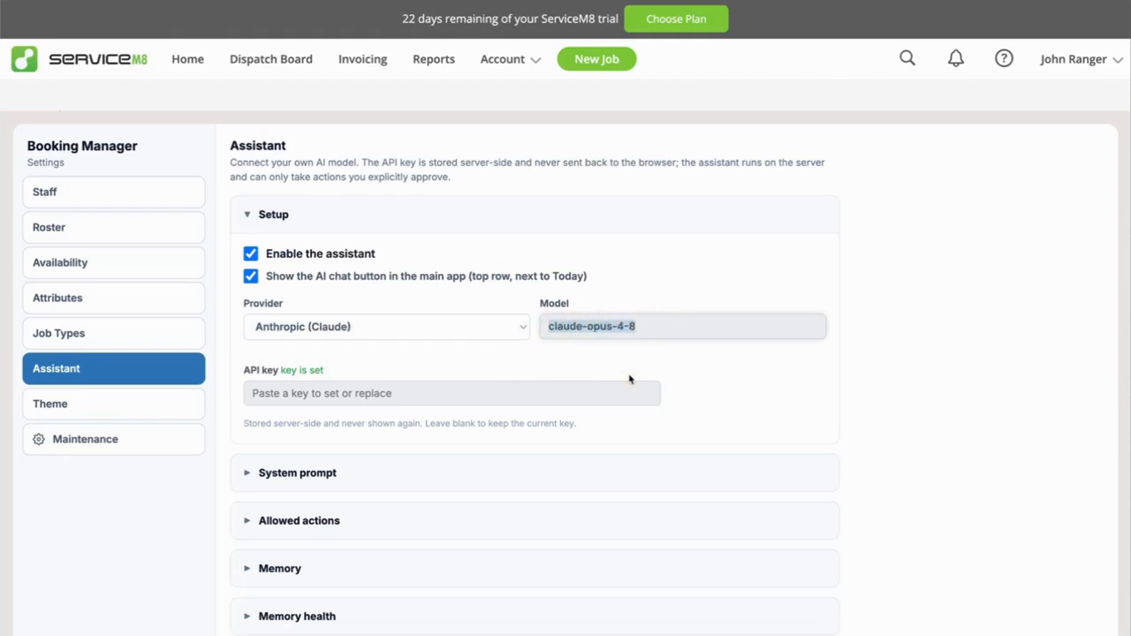
left_click(650, 328)
left_click_drag(649, 327, 528, 351)
left_click(551, 326)
left_click_drag(549, 326, 660, 298)
left_click(633, 326)
left_click(663, 323)
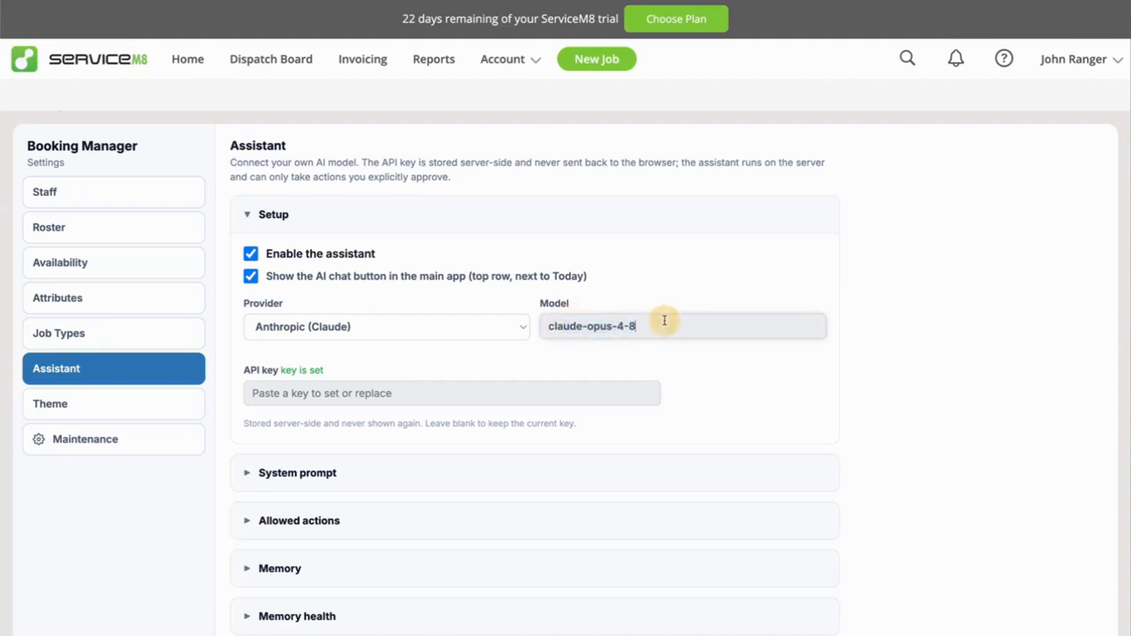
left_click_drag(550, 325, 681, 326)
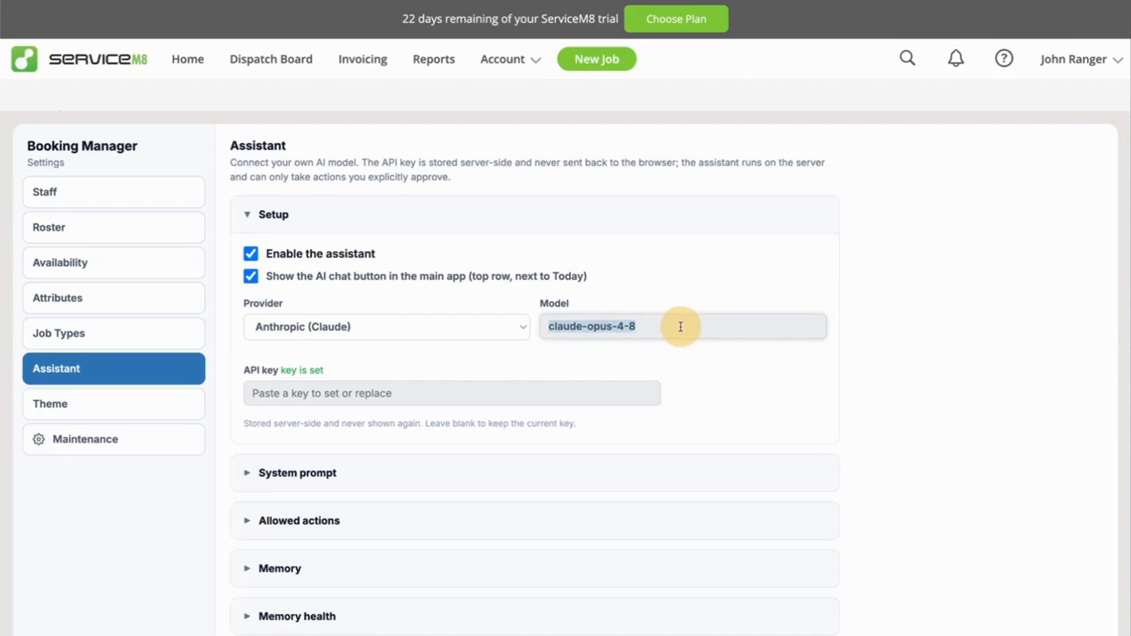
left_click(681, 326)
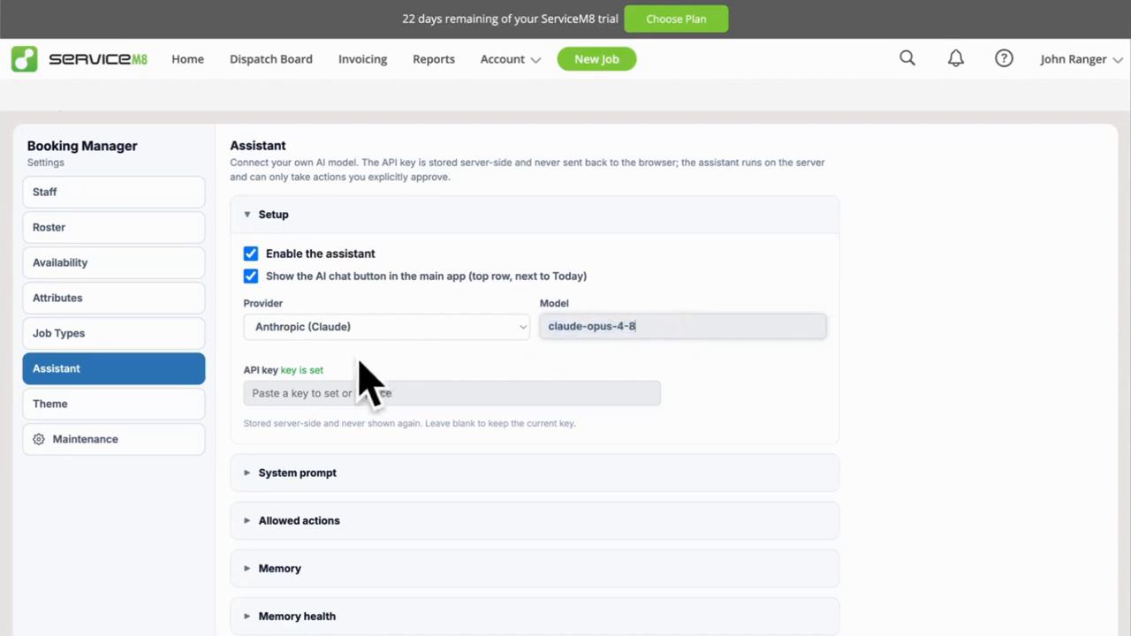
Check the assistant's API key field without entering a key, and collapse the setup section.
left_click(286, 396)
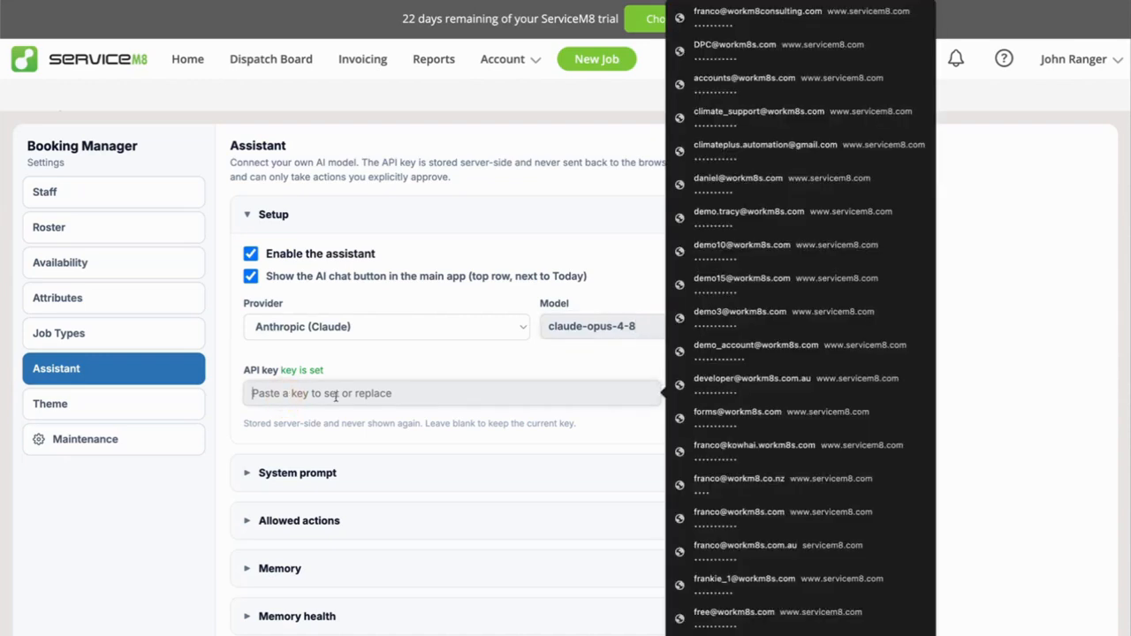
left_click(398, 369)
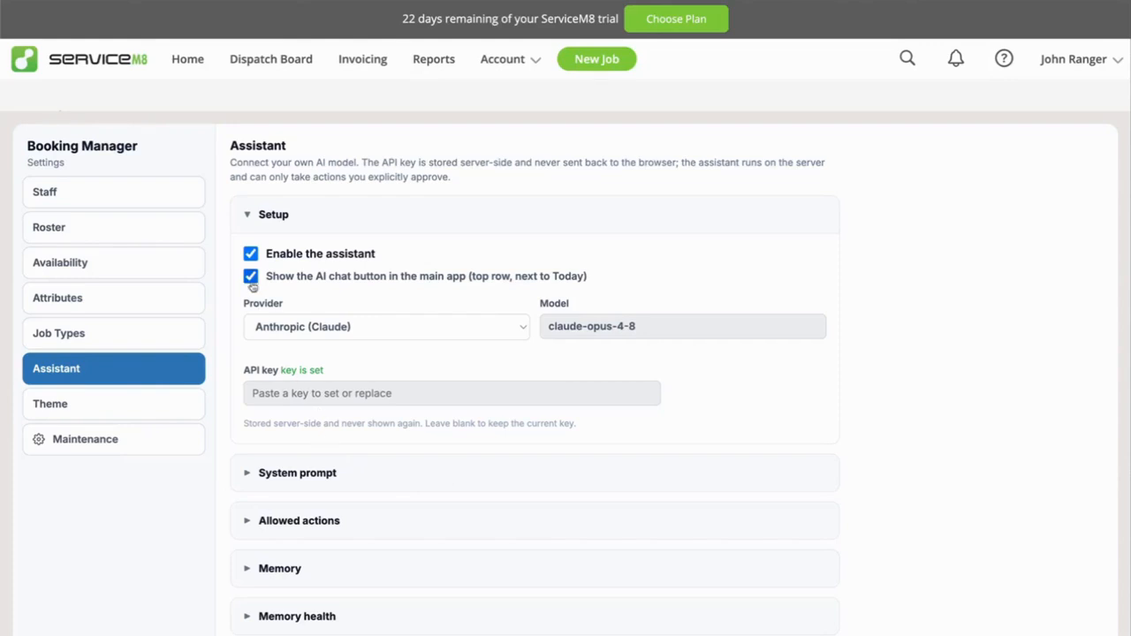
left_click(271, 220)
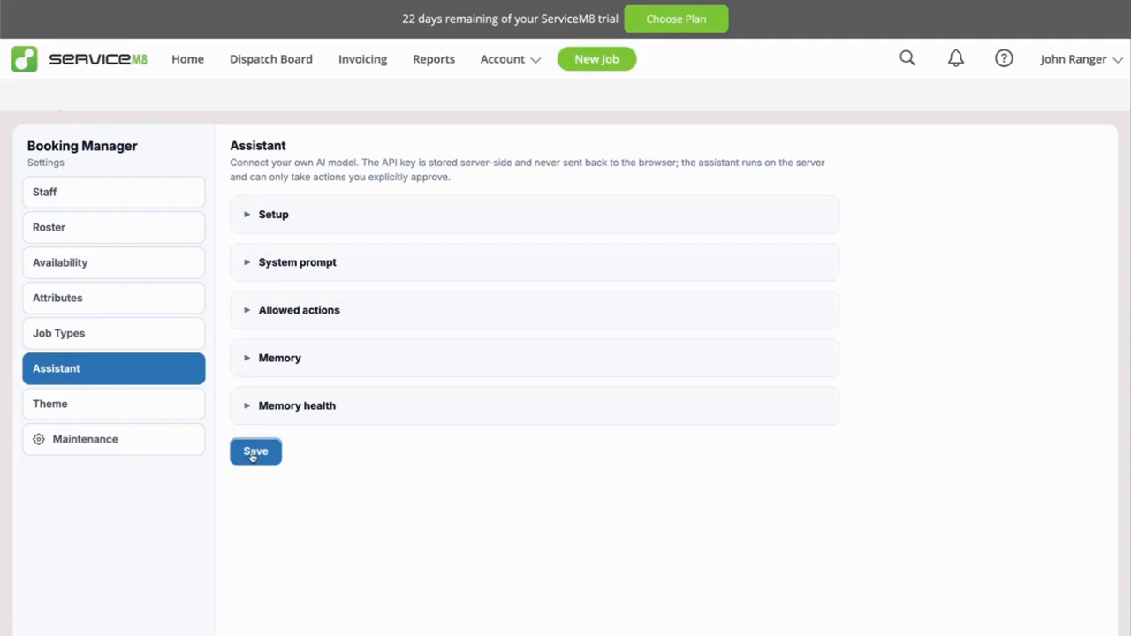
Review the list of allowed actions the assistant may propose, and collapse it.
left_click(307, 314)
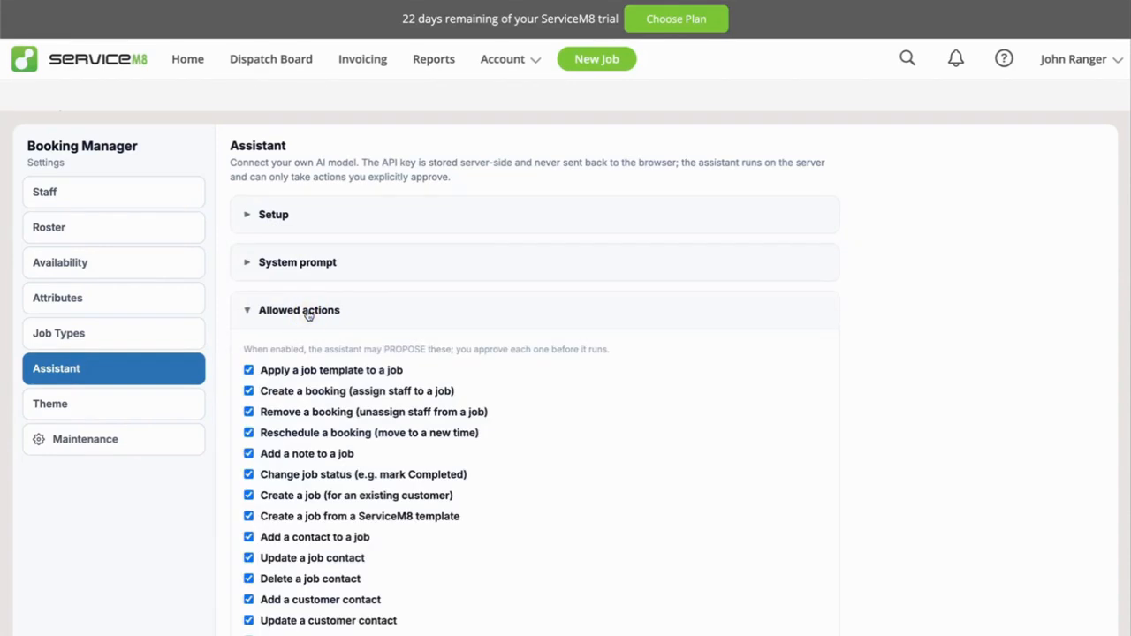
scroll(467, 462, "down", 2)
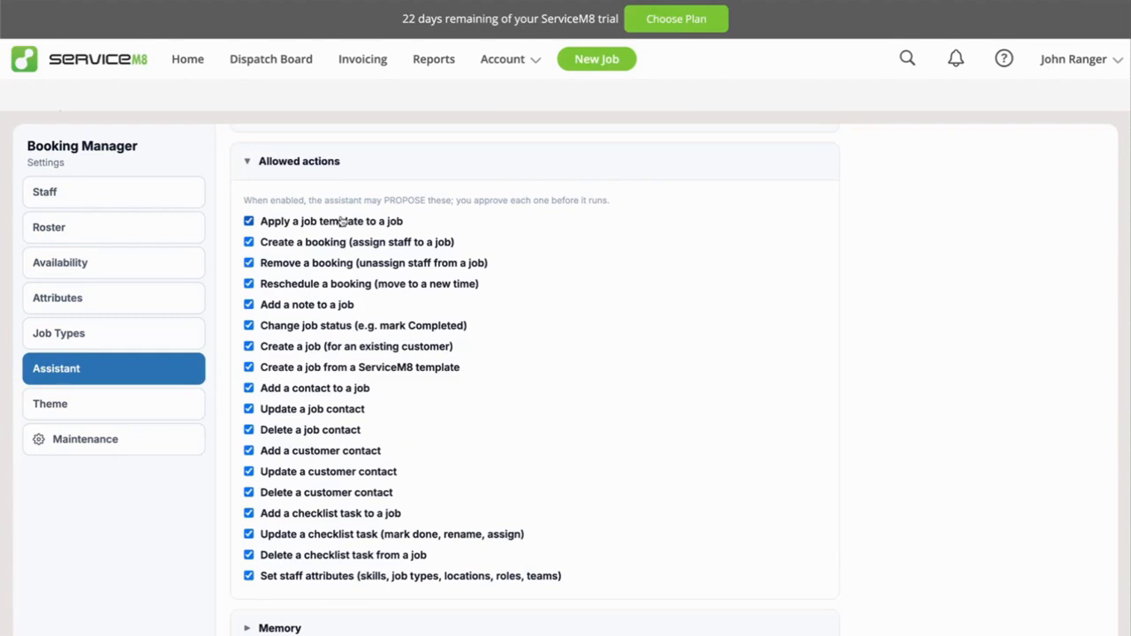
scroll(341, 221, "down", 1)
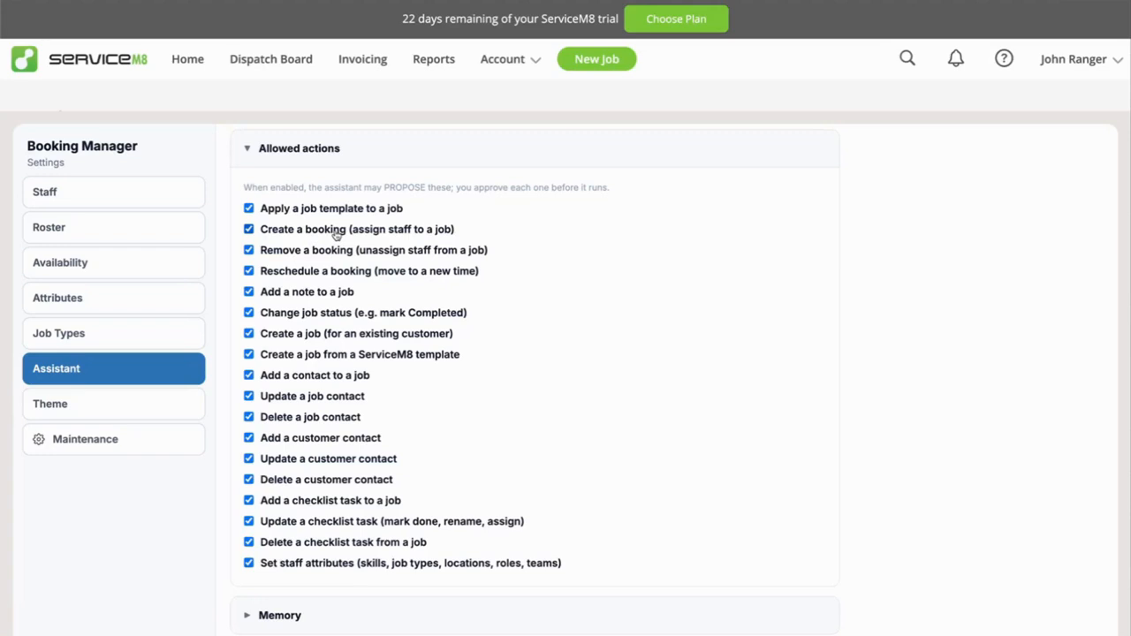
scroll(338, 243, "up", 1)
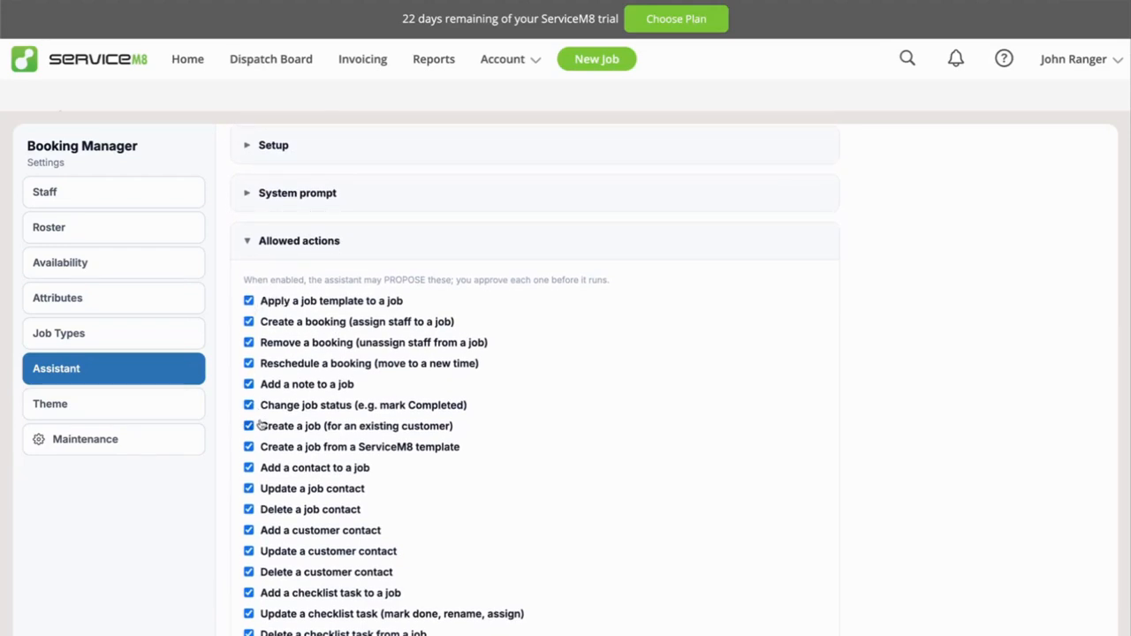
scroll(339, 429, "down", 1)
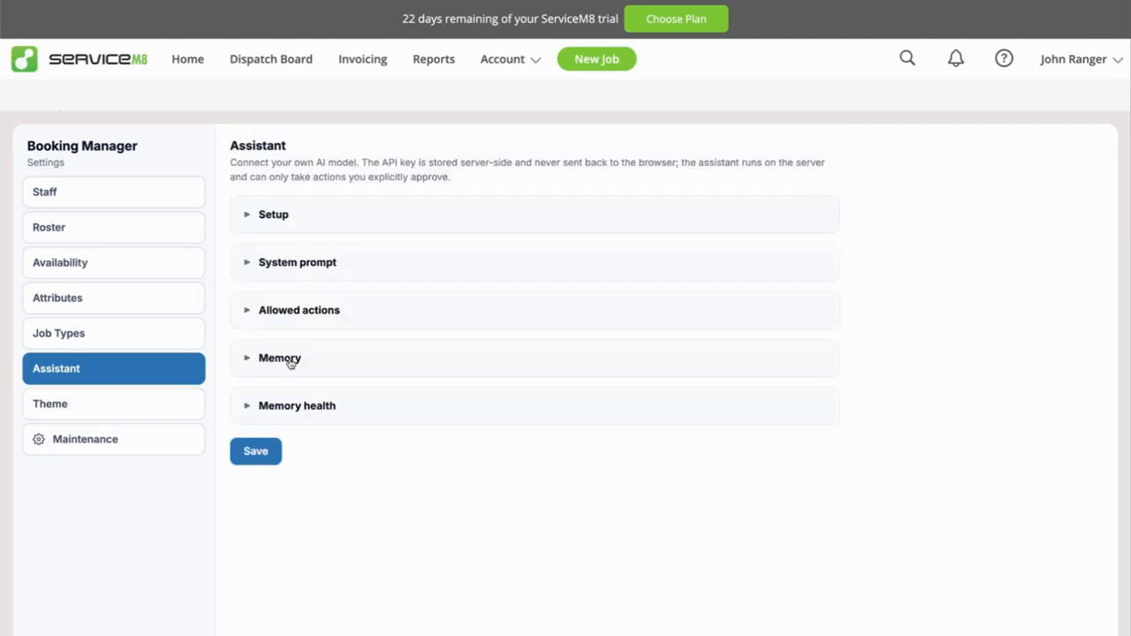
Review the assistant's stored memory notes, highlighting the one about counting total active jobs.
left_click(290, 360)
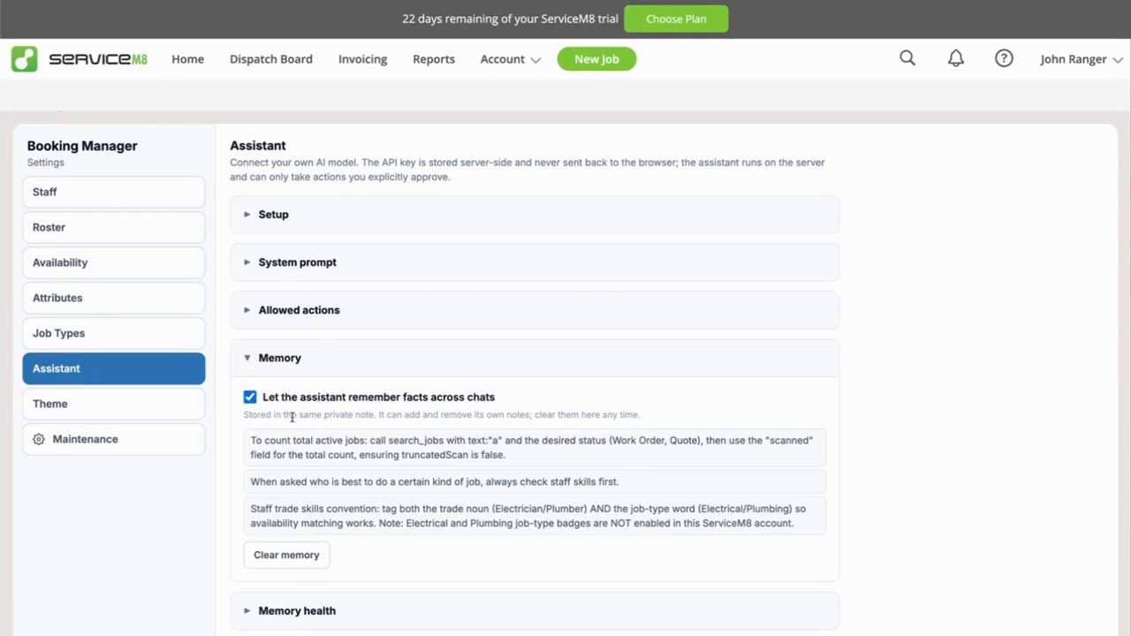
left_click_drag(252, 439, 520, 456)
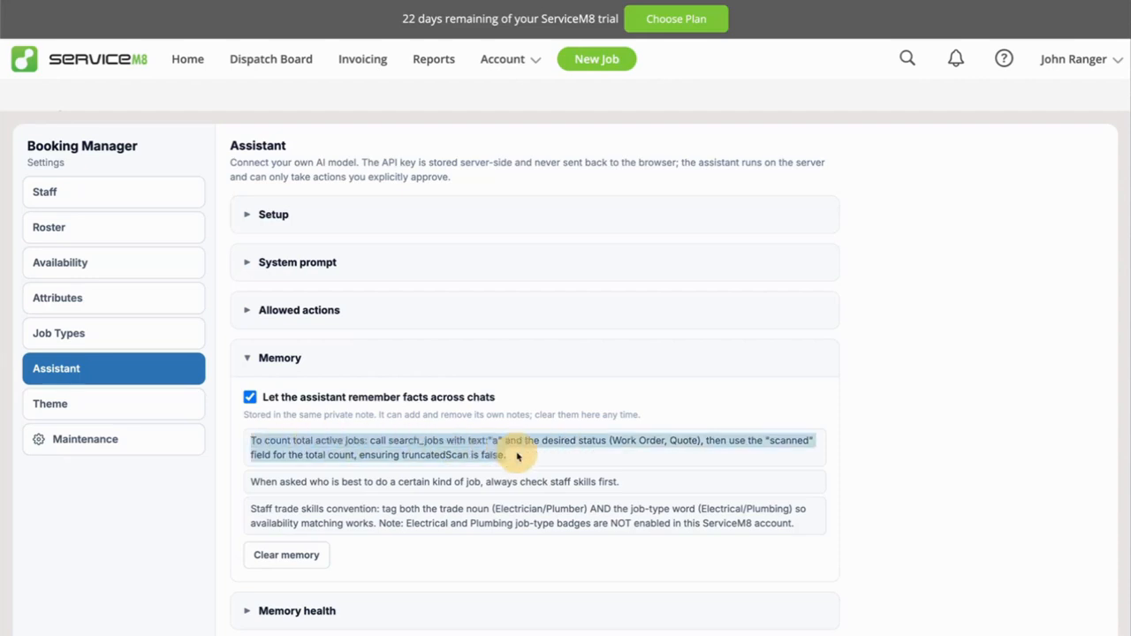
left_click(276, 451)
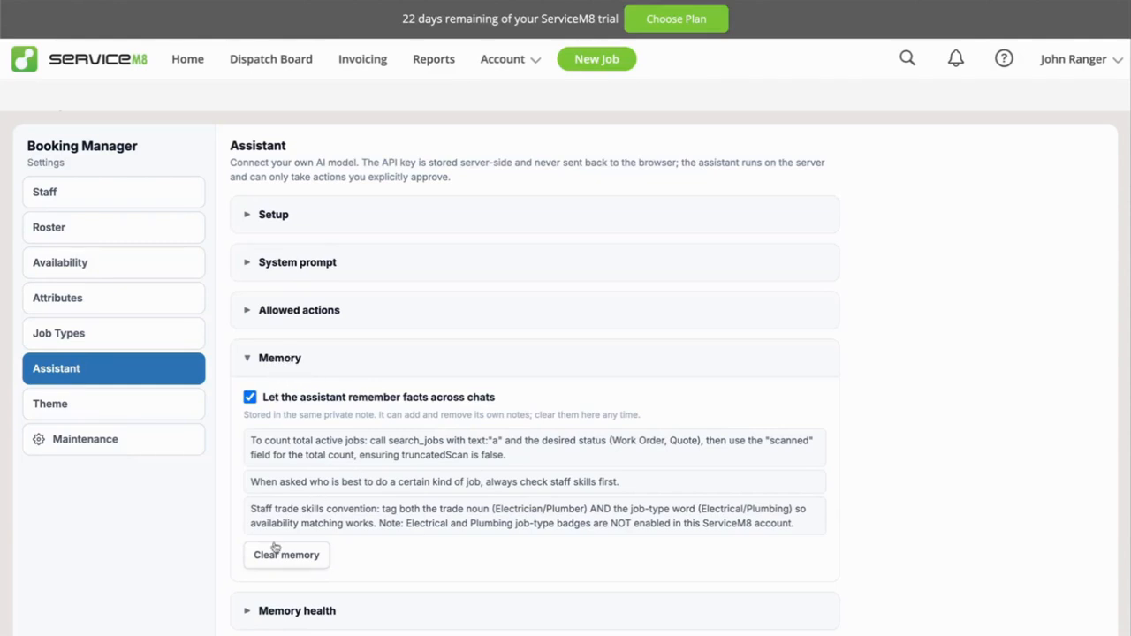
left_click(281, 359)
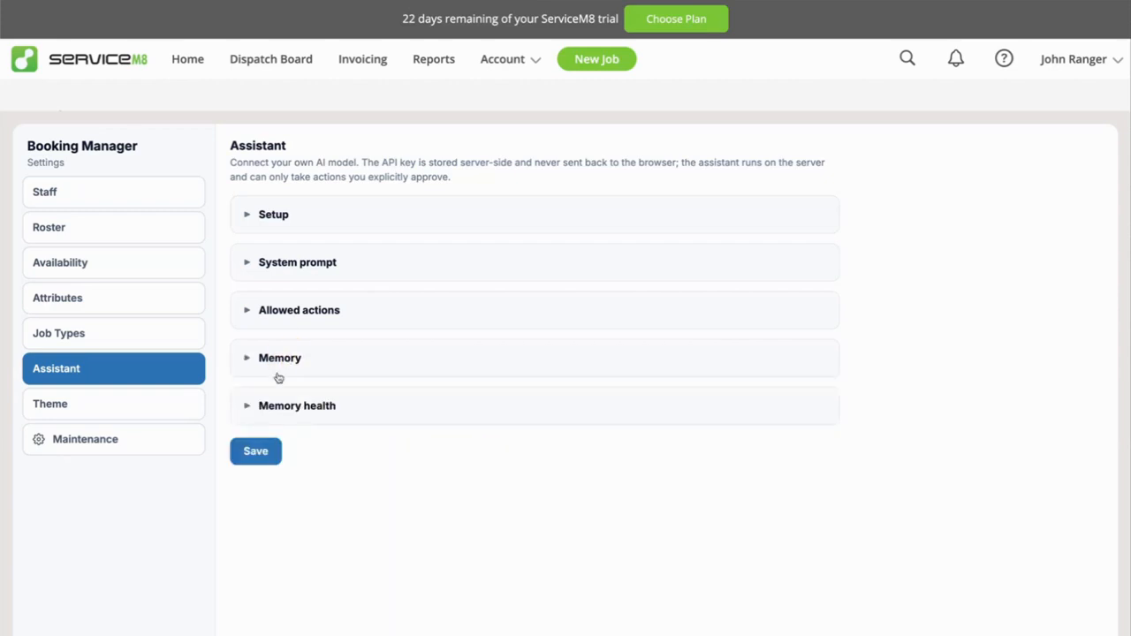
Check the assistant's memory health and open the system prompt section.
left_click(270, 409)
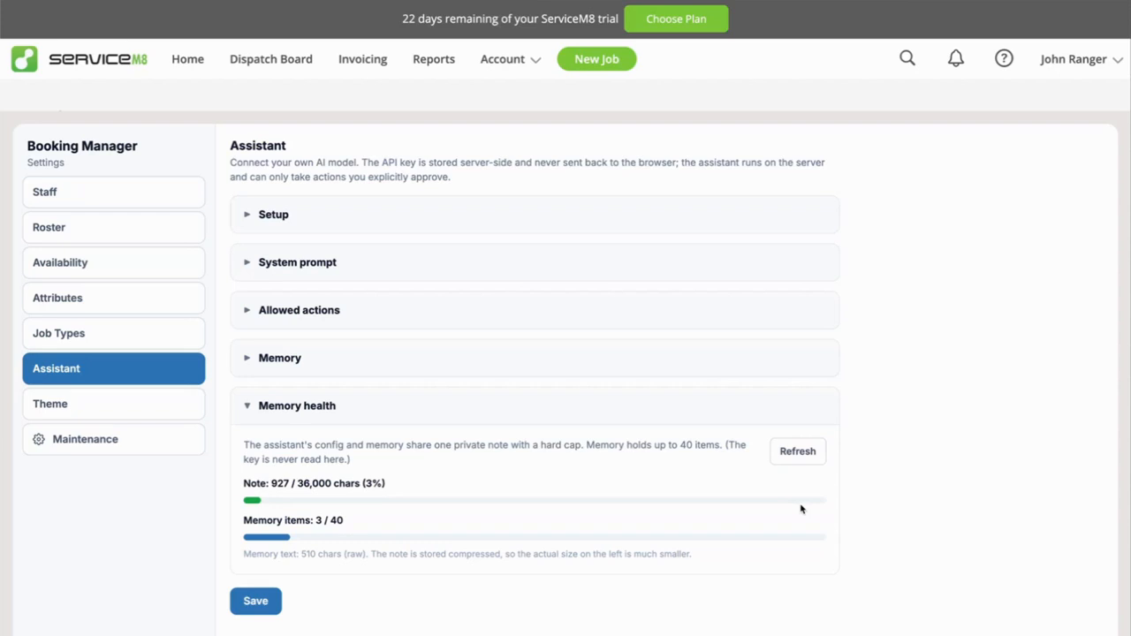
left_click(274, 407)
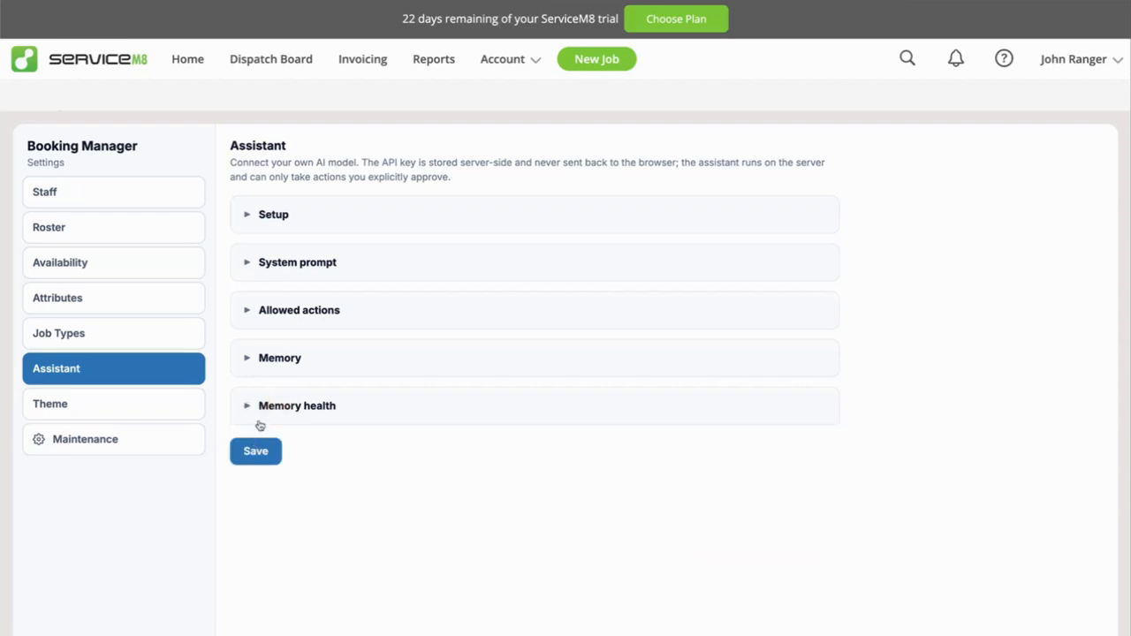
left_click(313, 265)
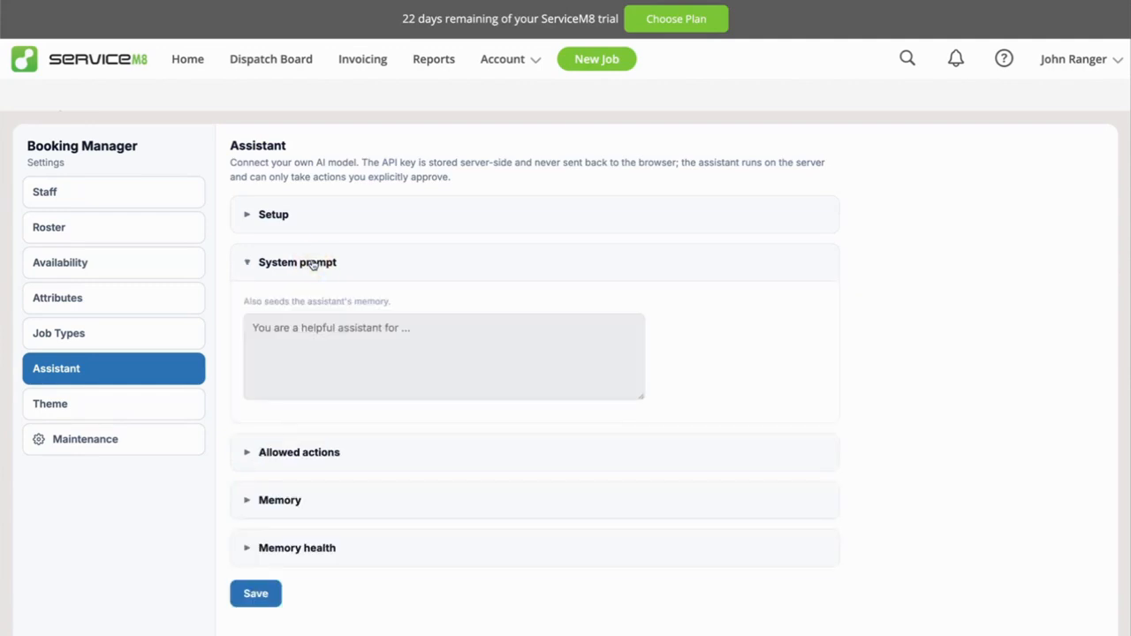
Review the assistant's empty system prompt field without entering text, and leave the section collapsed.
left_click(303, 327)
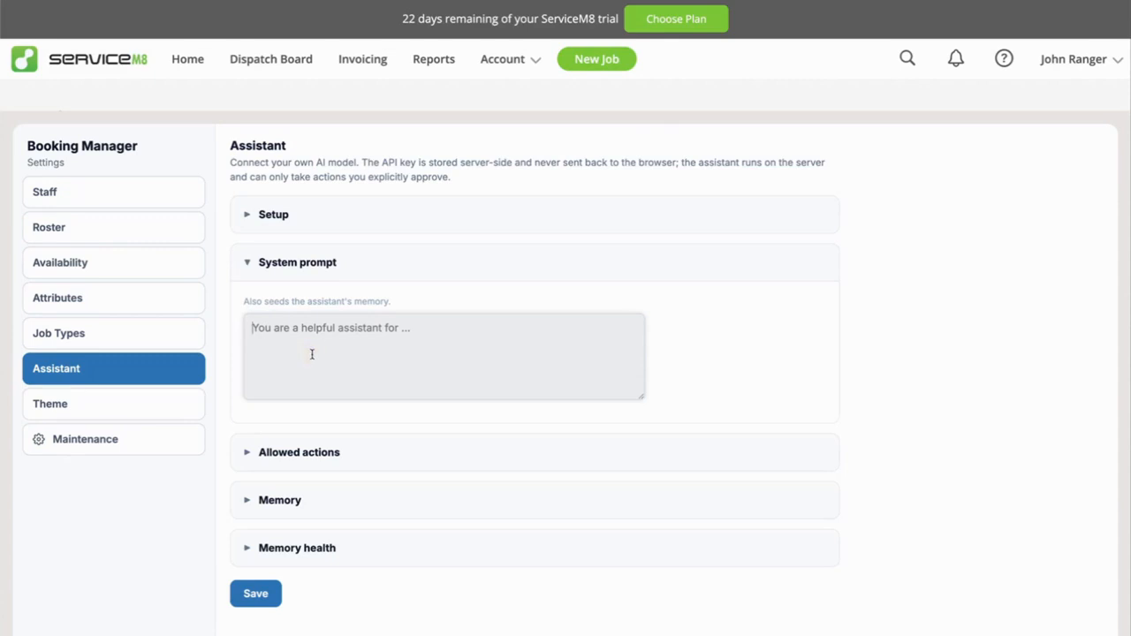
left_click(249, 265)
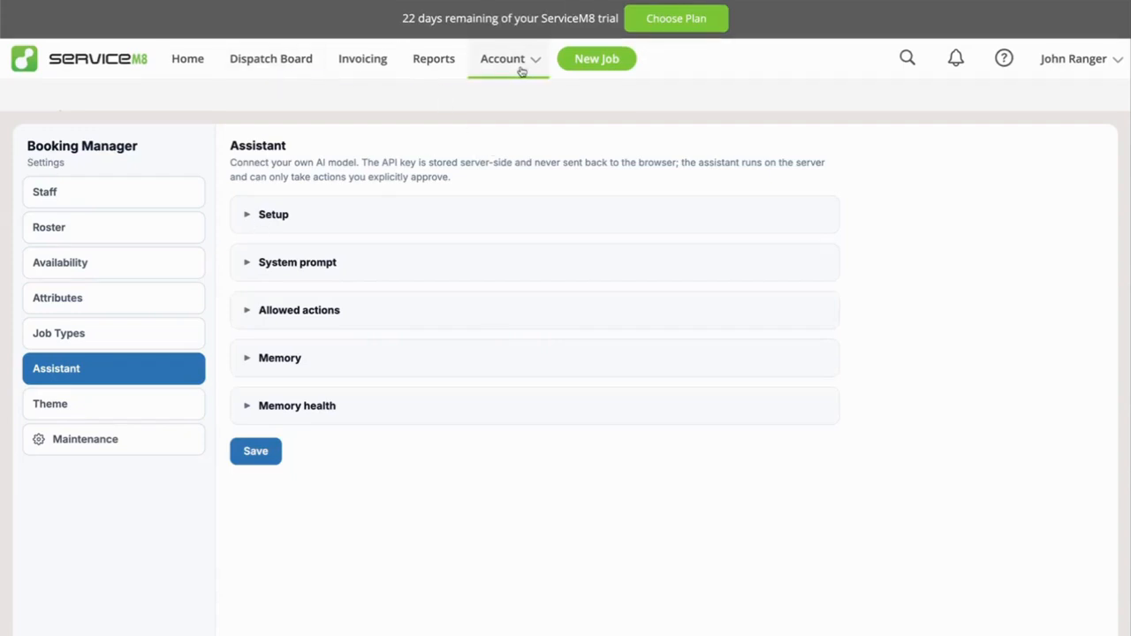
left_click(309, 267)
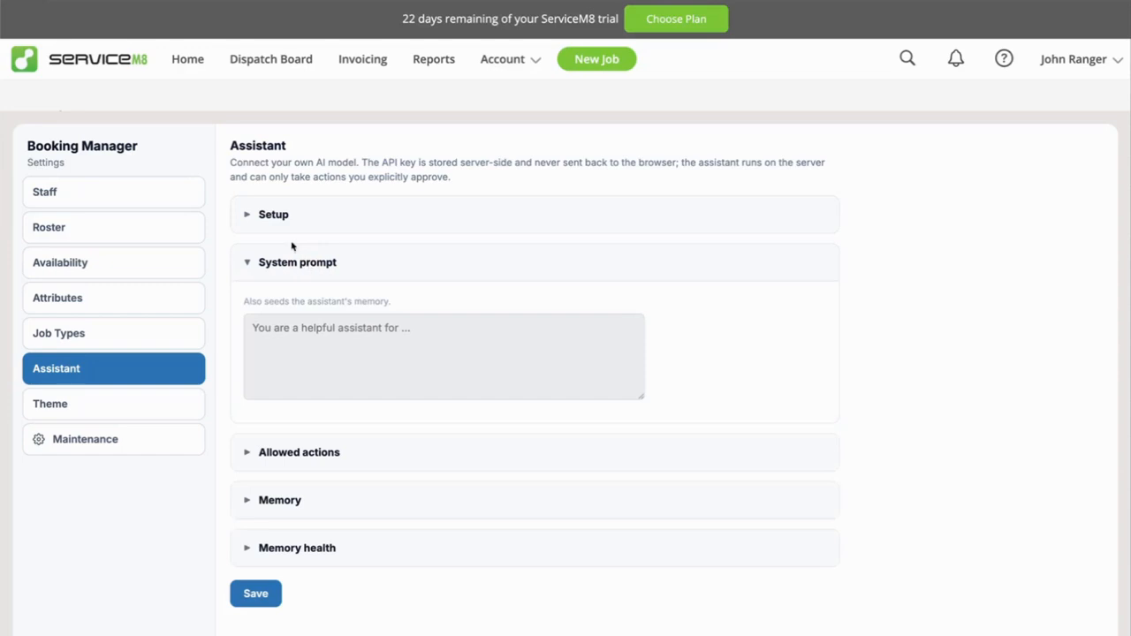
left_click(291, 265)
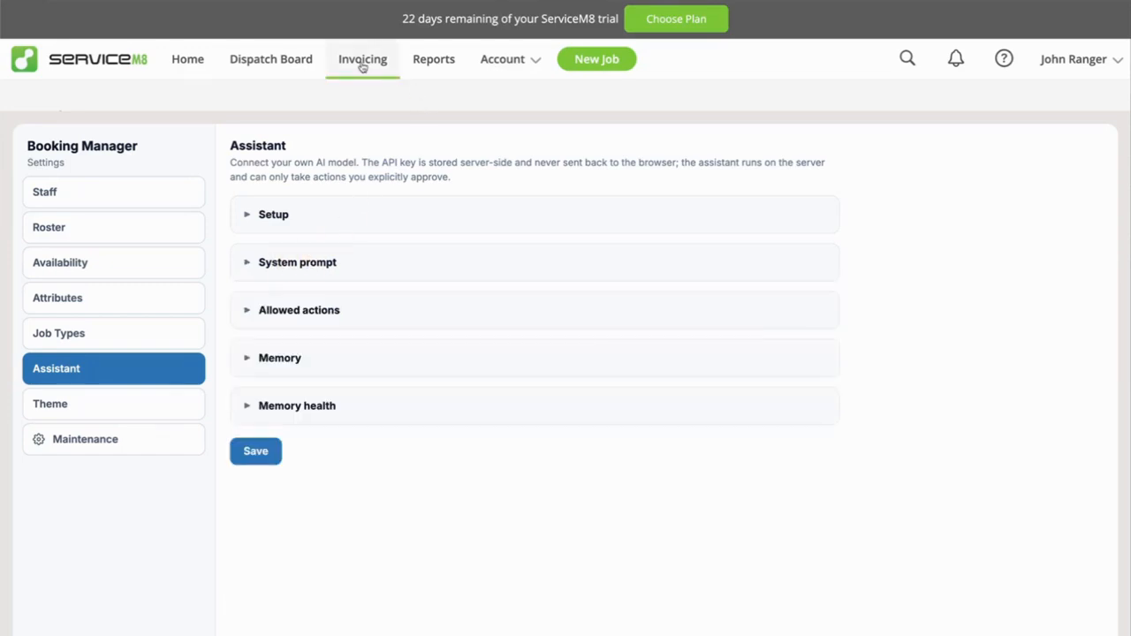
Return to the Booking Manager add-on dashboard, collapse the Staff today section and expand the Heat Map.
left_click(502, 60)
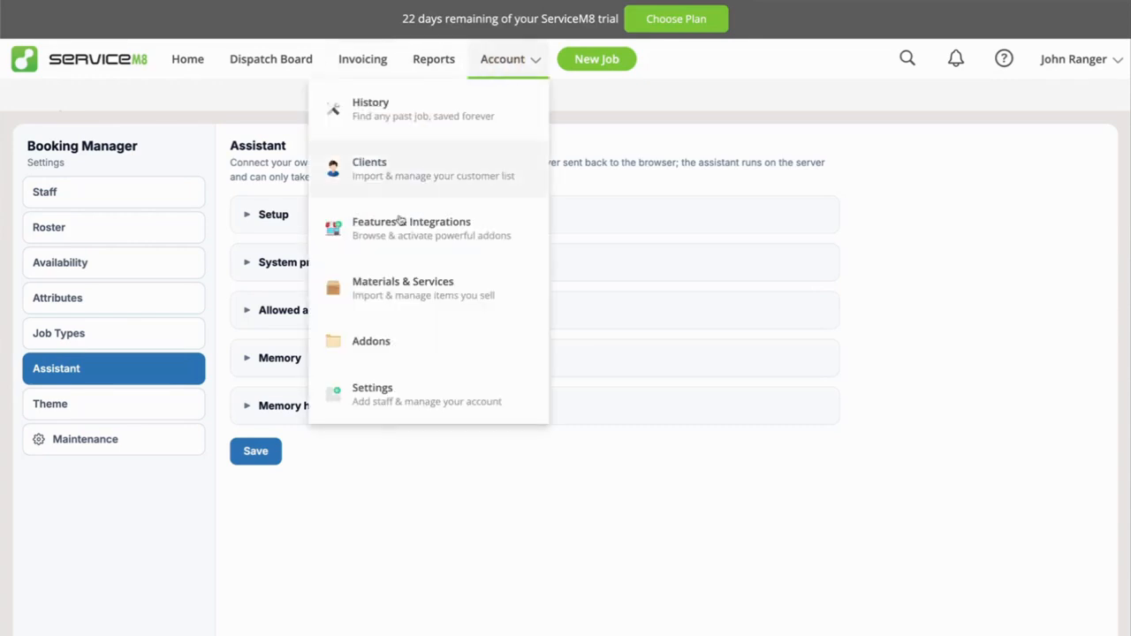
left_click(382, 343)
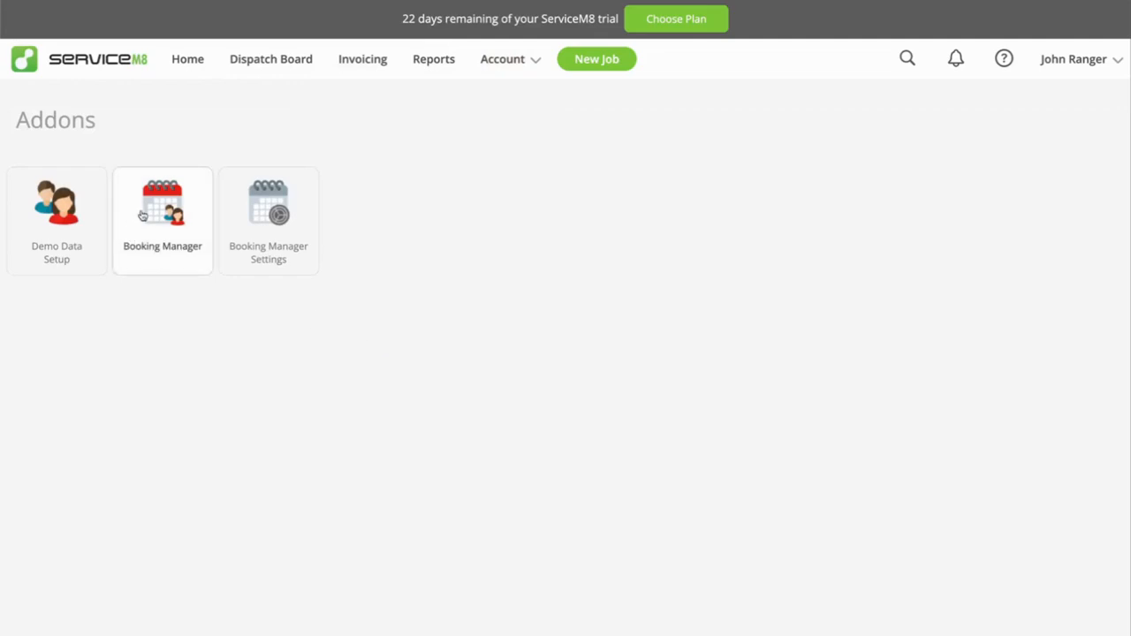
left_click(146, 214)
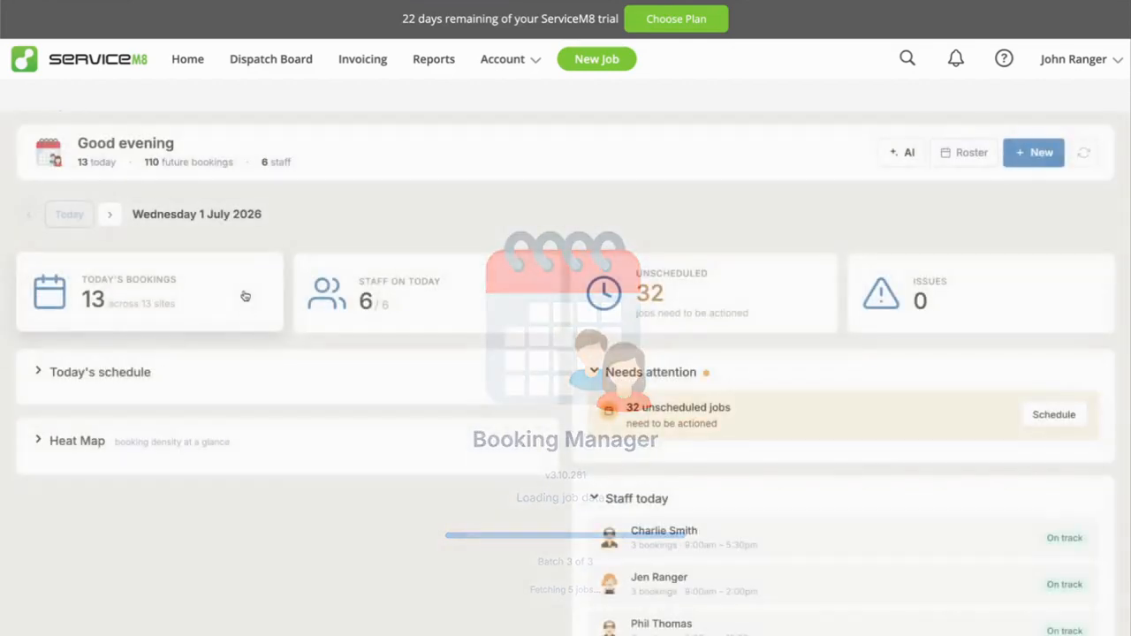
left_click(624, 501)
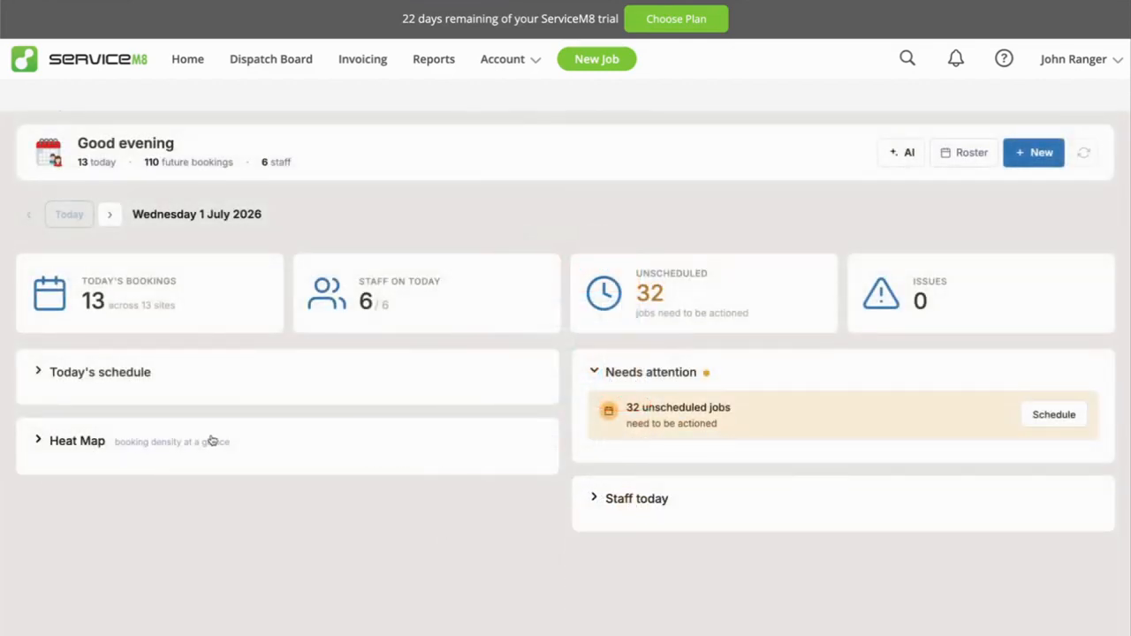
left_click(245, 441)
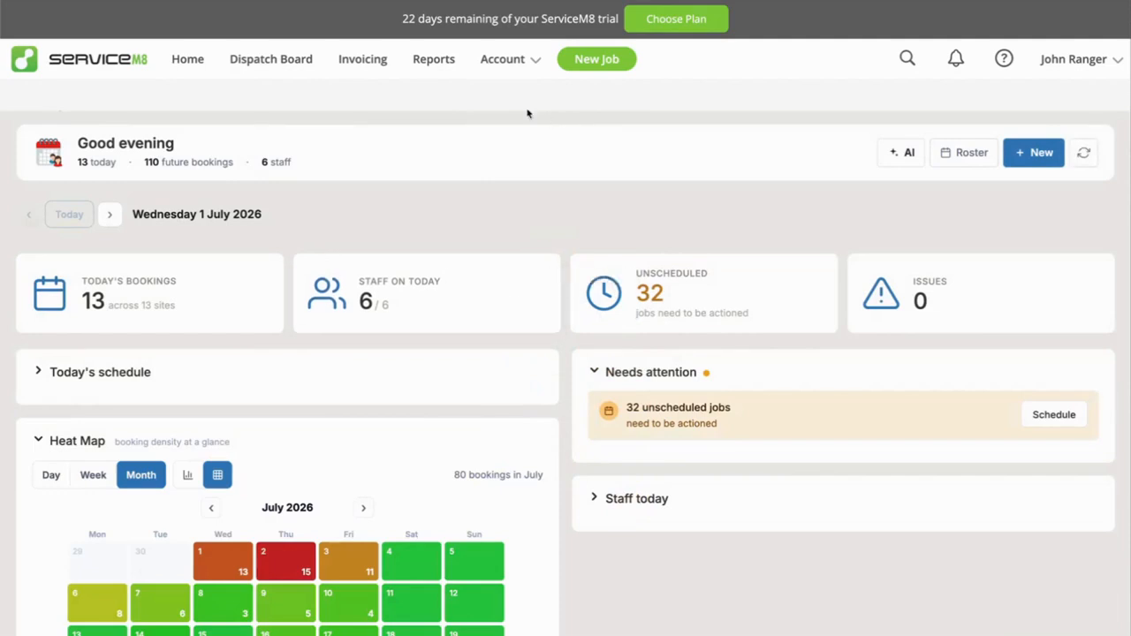
Open the unscheduled dishwasher installation job from the Dispatch Board and launch Booking Manager for it.
left_click(238, 70)
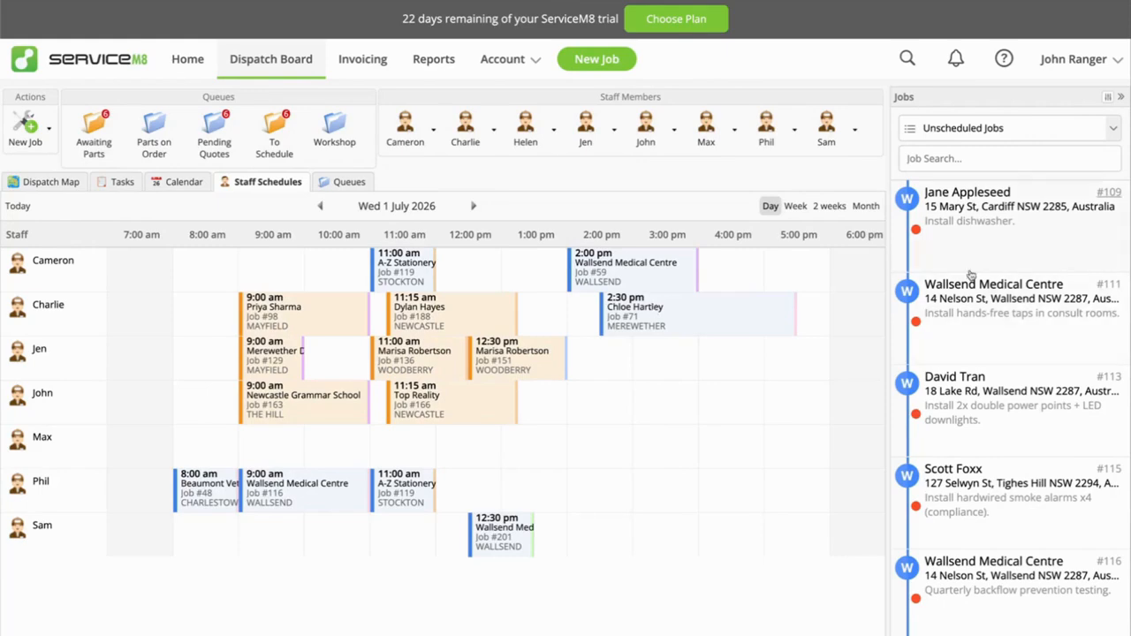
left_click(981, 217)
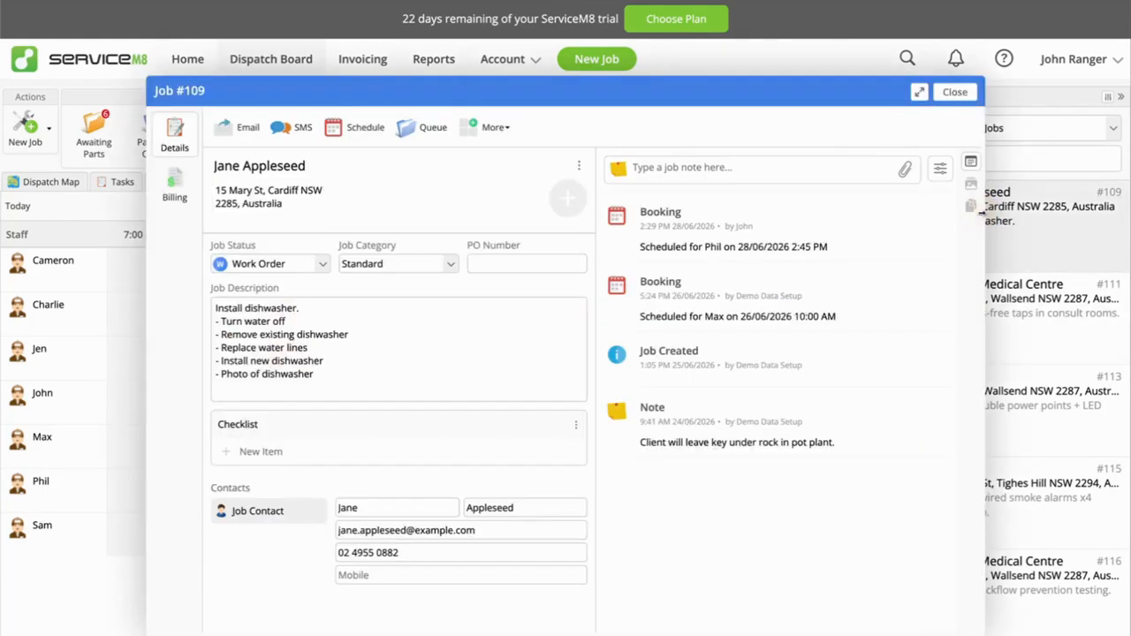
left_click(489, 132)
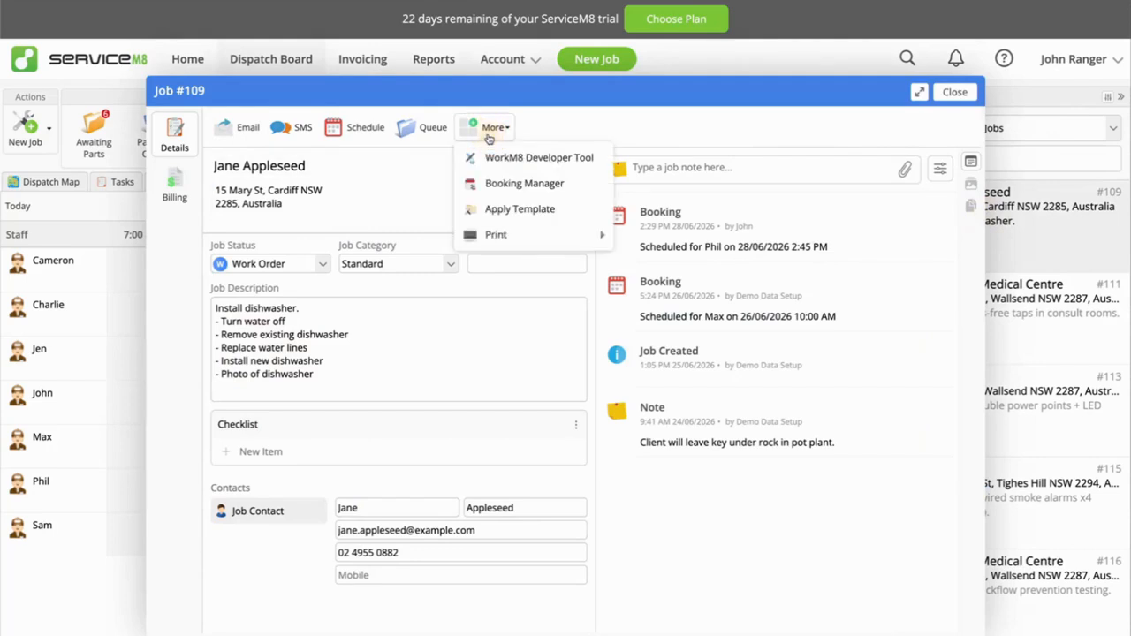
left_click(502, 184)
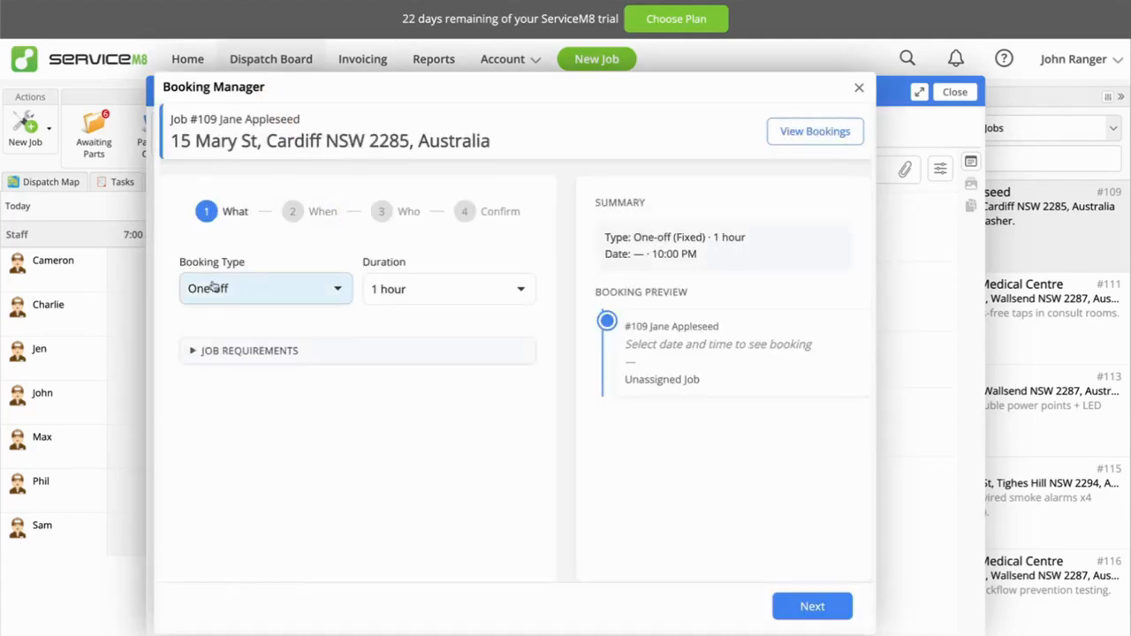
Keep the booking type One-off and add Electrician as a required skill in the job requirements.
left_click(318, 291)
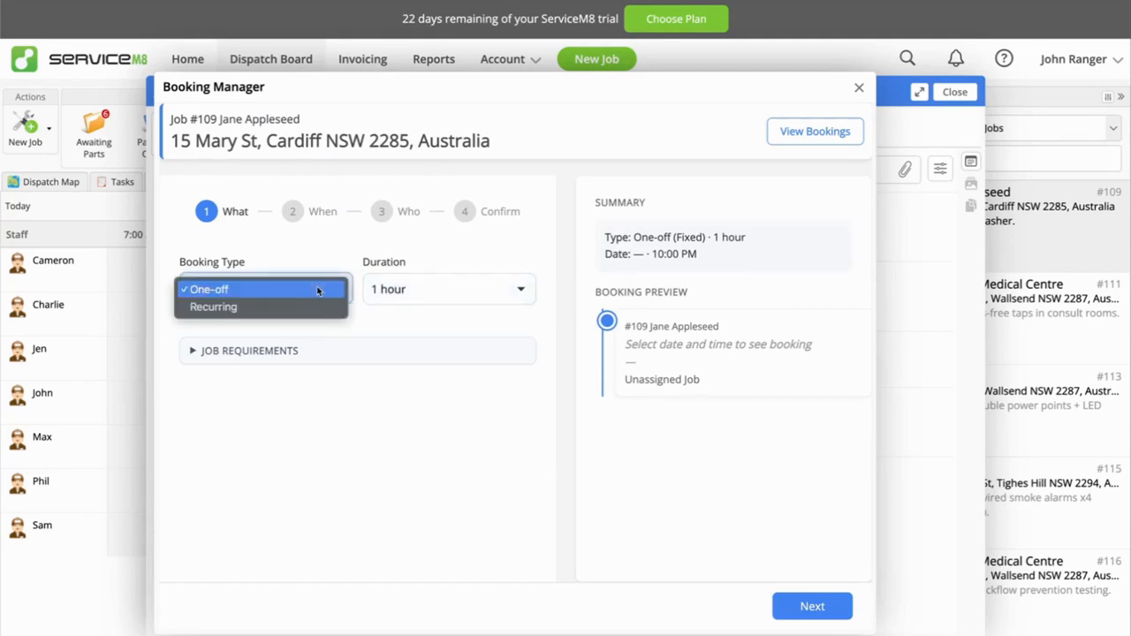
left_click(318, 290)
left_click(291, 351)
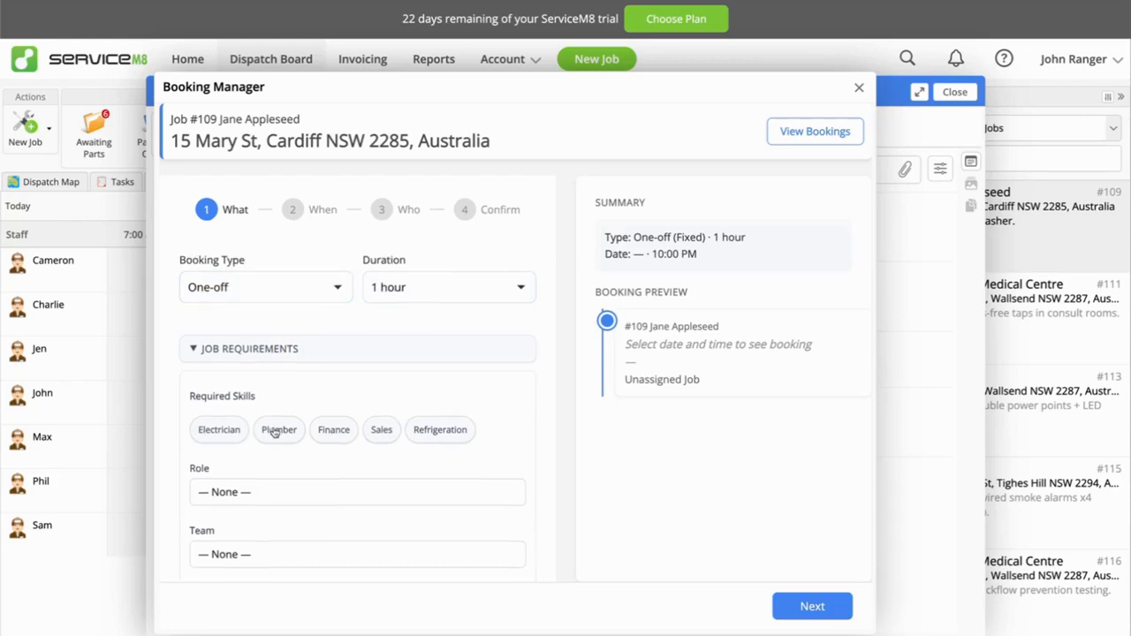
scroll(275, 431, "down", 3)
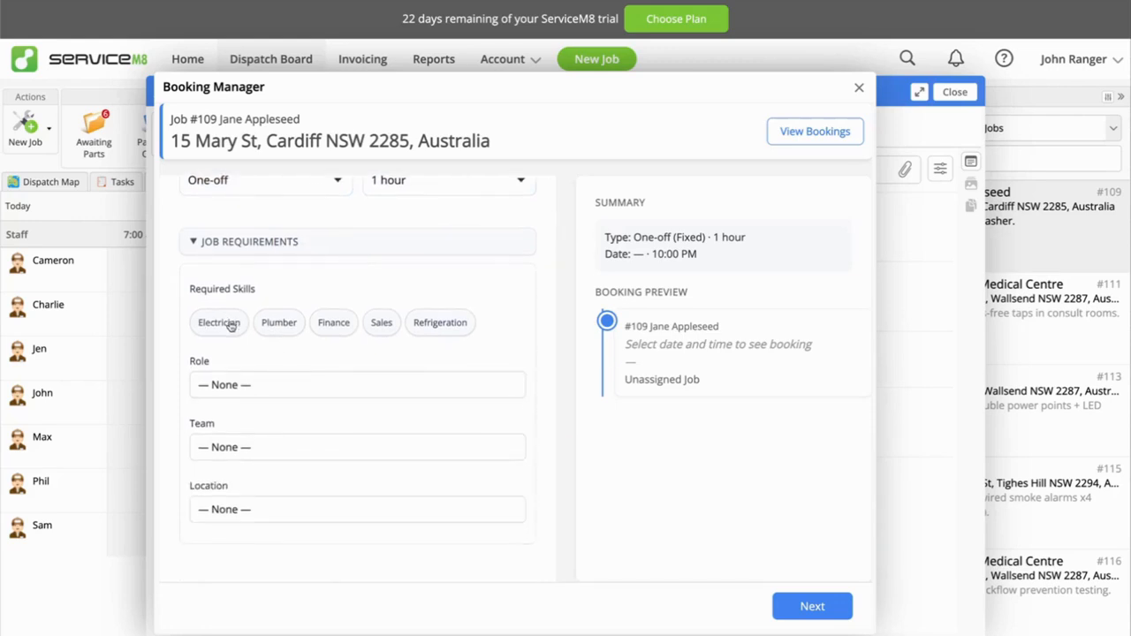
scroll(230, 325, "up", 3)
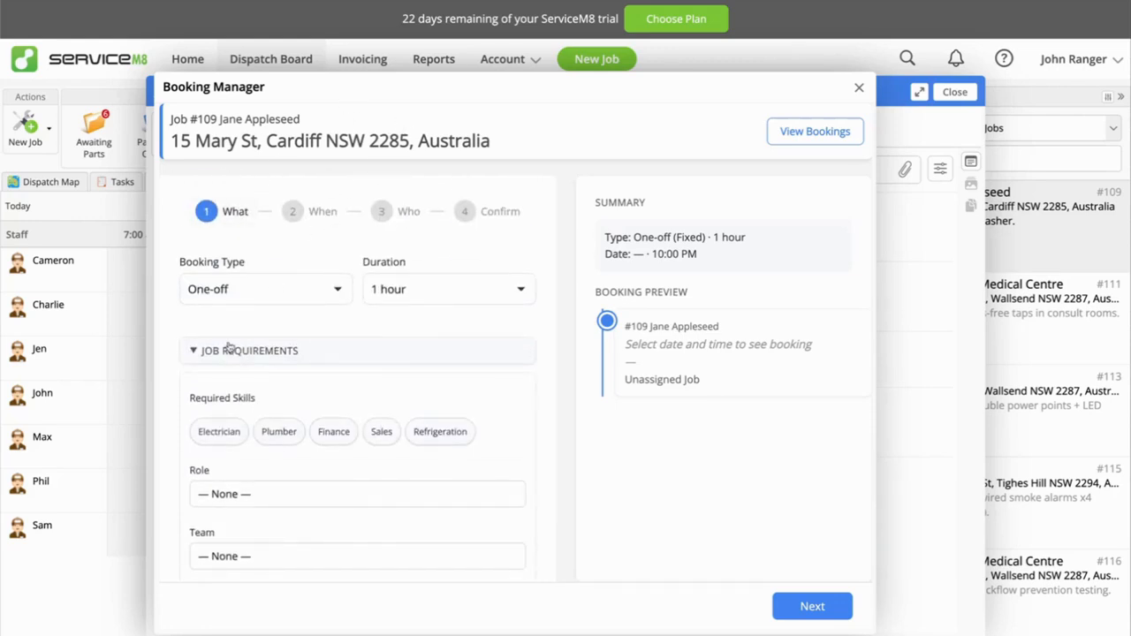
left_click(232, 432)
Set the required role to Technician and check the available team options.
scroll(282, 444, "down", 1)
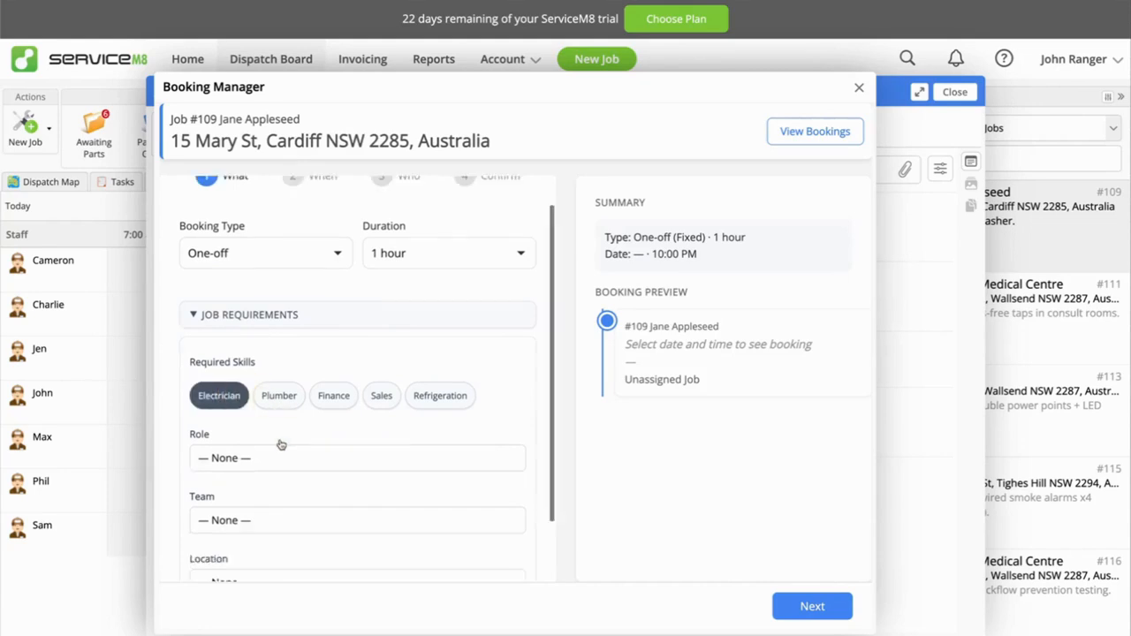
scroll(281, 444, "down", 2)
left_click(228, 389)
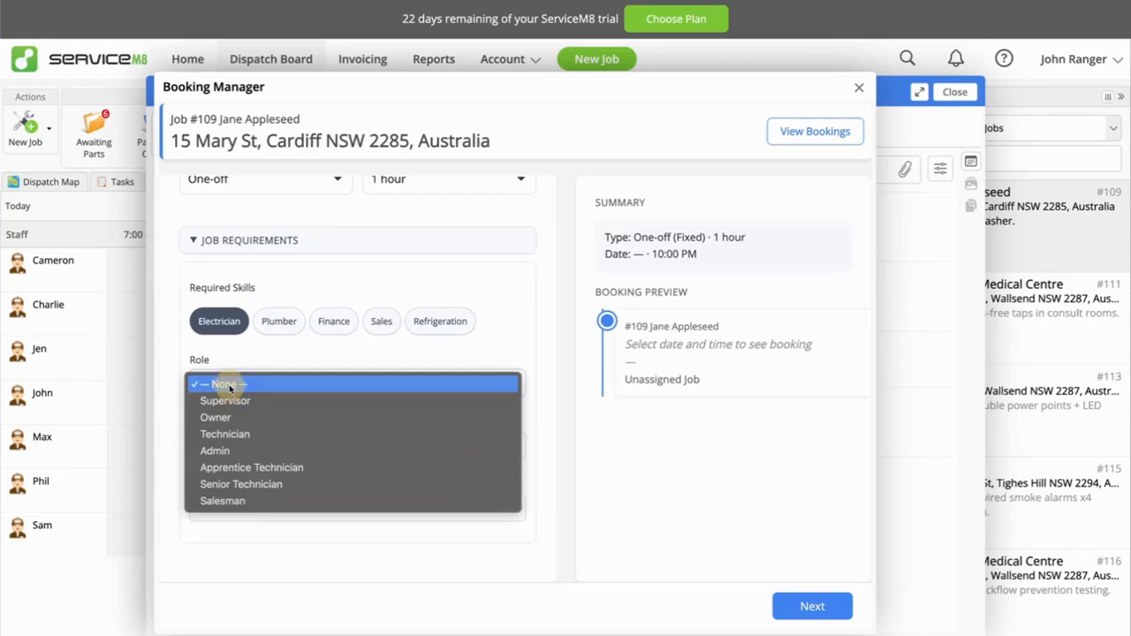
left_click(219, 436)
left_click(245, 445)
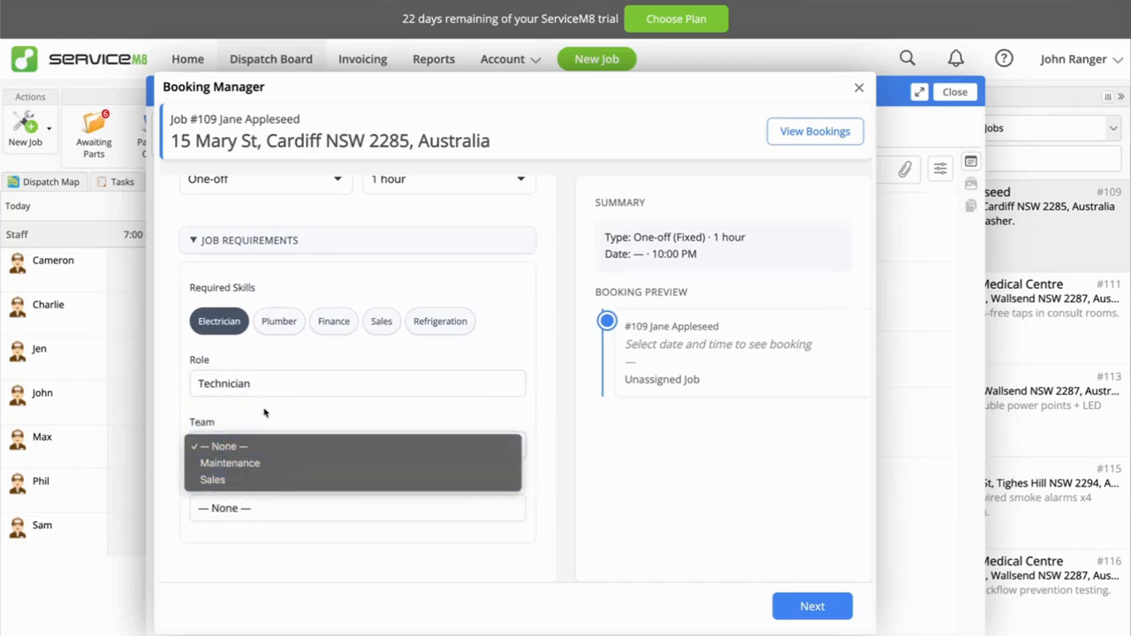
Schedule the booking with fixed timing on Thu, Jul 2, 2026 at 10:30 AM and continue to staff selection.
scroll(264, 413, "up", 2)
left_click(301, 217)
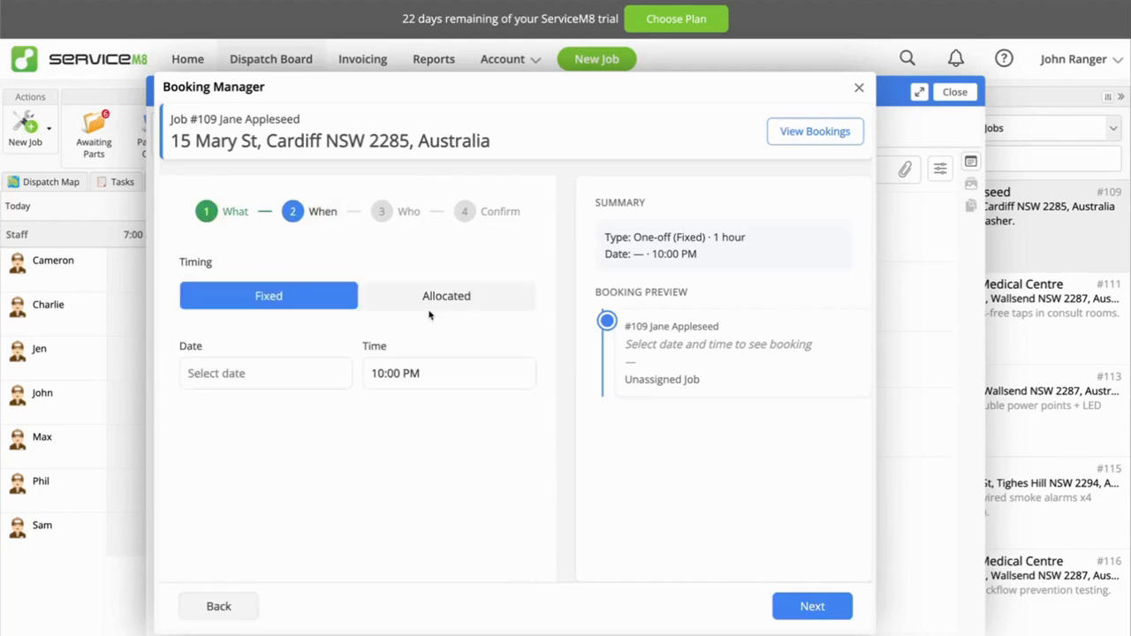
left_click(286, 363)
left_click(335, 454)
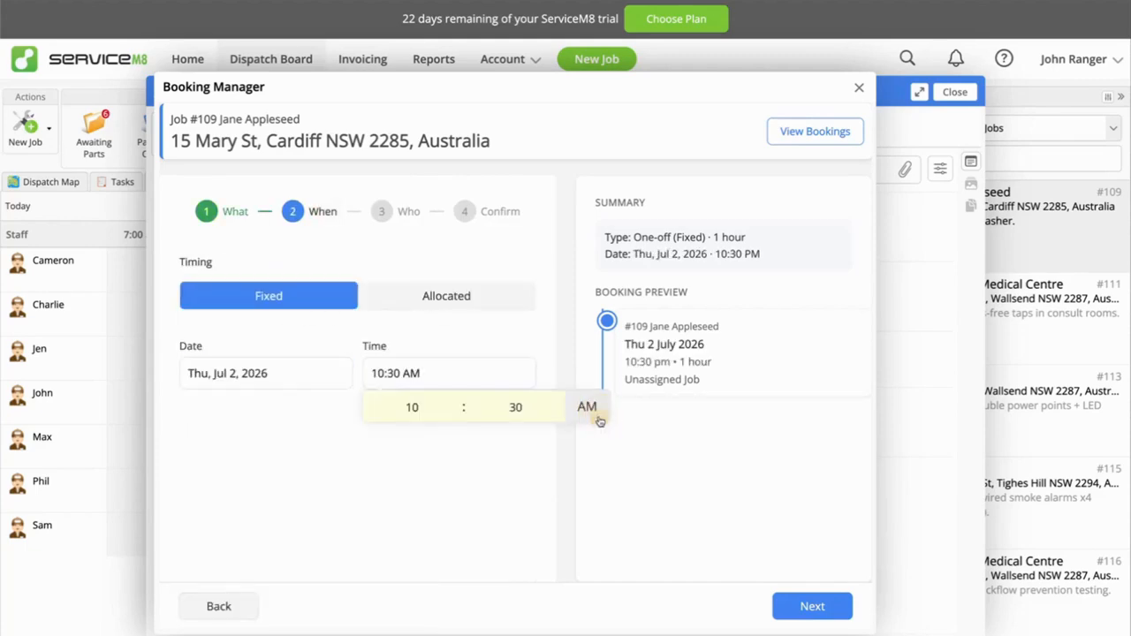
left_click(470, 467)
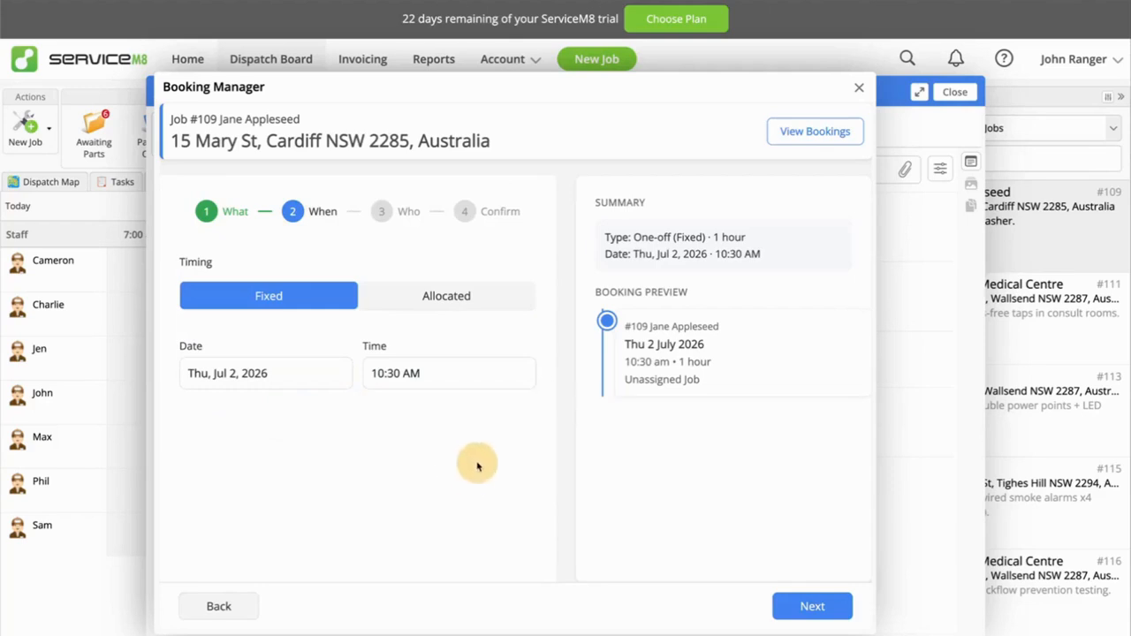
left_click(800, 606)
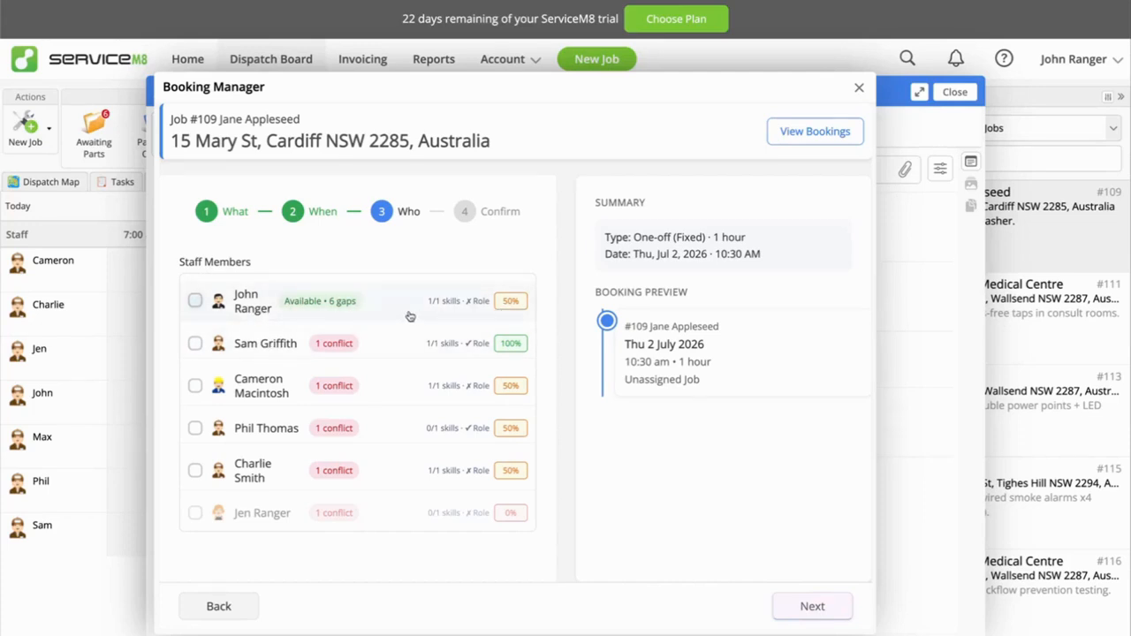
Assign the available staff member without conflicts, create the booking, and close the bookings overview.
scroll(397, 439, "down", 1)
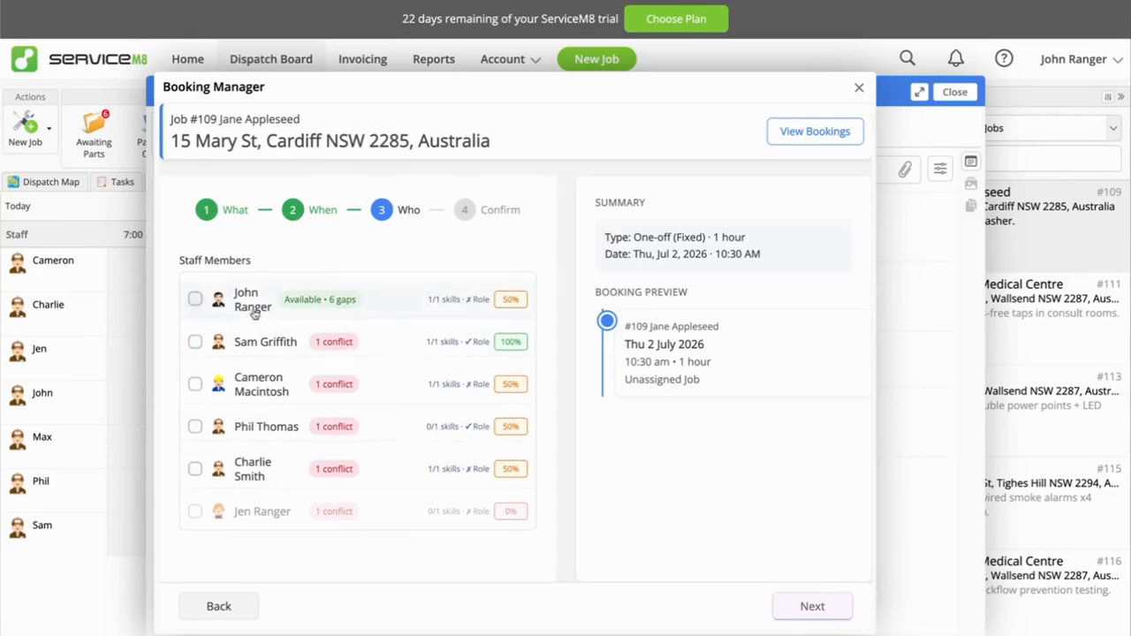
left_click(196, 299)
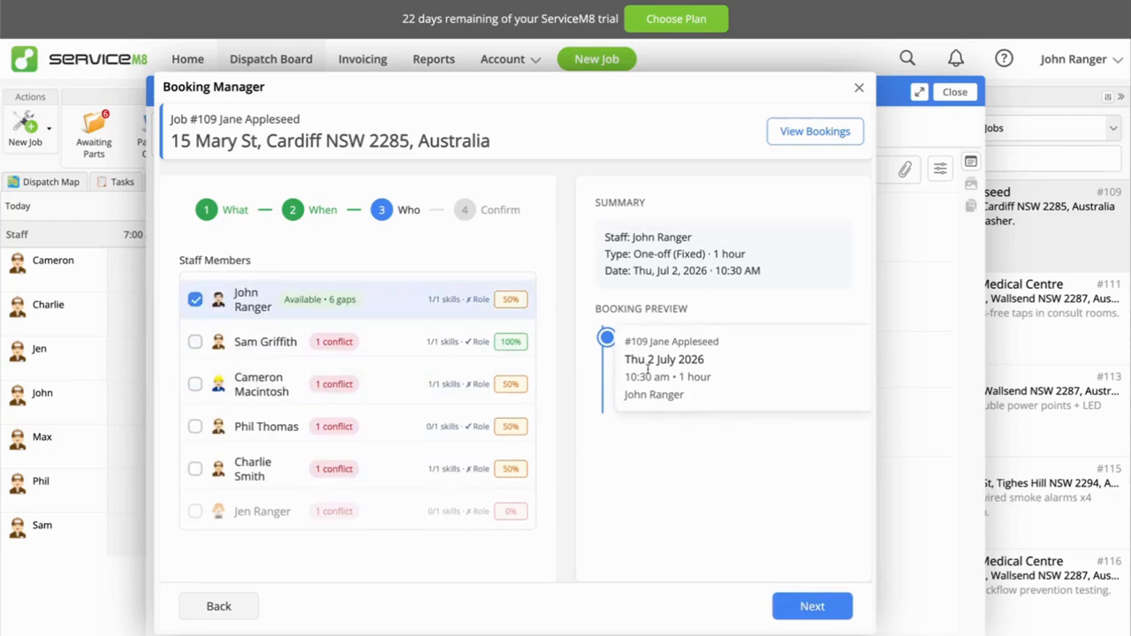
left_click(813, 608)
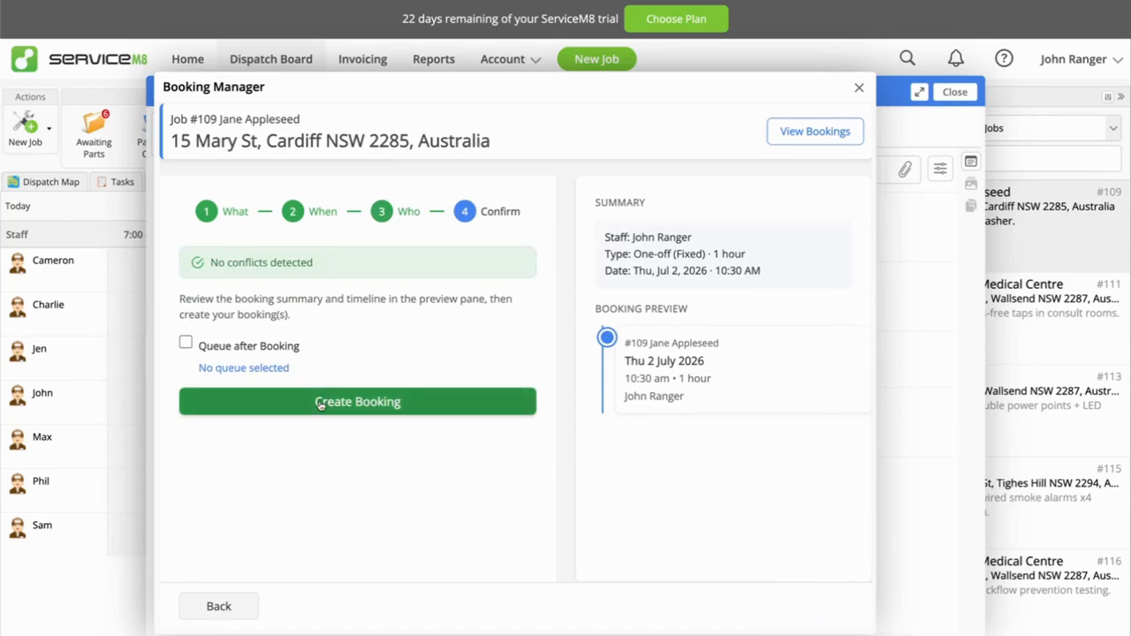
left_click(320, 404)
left_click(555, 399)
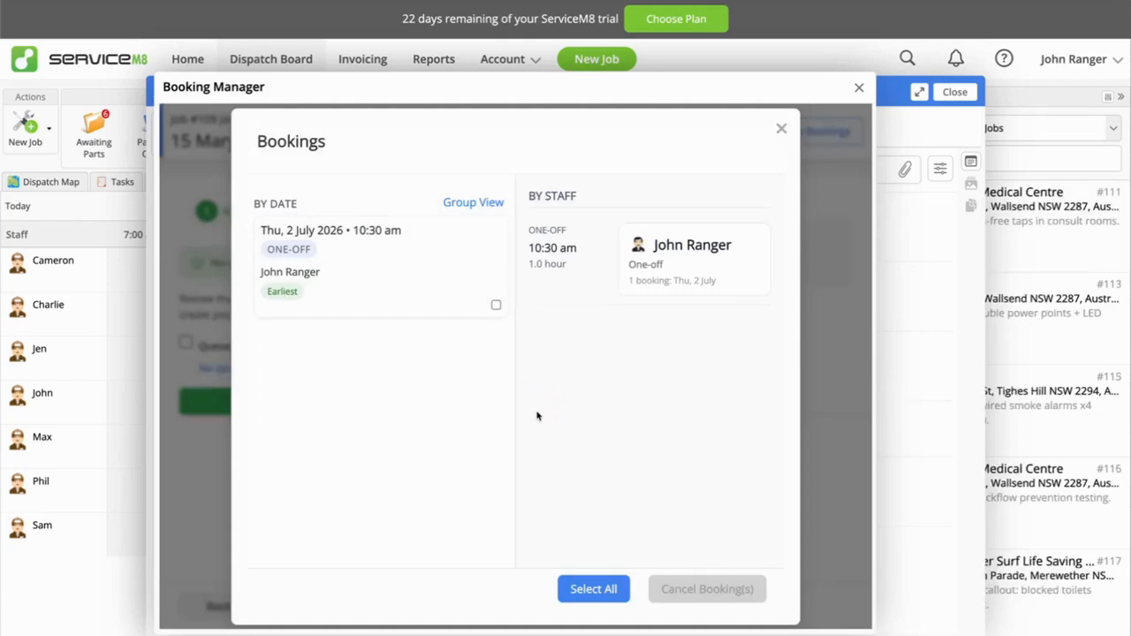
left_click(783, 130)
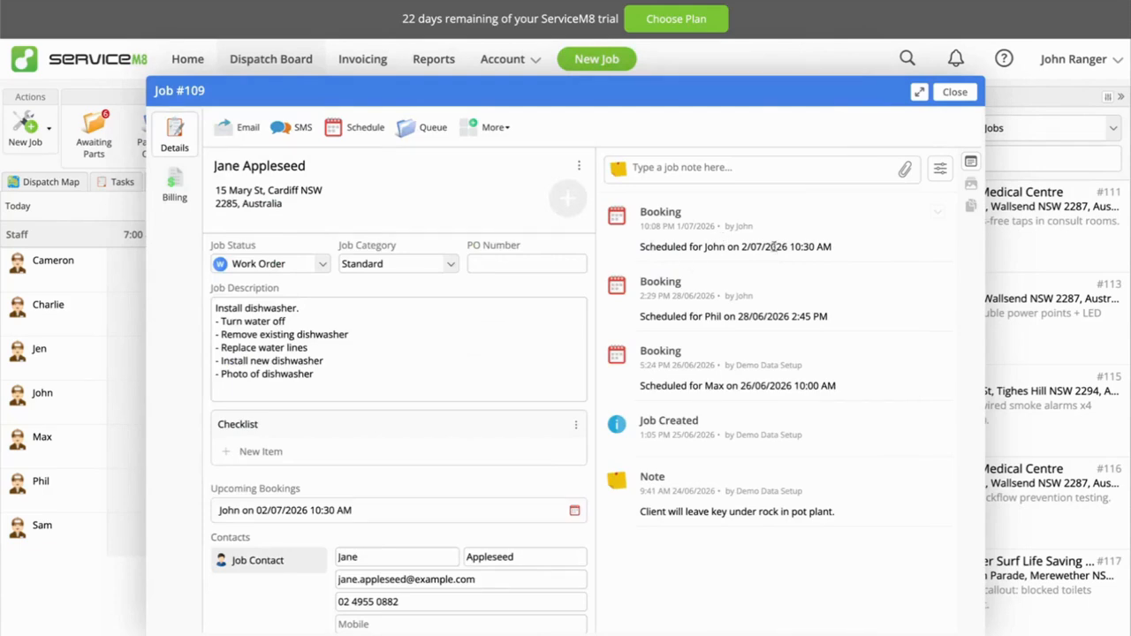
Check the new booking entry in the dishwasher job's diary and close the job.
left_click_drag(795, 248, 854, 249)
left_click(735, 251)
left_click(956, 93)
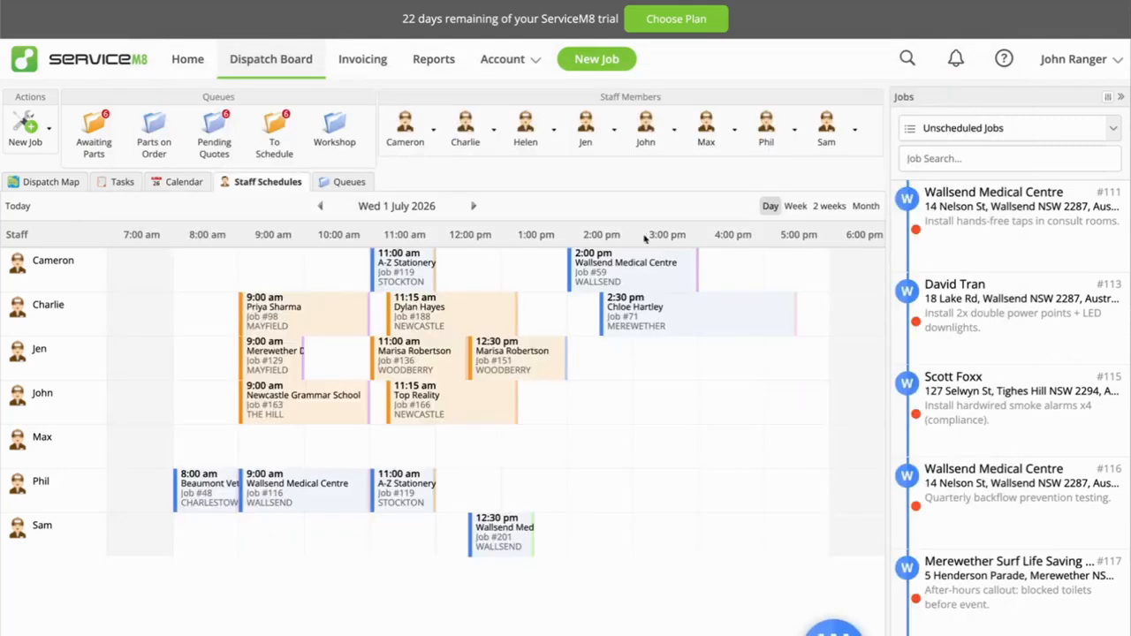
View the dishwasher booking's details in the staff schedule for Thu 2 July 2026 and close them unchanged.
left_click(473, 206)
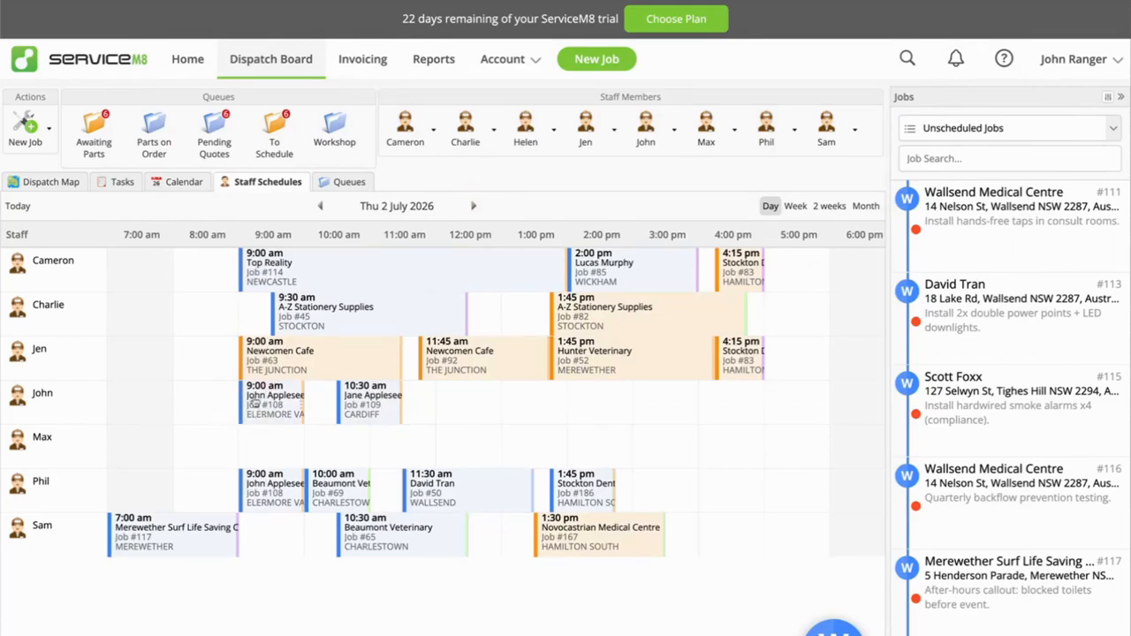
left_click(361, 405)
left_click(377, 412)
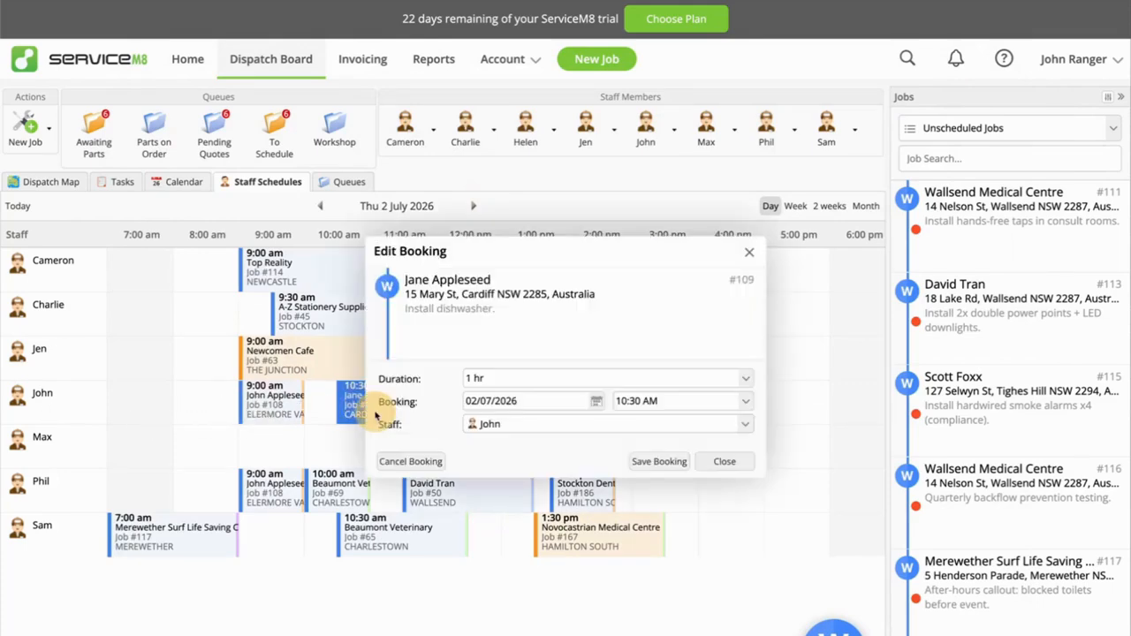
left_click(748, 252)
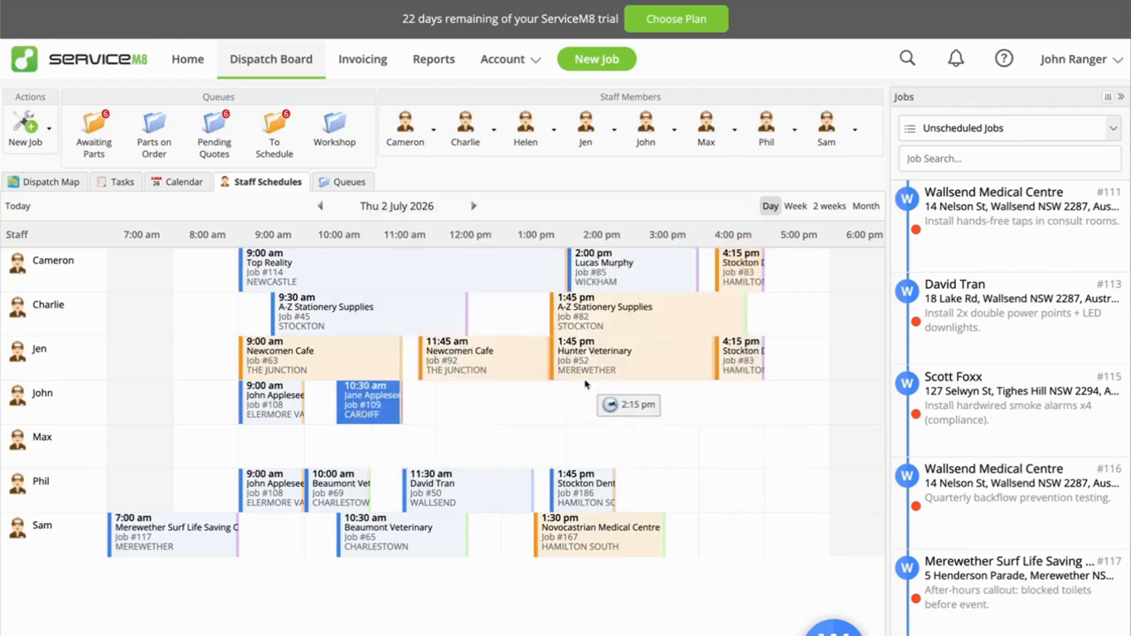
Open Wallsend Medical Centre's unscheduled hands-free taps job and launch Booking Manager for it.
left_click(999, 231)
left_click(502, 128)
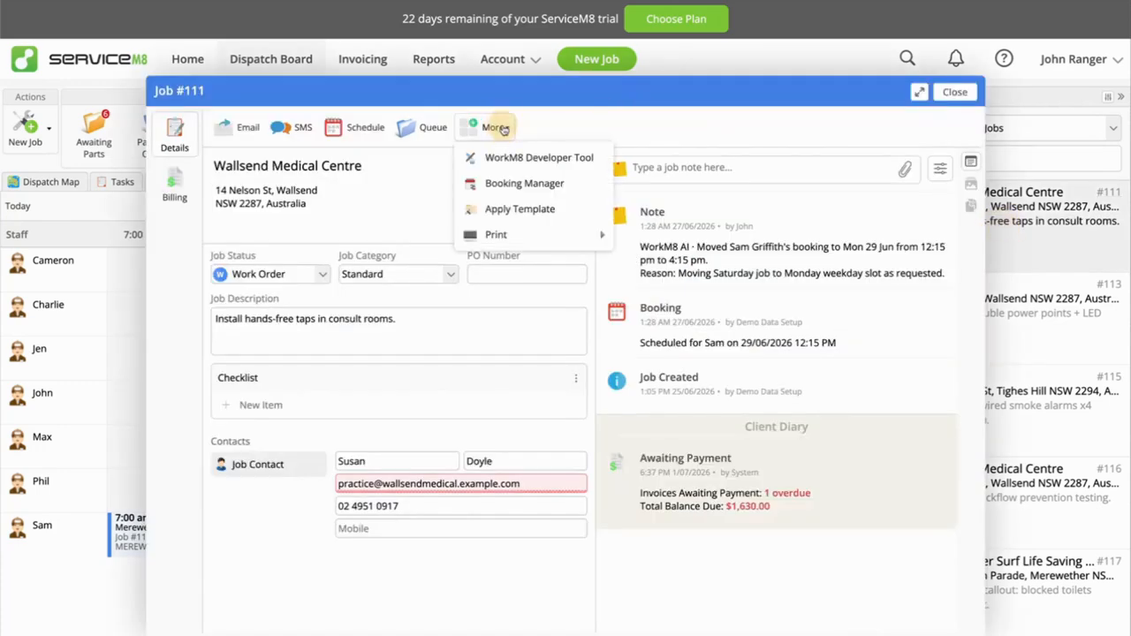
left_click(525, 184)
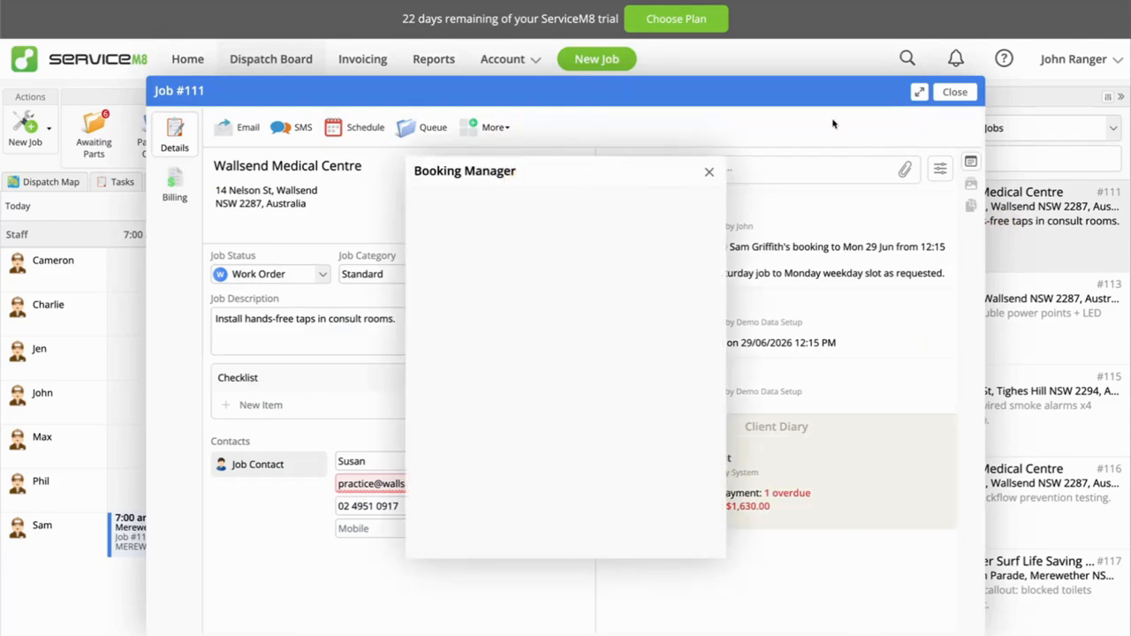